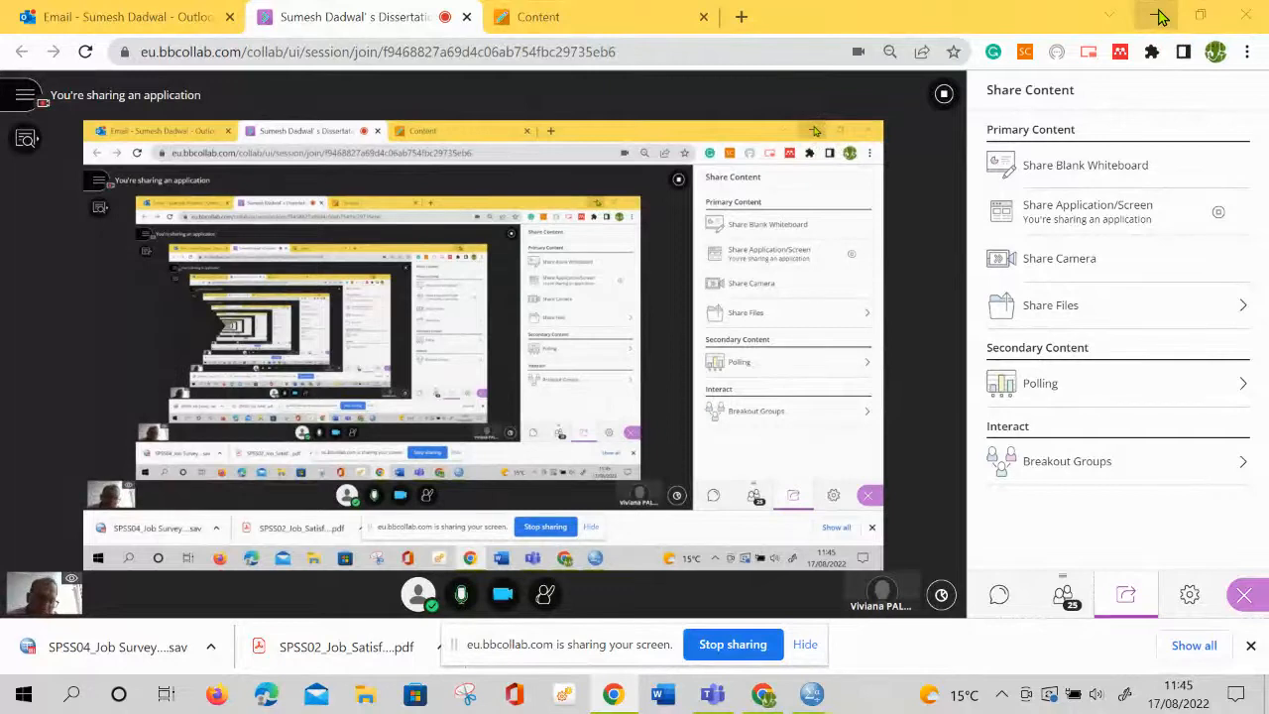
Open the downloaded SPSS02_Job_Satisfaction Questionnaire PDF in the browser
click(1162, 17)
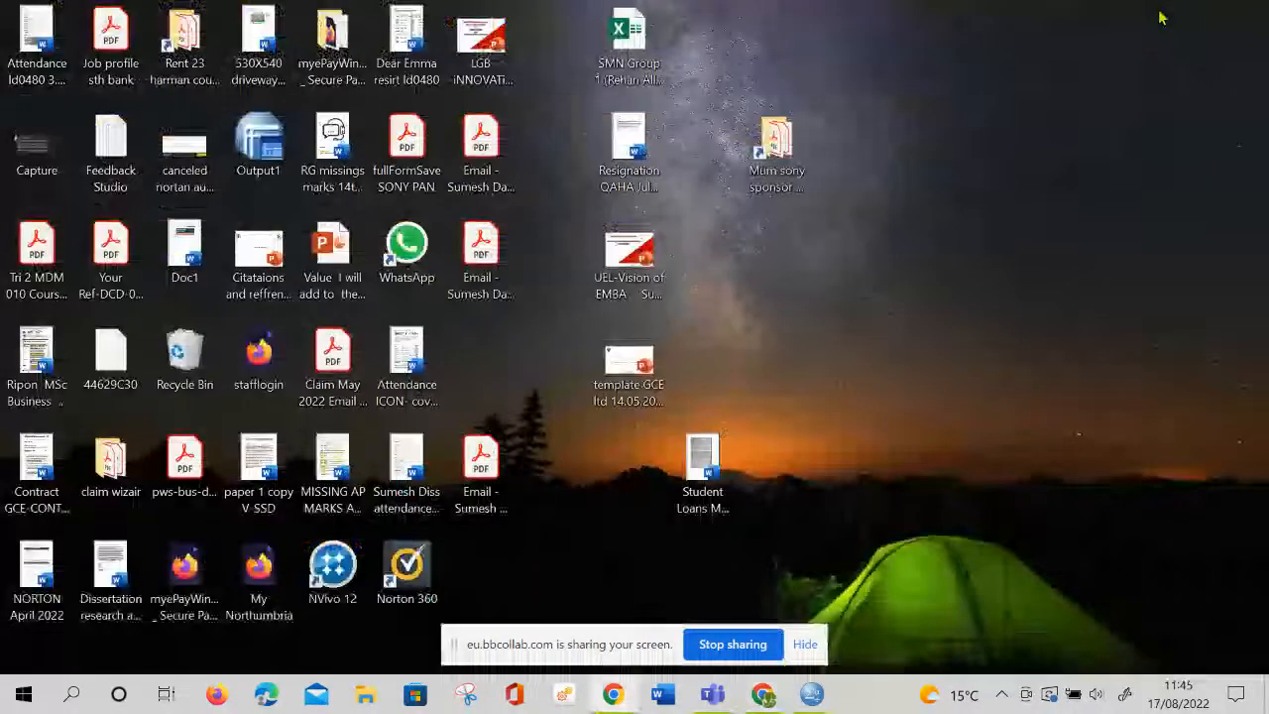
click(754, 697)
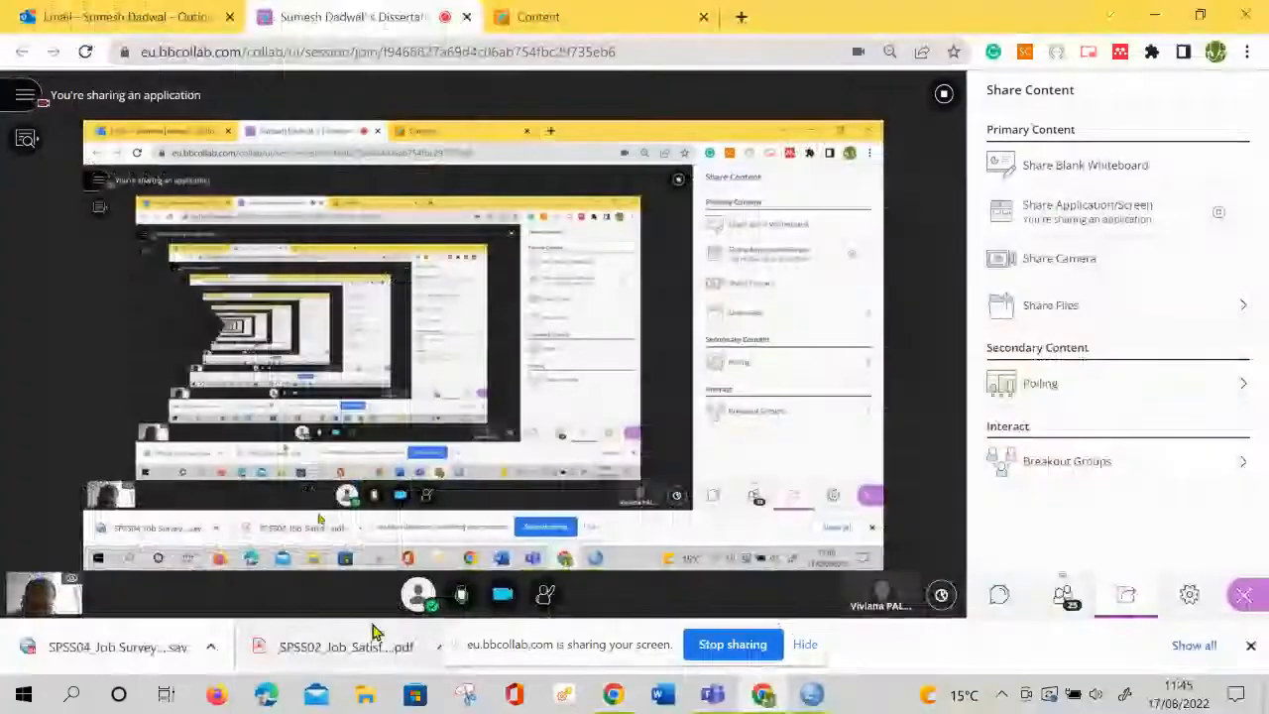
click(317, 650)
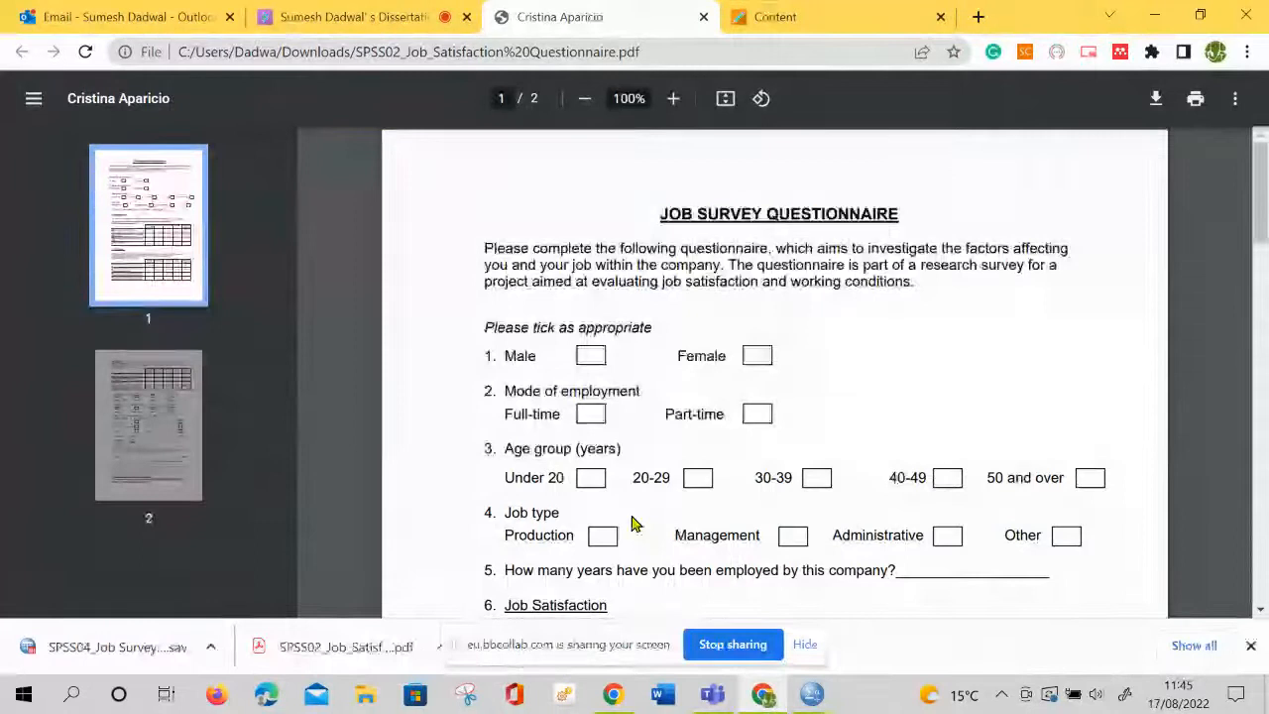
Review the title and introductory paragraph of the job survey questionnaire, highlighting part of the title
scroll(634, 524, down, 1)
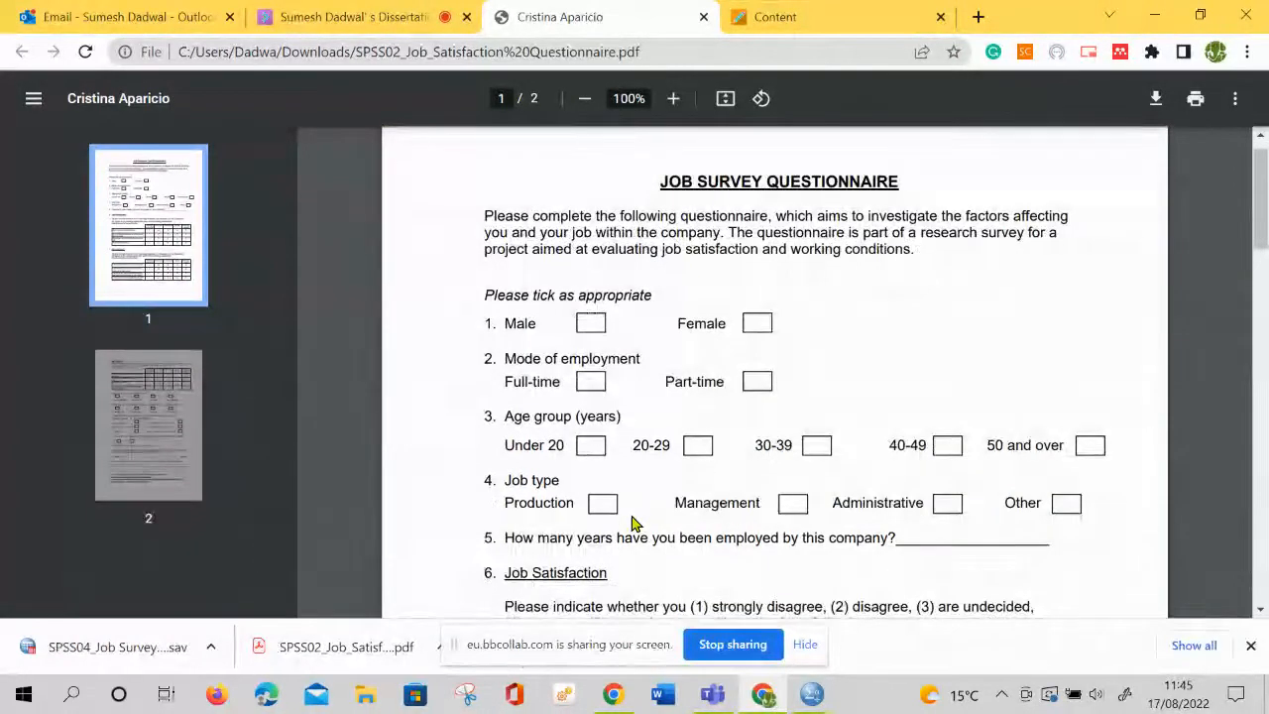
scroll(622, 426, down, 1)
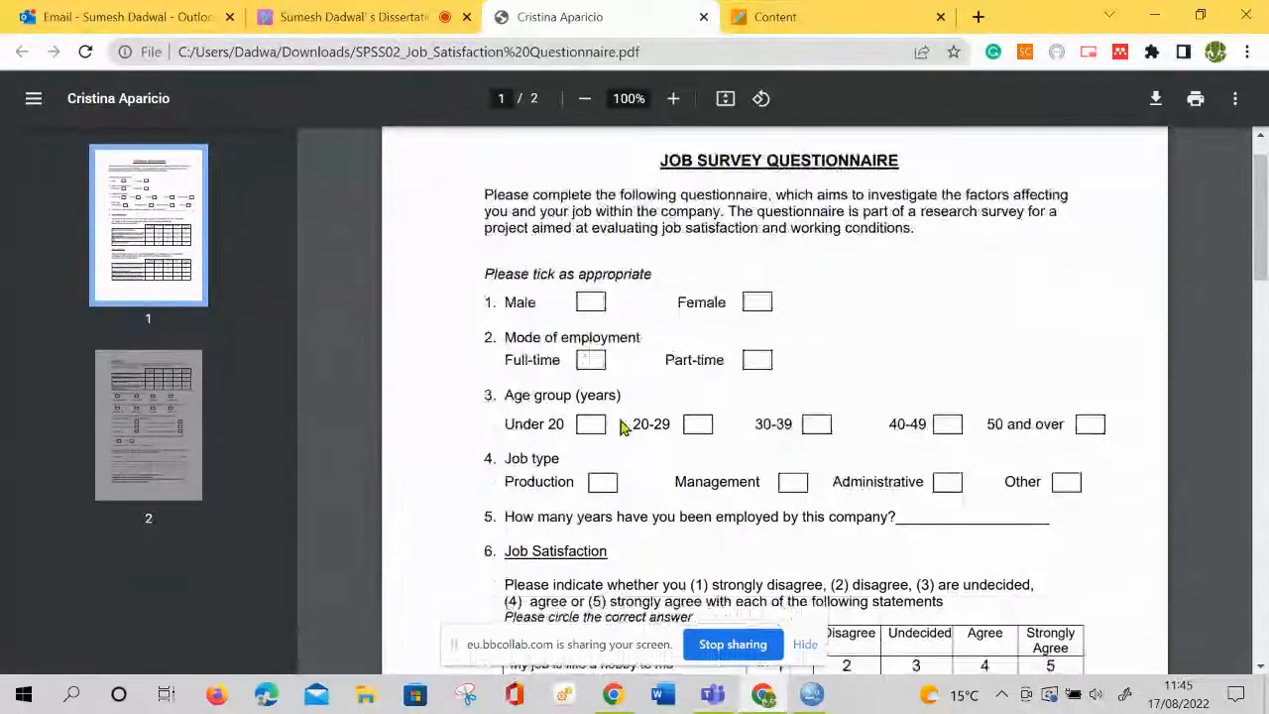
scroll(621, 428, up, 2)
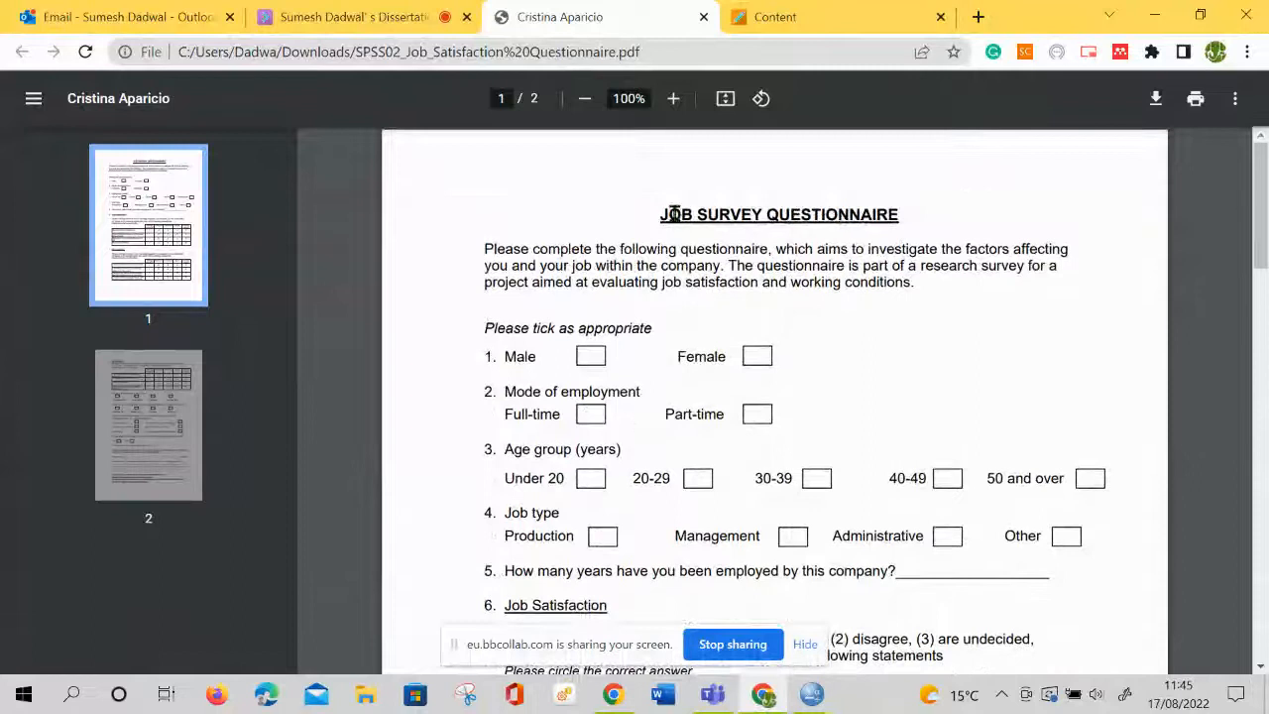
drag(660, 214, 750, 215)
scroll(695, 364, down, 2)
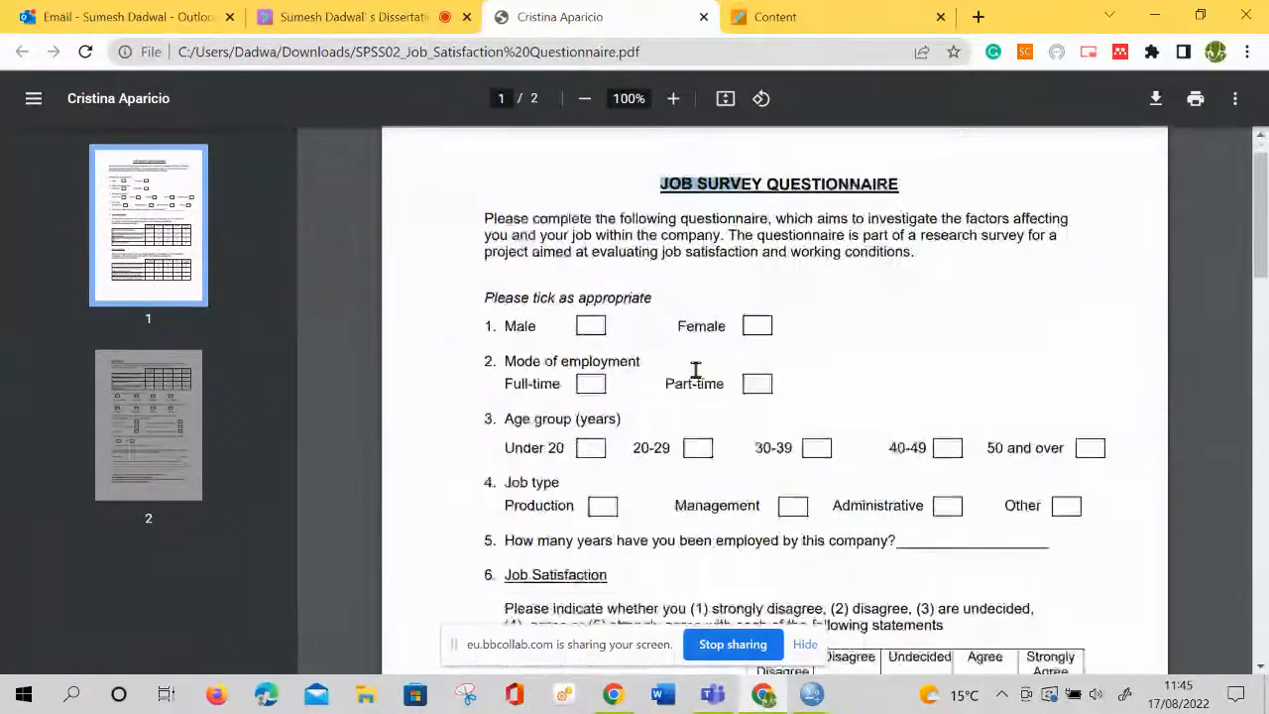
scroll(647, 373, down, 1)
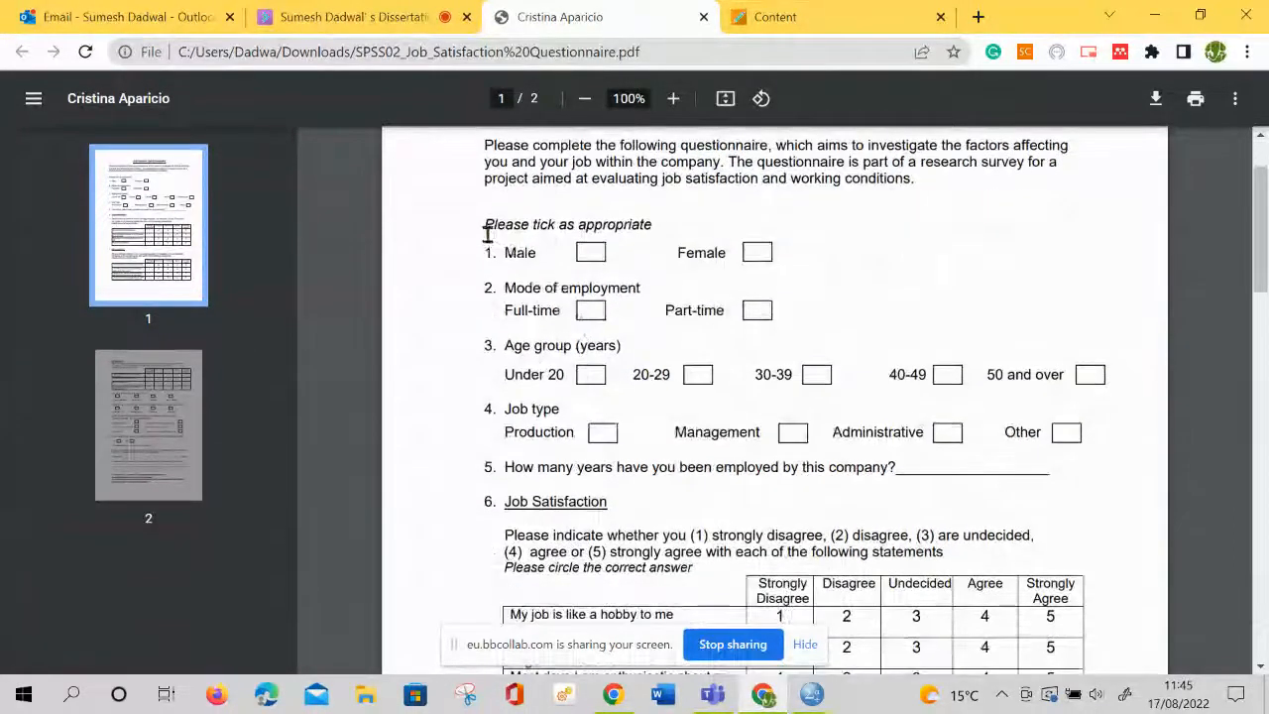
Read questions 1 to 5 on gender, mode of employment, age group, job type and years employed, highlighting their text along the way
drag(487, 230, 606, 227)
drag(507, 254, 618, 269)
drag(518, 284, 817, 330)
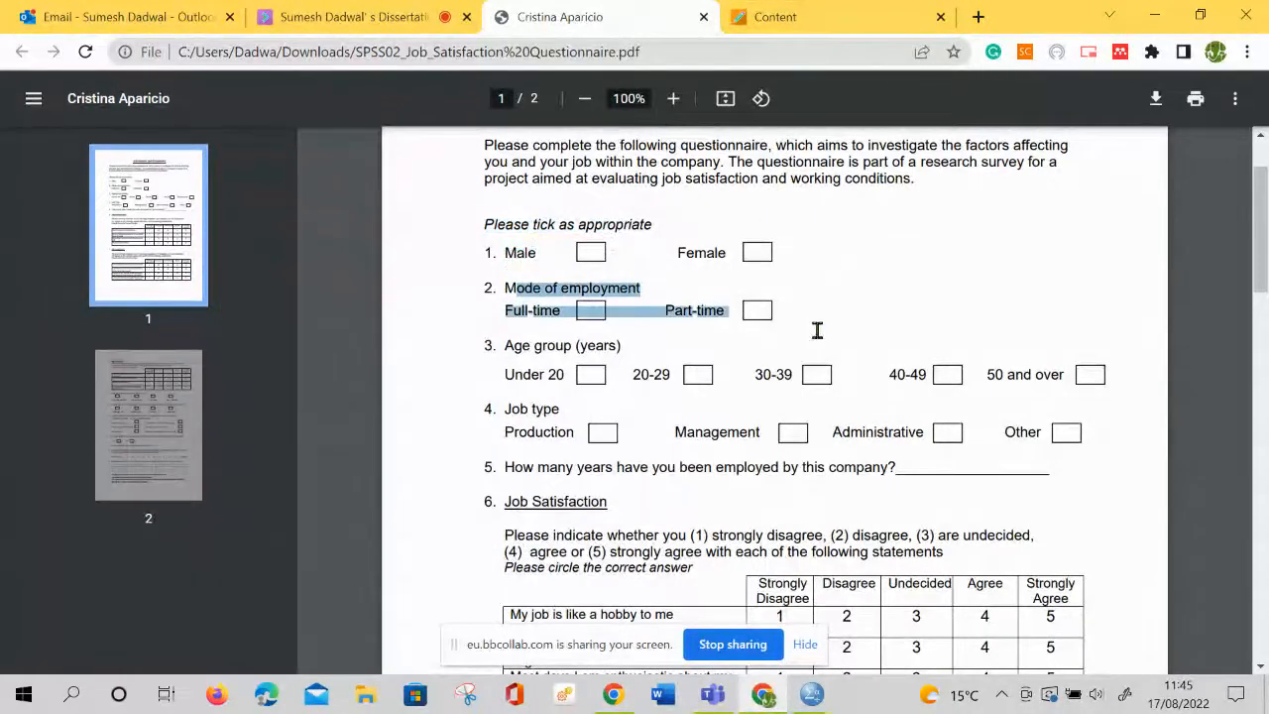
scroll(564, 471, down, 1)
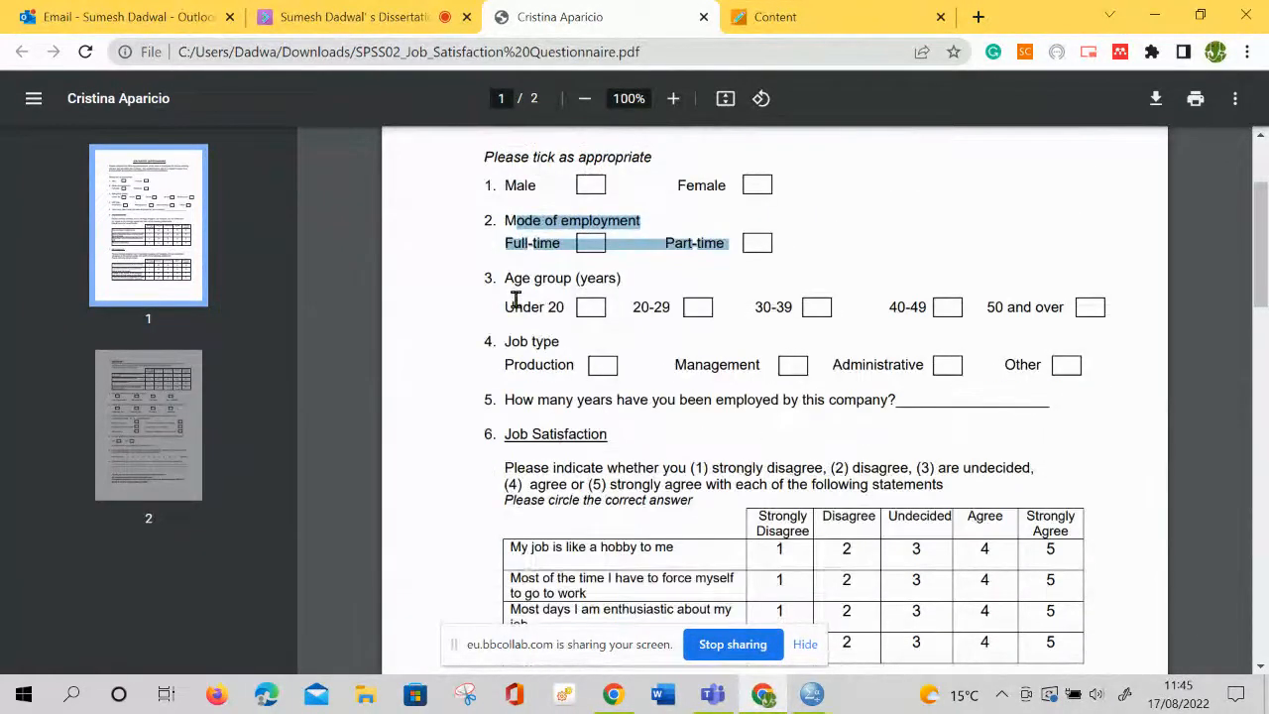
drag(514, 279, 631, 285)
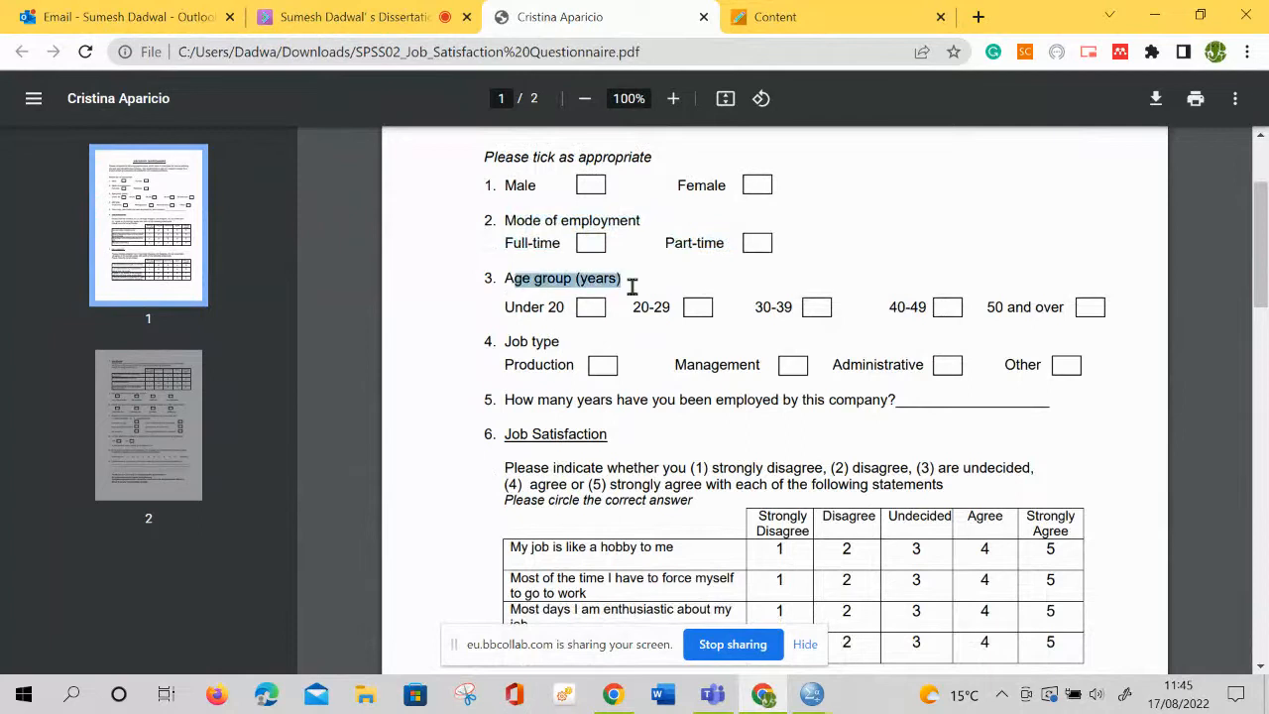
click(512, 342)
drag(570, 347, 896, 354)
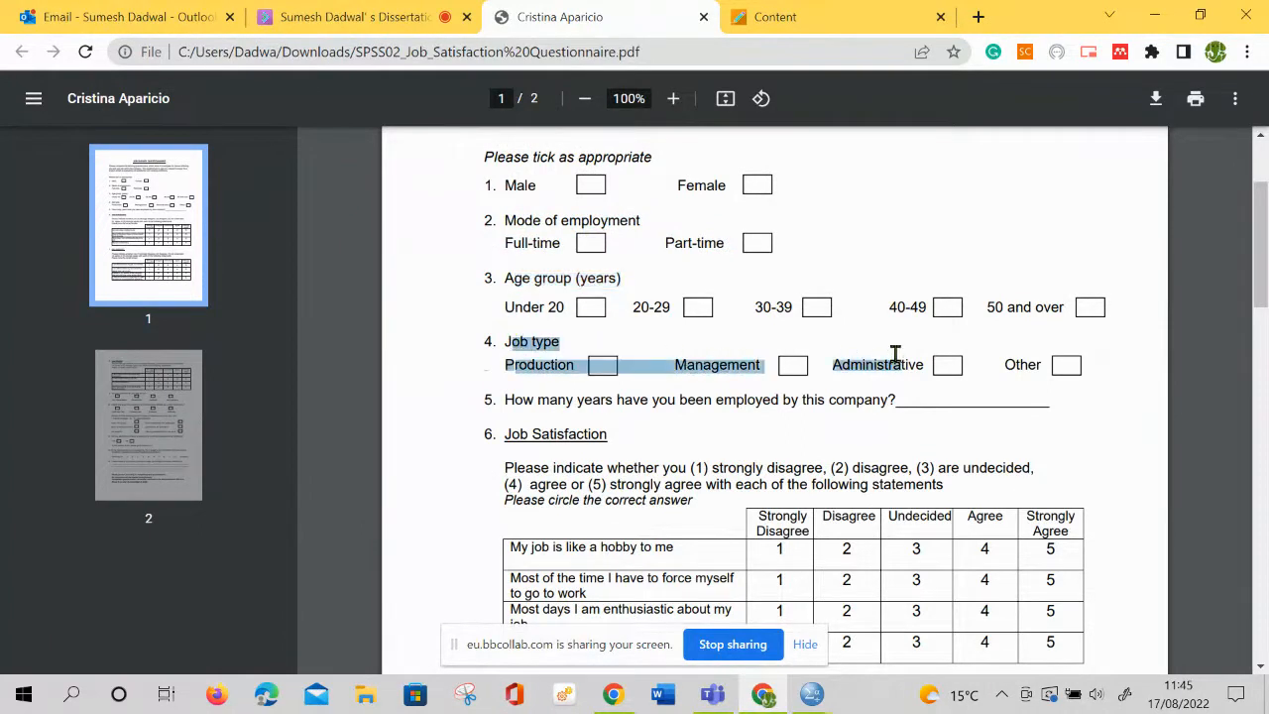
click(818, 407)
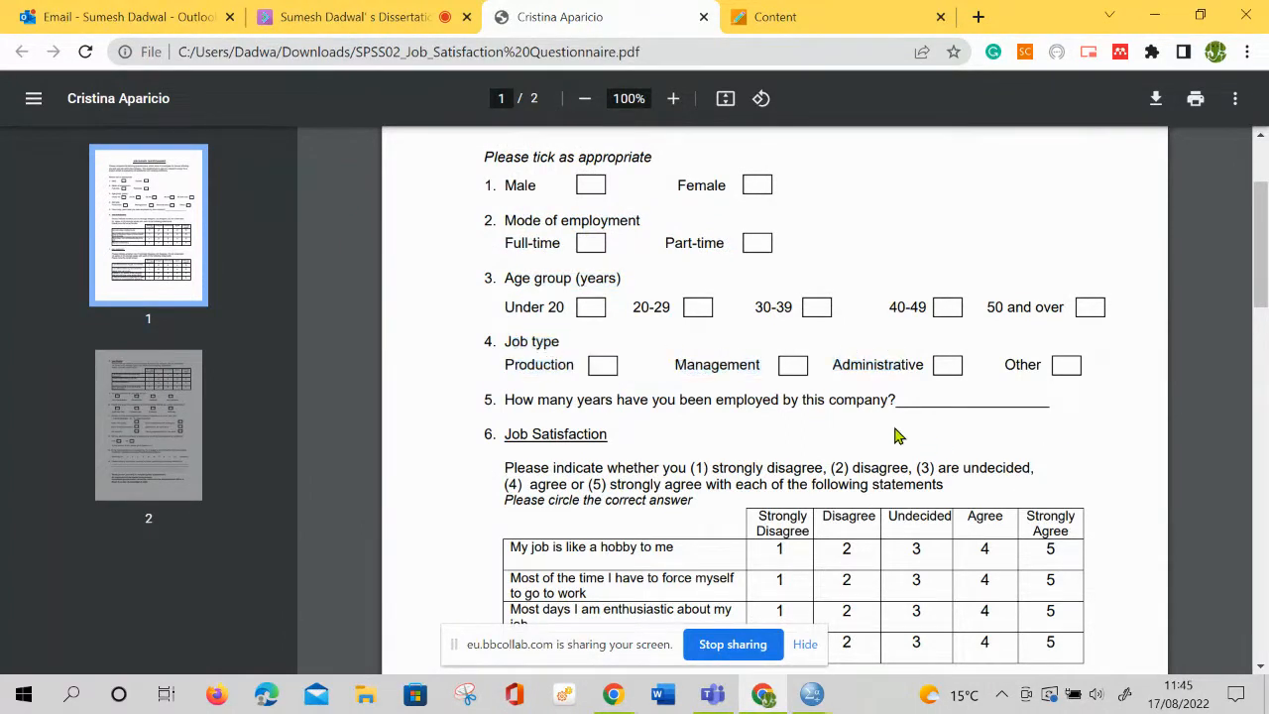
scroll(896, 436, down, 2)
scroll(594, 401, down, 1)
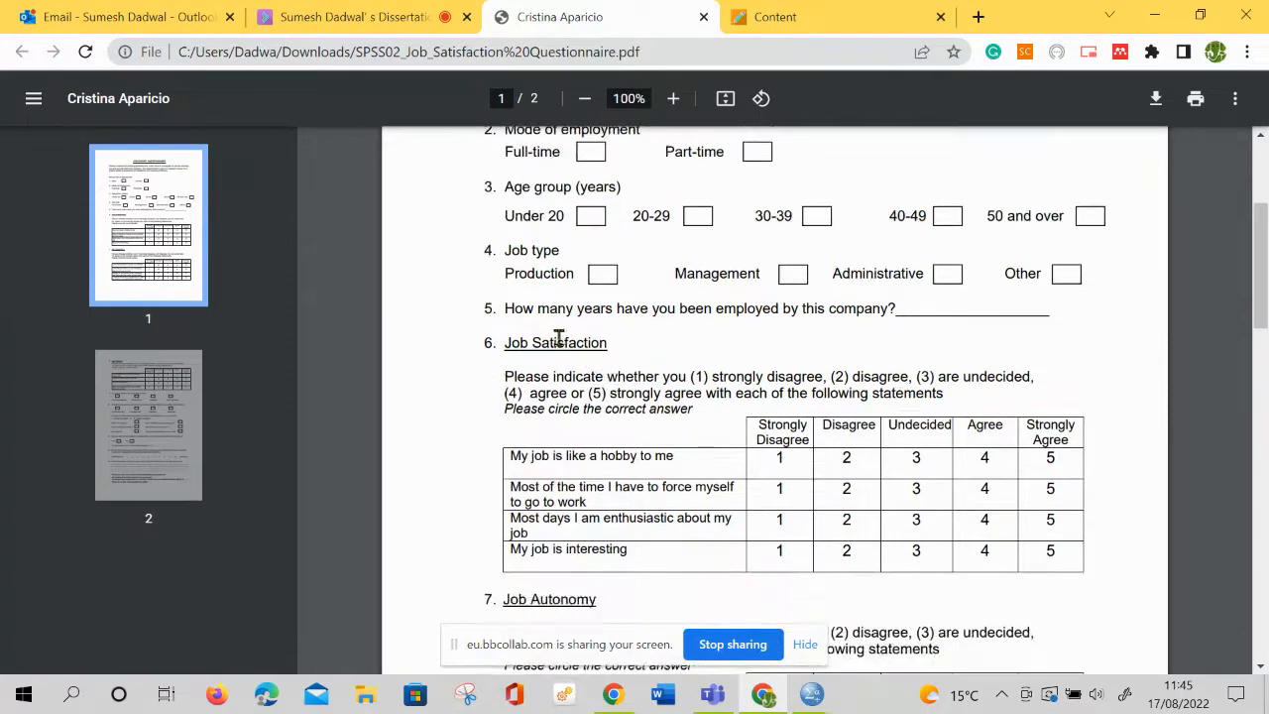
drag(528, 310, 660, 314)
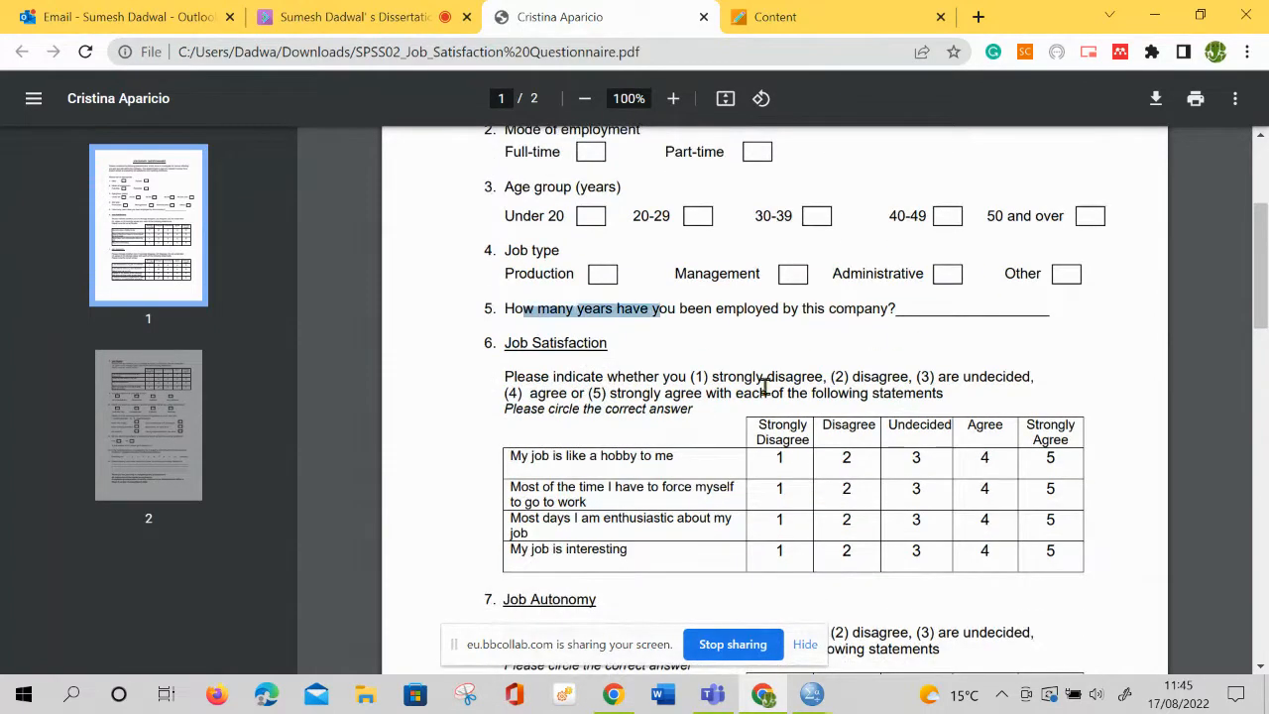
Read the Job Satisfaction, Job Autonomy and Job Routine sections and the remaining questions through to the end of the questionnaire
scroll(645, 387, down, 1)
drag(504, 276, 657, 278)
scroll(763, 426, down, 3)
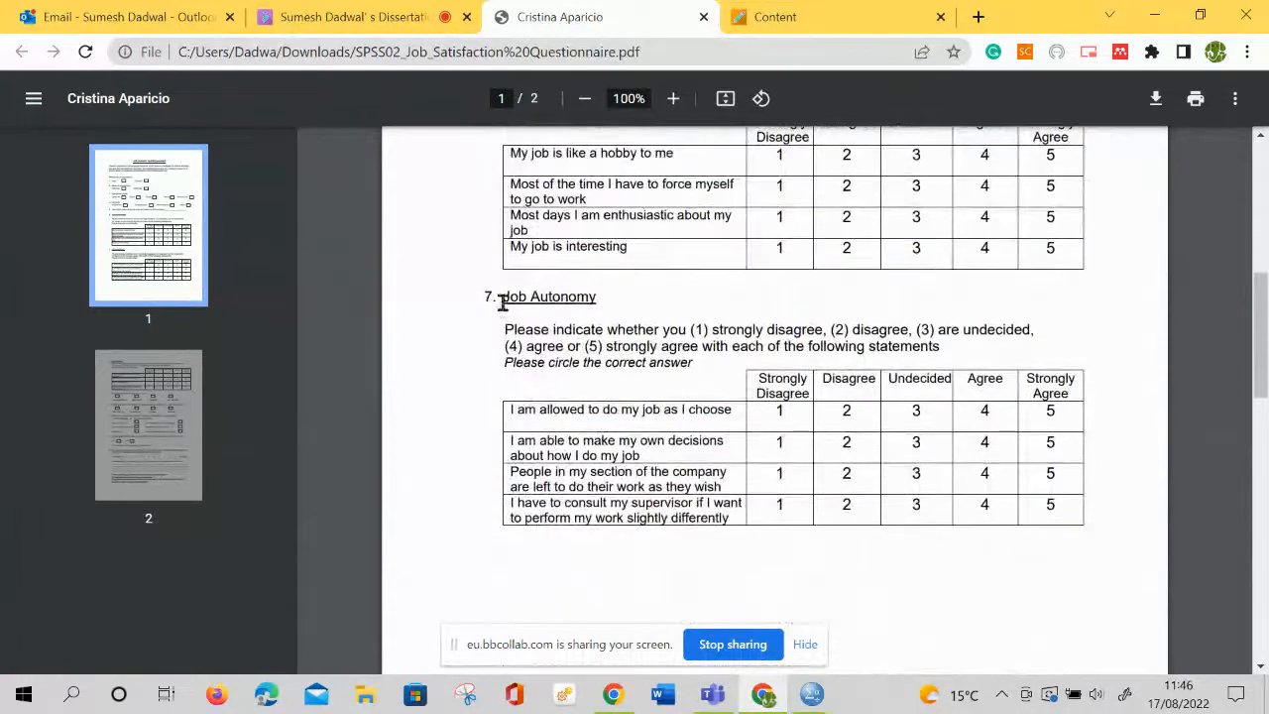
drag(503, 303, 641, 304)
scroll(635, 299, down, 5)
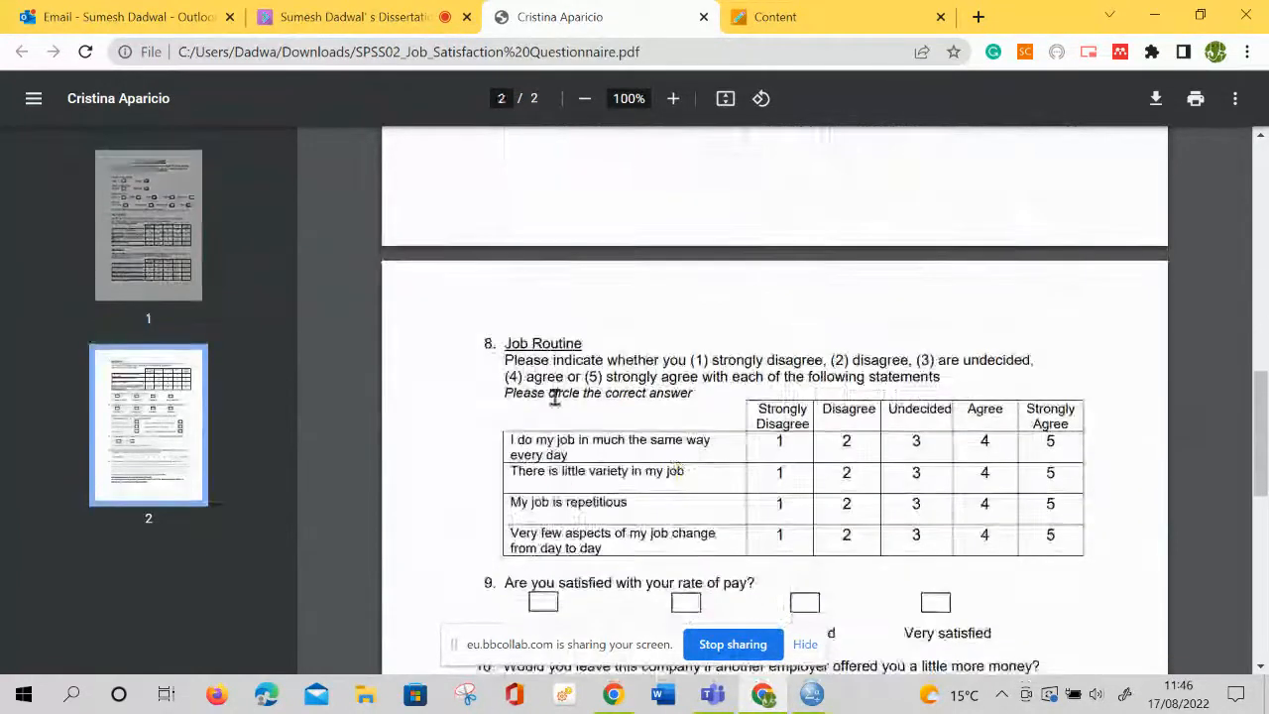
drag(506, 359, 684, 360)
scroll(526, 448, down, 2)
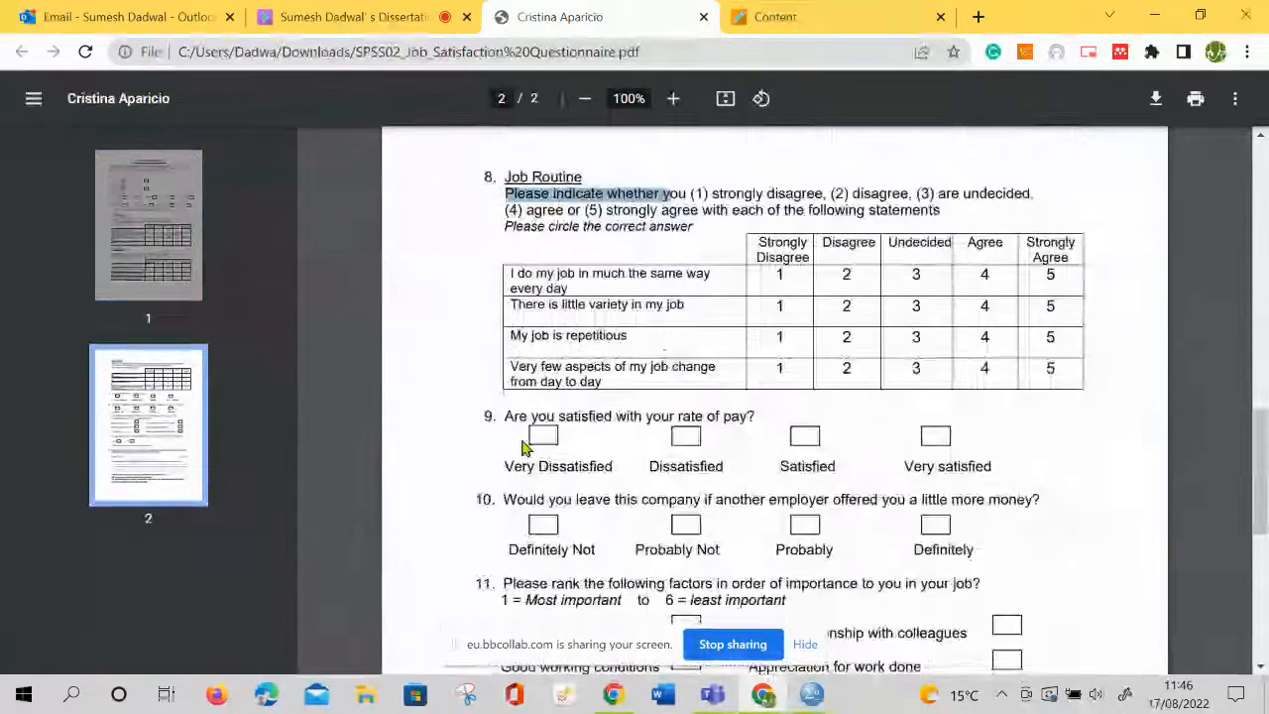
drag(506, 418, 781, 419)
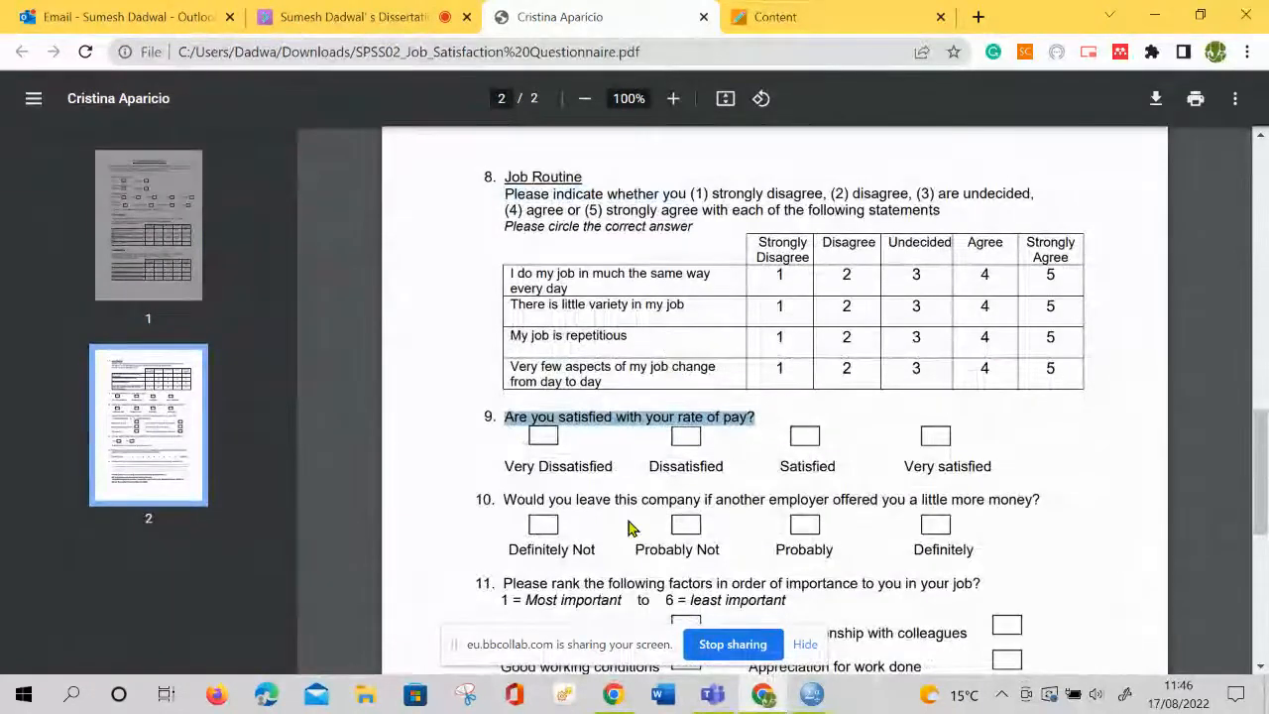
scroll(627, 528, down, 5)
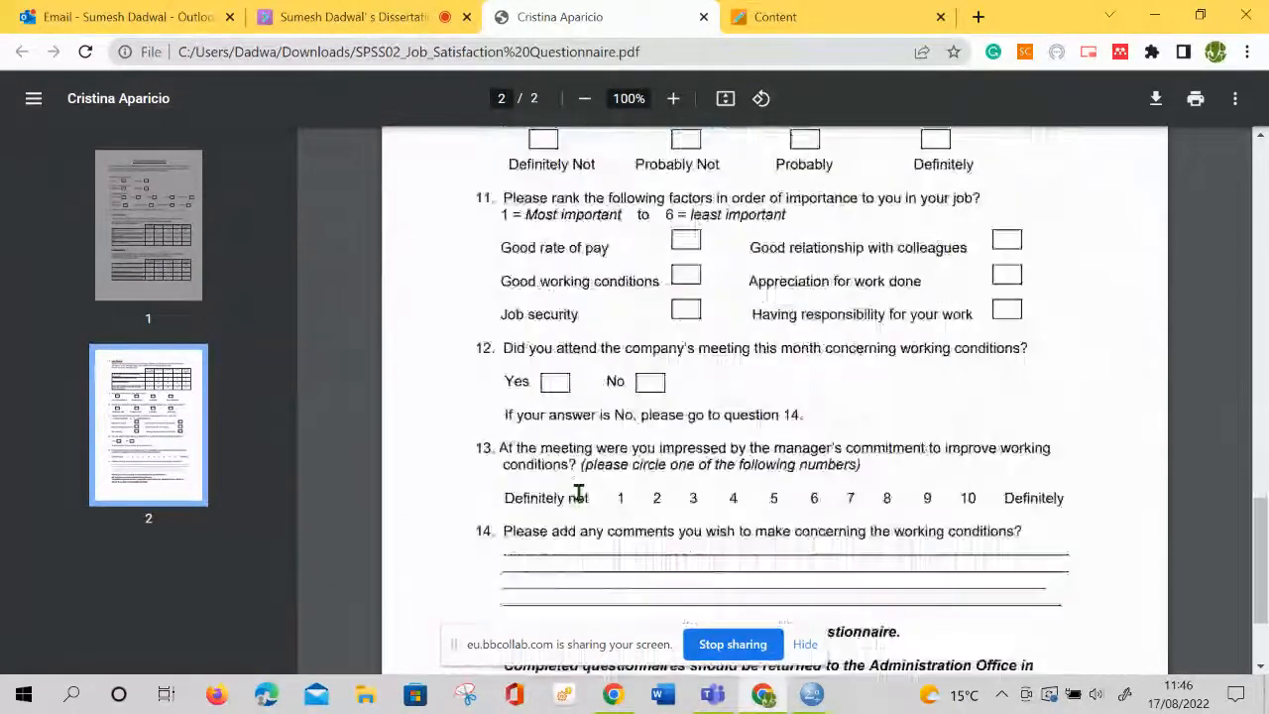
scroll(560, 486, down, 2)
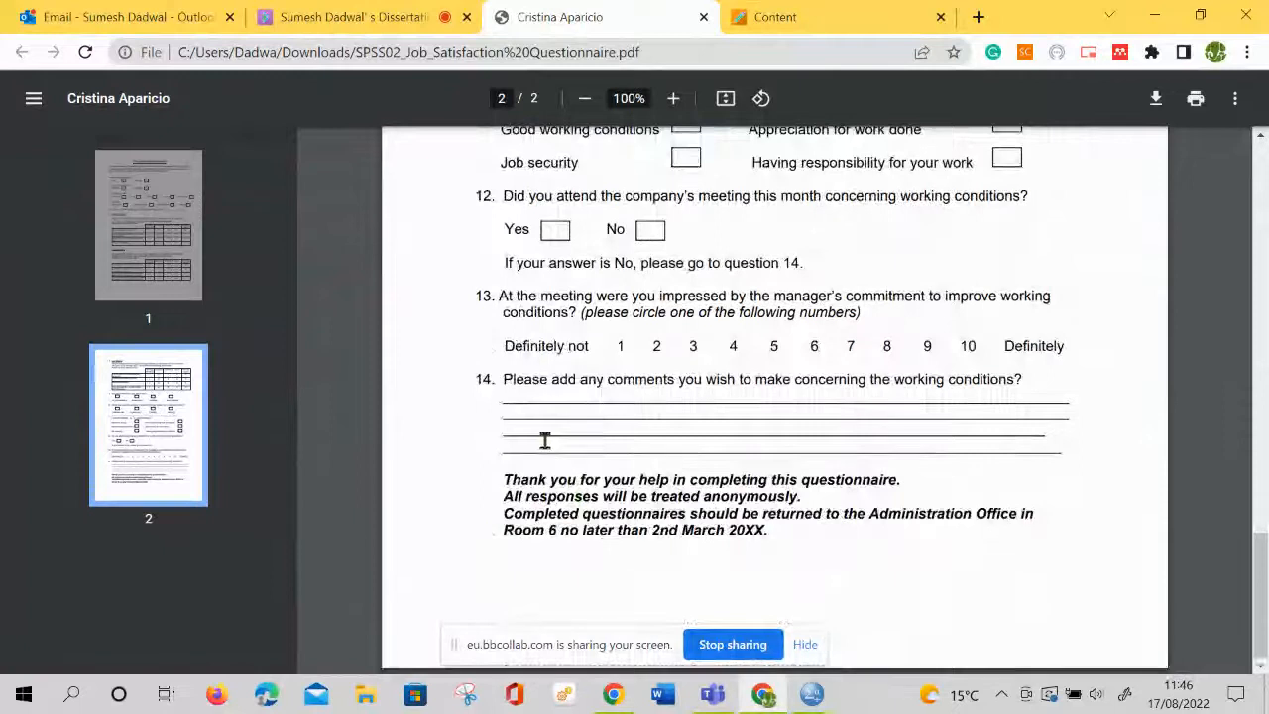
Return to the start of the questionnaire and highlight the background questions 1 to 4
scroll(544, 441, up, 12)
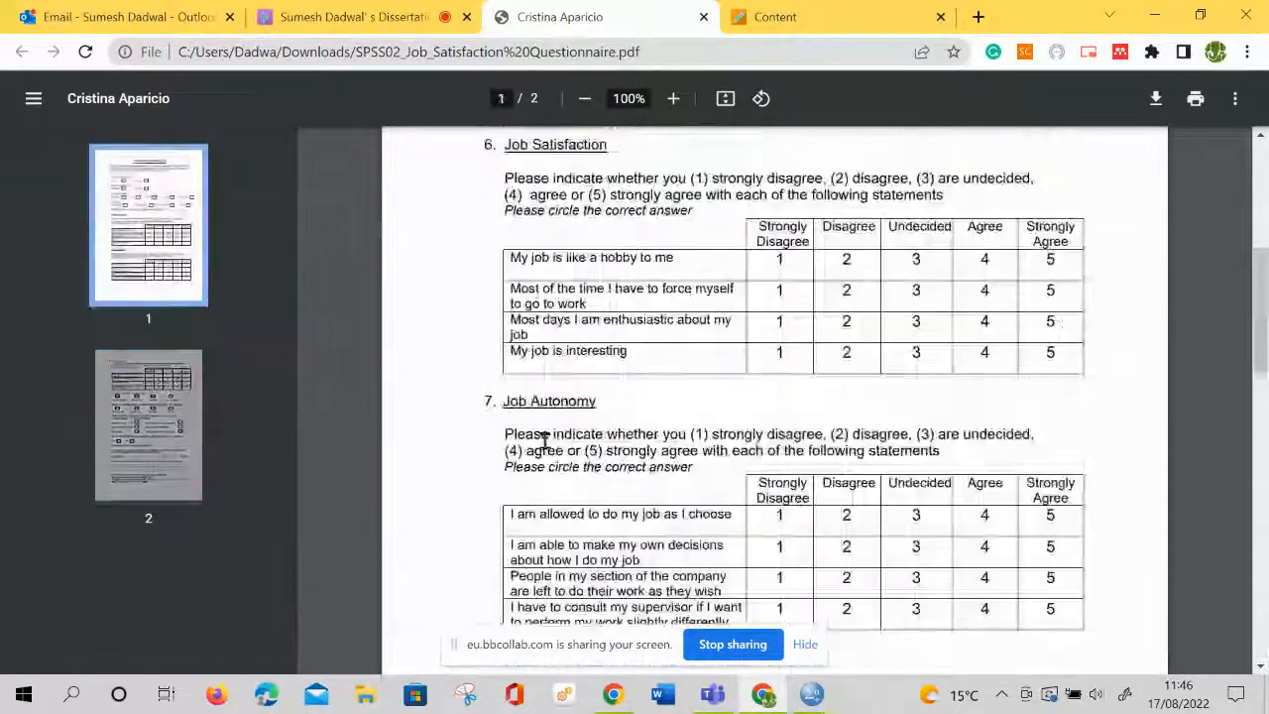
scroll(556, 456, up, 6)
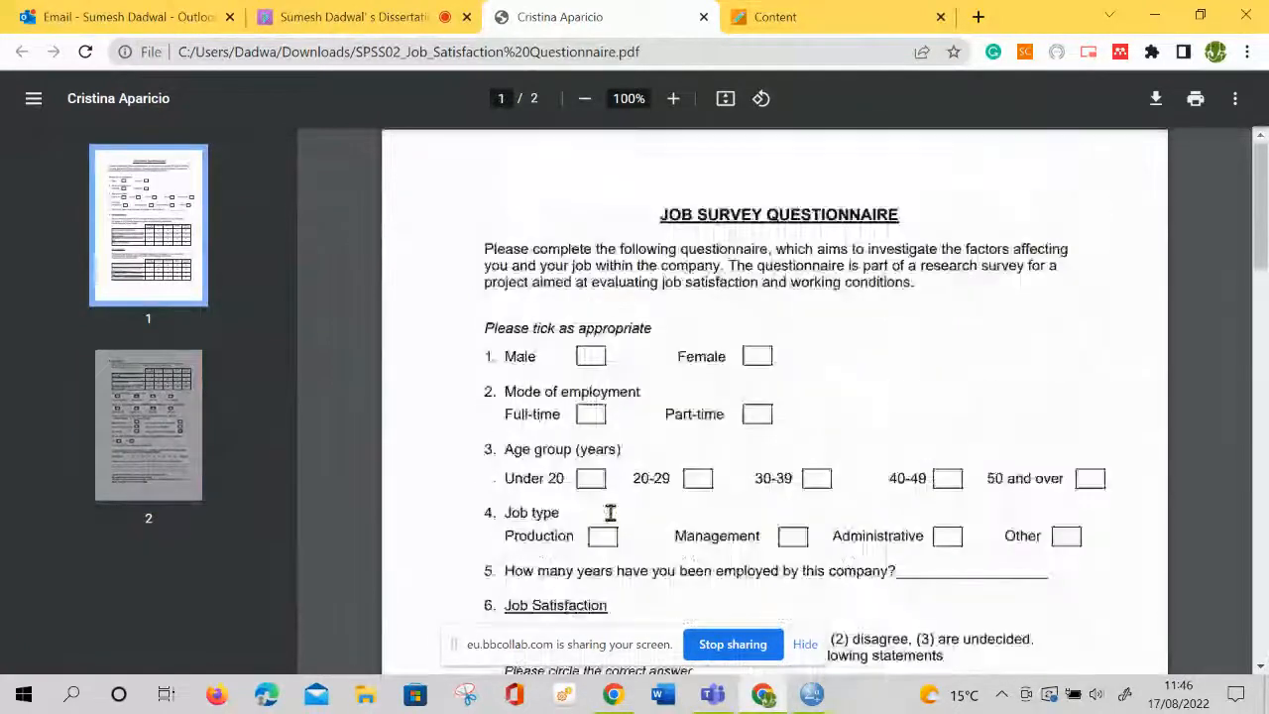
scroll(575, 466, down, 1)
drag(485, 300, 776, 386)
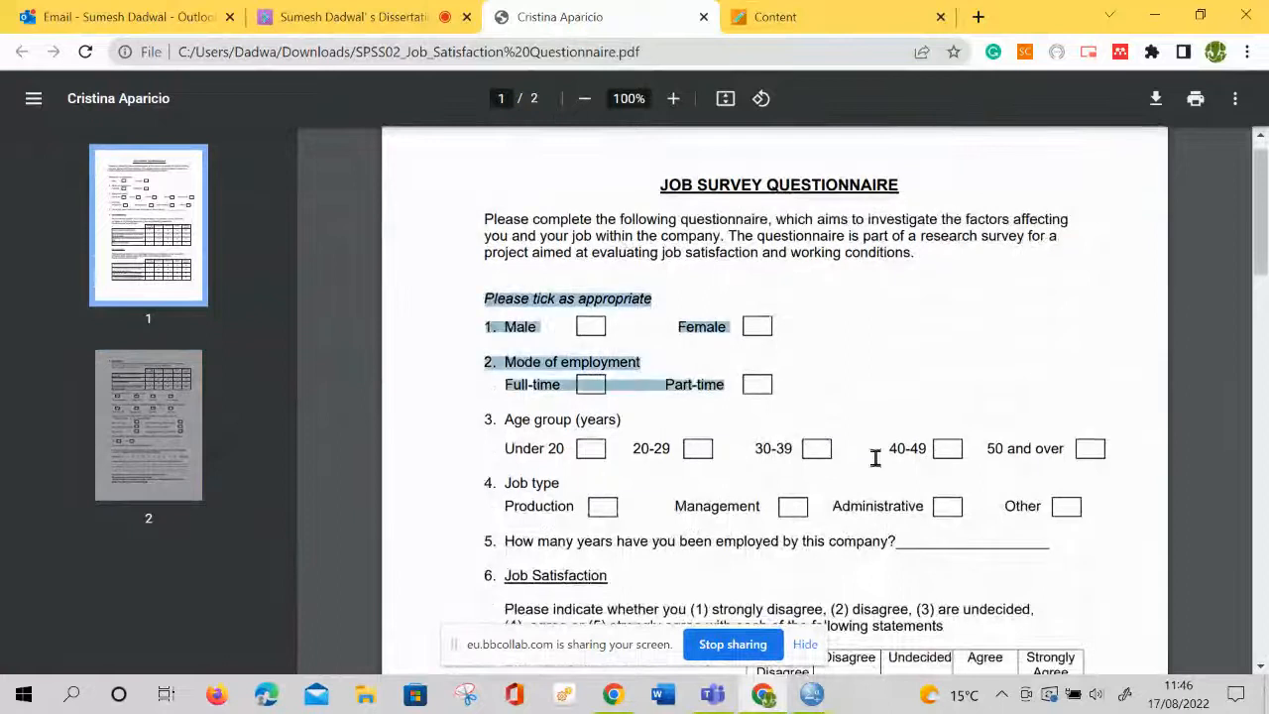
drag(876, 456, 948, 508)
scroll(948, 516, down, 5)
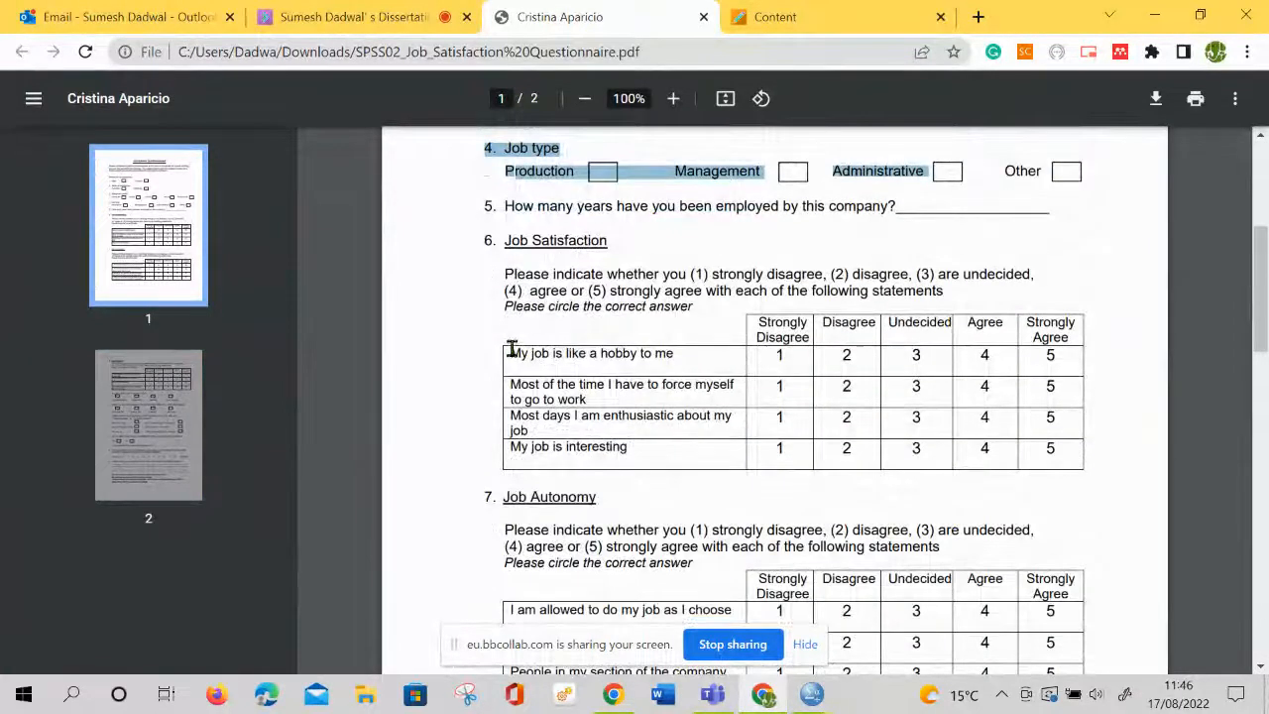
Examine the Job Satisfaction question, highlighting its heading and its statements from "My job is like a hobby to me" to "My job is interesting"
drag(514, 250, 593, 260)
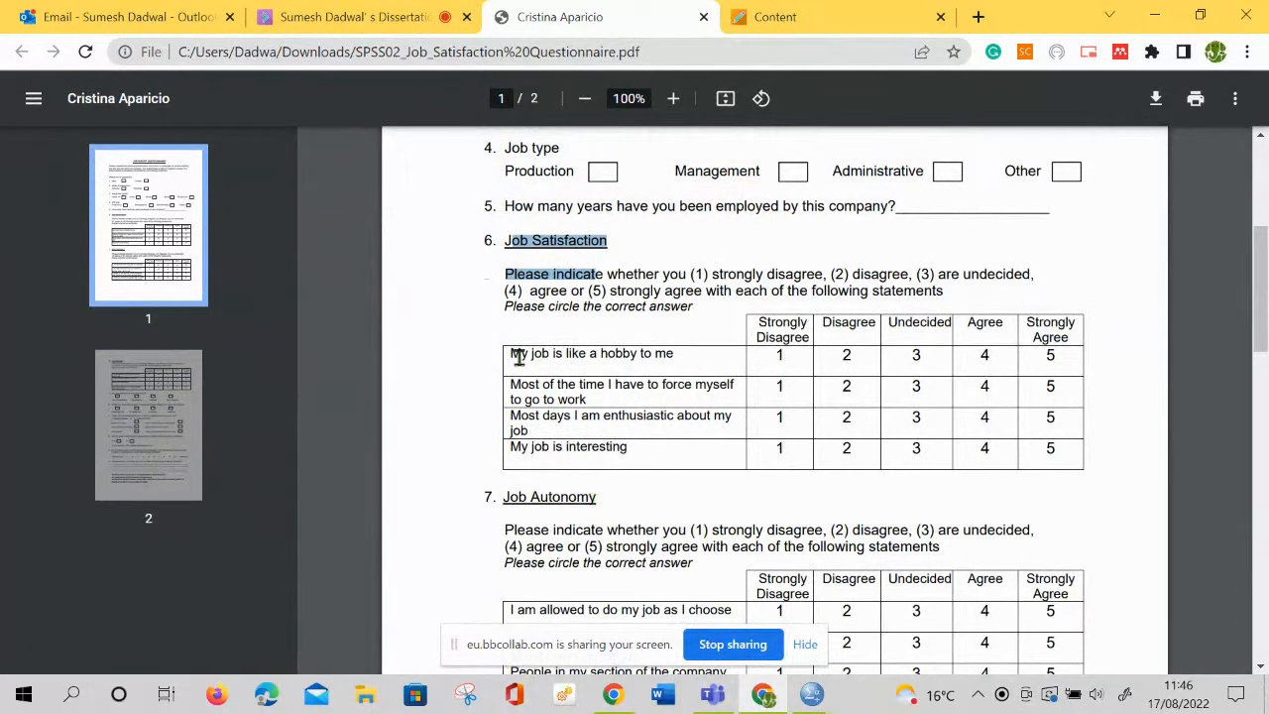
drag(513, 354, 683, 356)
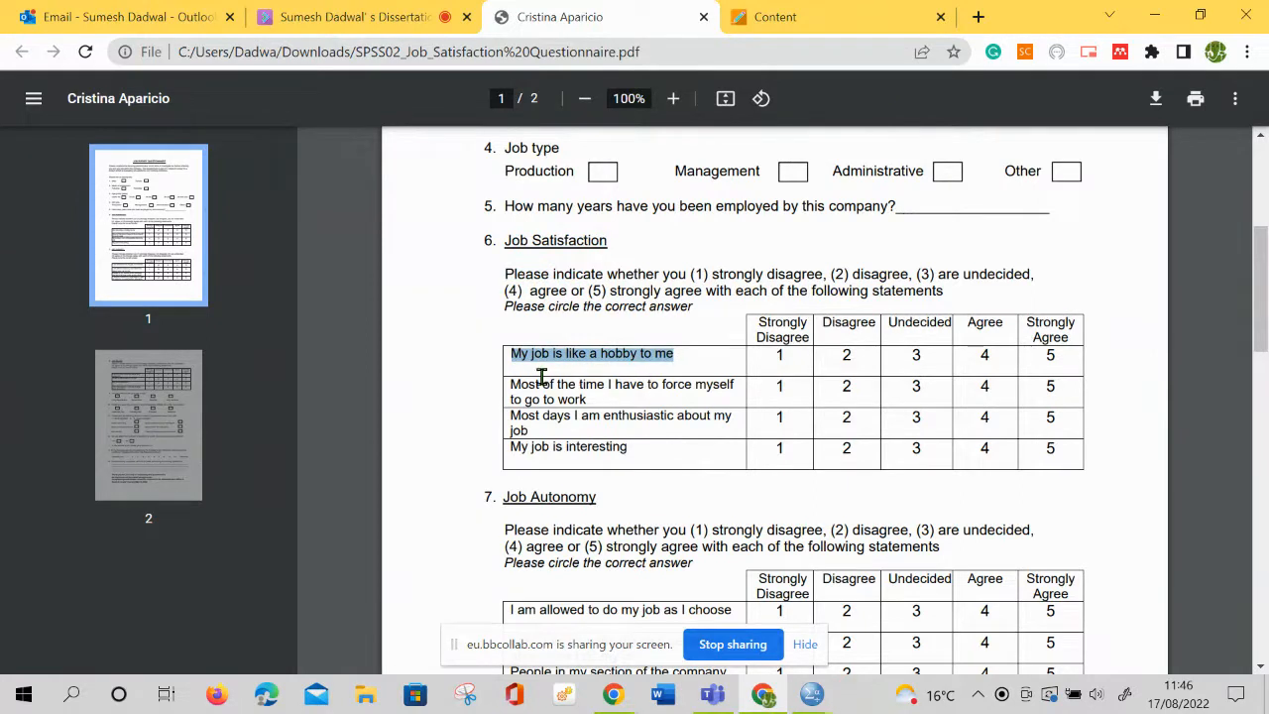
drag(536, 382, 601, 407)
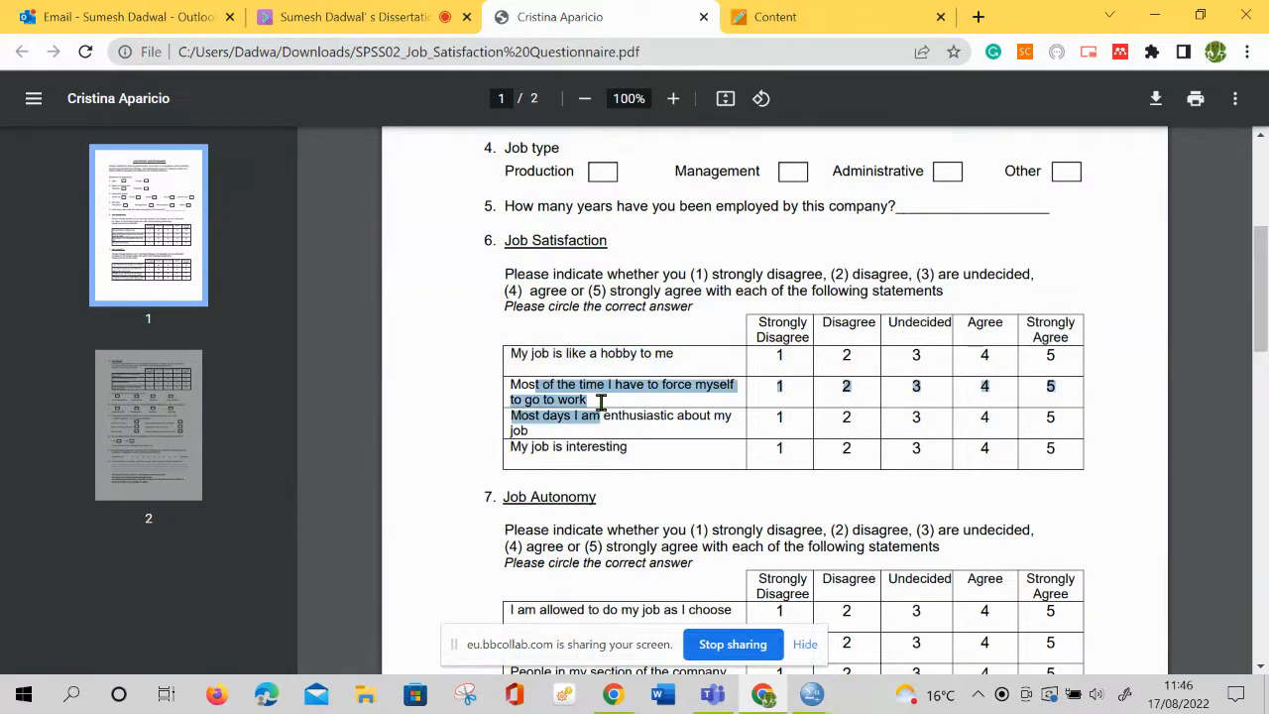
click(568, 443)
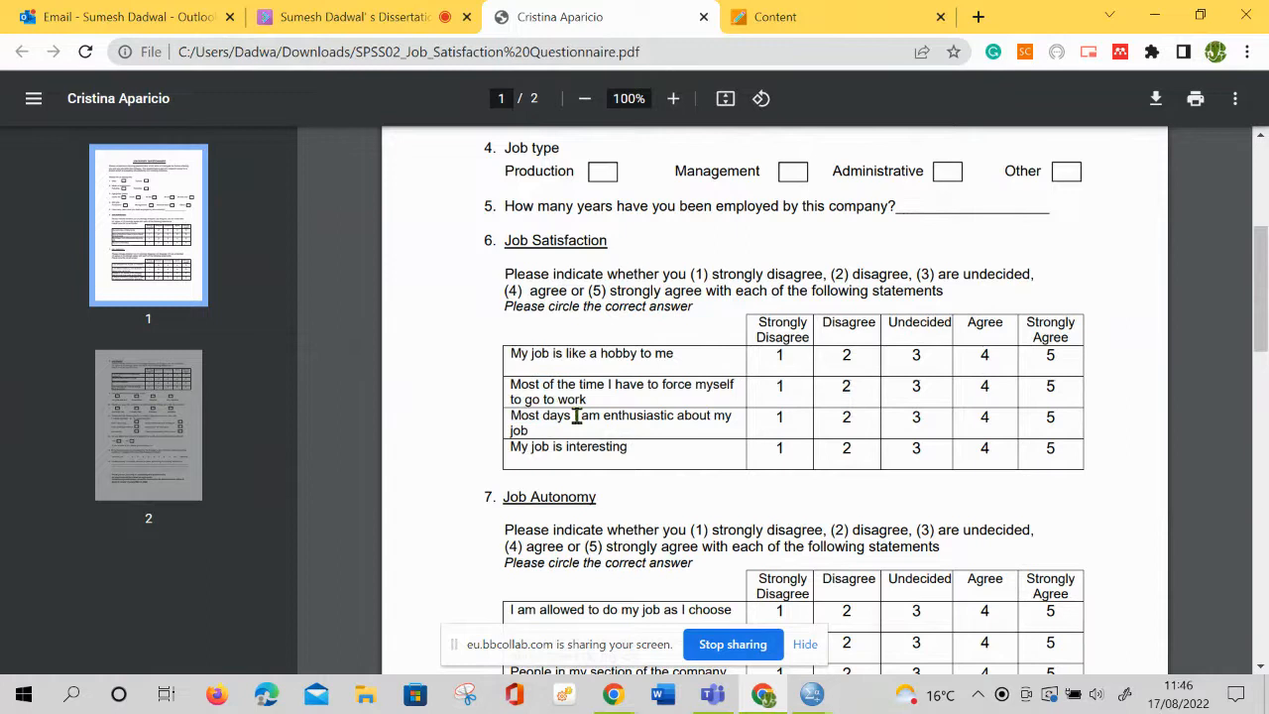
drag(576, 415, 648, 428)
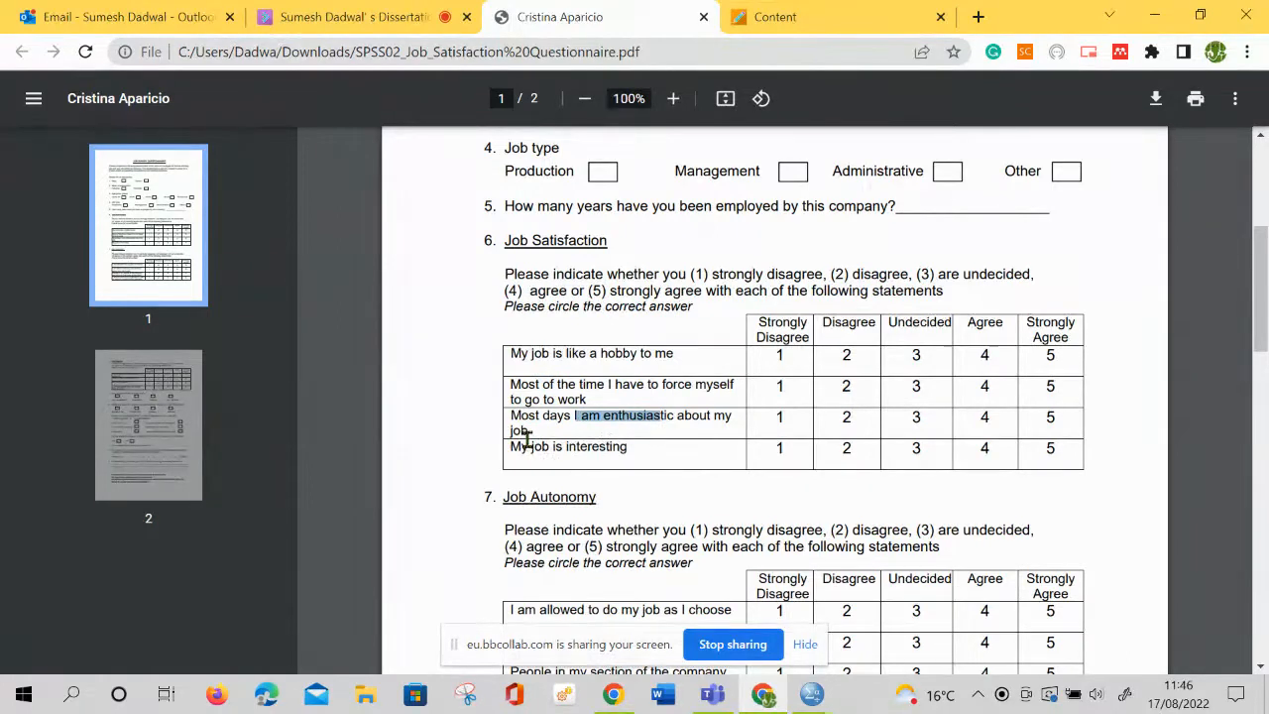
drag(522, 433, 652, 459)
drag(535, 355, 756, 443)
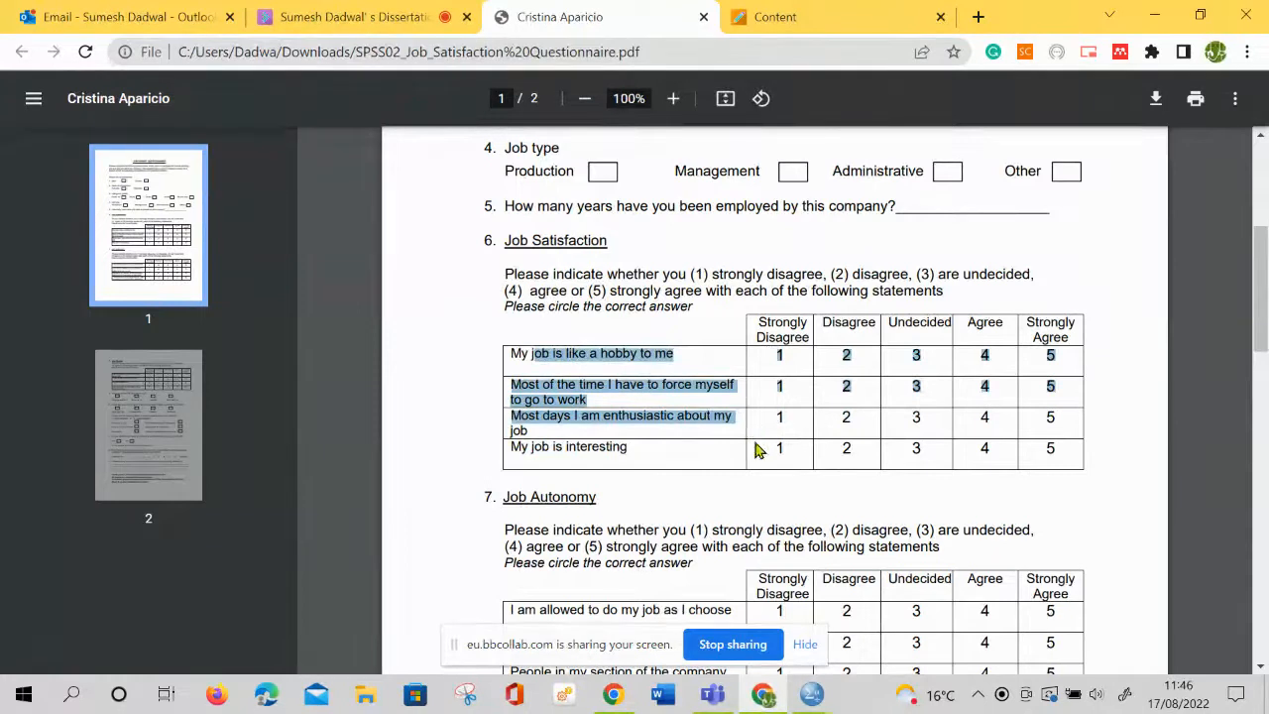
click(668, 367)
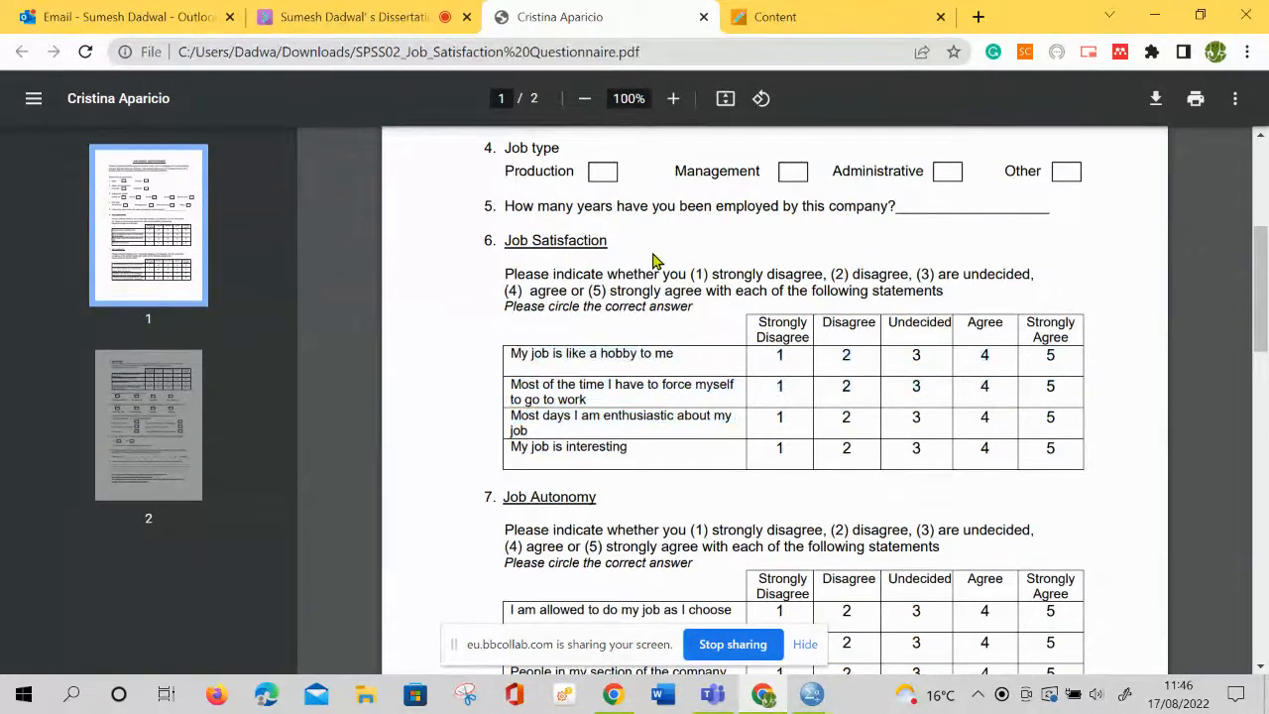
Highlight the Job Satisfaction heading, all four statements under it as a block, and the heading again
drag(618, 240, 500, 243)
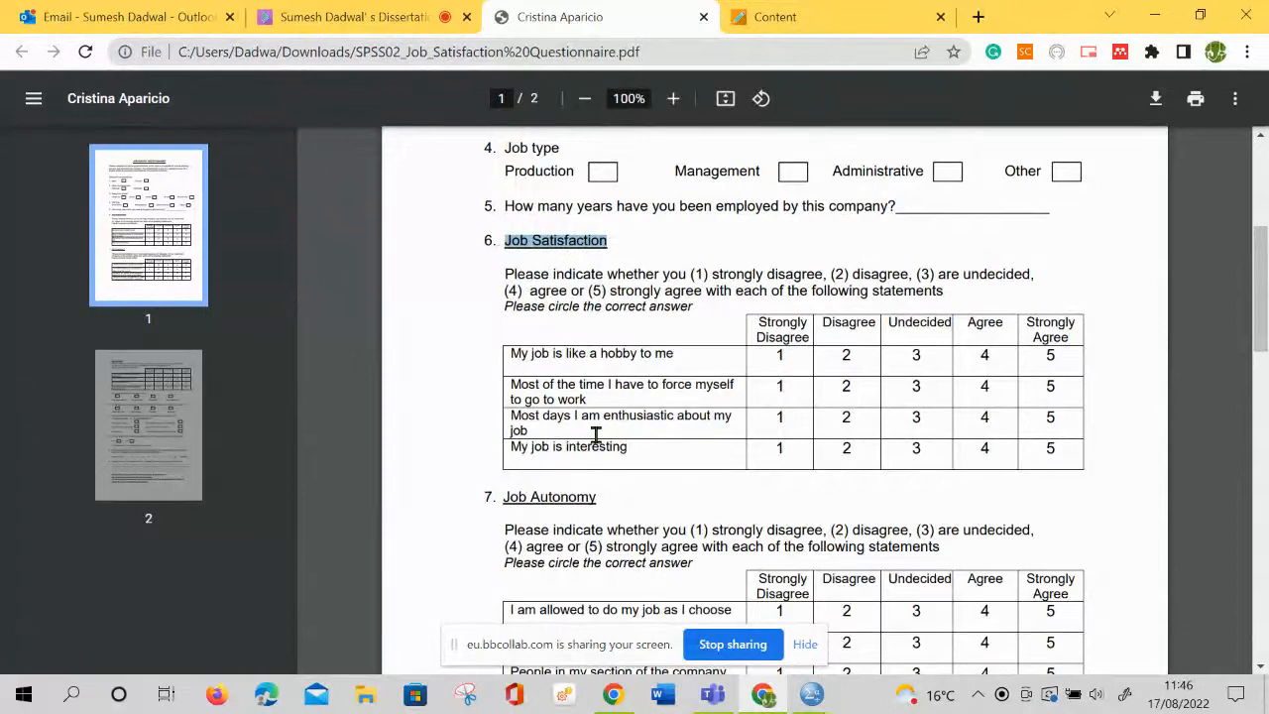
drag(508, 355, 612, 445)
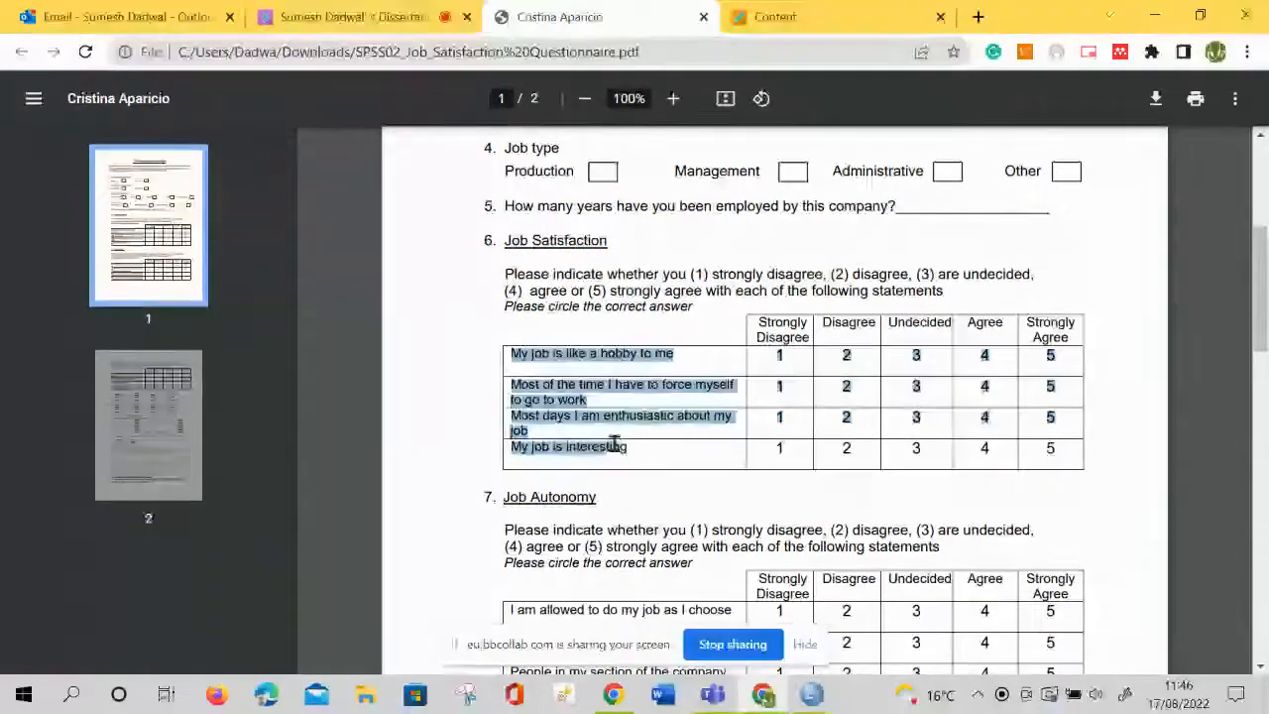
drag(504, 242, 601, 241)
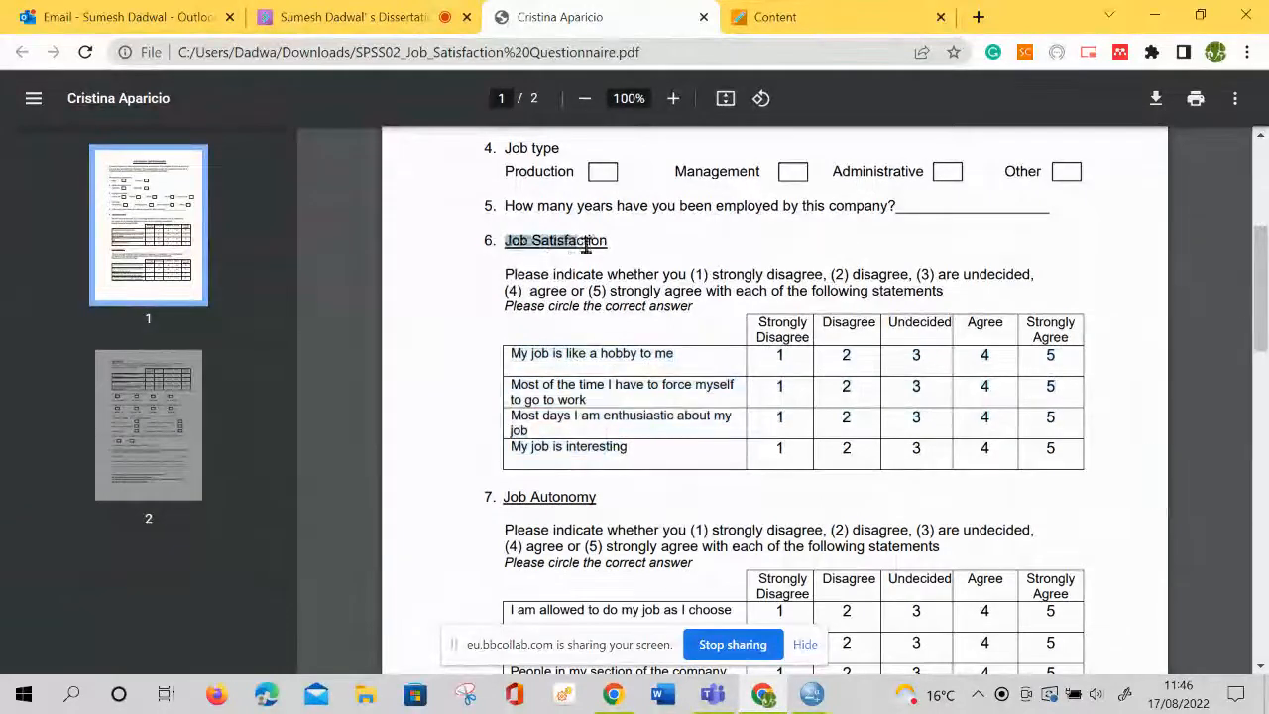
Examine the Job Autonomy question, highlighting its heading and its first three statements, through "left to do their work as they wish"
scroll(601, 448, down, 2)
scroll(605, 519, down, 2)
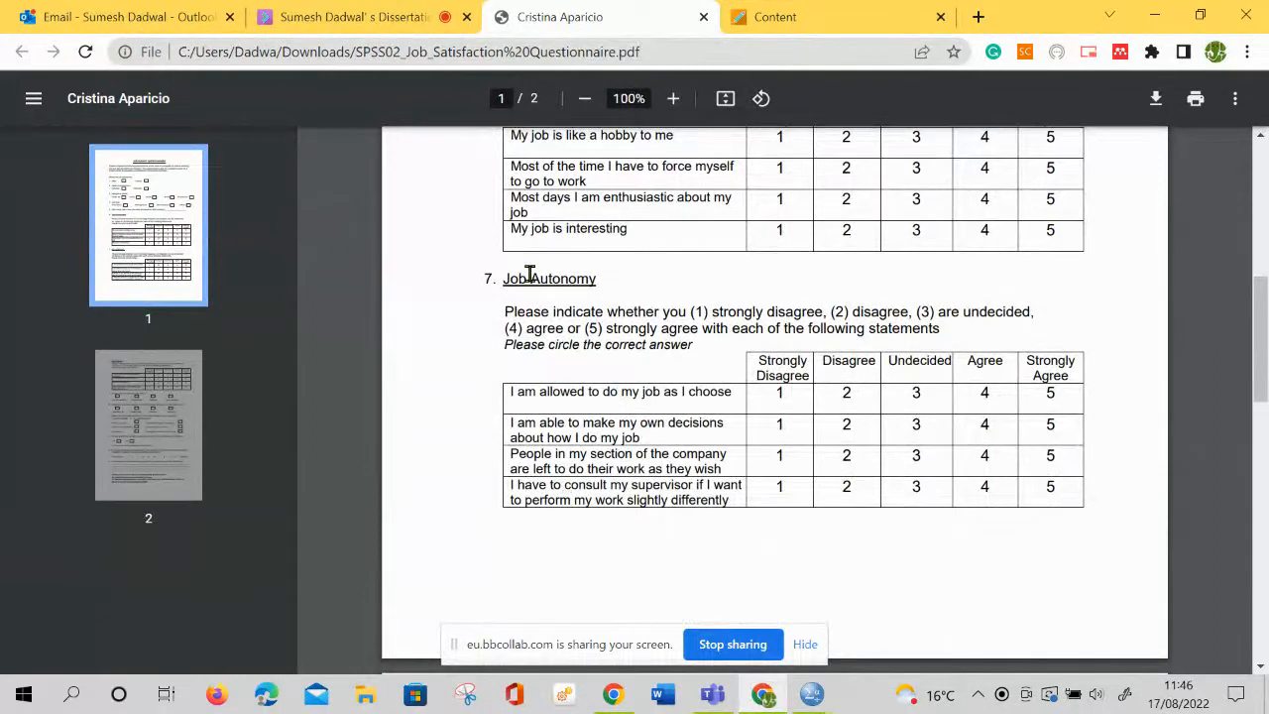
drag(546, 279, 636, 296)
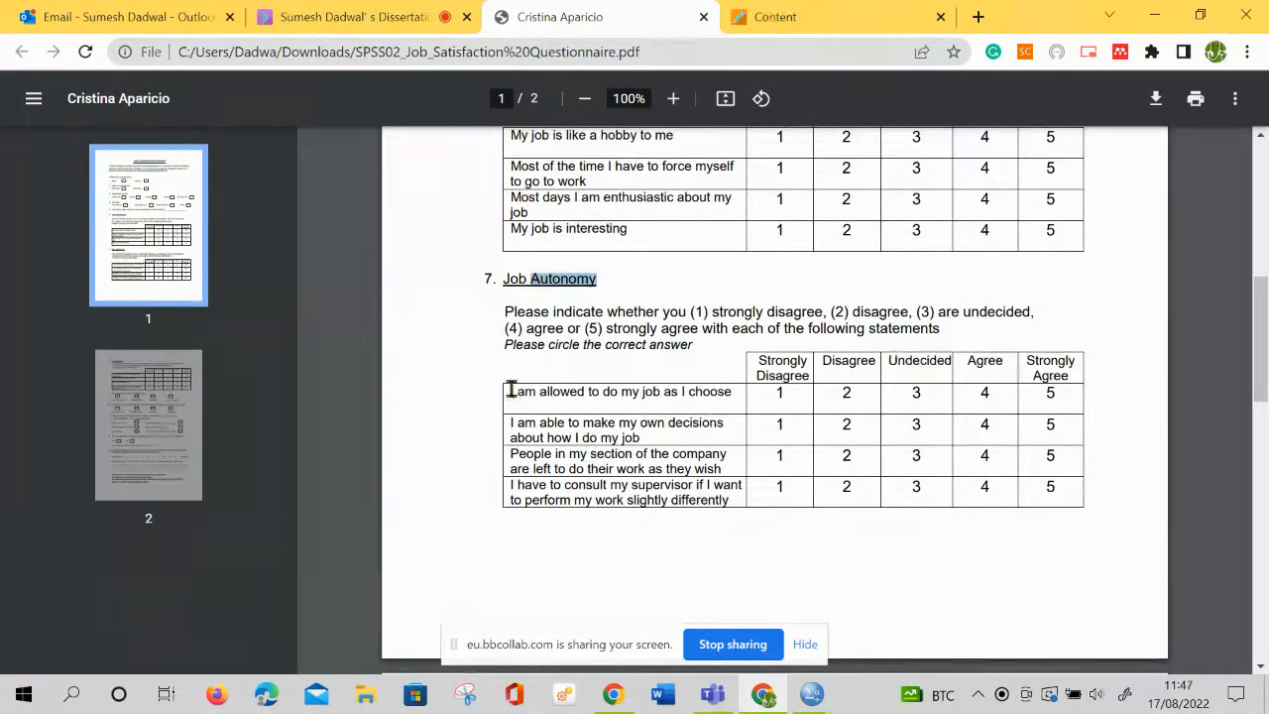
drag(510, 391, 720, 402)
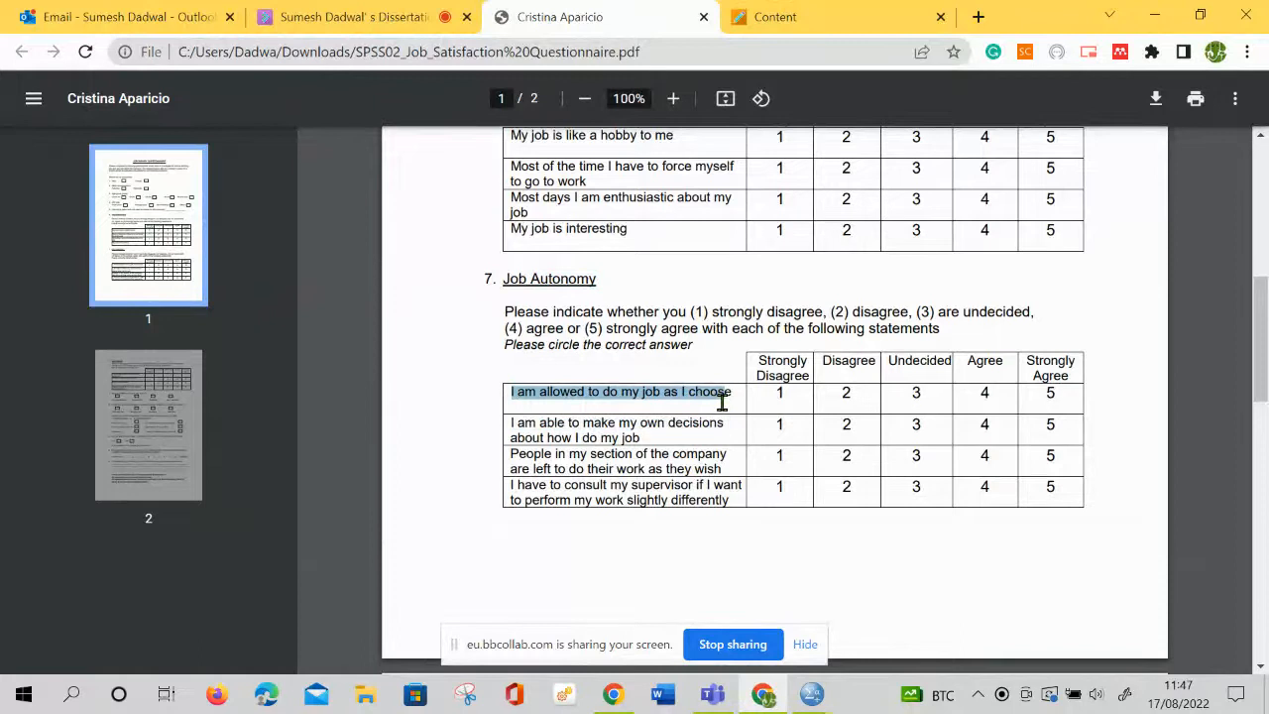
drag(518, 423, 712, 424)
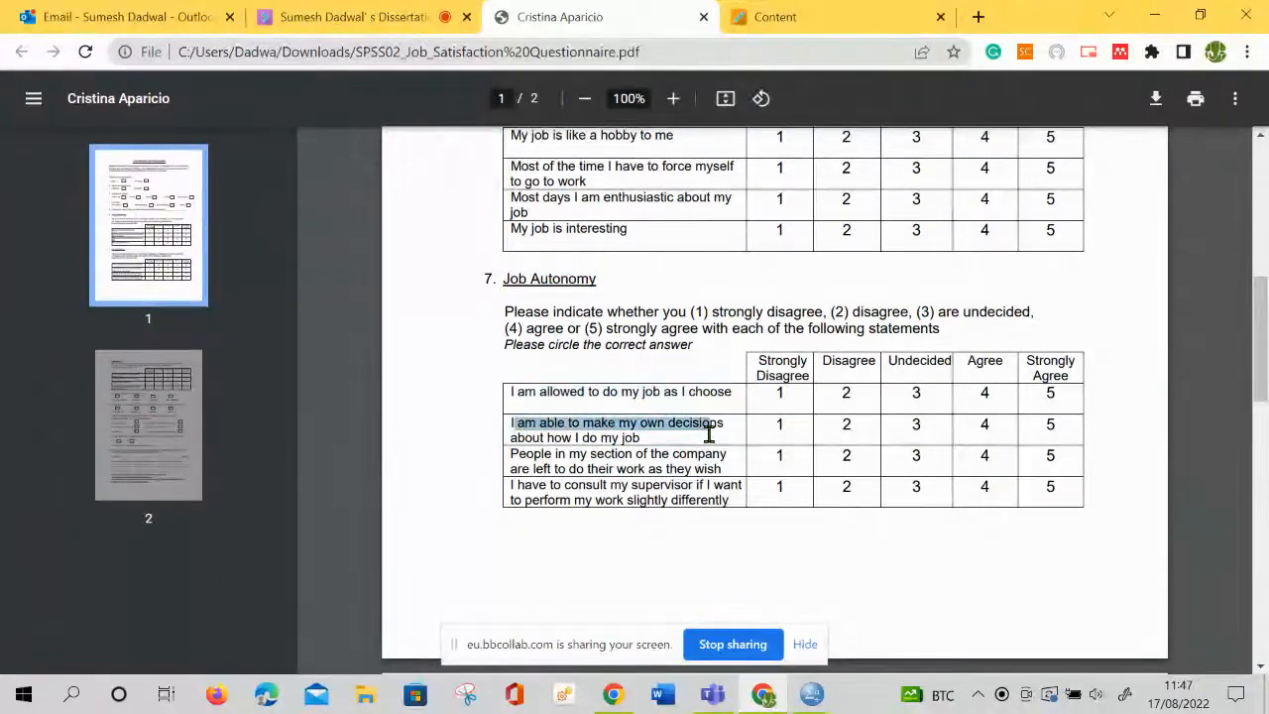
drag(534, 454, 636, 454)
click(542, 467)
drag(542, 467, 718, 470)
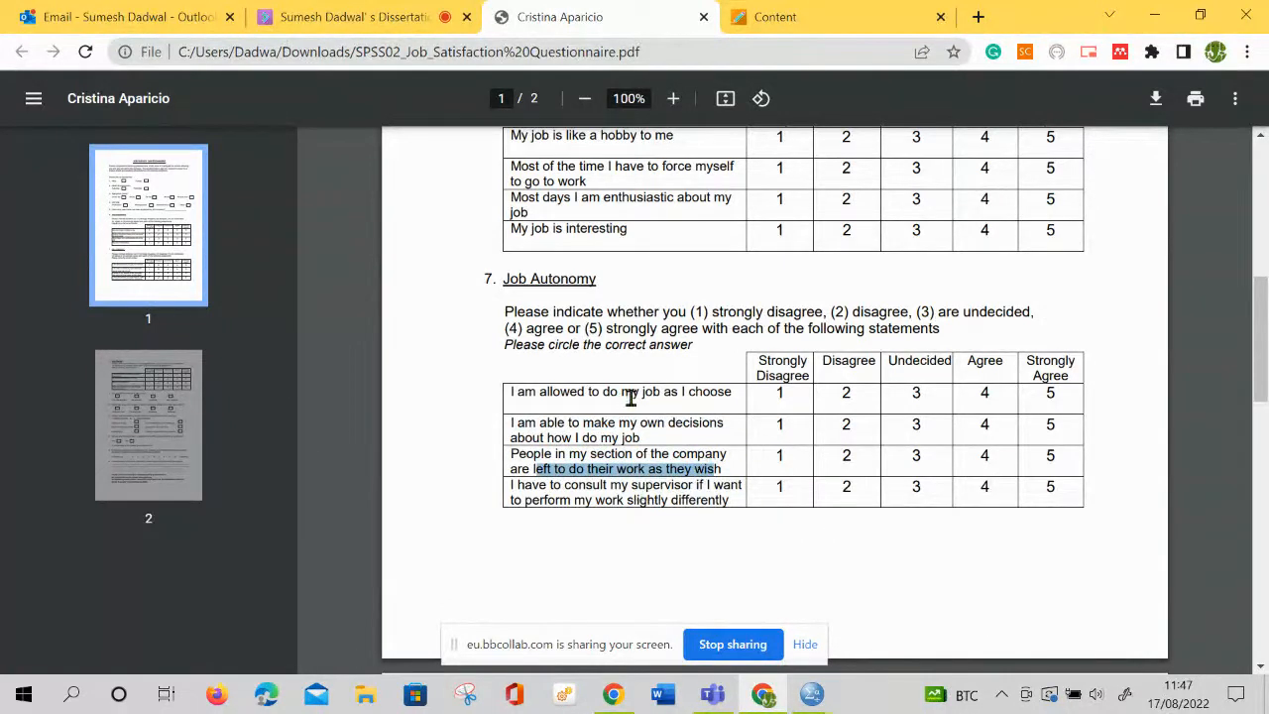
Highlight the Job Autonomy statements together as one block, and the section's heading again
drag(621, 394, 739, 485)
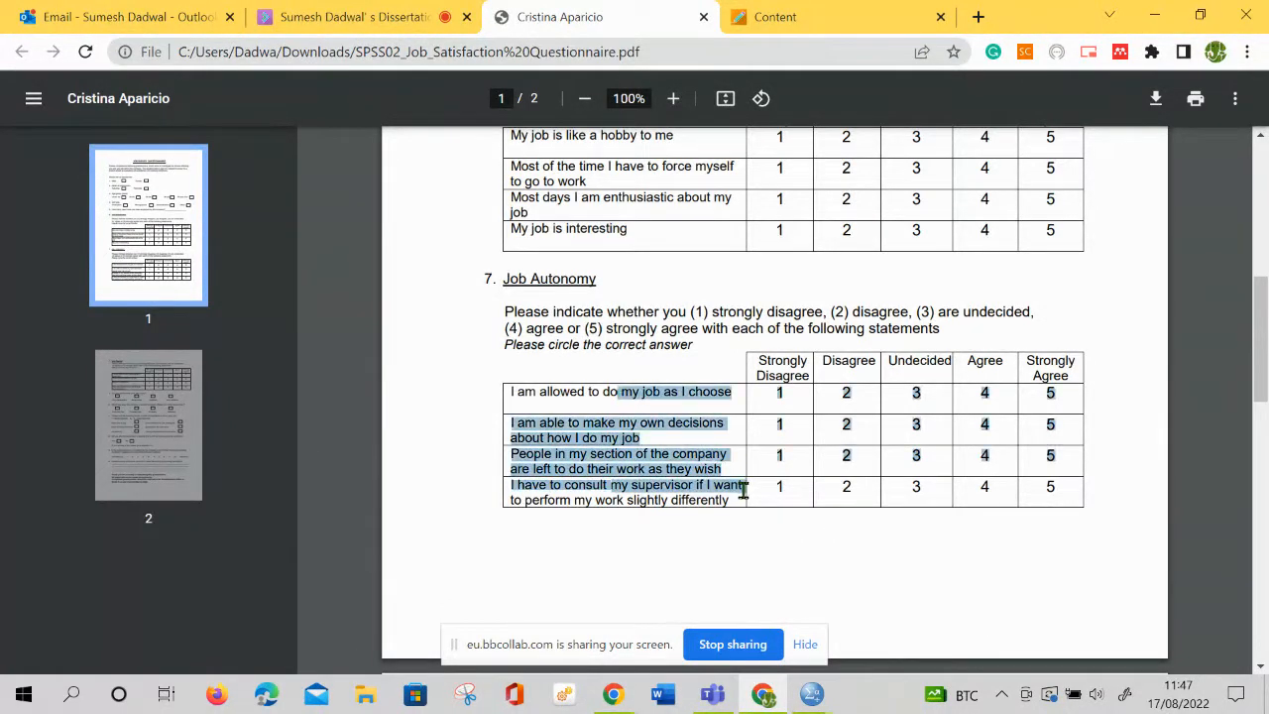
click(604, 391)
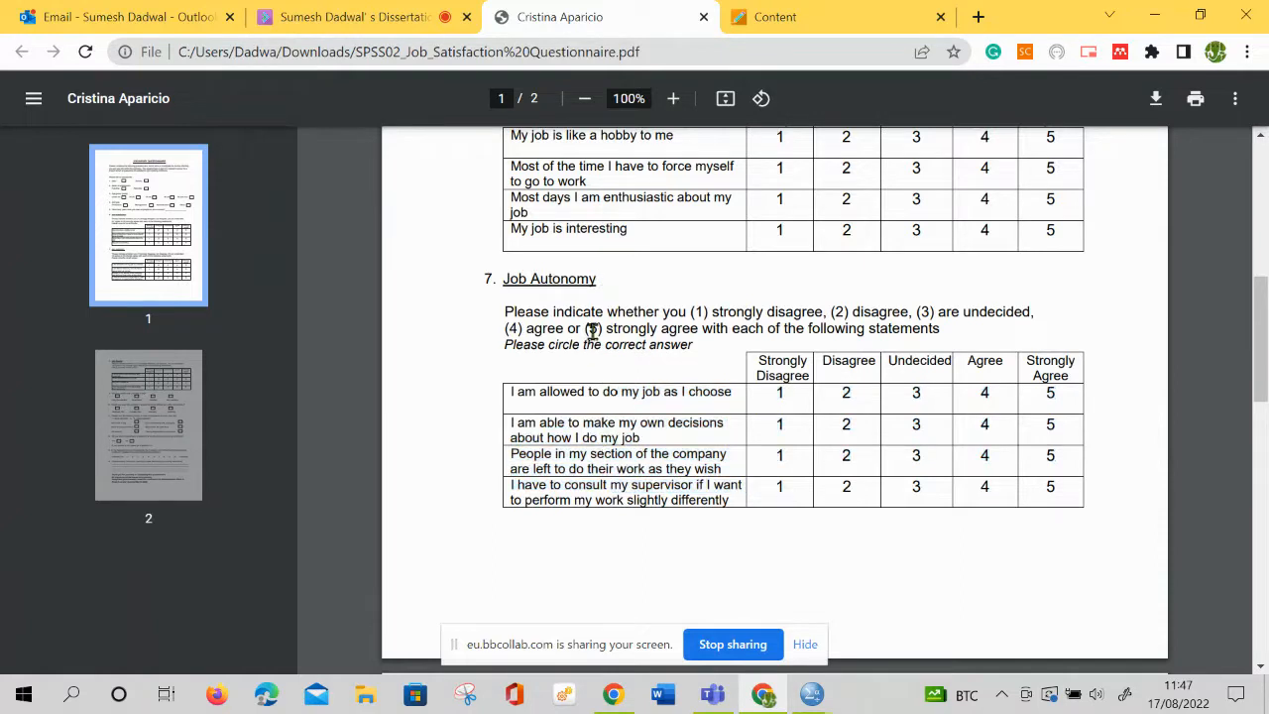
drag(590, 283, 501, 281)
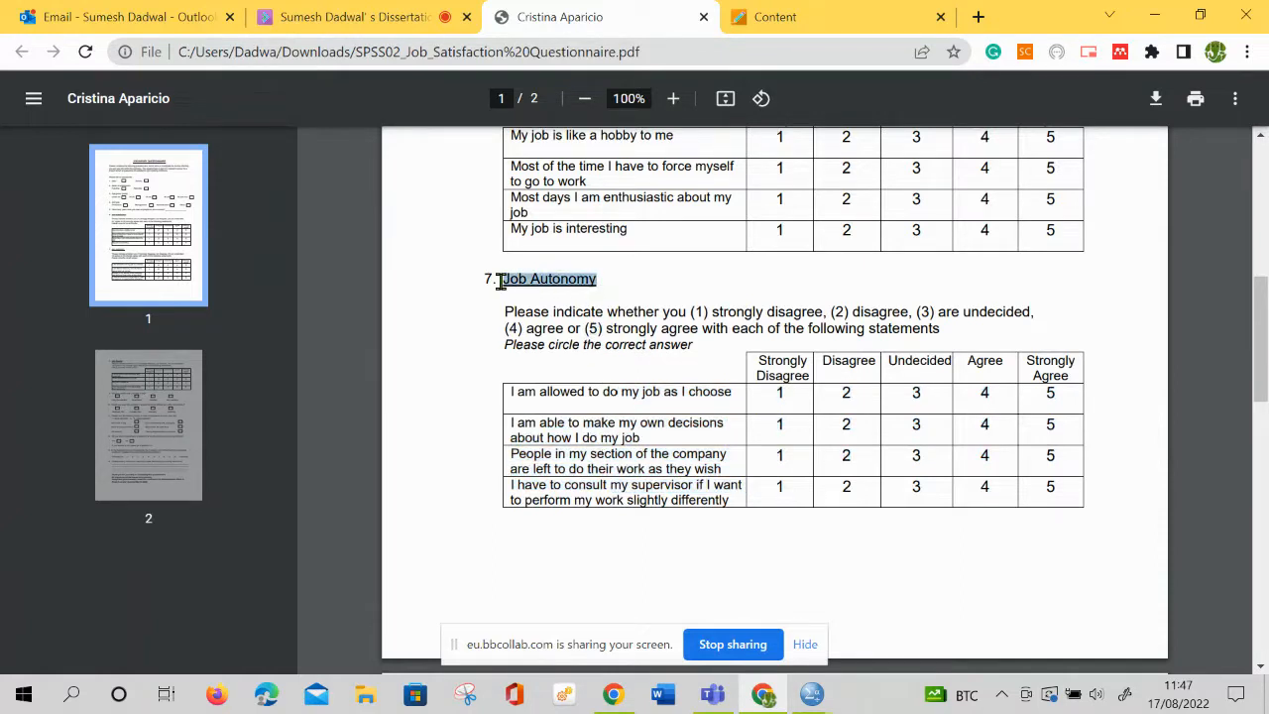
Go to question 8 and highlight the Job Routine heading and its four statements
scroll(516, 375, down, 5)
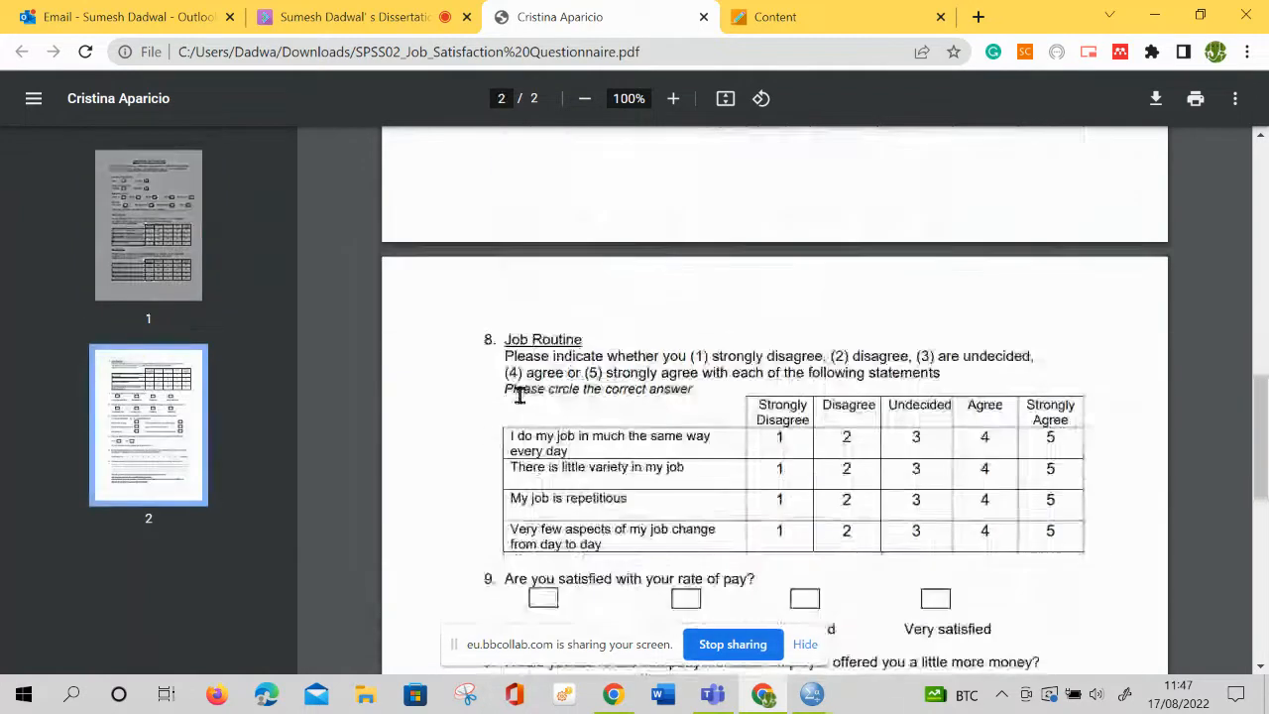
drag(595, 317, 488, 310)
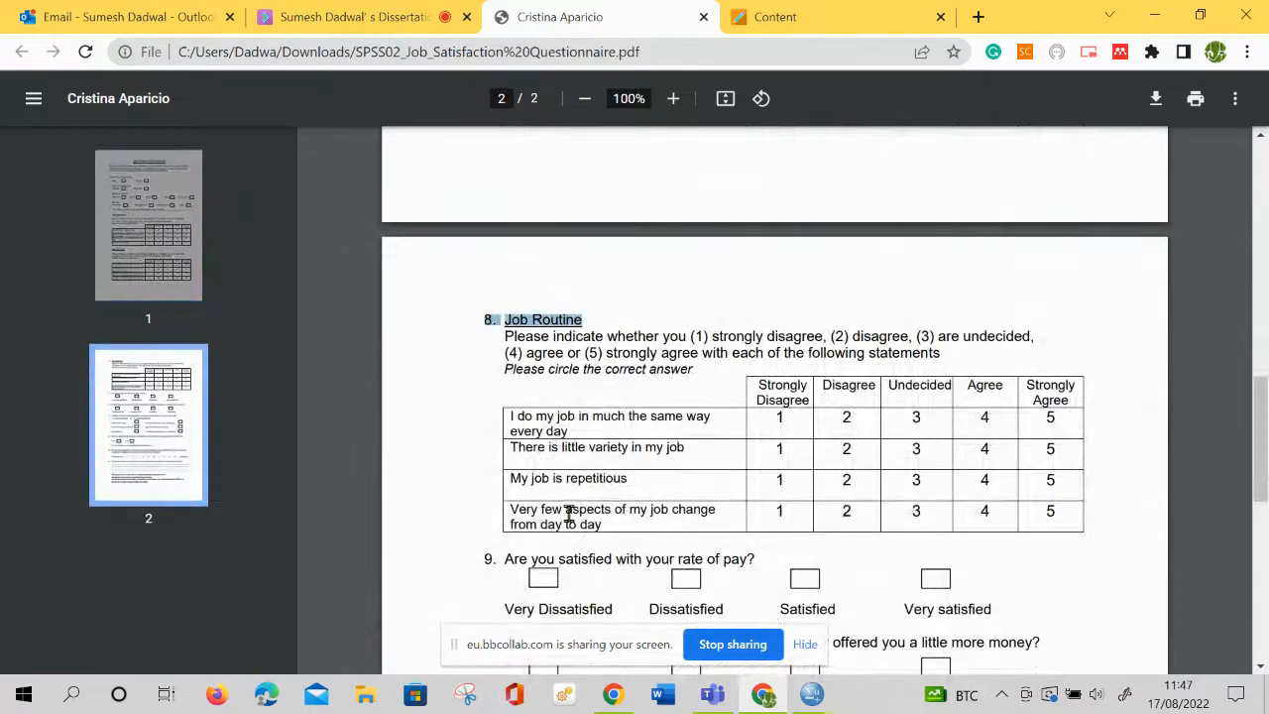
drag(539, 417, 628, 522)
Highlight question 9 on satisfaction with pay and question 10 on leaving the company, and view the remaining questions through 14
scroll(629, 523, down, 2)
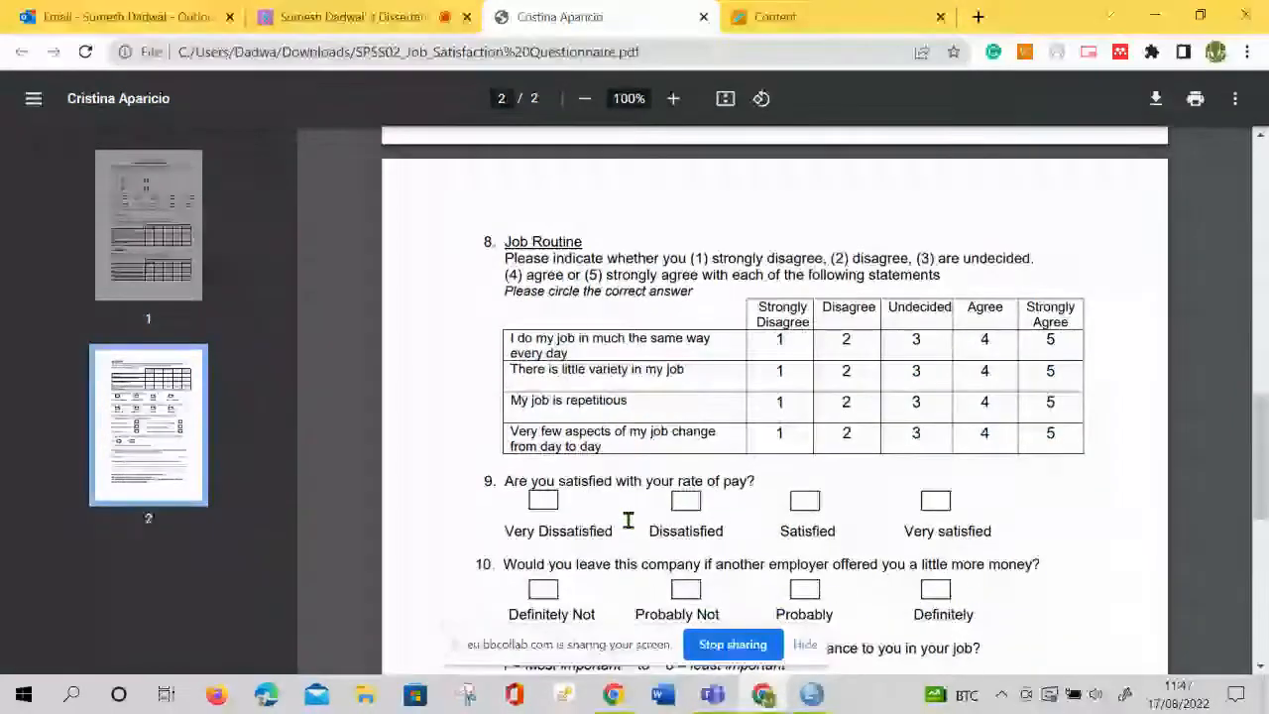
drag(519, 371, 720, 371)
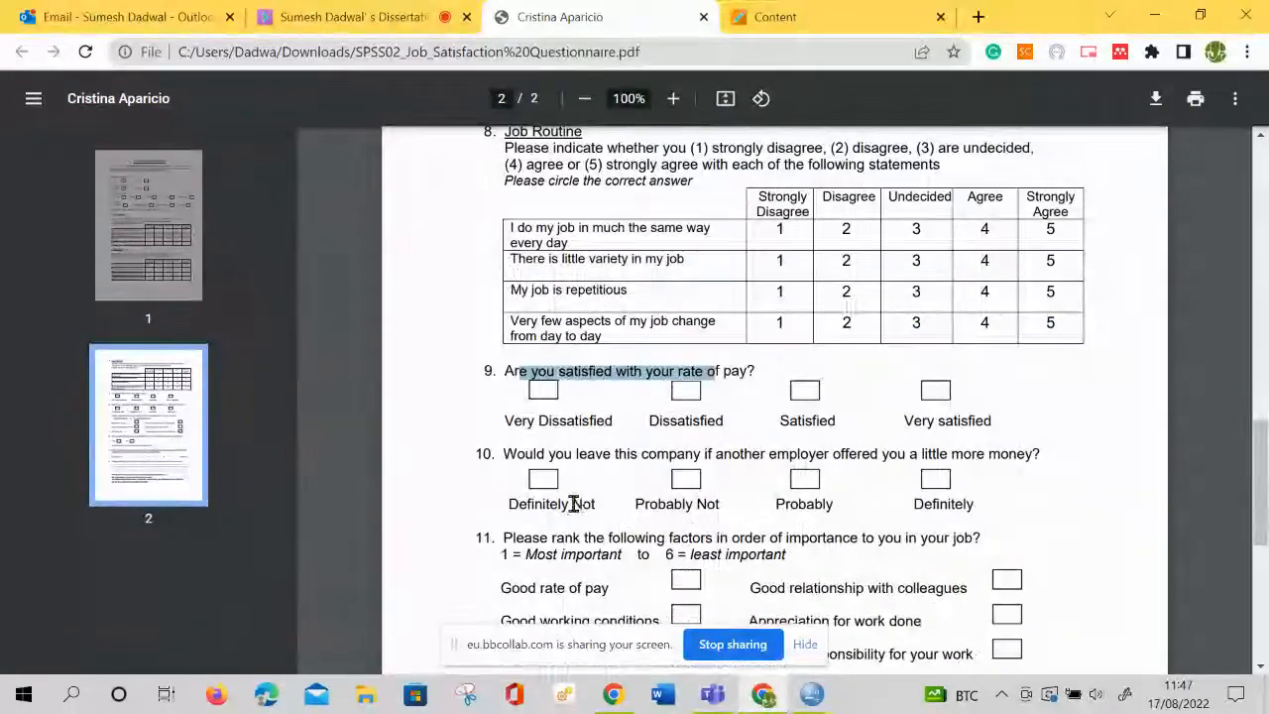
scroll(573, 504, down, 1)
drag(506, 345, 859, 345)
scroll(575, 445, down, 2)
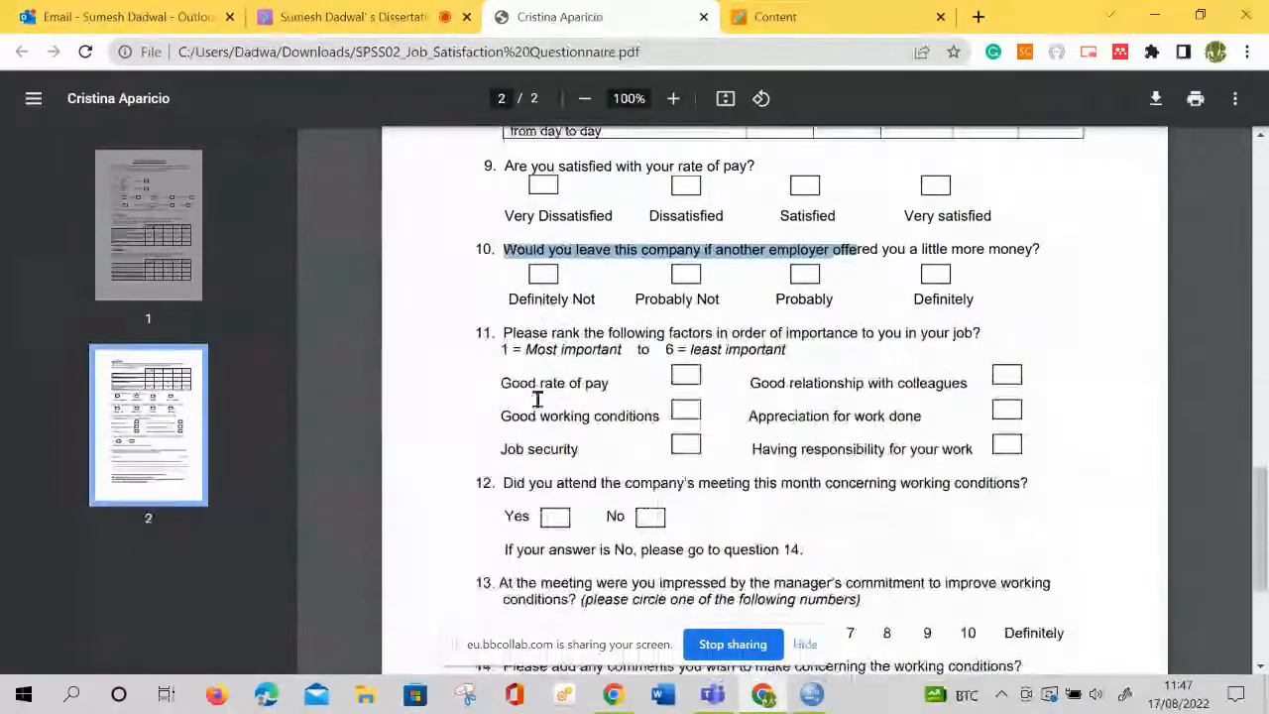
scroll(578, 565, down, 2)
scroll(578, 566, up, 1)
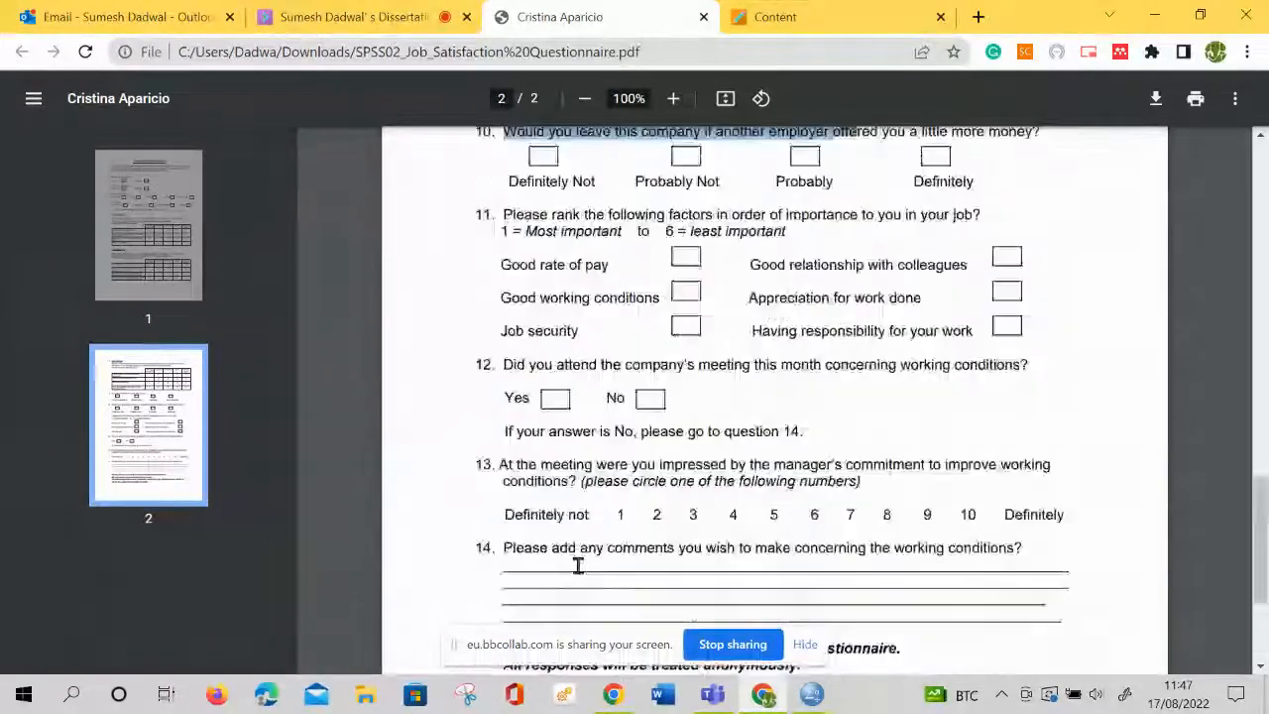
Return to the first page of the questionnaire and highlight the Job Satisfaction heading
scroll(578, 565, up, 15)
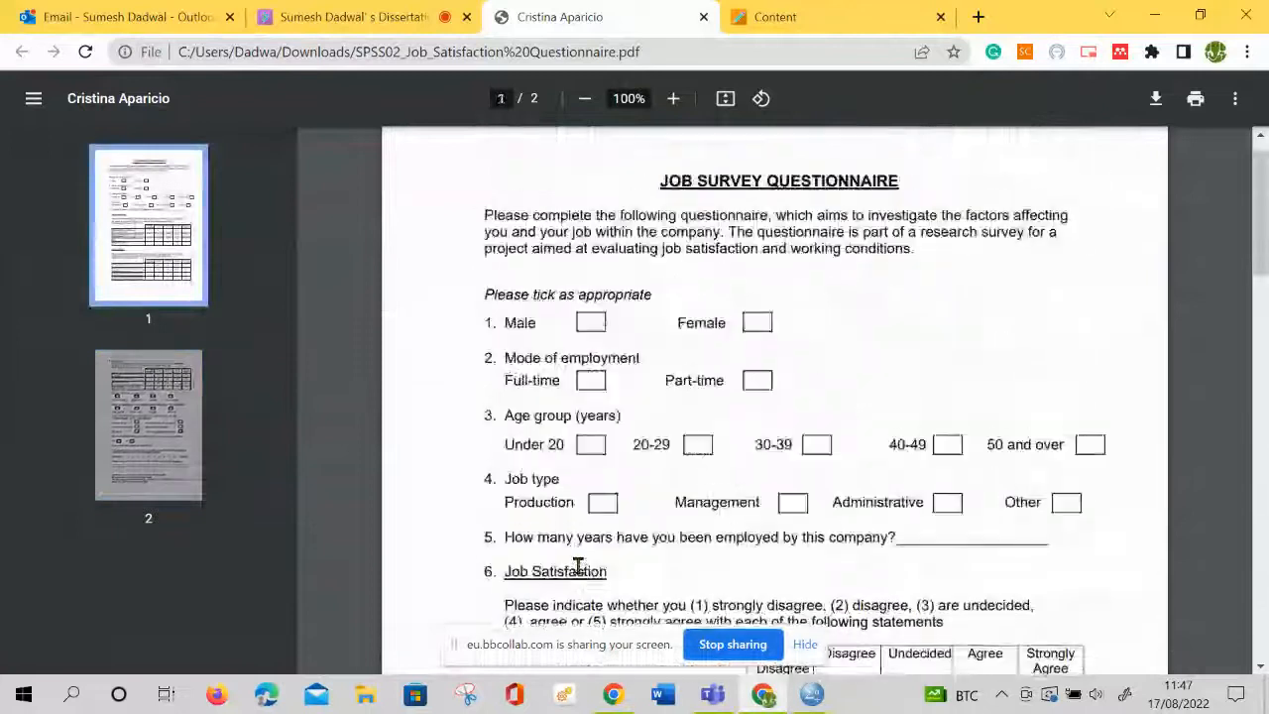
scroll(578, 563, down, 2)
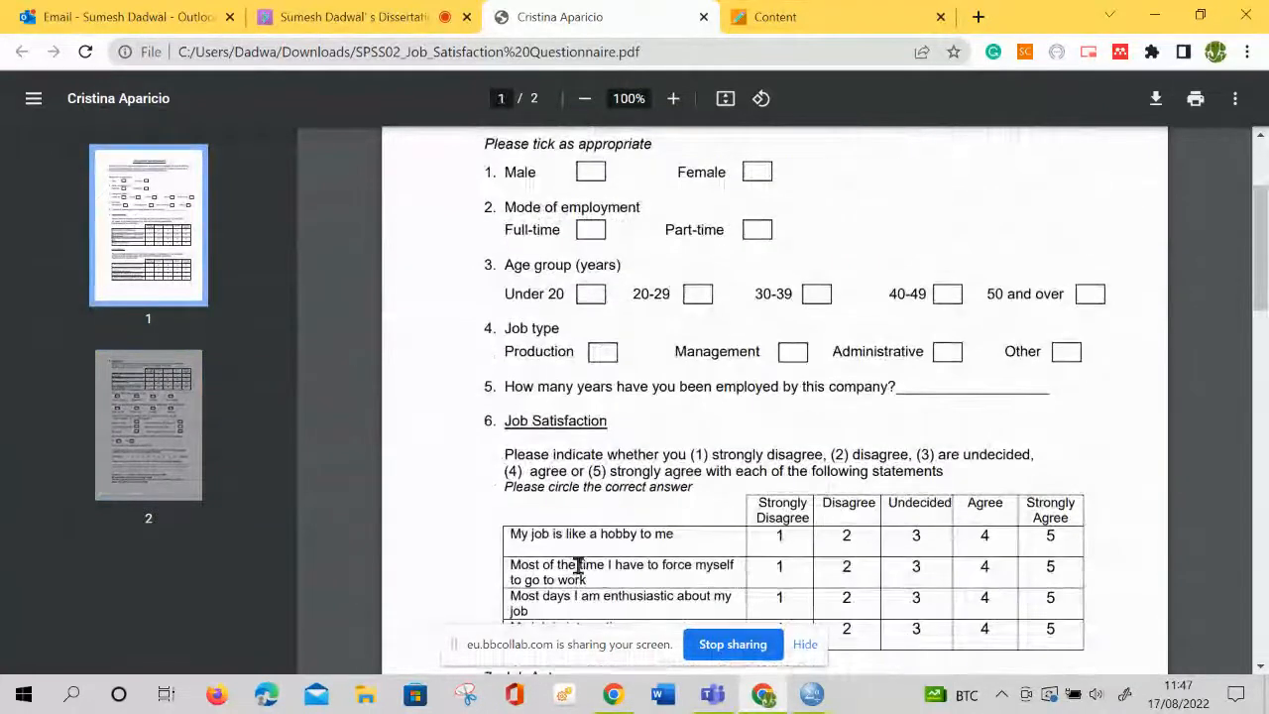
drag(607, 420, 501, 417)
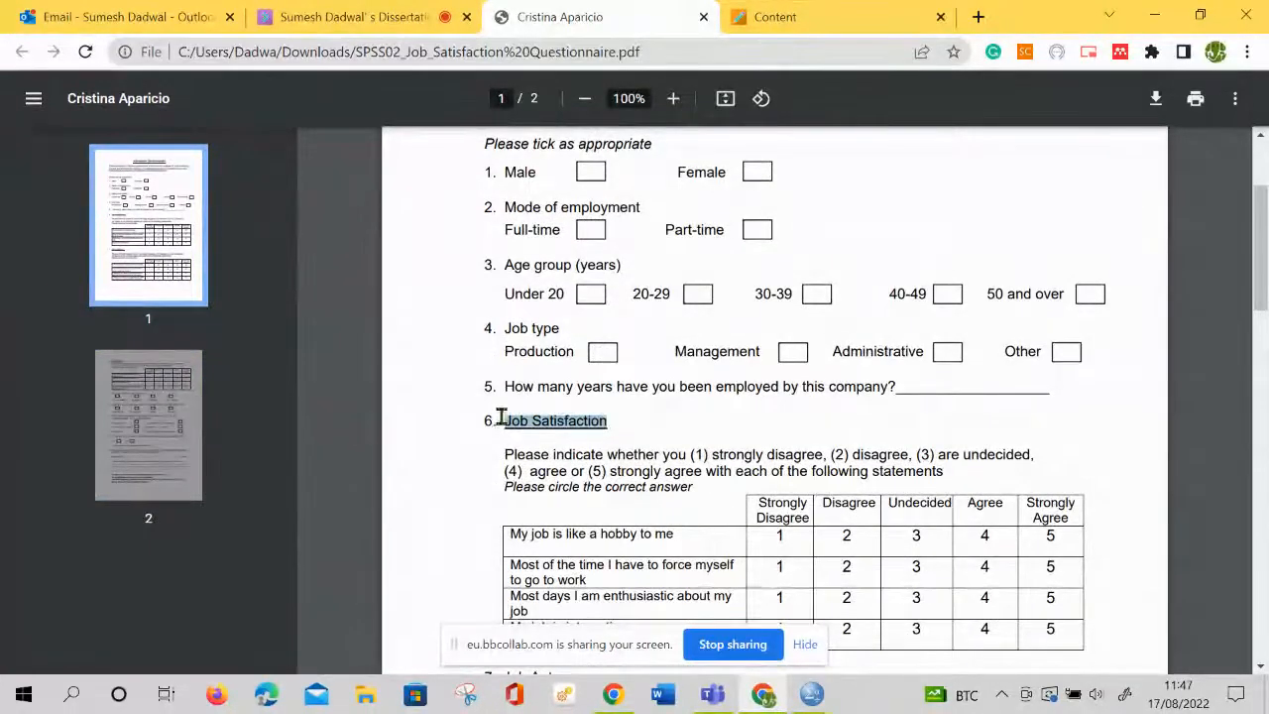
Highlight the Male and Female options, the mode of employment question, and the age group options from Under 20 to 50 and over
drag(498, 173, 788, 170)
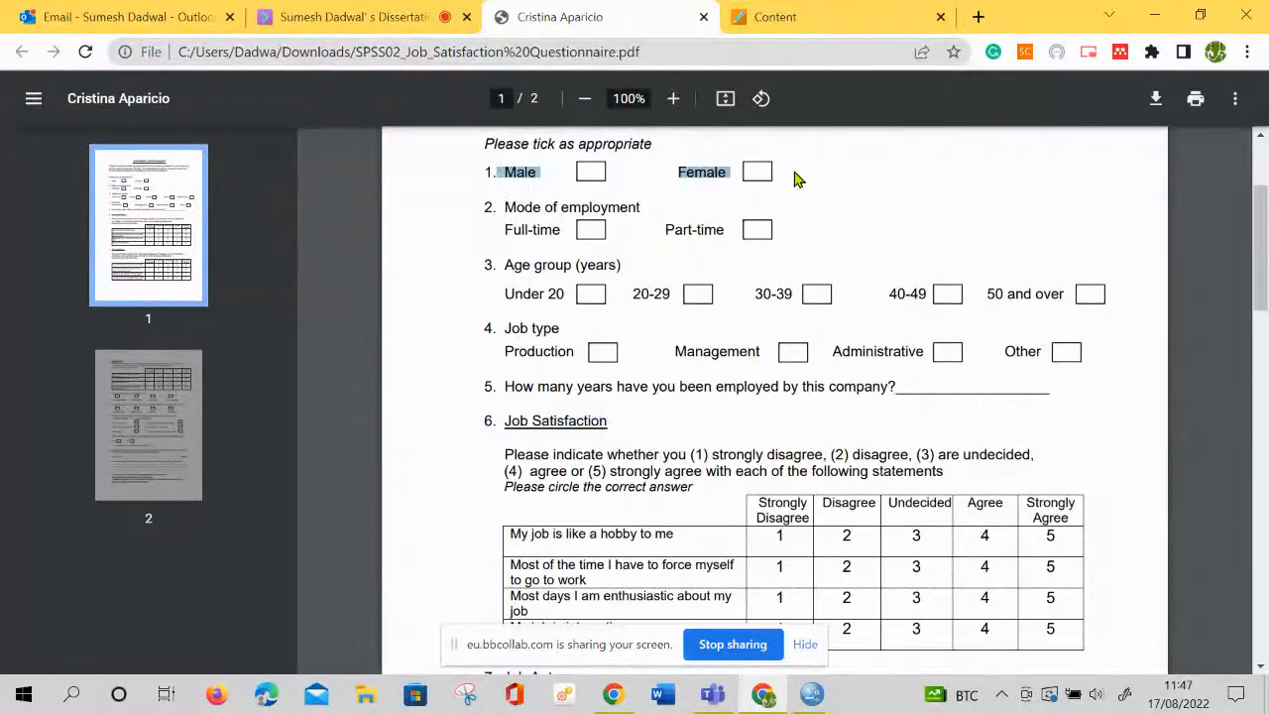
drag(494, 234, 604, 220)
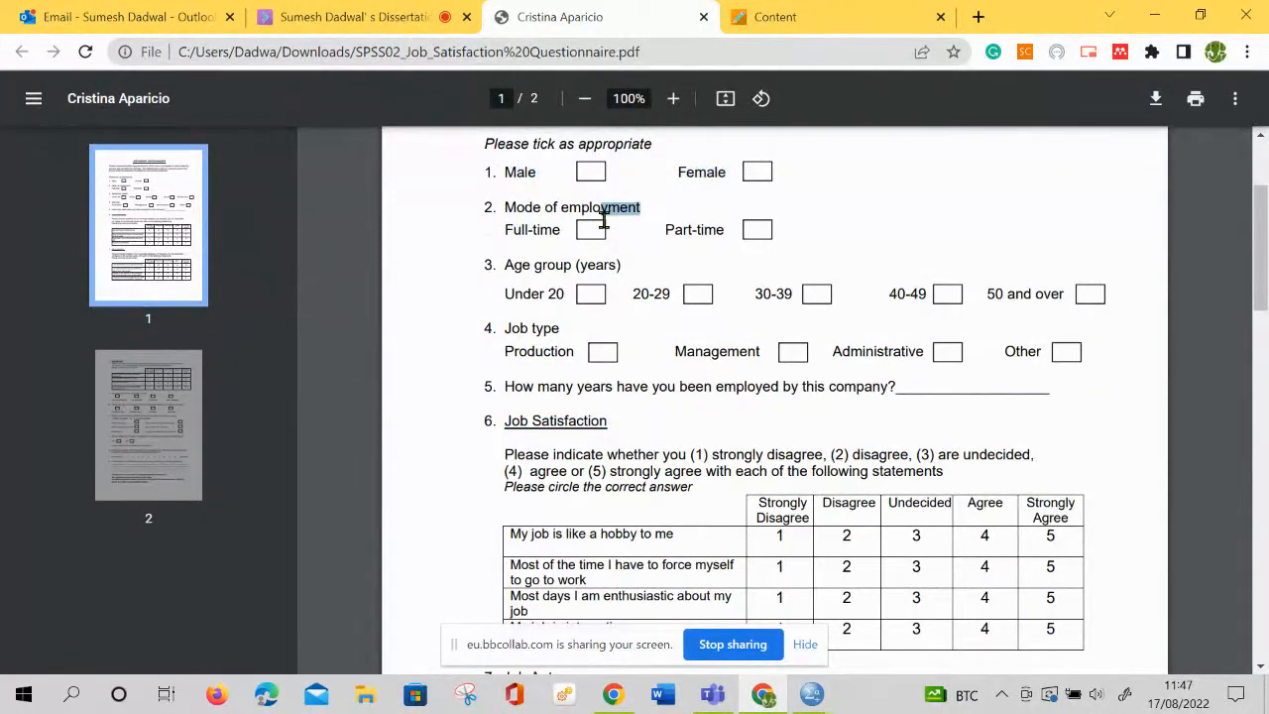
click(560, 228)
drag(684, 221, 718, 222)
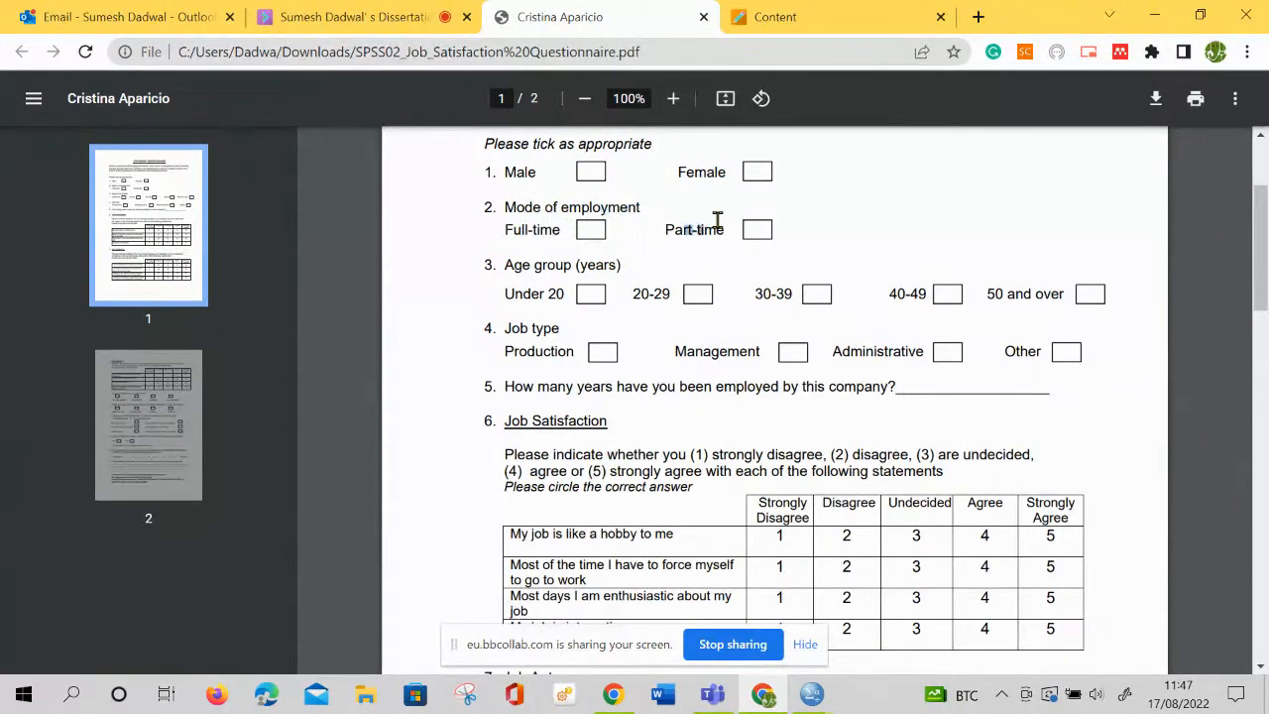
drag(518, 292, 1054, 289)
click(716, 339)
Highlight questions 1 and 2 as one block, followed by the age group and job type questions with their answer options
drag(512, 175, 541, 174)
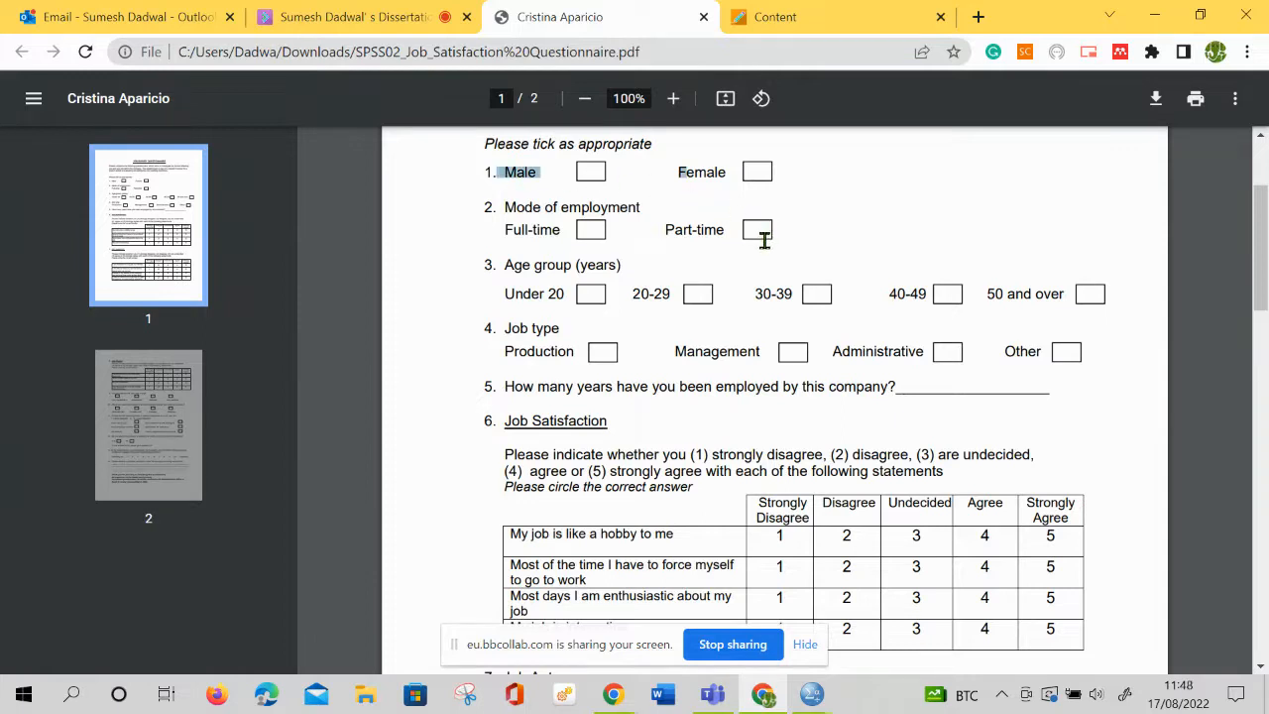
drag(763, 238, 725, 230)
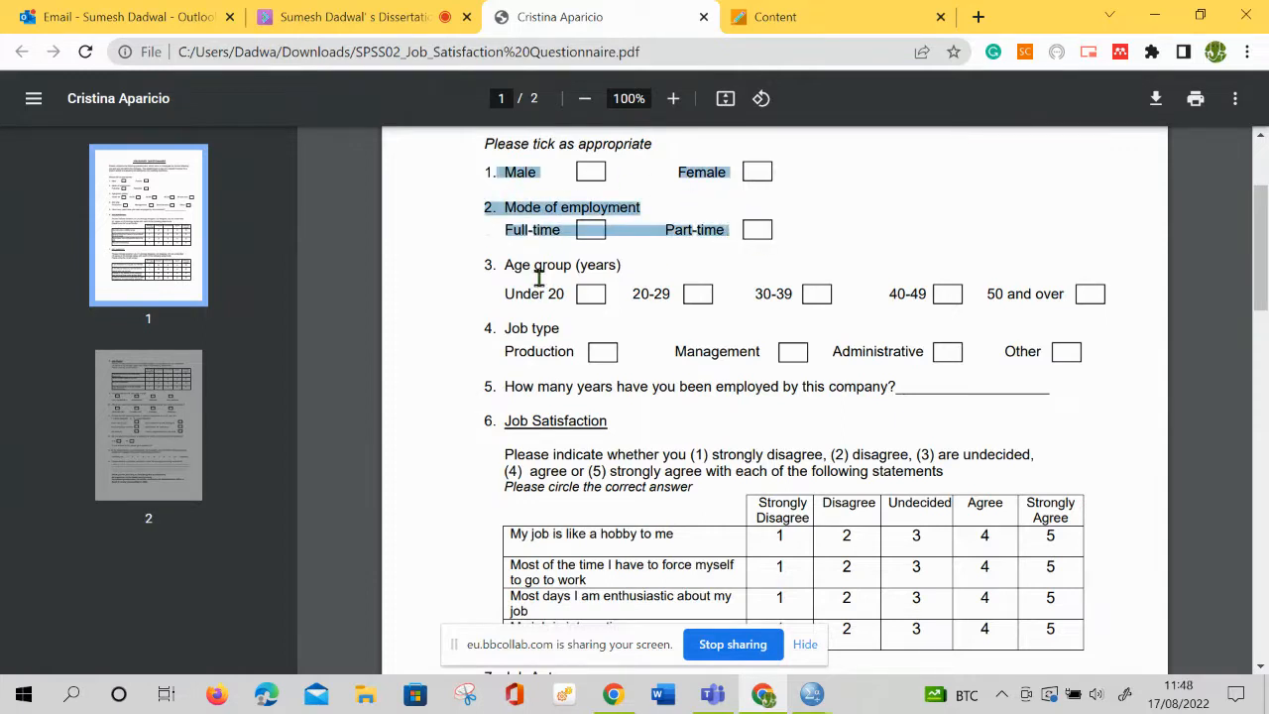
drag(516, 269, 1079, 288)
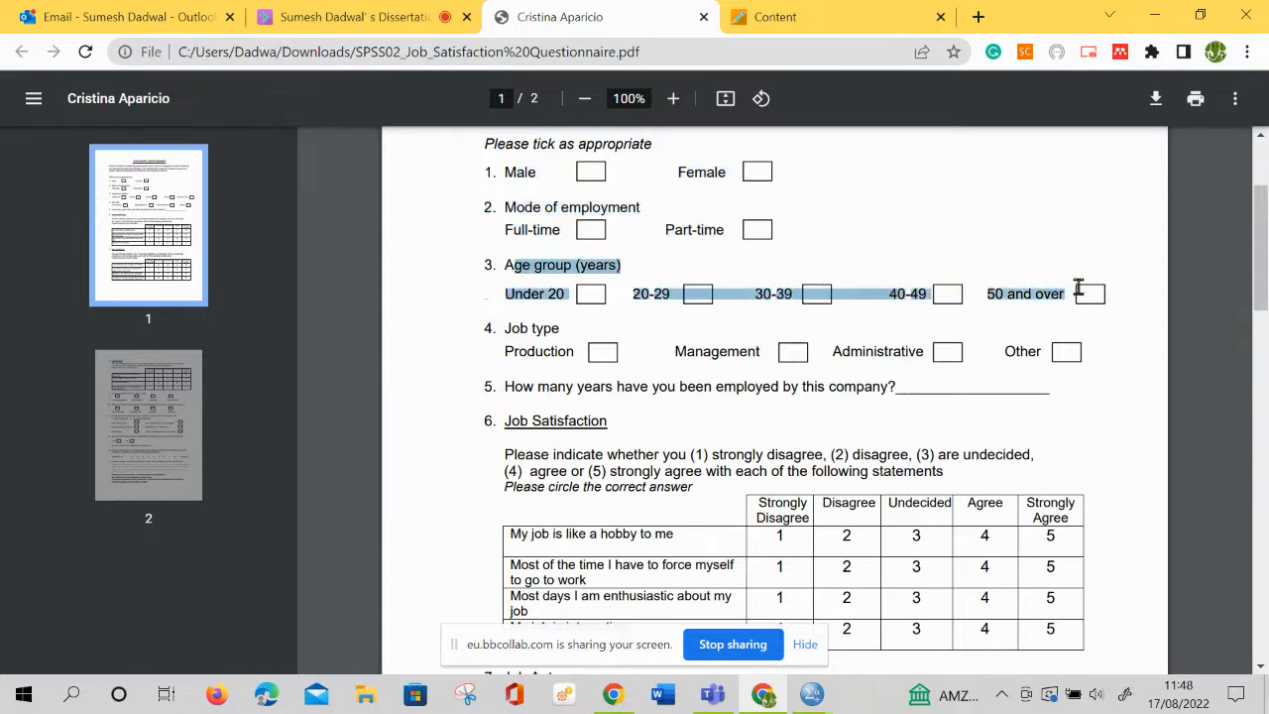
drag(516, 341, 848, 349)
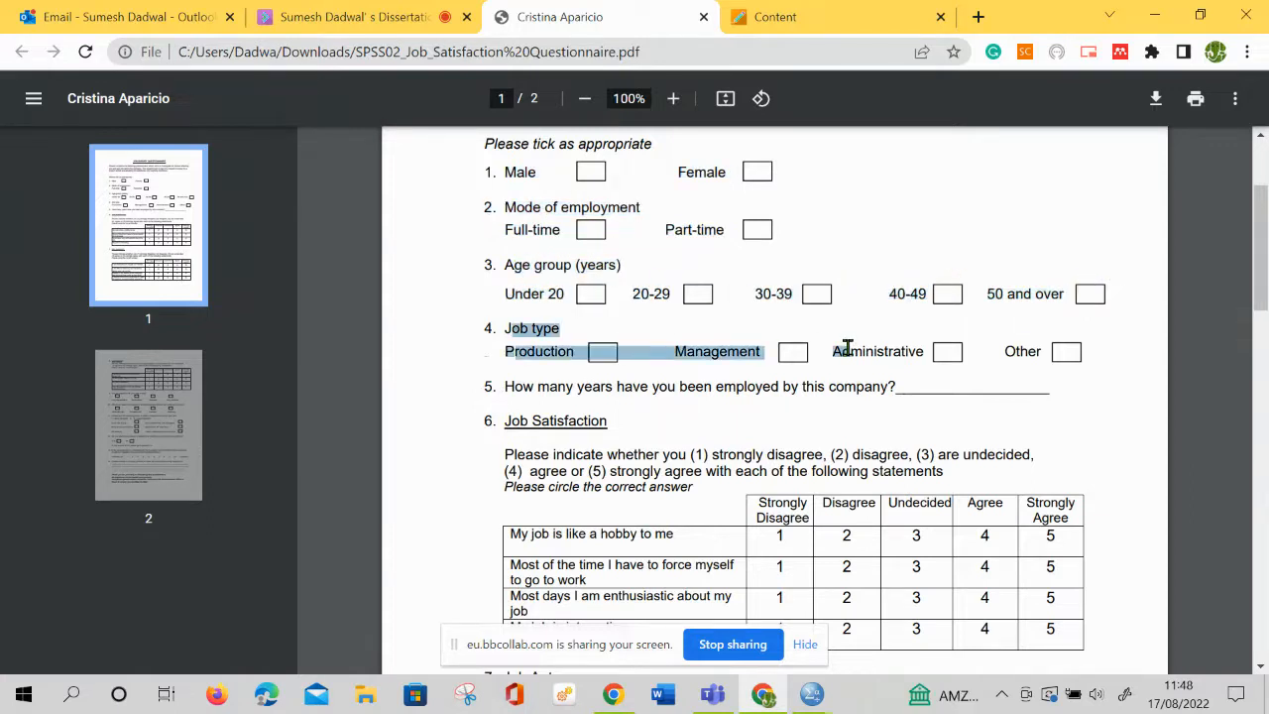
click(693, 345)
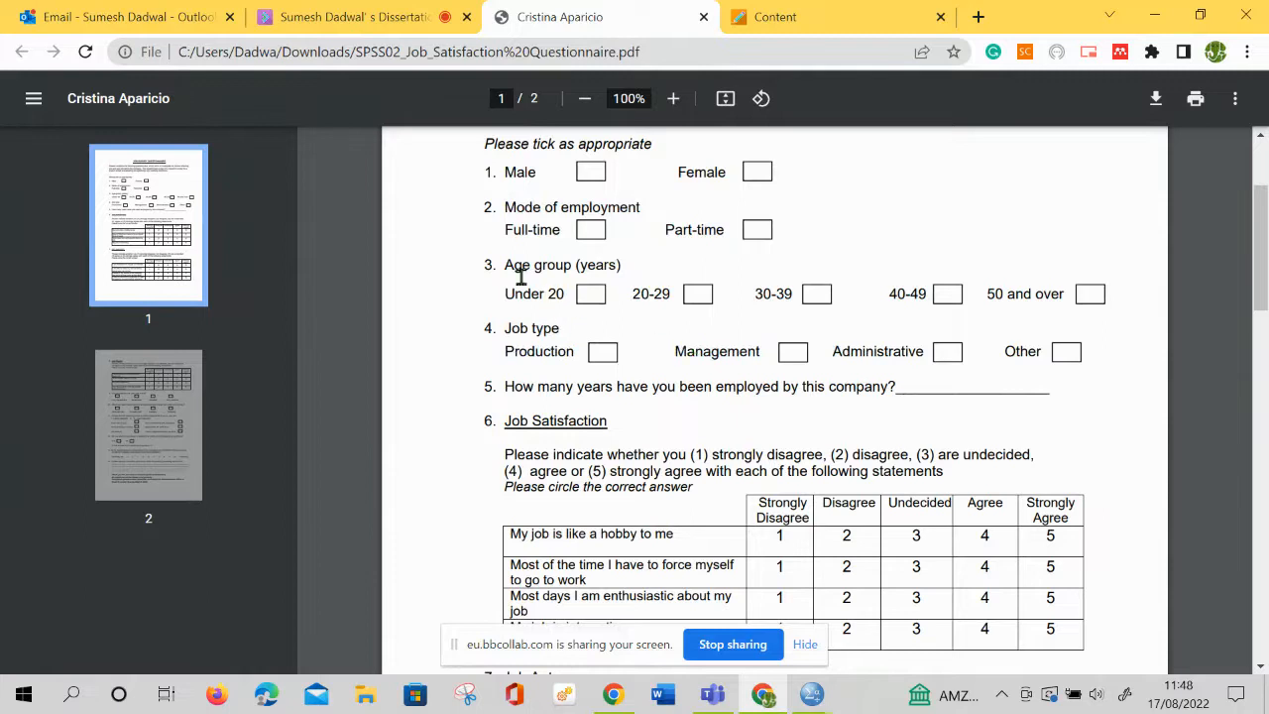
drag(526, 270, 657, 334)
click(622, 386)
Highlight the Full-time and Part-time options, the "Please tick as appropriate" instruction and the gender options, ending with the instruction and questions 1 and 2 together
scroll(640, 479, up, 1)
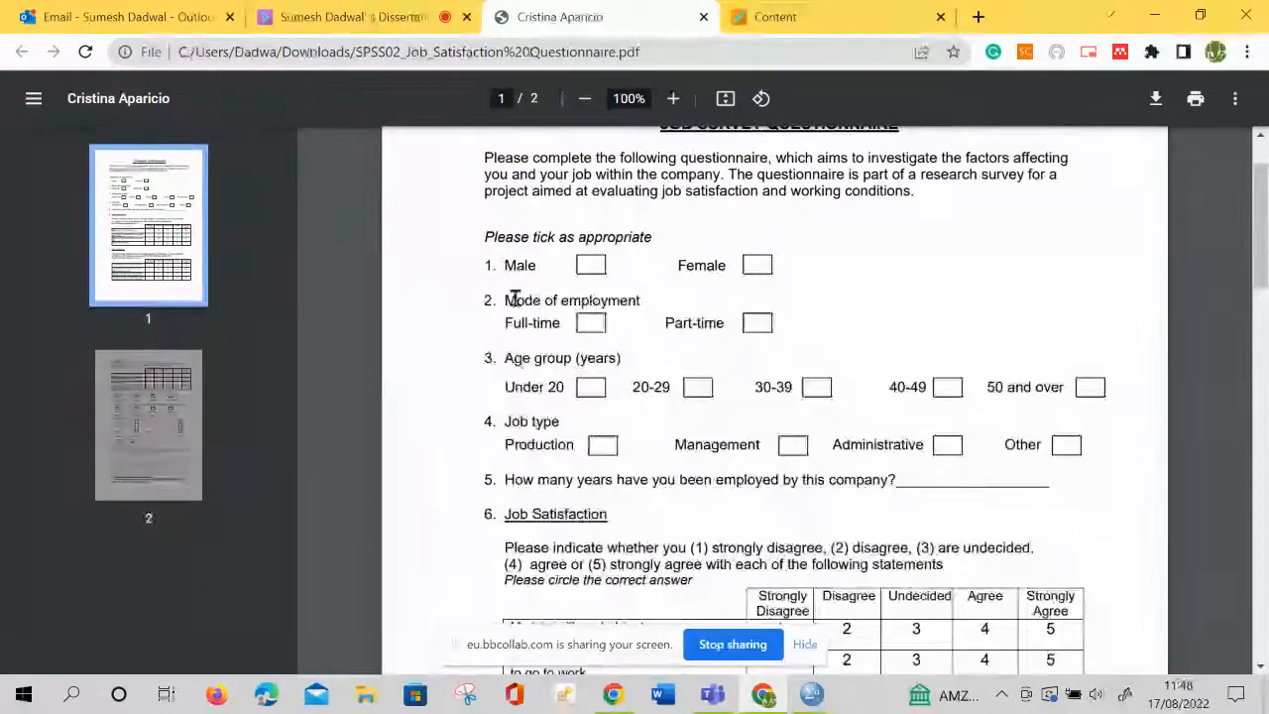
drag(505, 318, 749, 320)
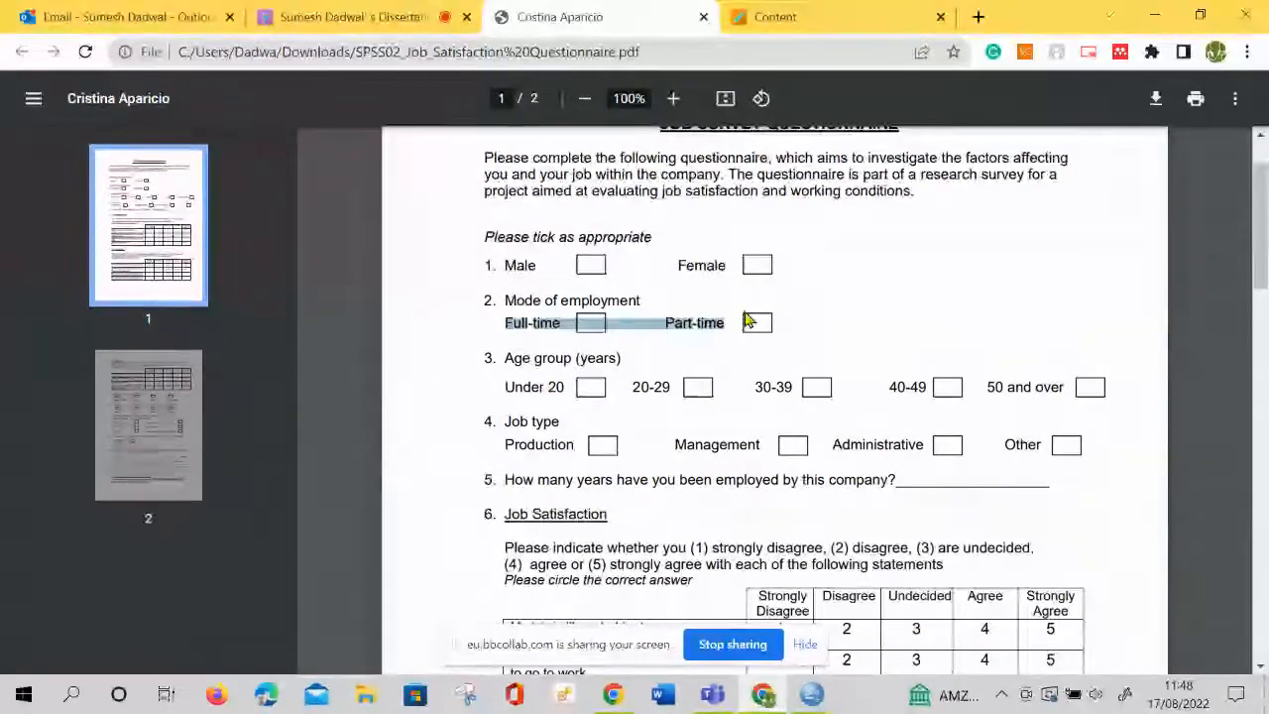
drag(495, 236, 733, 239)
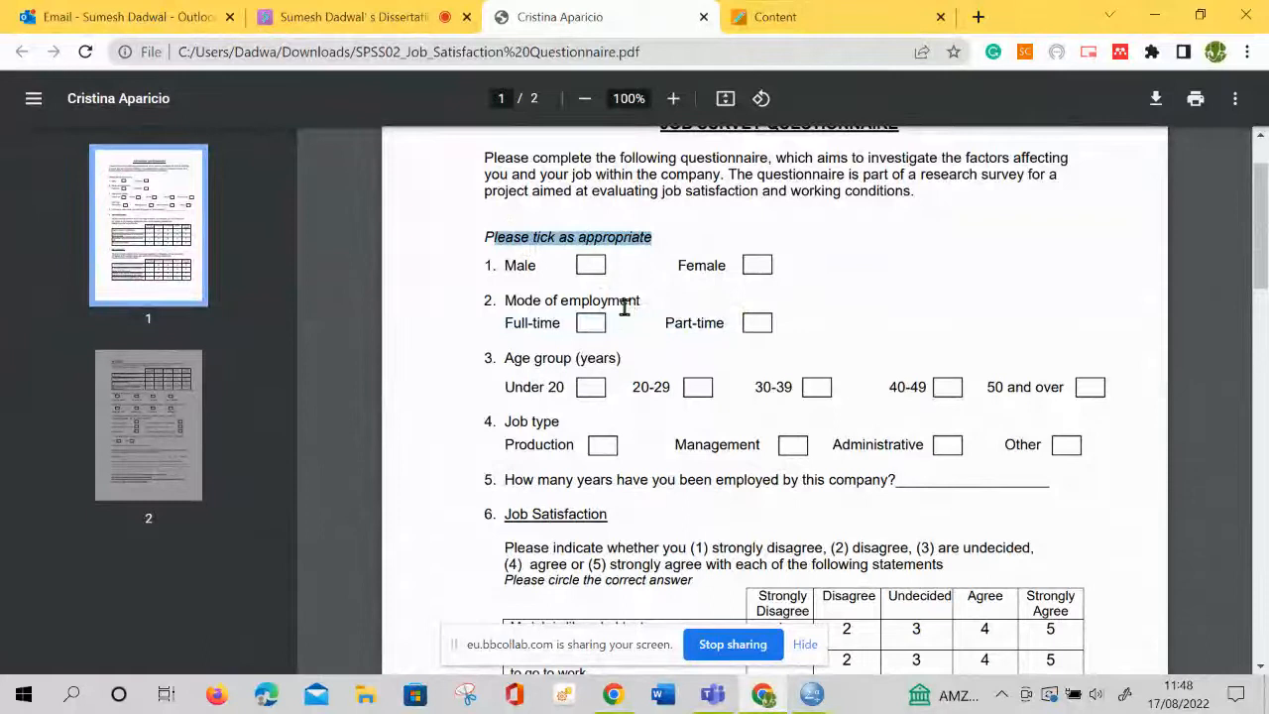
drag(505, 263, 719, 269)
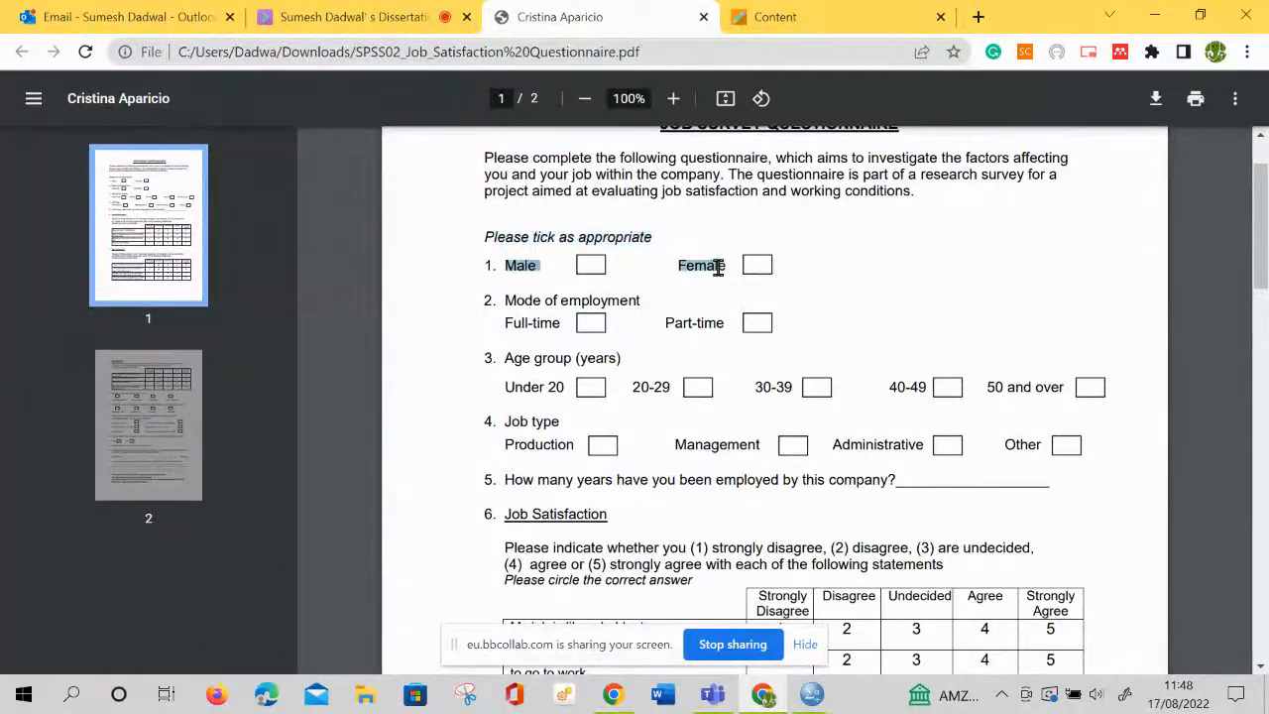
click(646, 325)
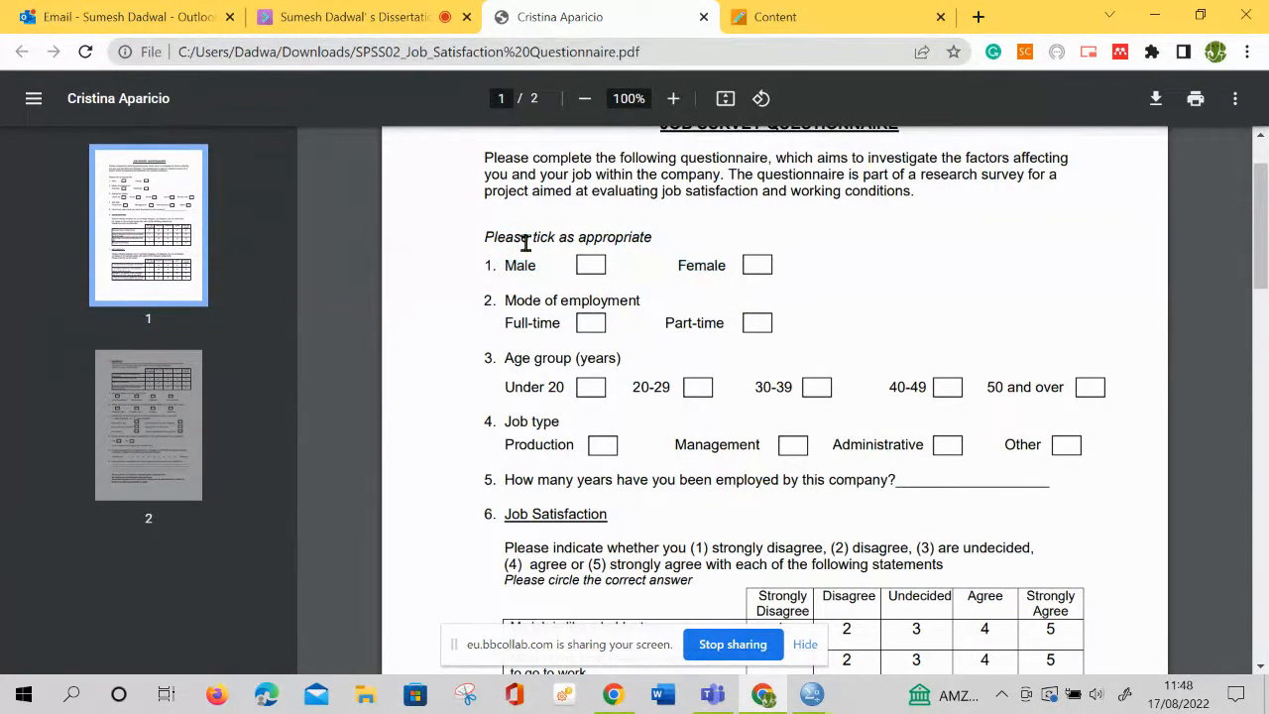
drag(502, 244, 720, 309)
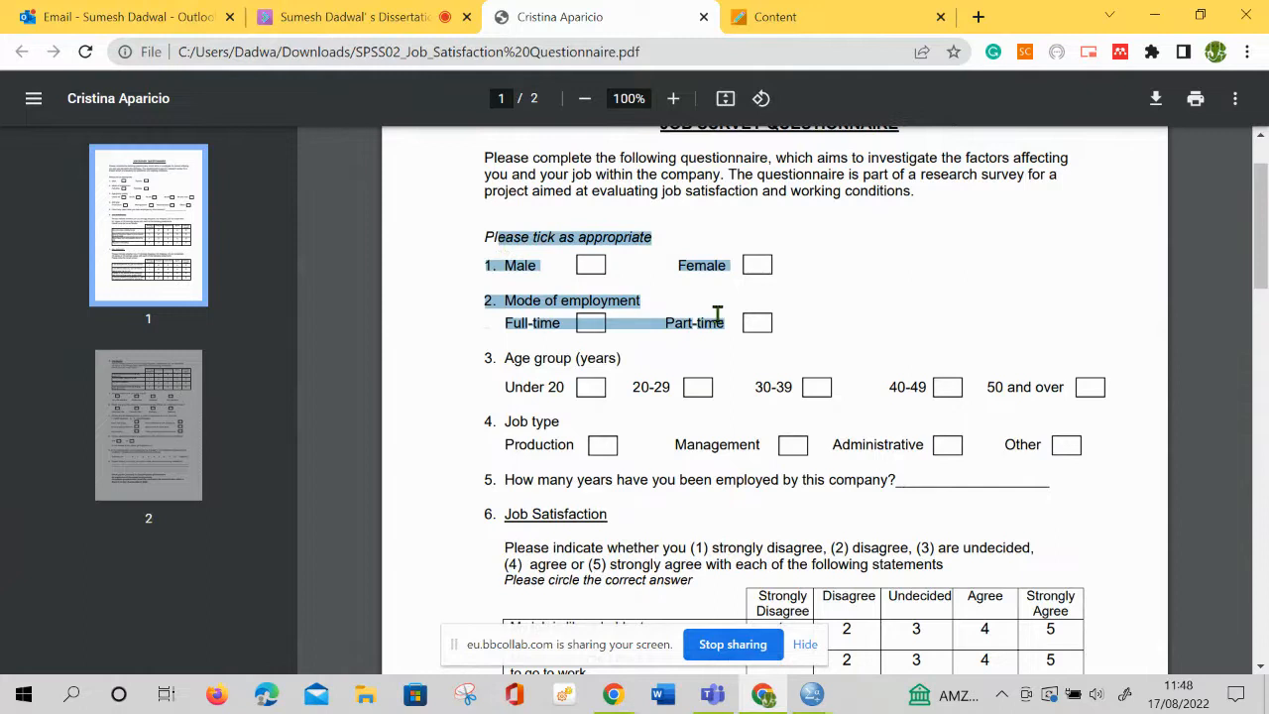
Move down to questions 6 and 7 and highlight the Job Satisfaction and Job Autonomy headings in turn
scroll(645, 346, down, 5)
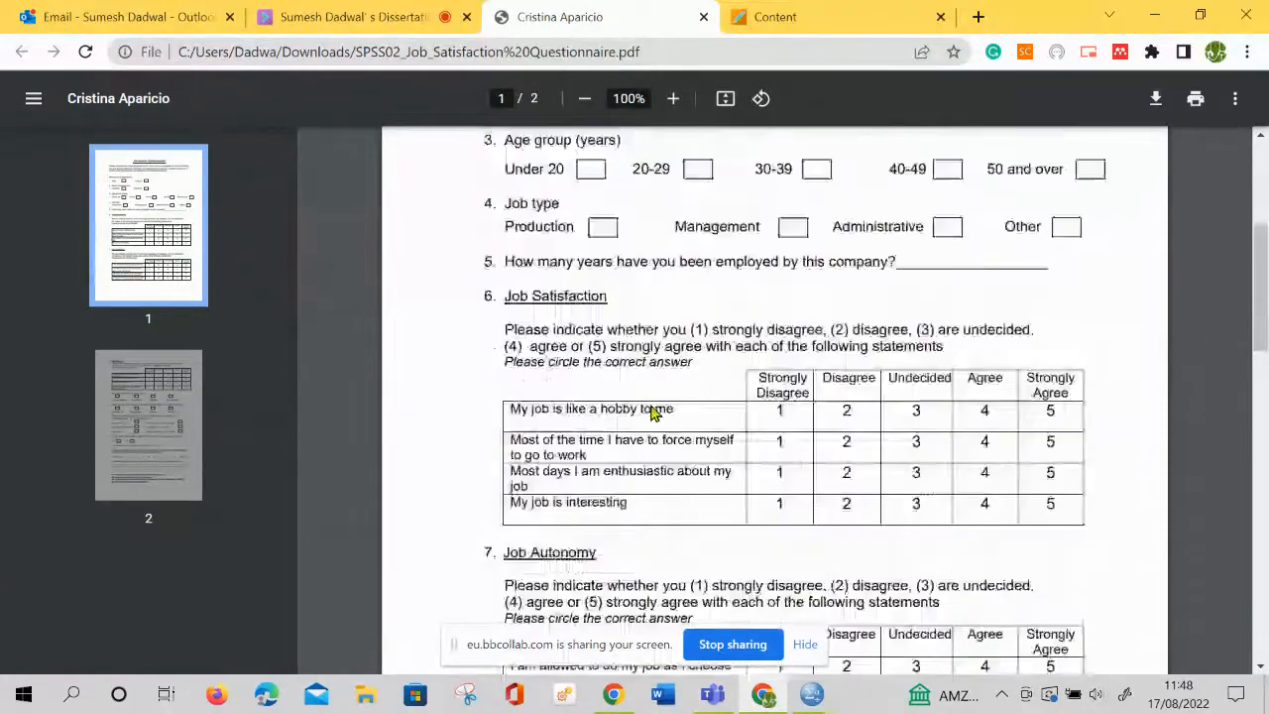
scroll(653, 413, down, 5)
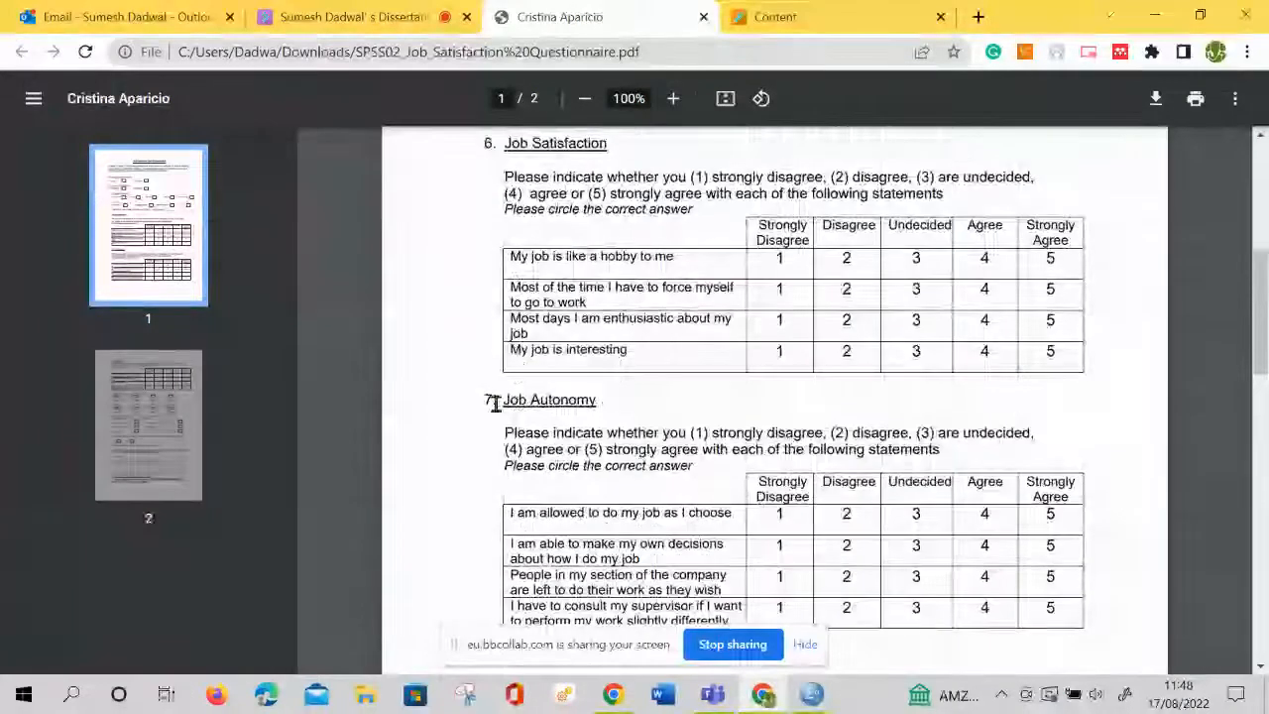
drag(496, 401, 641, 413)
drag(506, 147, 612, 158)
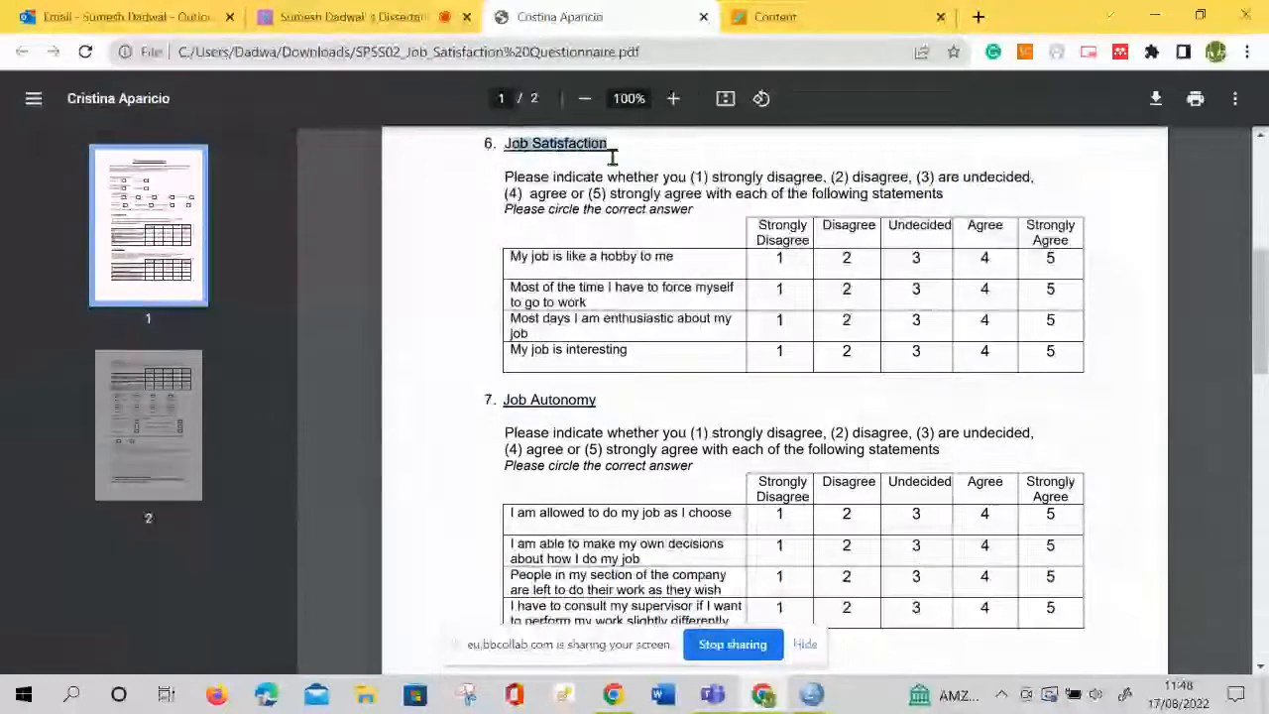
drag(604, 398, 503, 398)
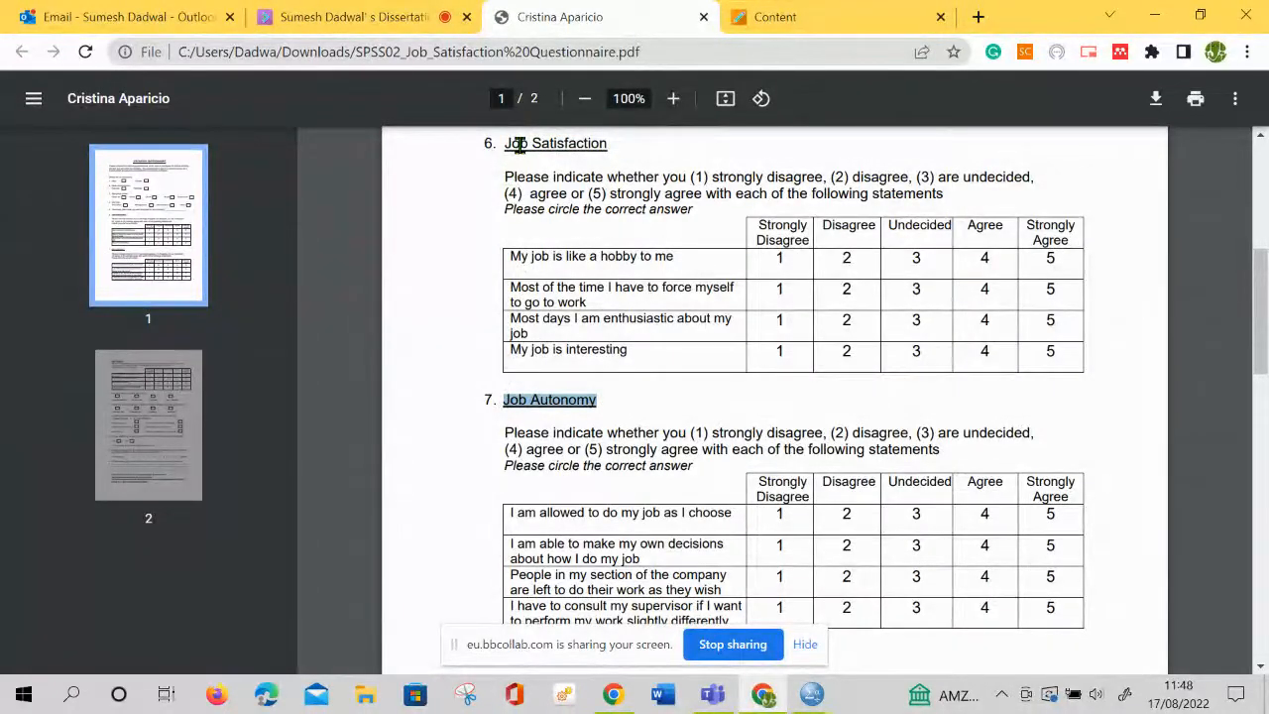
Highlight the questionnaire from the Job Satisfaction heading through the Job Autonomy heading, and look over the Job Autonomy, Job Routine and background questions
drag(506, 145, 589, 398)
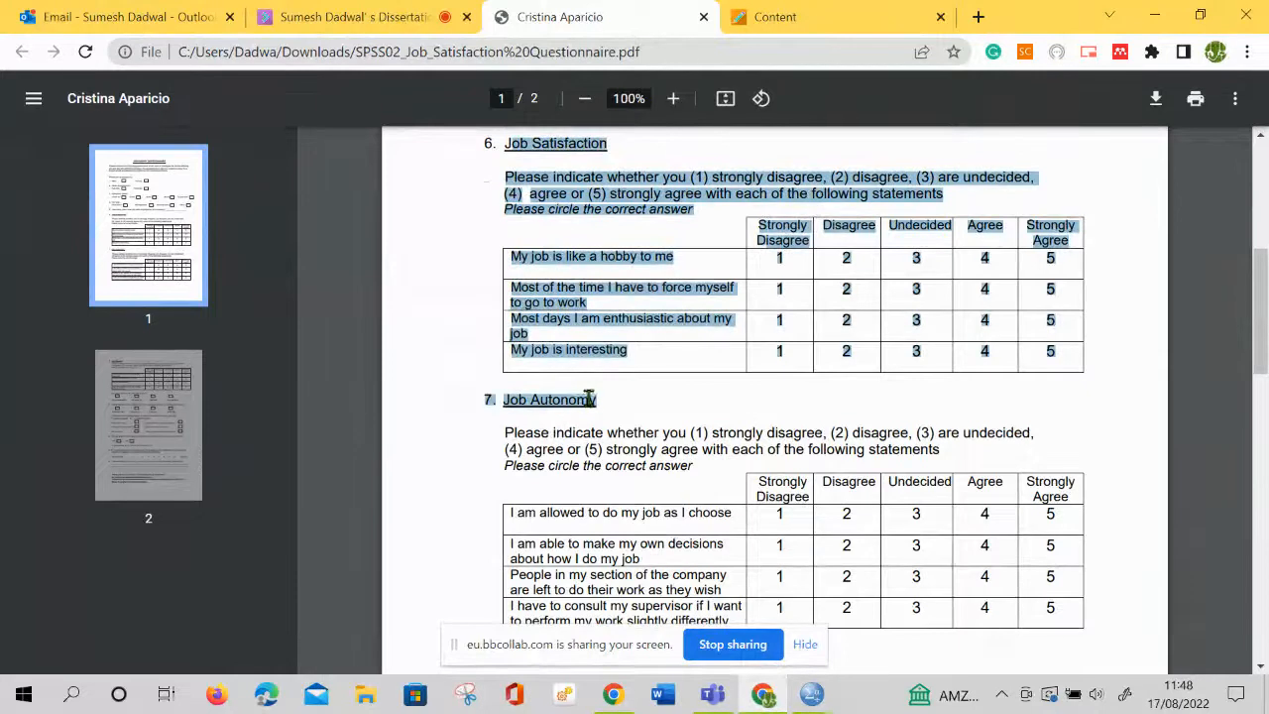
click(595, 445)
scroll(602, 448, down, 1)
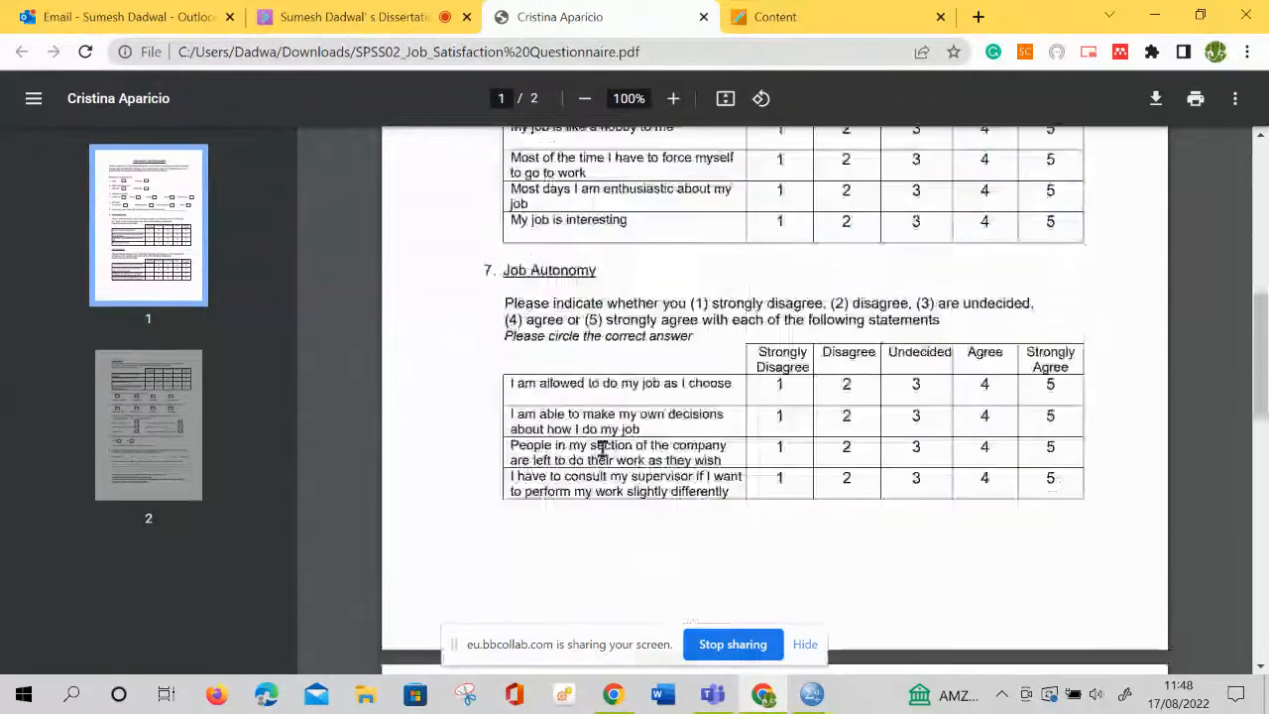
scroll(645, 446, down, 3)
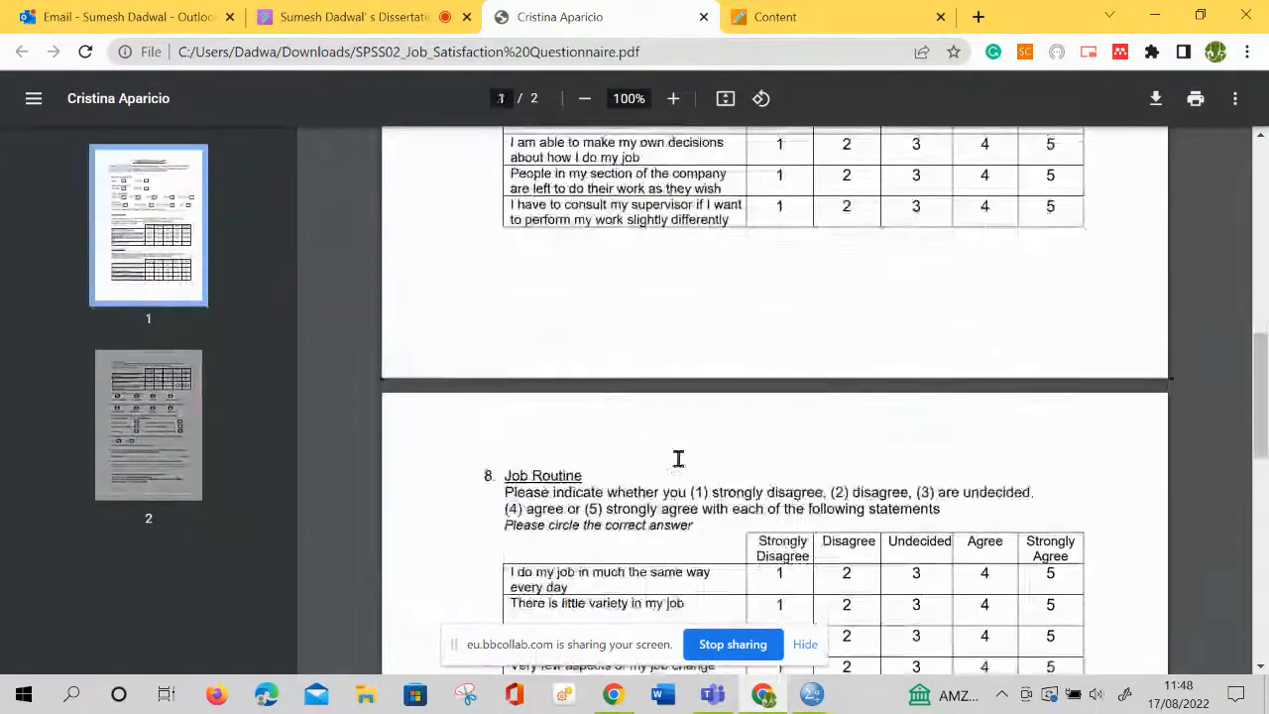
scroll(678, 458, up, 9)
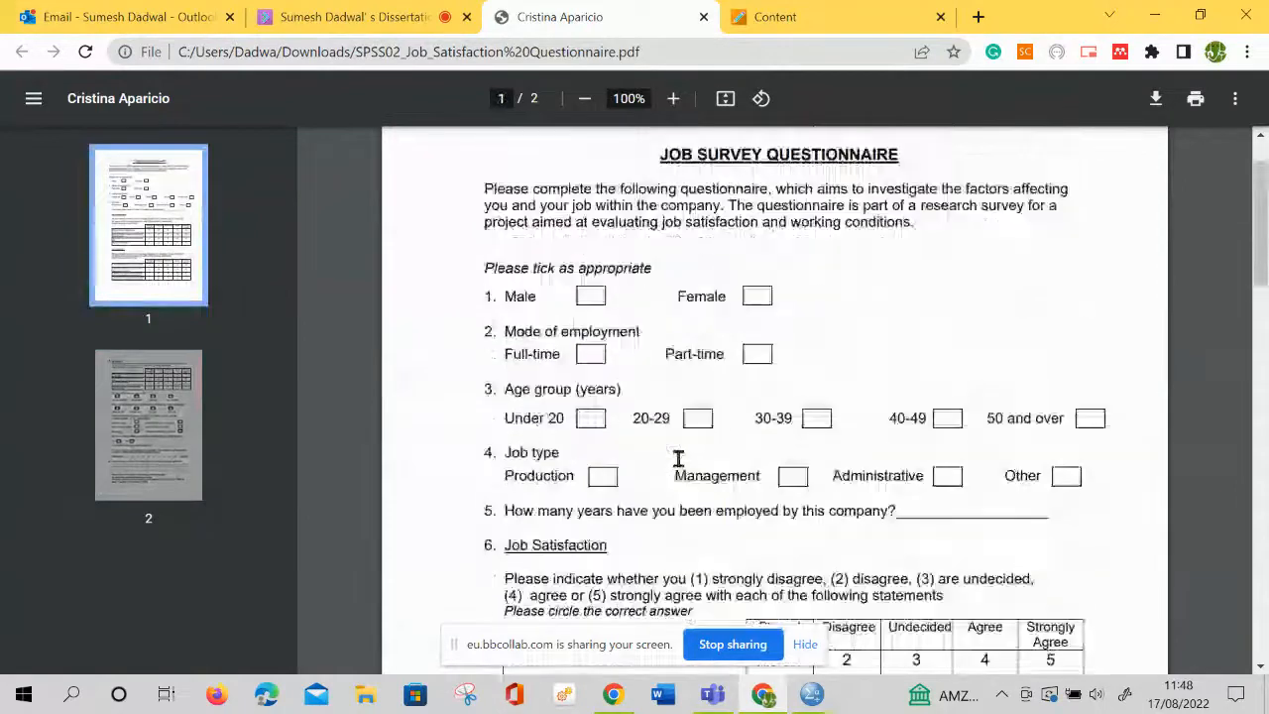
scroll(679, 458, down, 2)
Switch to the SPSS04_Job Survey Data file in SPSS and look at its case data, returning to the variable definitions
mouse_move(761, 700)
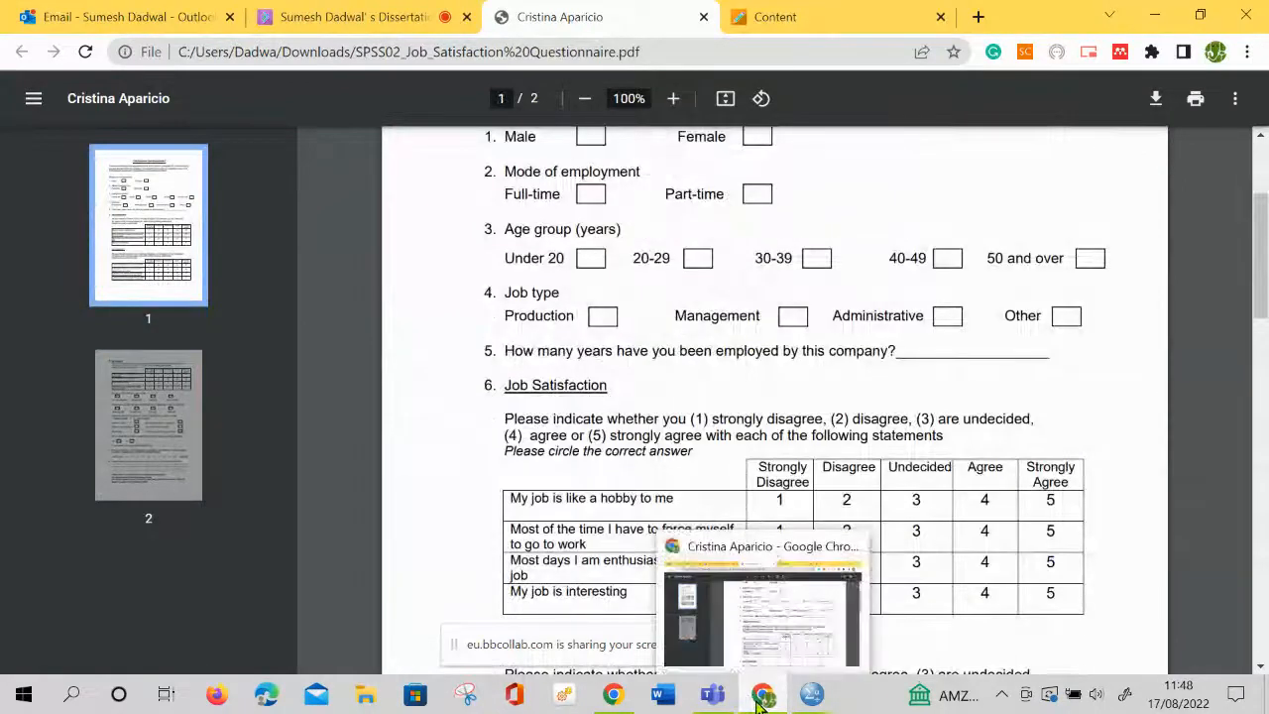
mouse_move(811, 697)
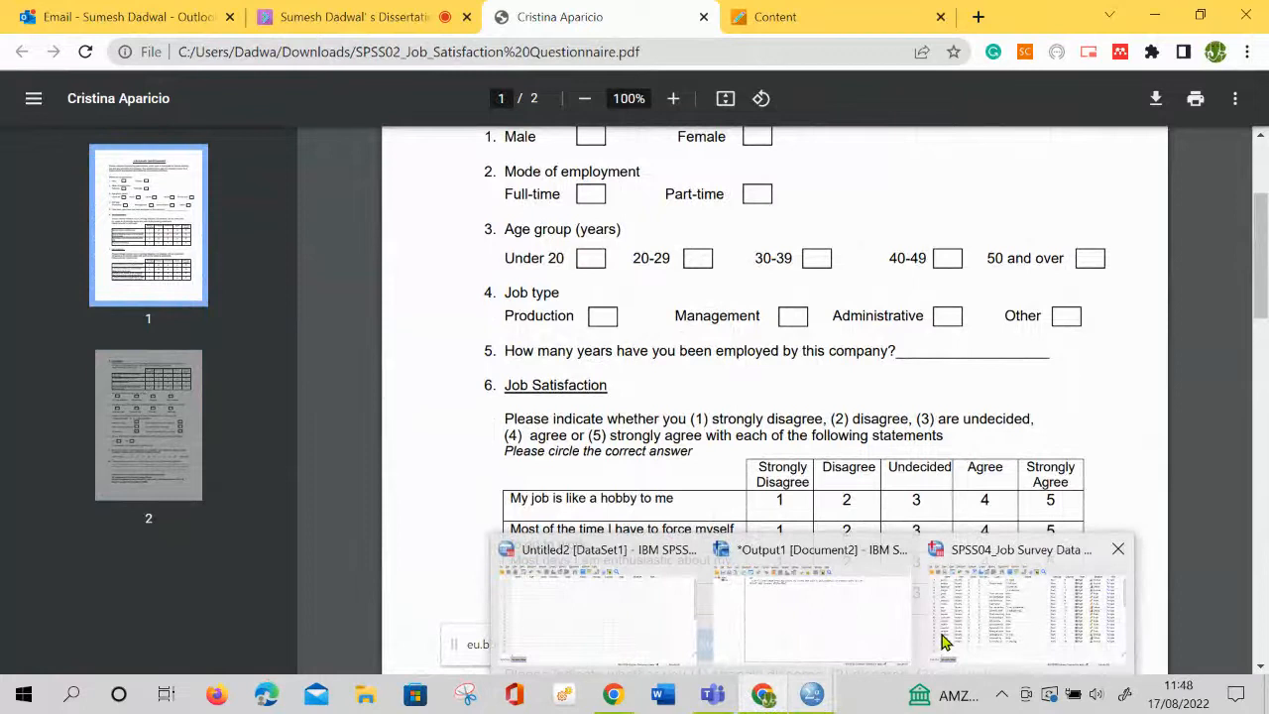
click(944, 643)
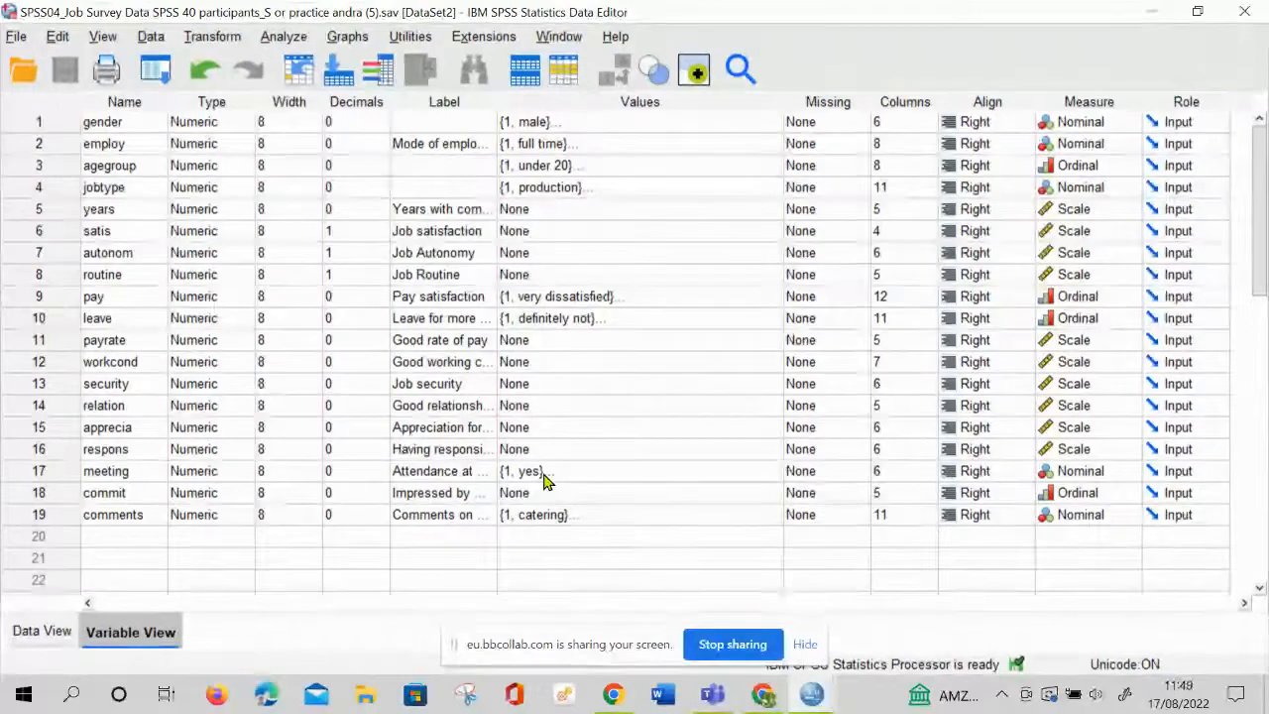
click(40, 636)
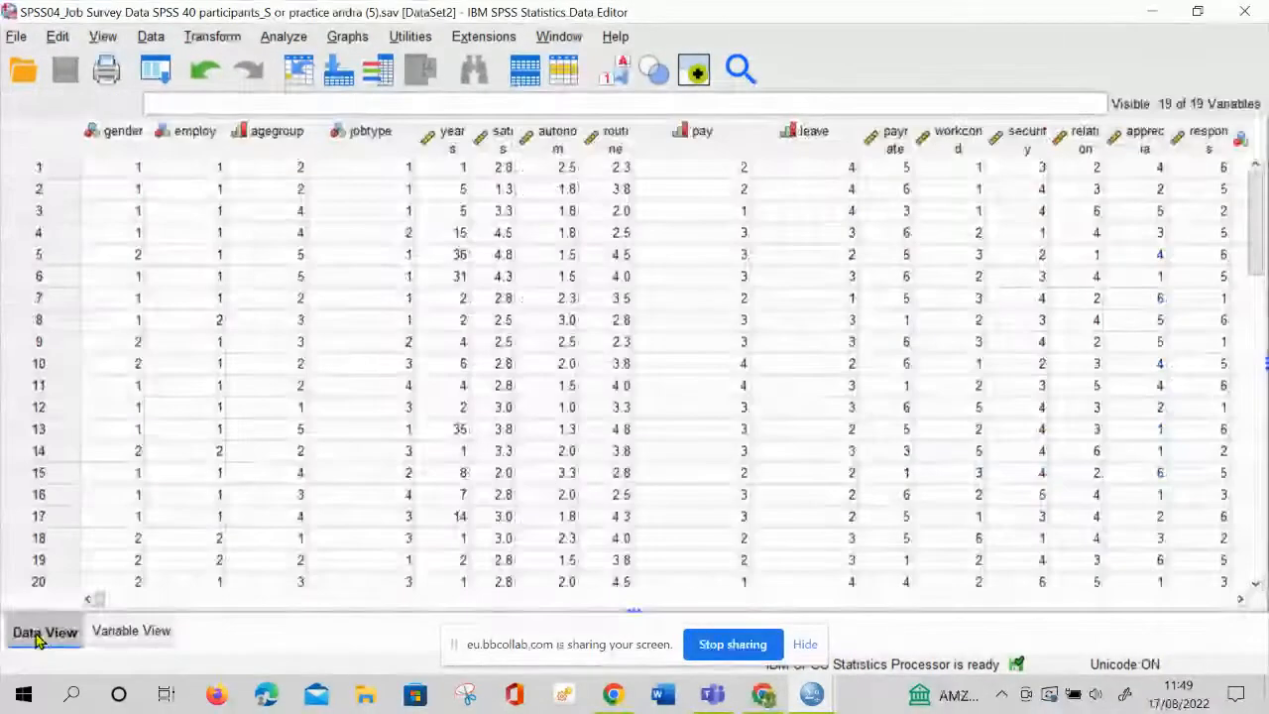
click(110, 639)
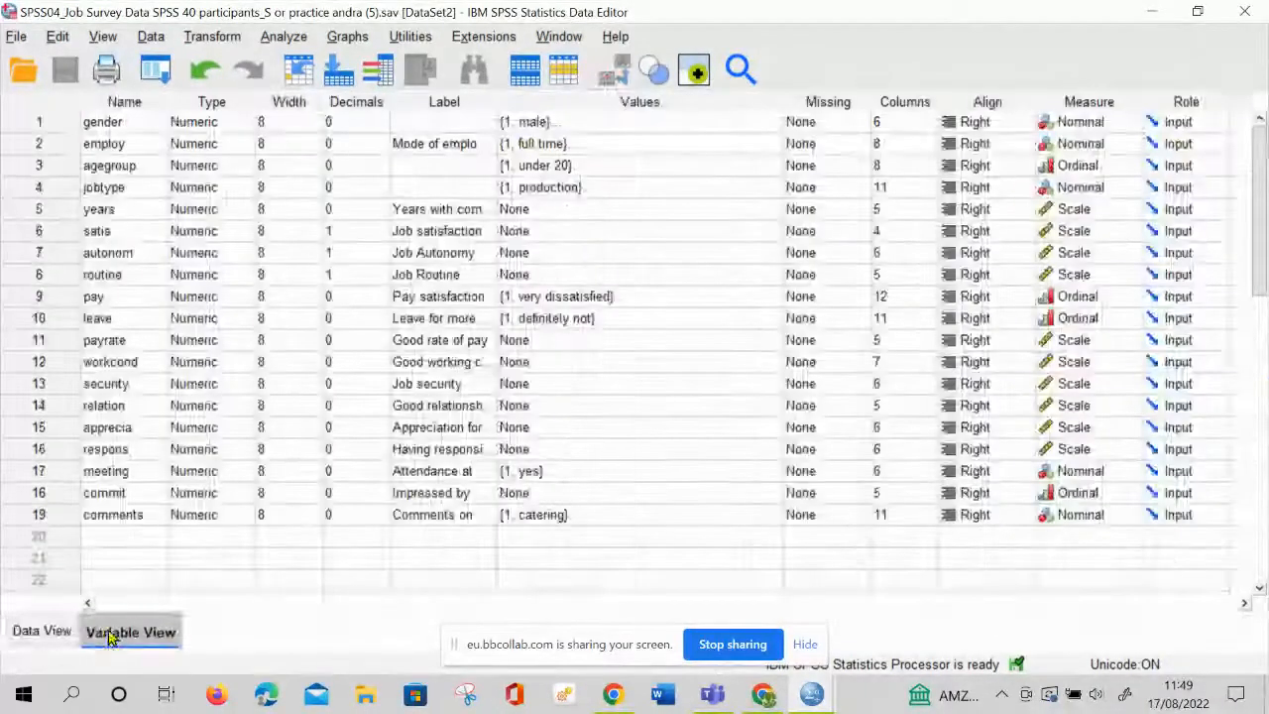
Select the gender and employ variables in turn and inspect the value labels defined for employ, leaving them as they are
click(100, 125)
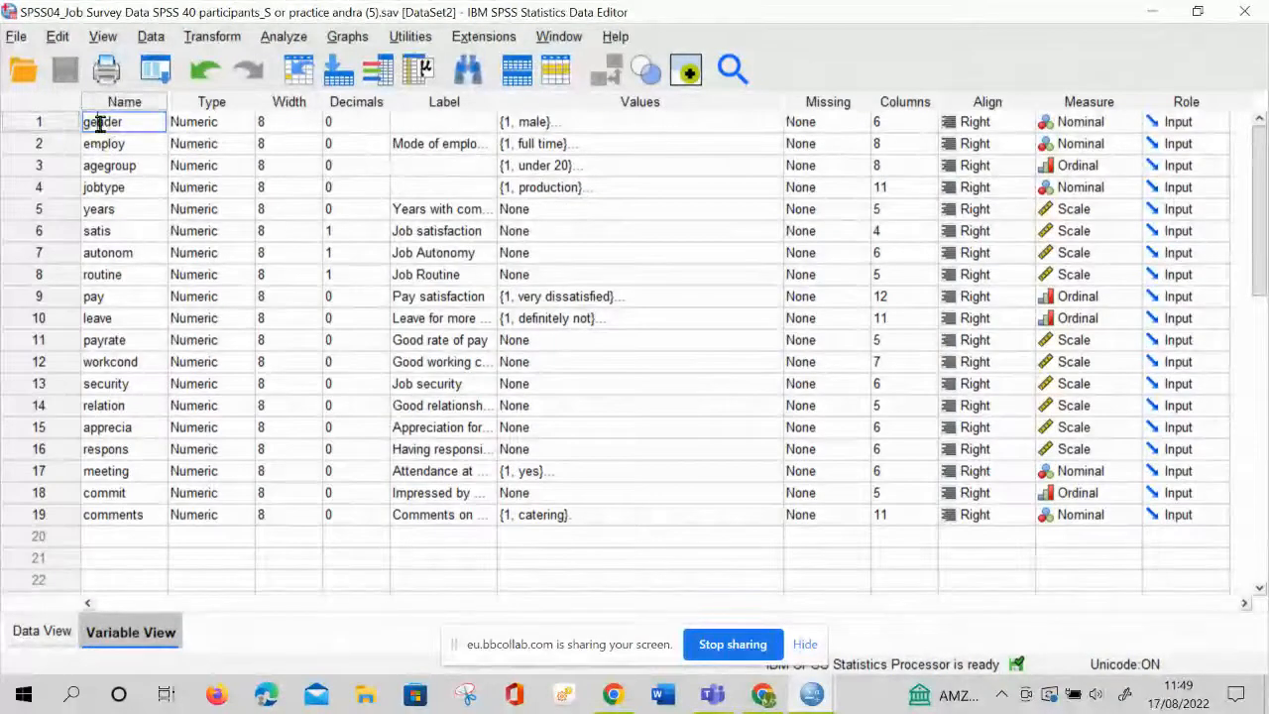
click(122, 143)
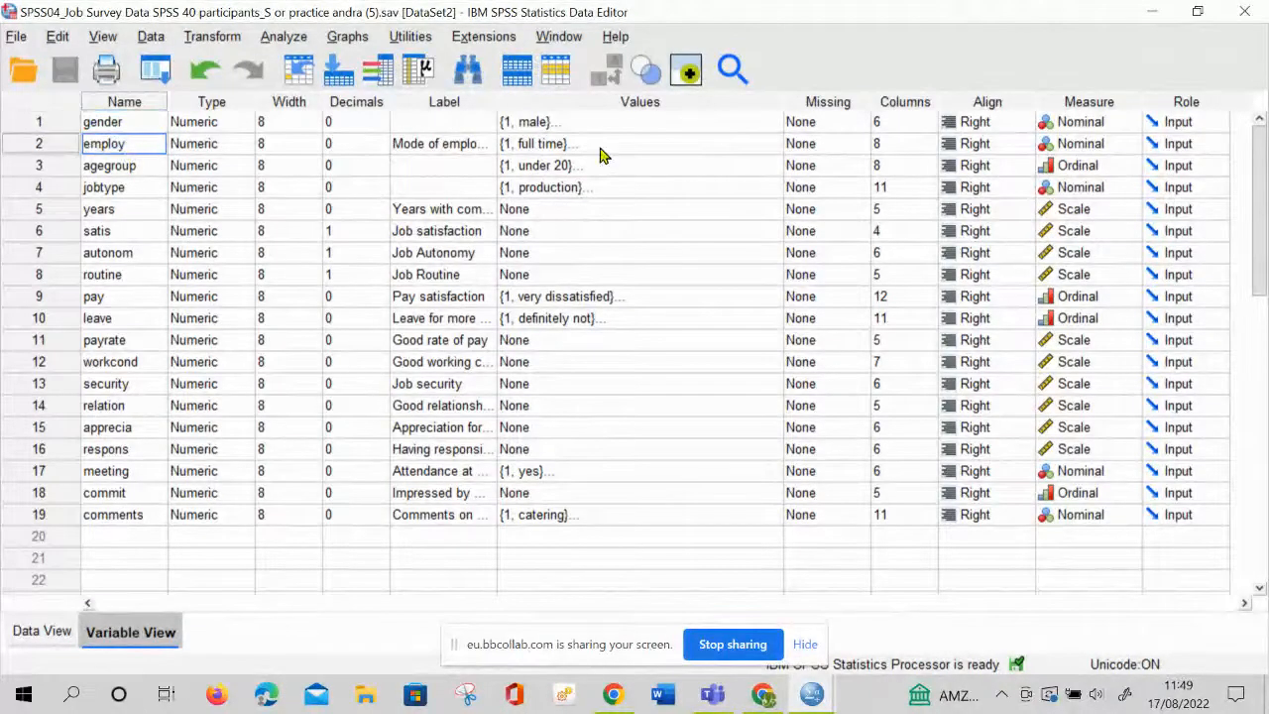
click(595, 144)
click(771, 144)
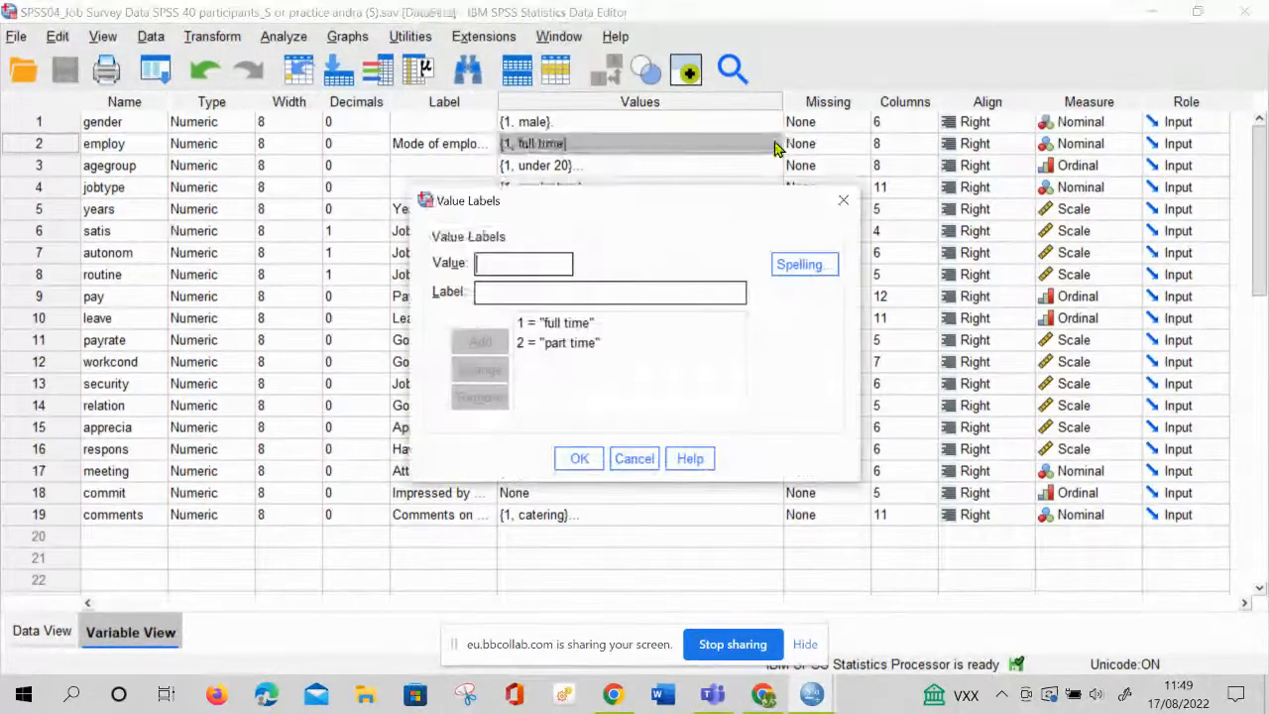
click(844, 202)
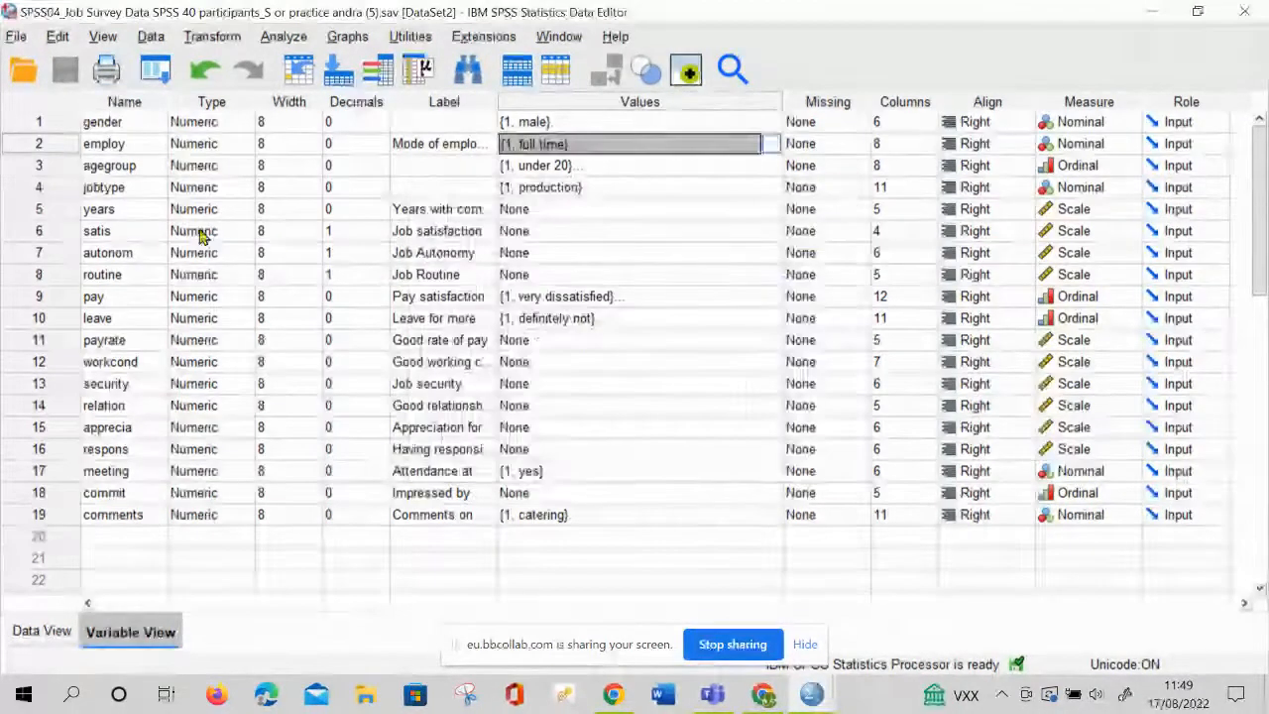
Inspect the value labels defined for the agegroup variable and leave them as they are
click(139, 165)
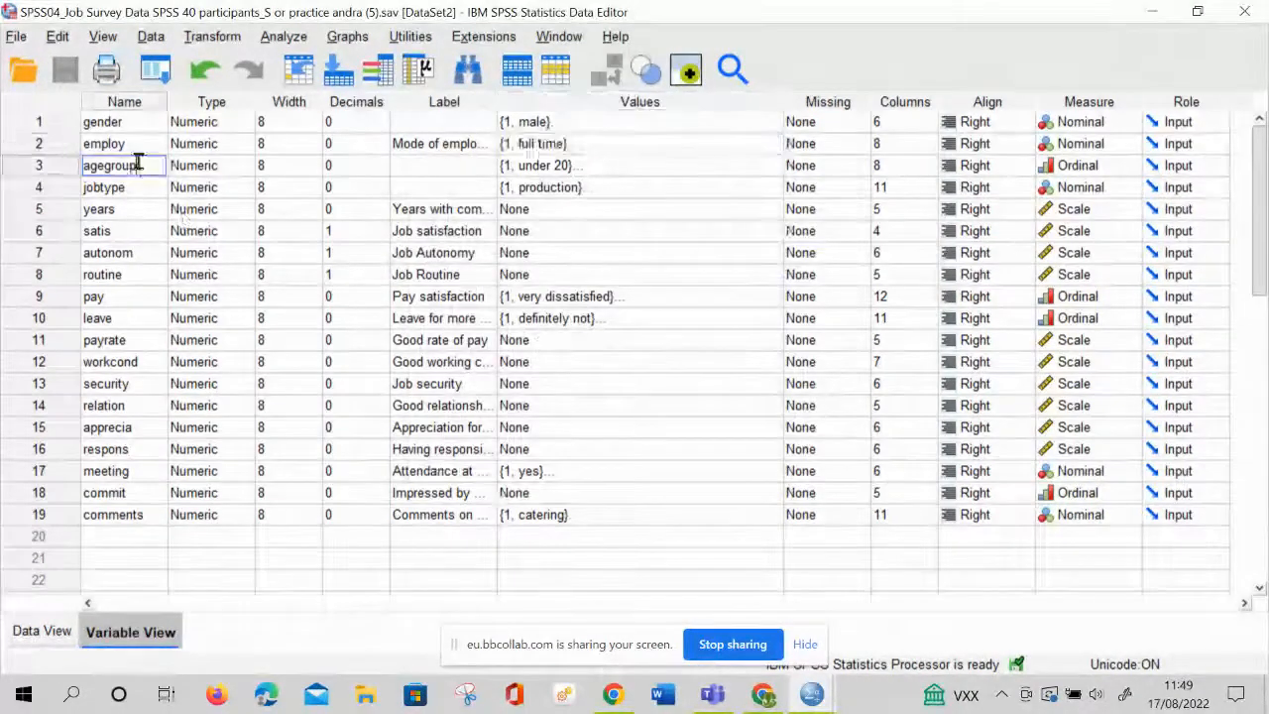
double_click(775, 168)
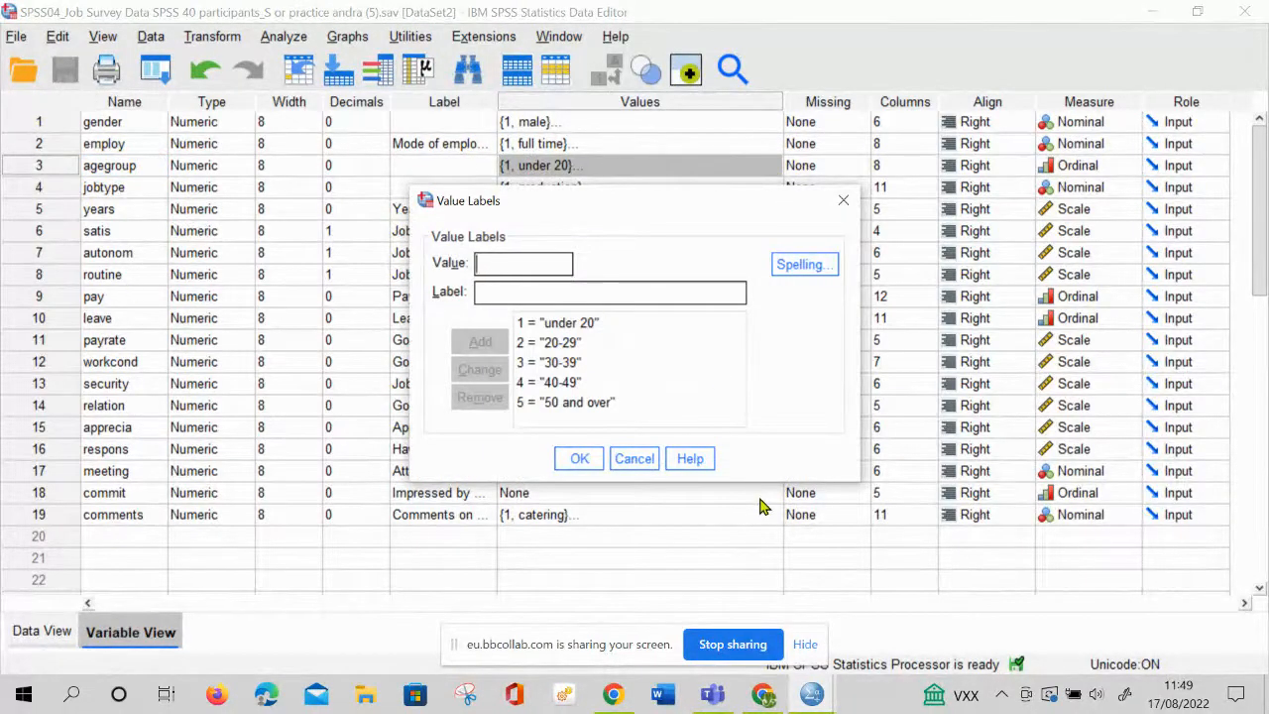
click(635, 460)
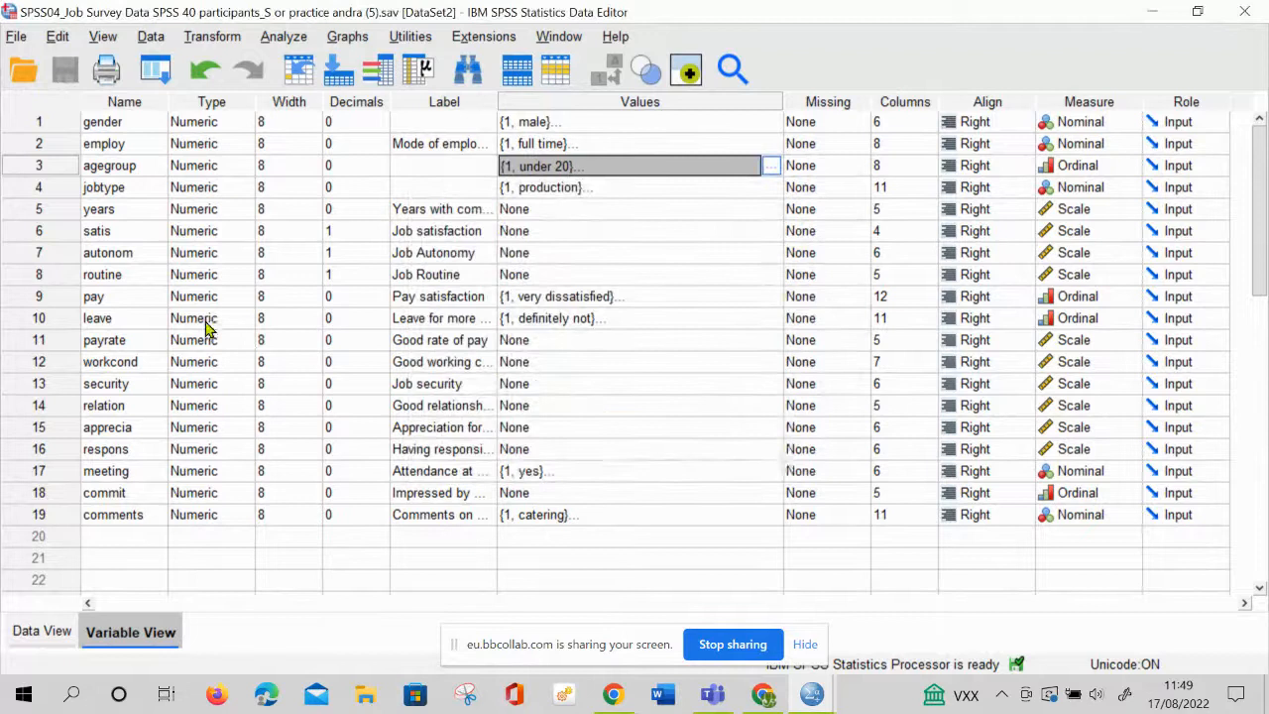
Select the years, satis, autonom, routine, pay, payrate, workcond and security variable rows one after another
click(52, 219)
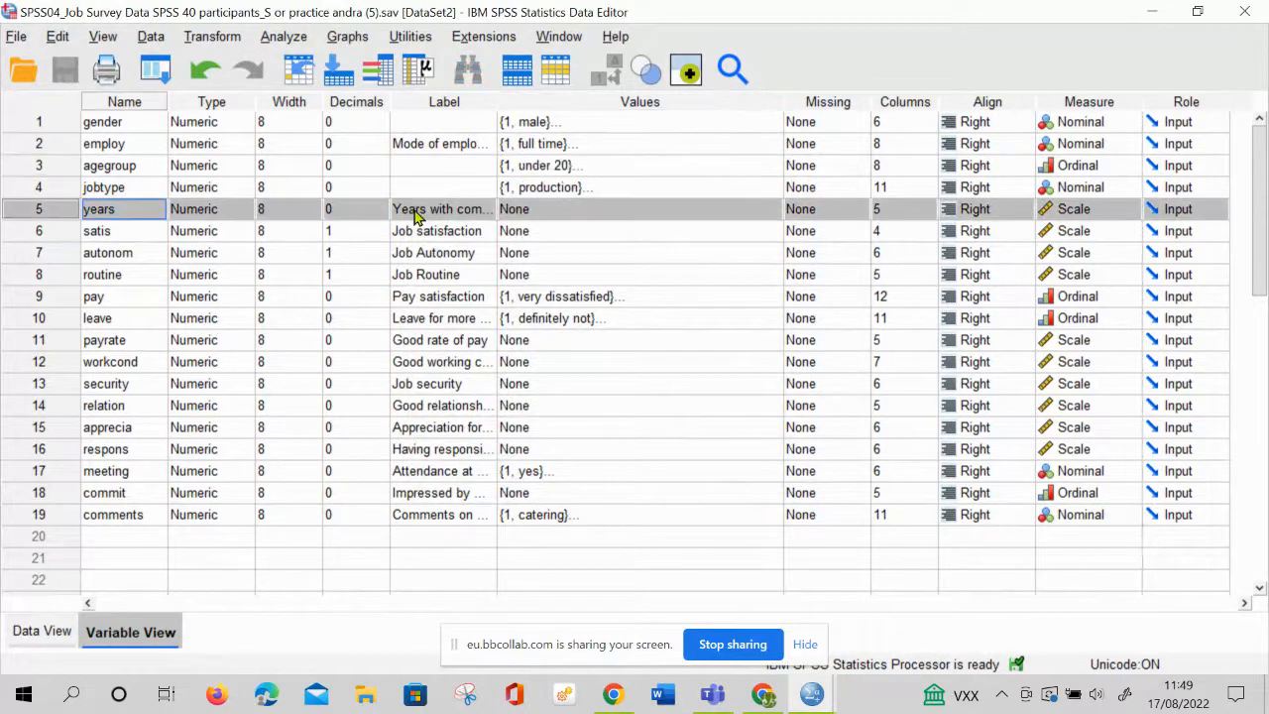
click(36, 231)
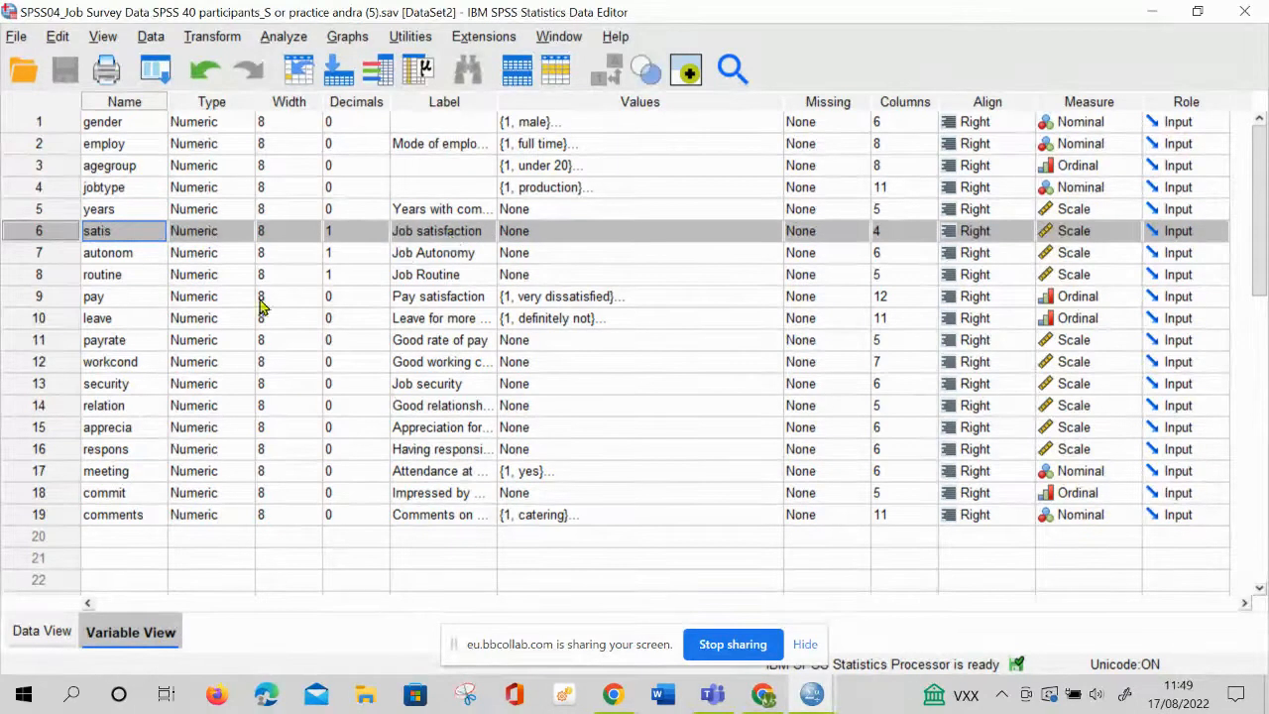
click(49, 256)
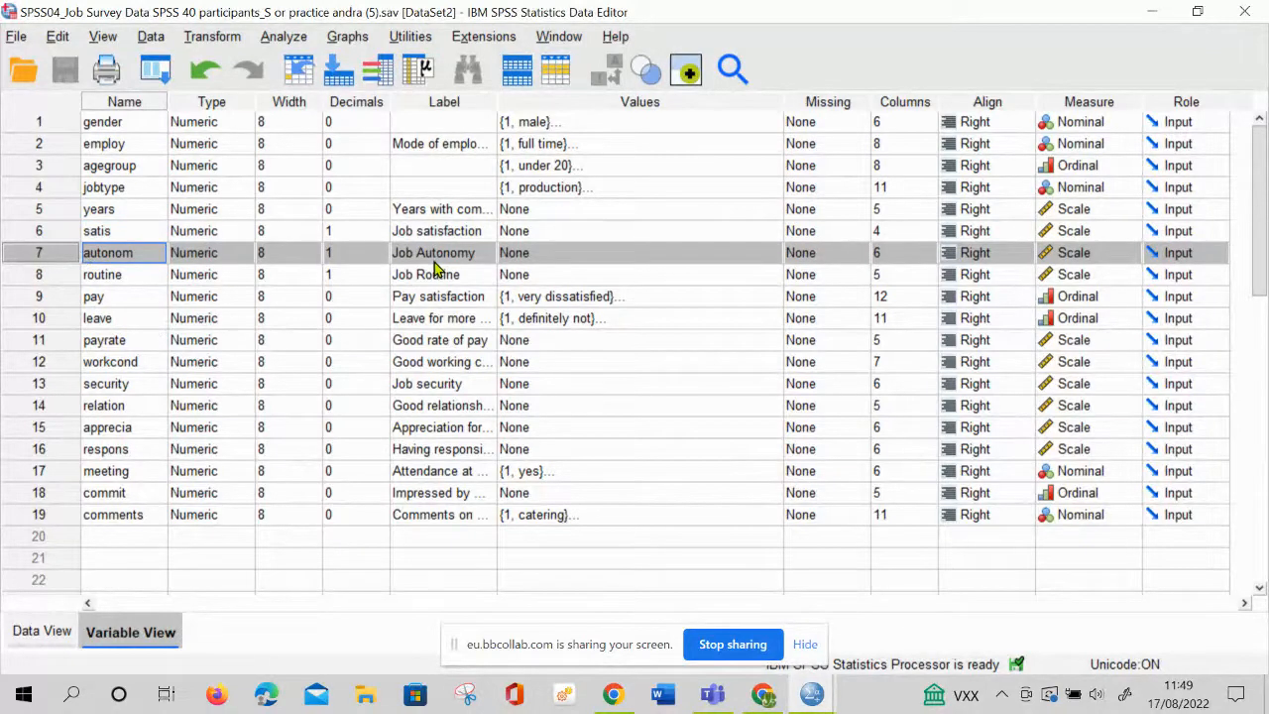
click(38, 276)
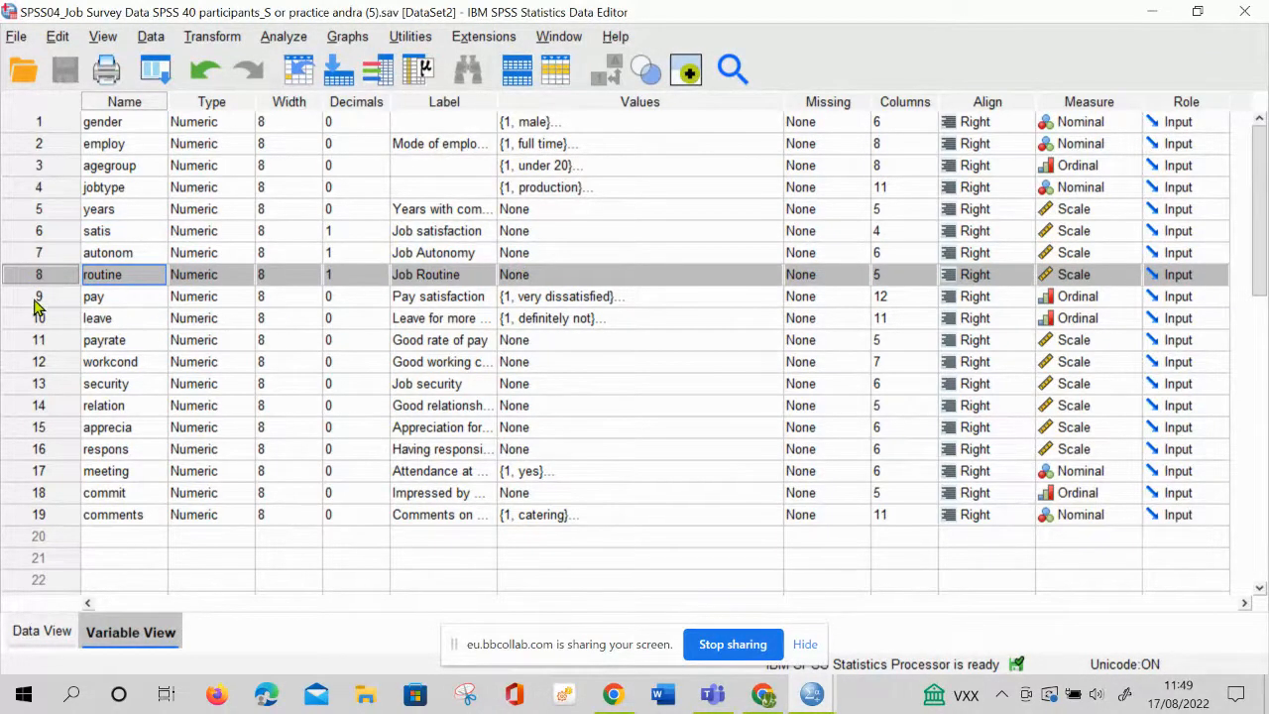
click(38, 299)
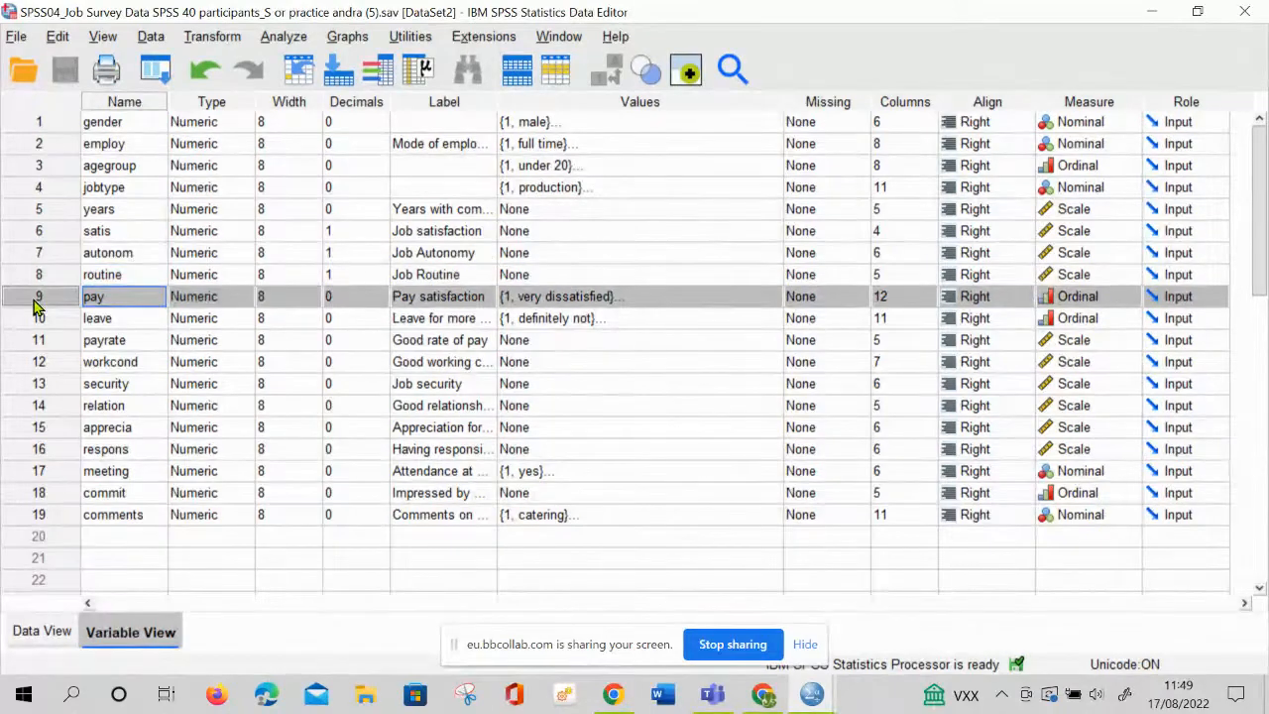
click(39, 341)
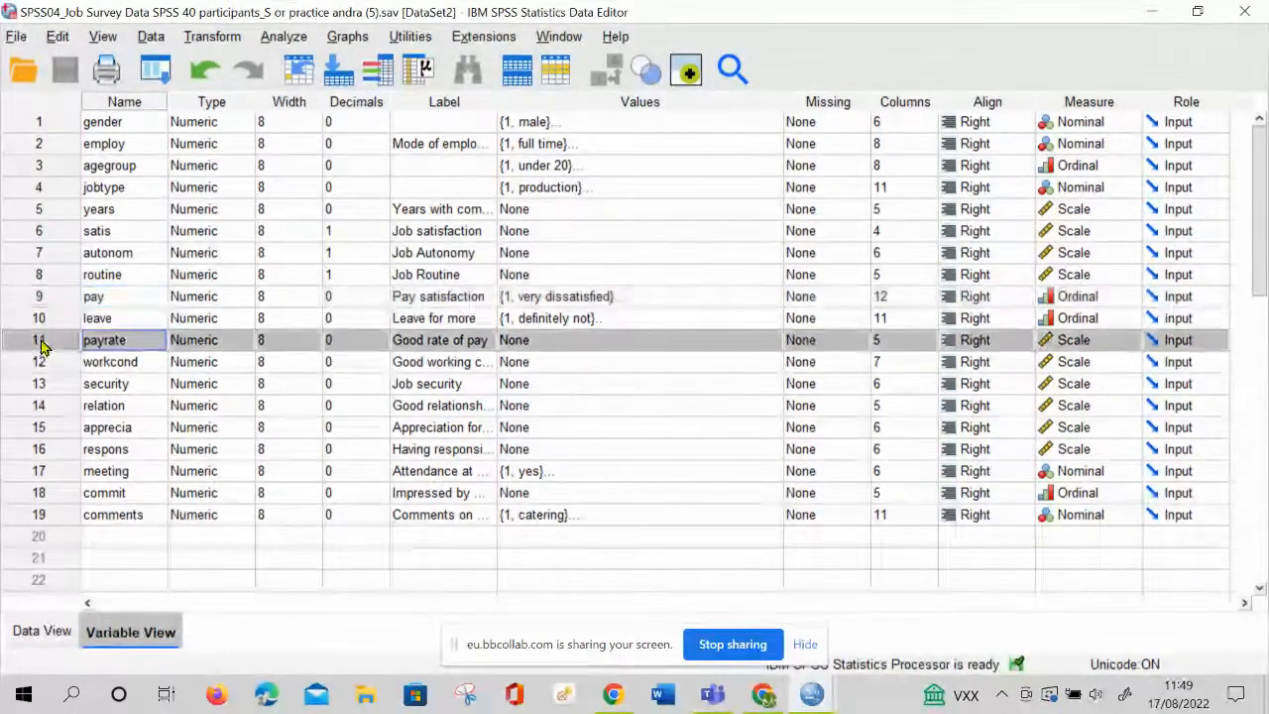
click(44, 365)
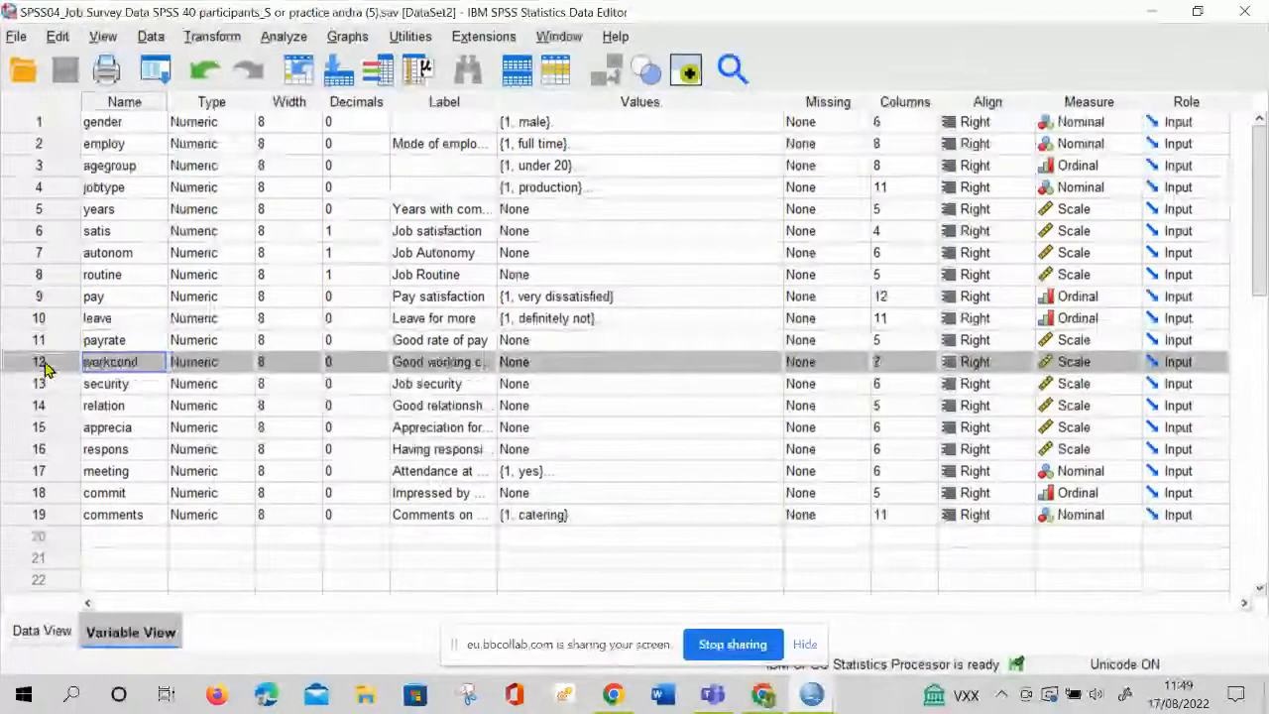
click(42, 385)
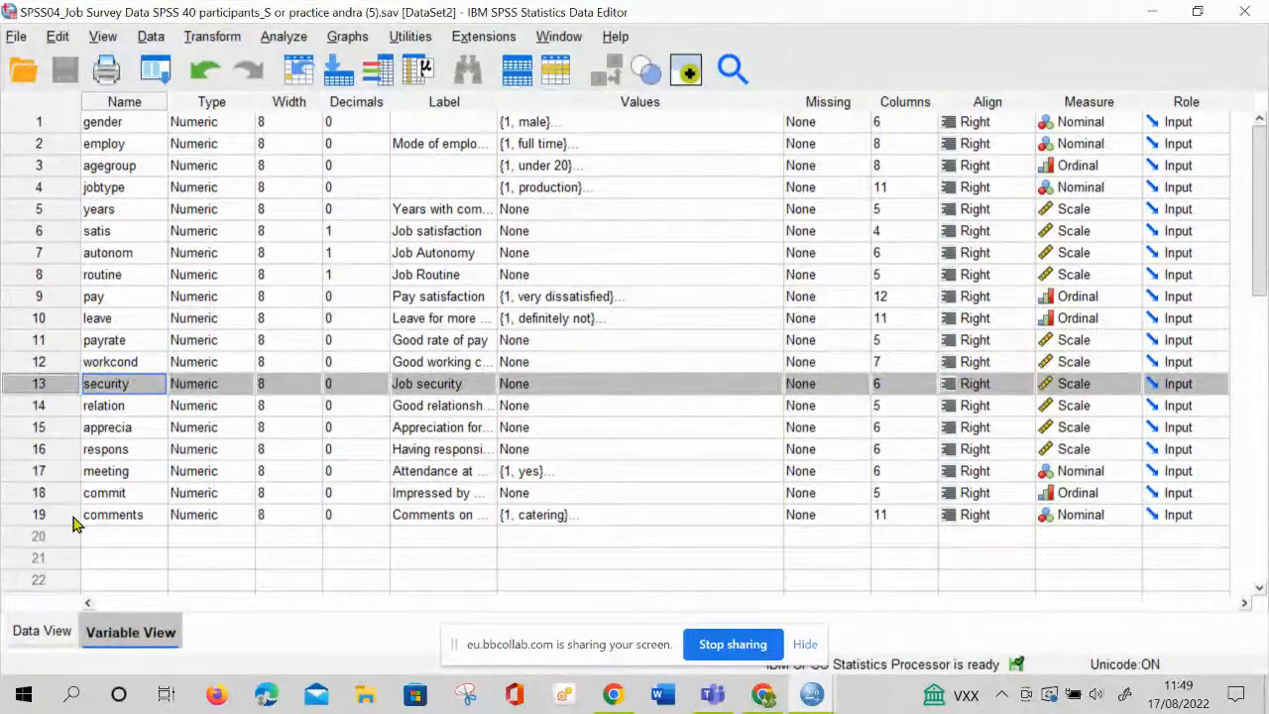
Highlight the variable names from gender to workcond, followed by those from agegroup to relation
click(657, 427)
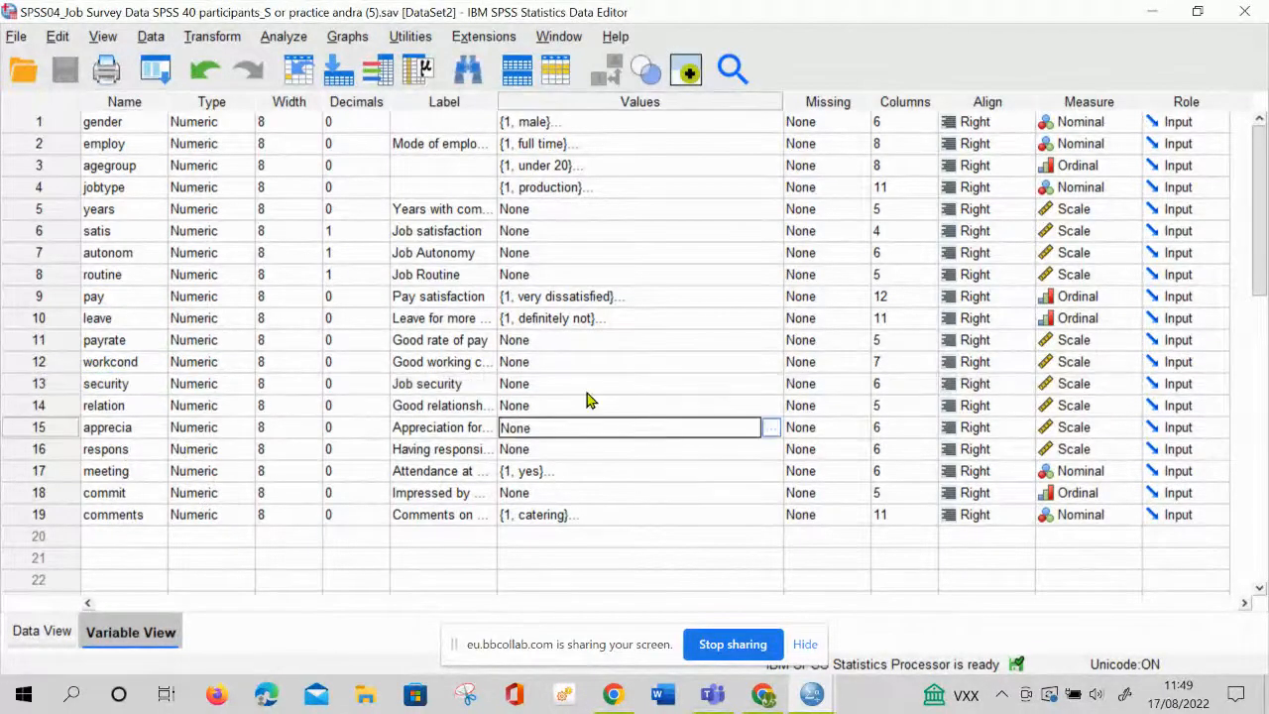
drag(96, 122, 154, 363)
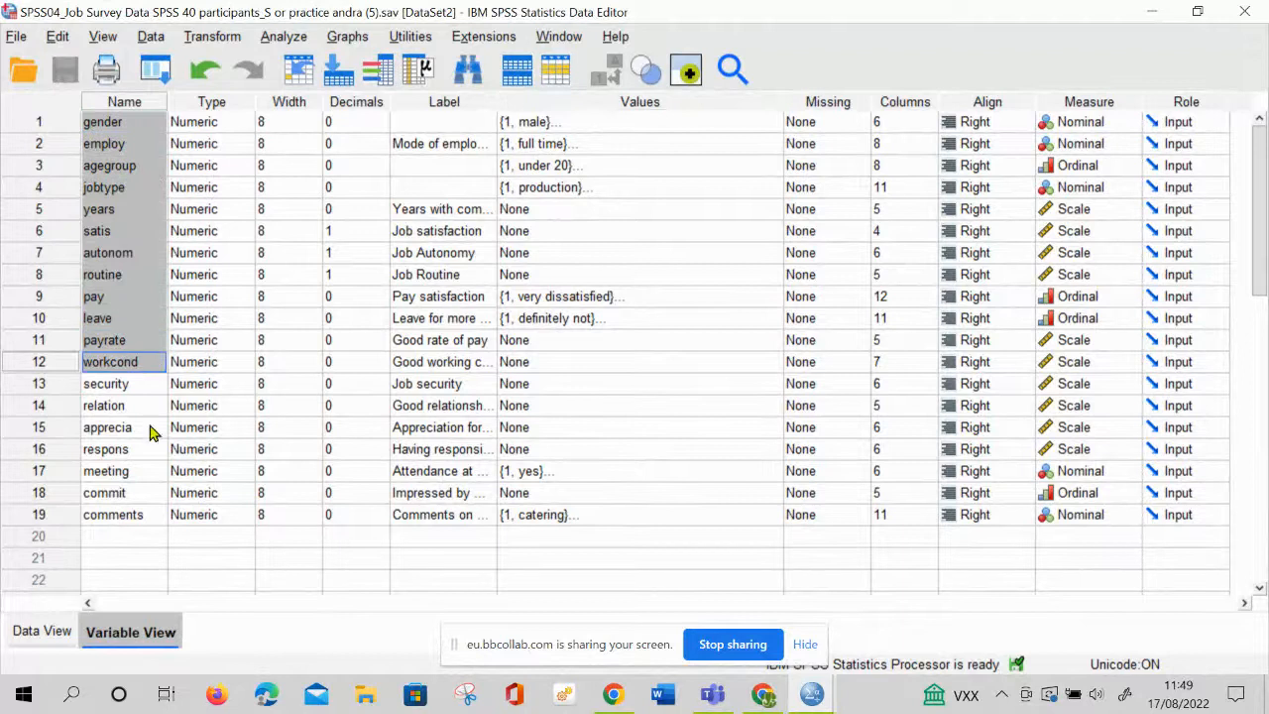
click(149, 446)
drag(129, 166, 155, 415)
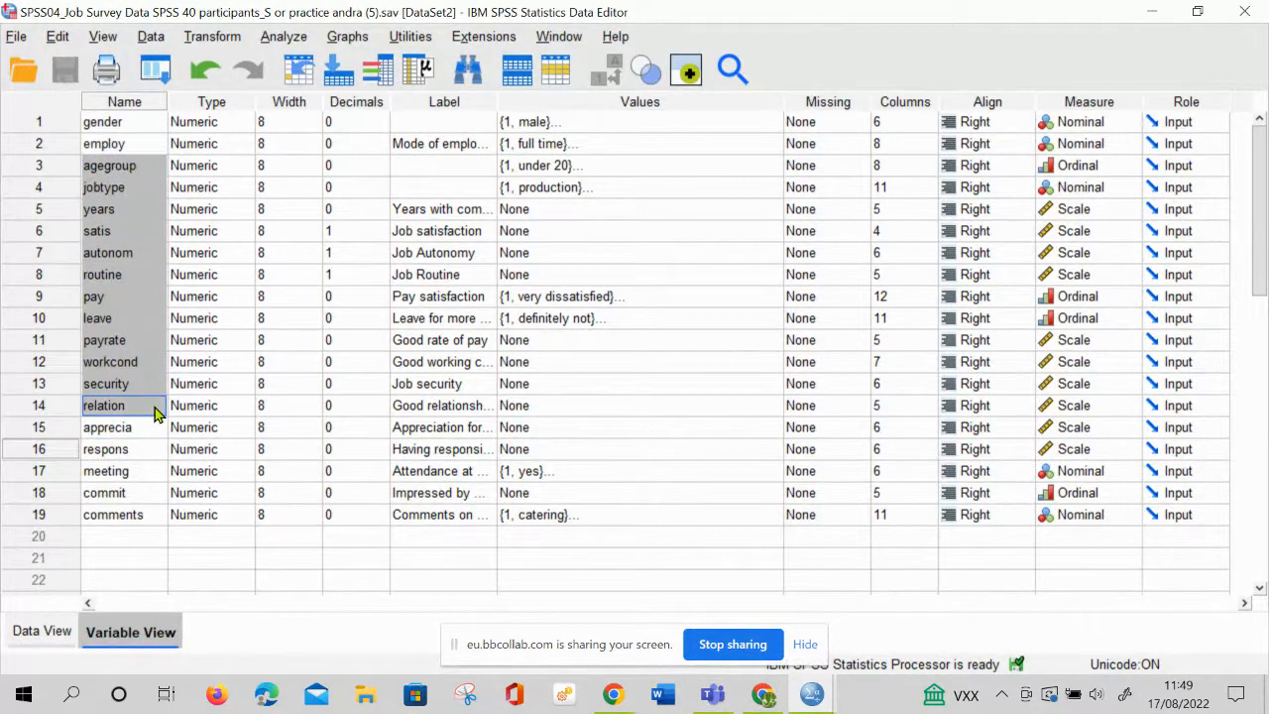
Show the case data and select the first respondent's gender, employ, agegroup, jobtype and years values in turn
click(43, 633)
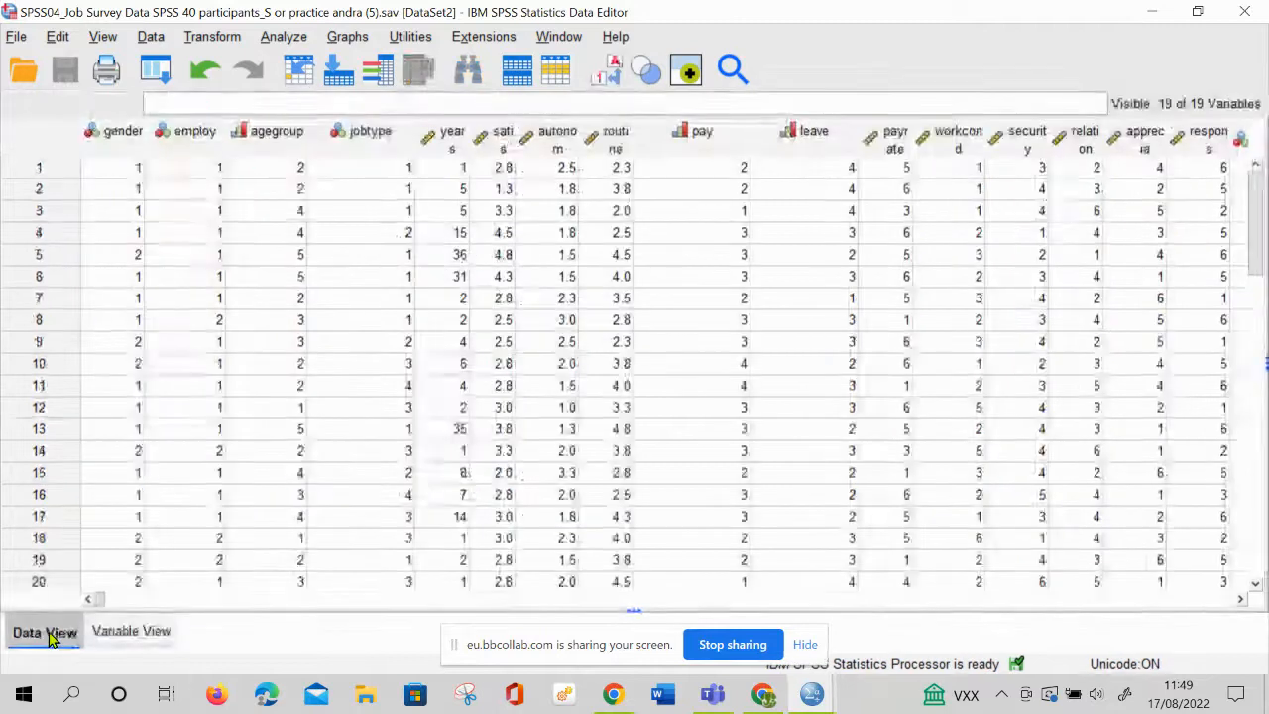
click(40, 175)
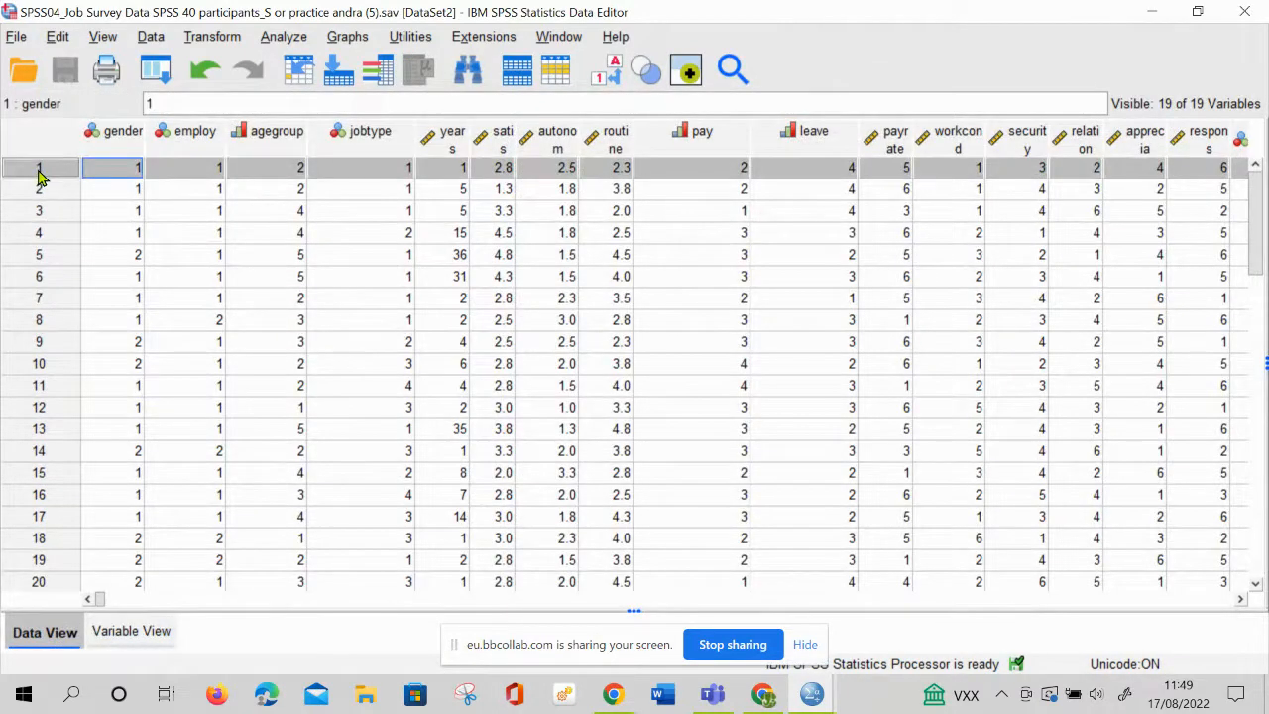
click(187, 172)
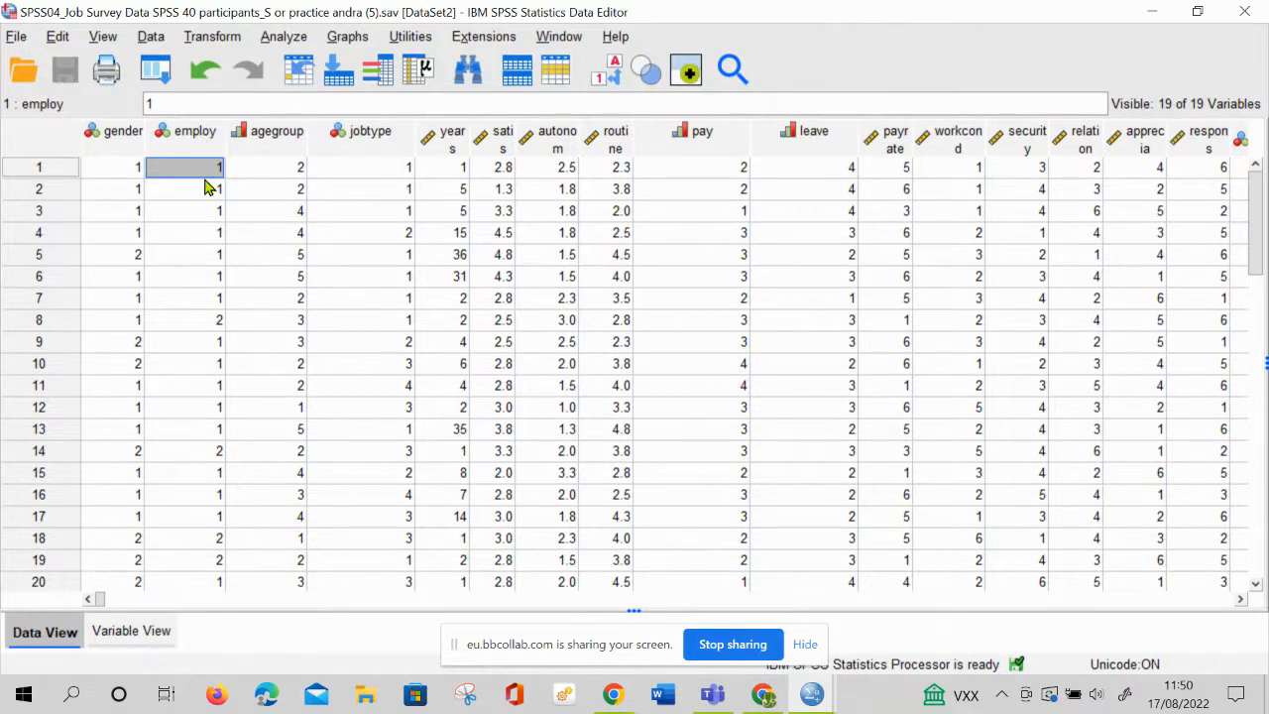
click(285, 175)
right_click(373, 169)
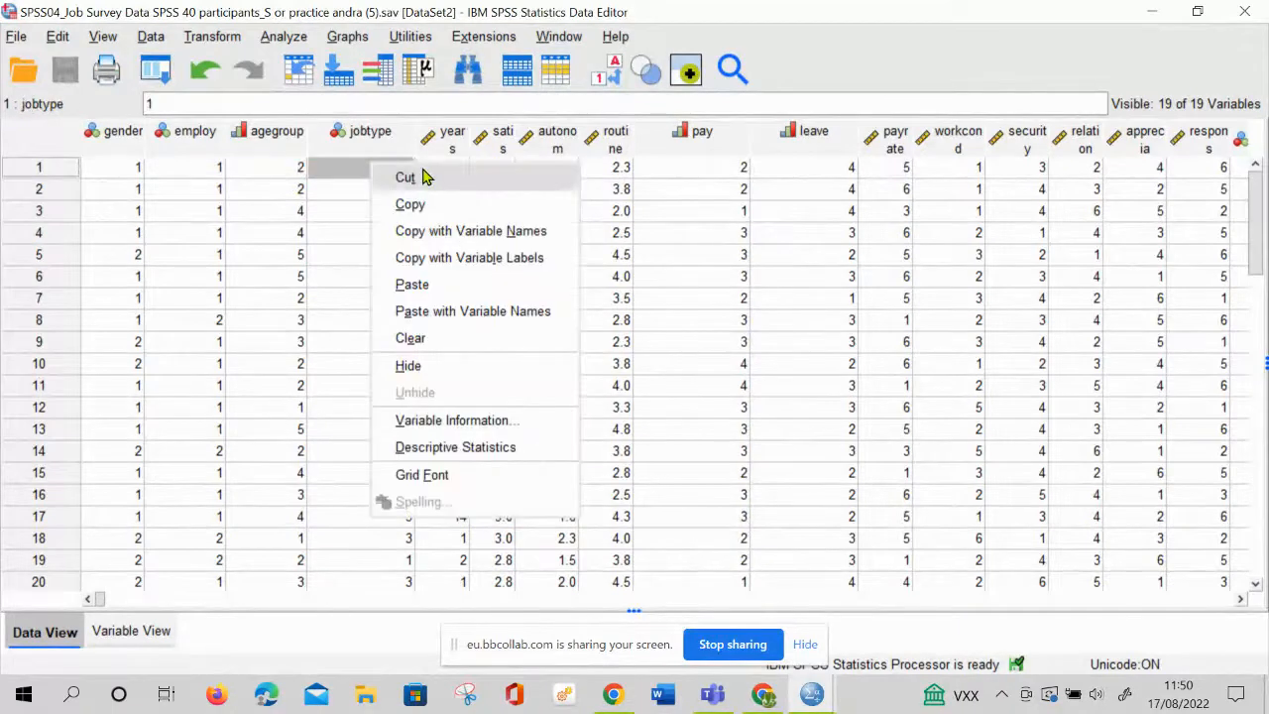
right_click(737, 187)
click(458, 172)
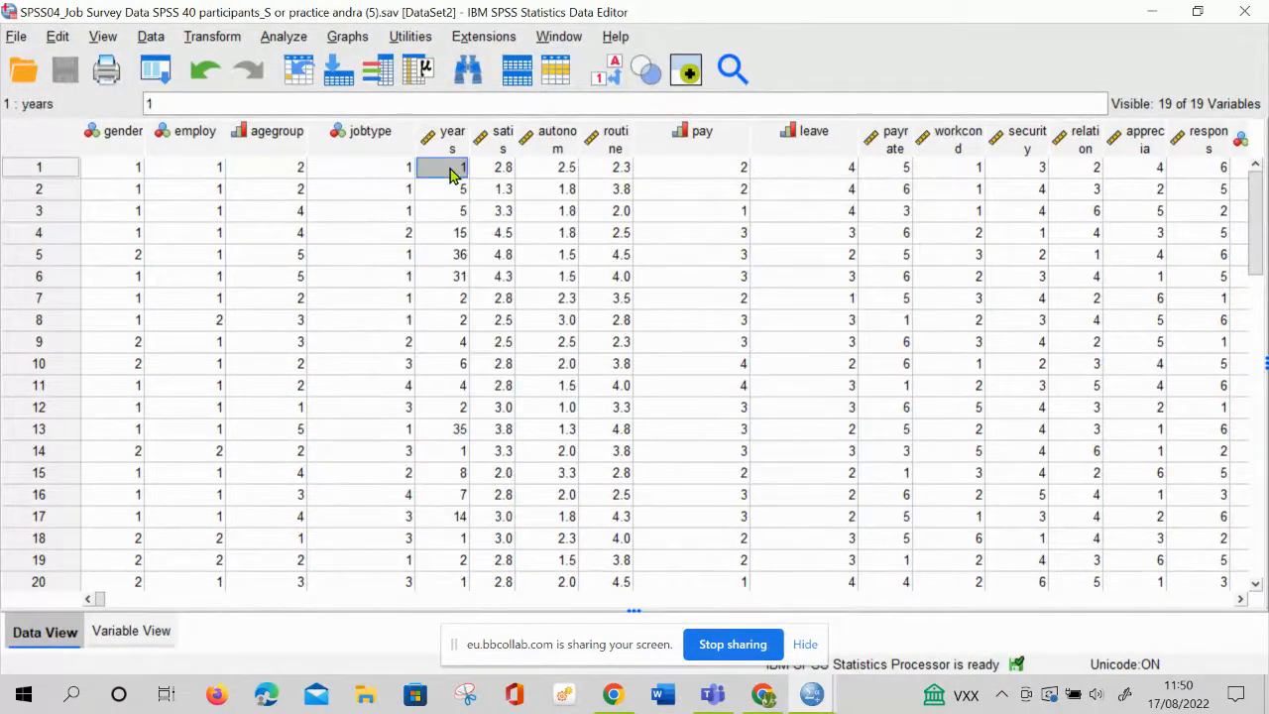
Point out the first respondent's satis value and the autonom and routine columns, ending on the second respondent's routine value
right_click(504, 174)
click(575, 135)
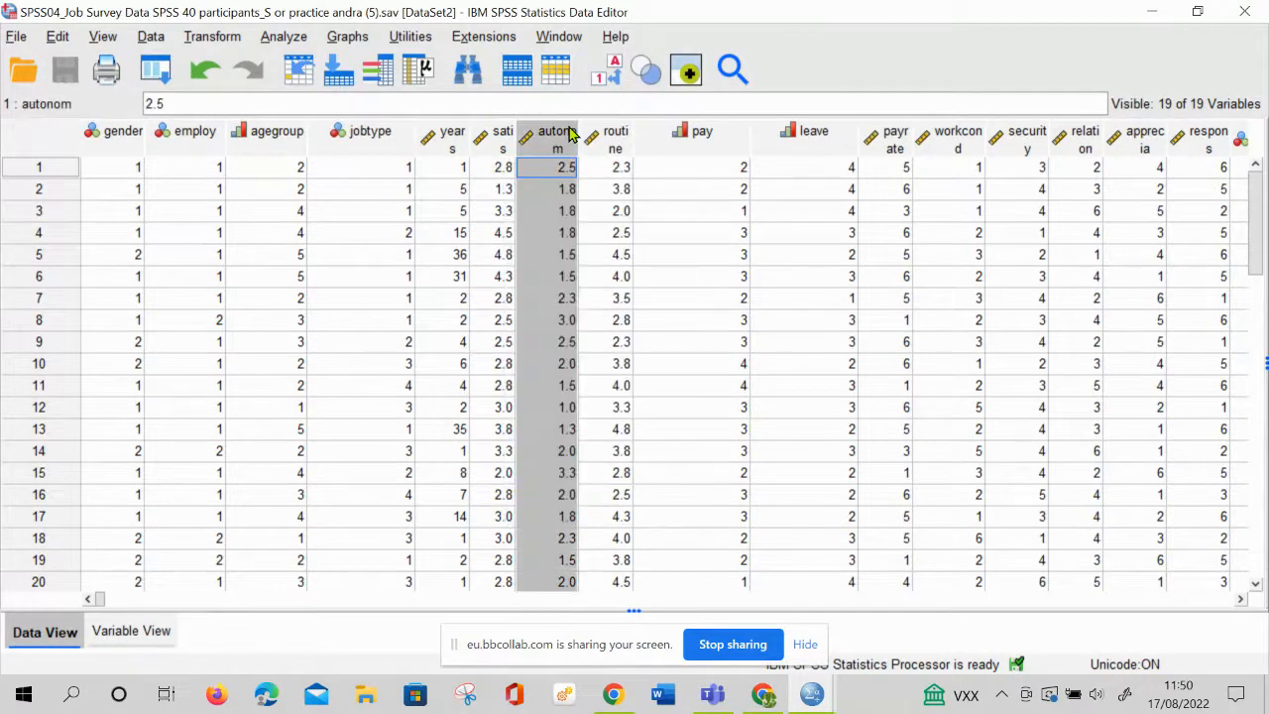
right_click(621, 144)
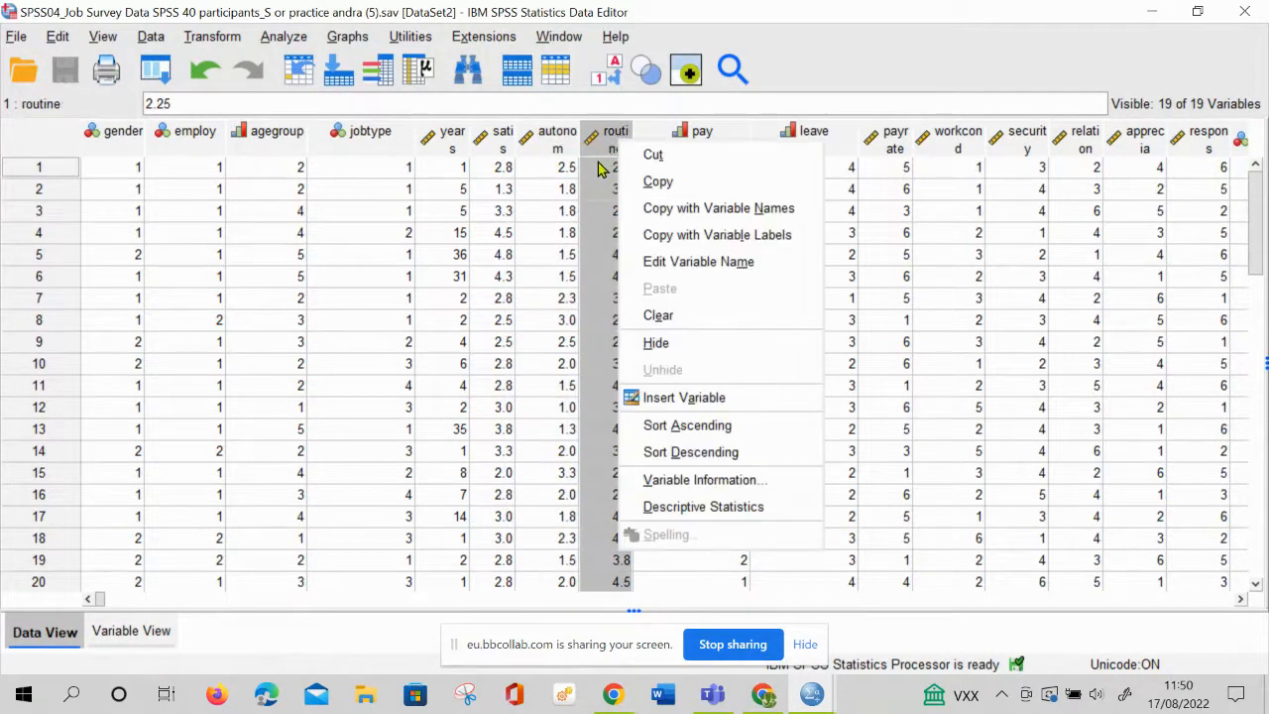
click(612, 188)
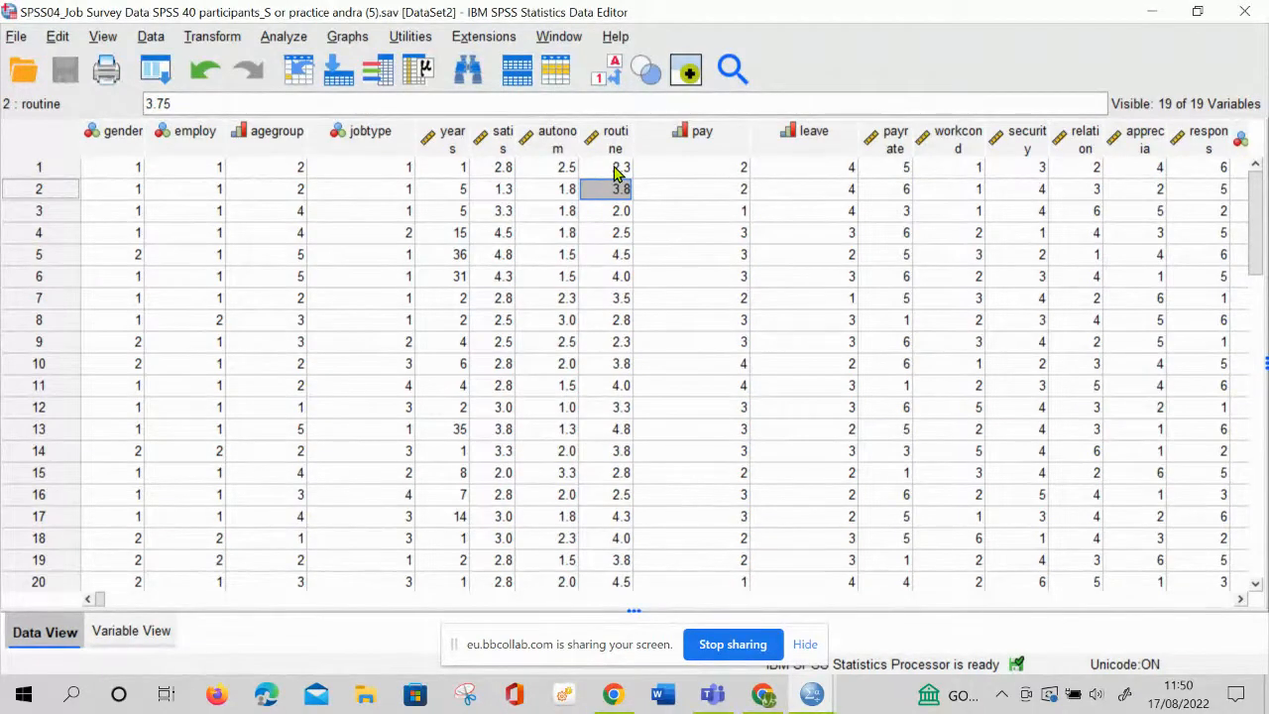
Highlight the pay and leave columns, followed by the case rows 1 to 7 one after another
click(721, 134)
click(836, 132)
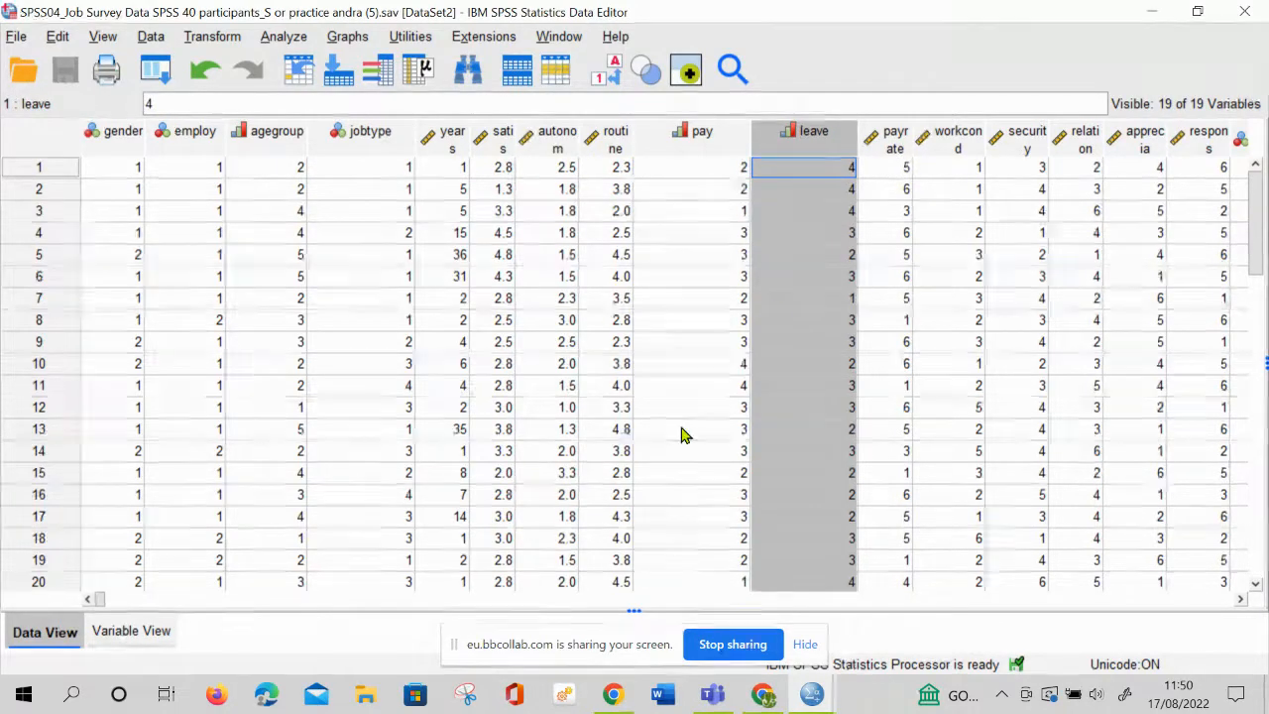
click(36, 169)
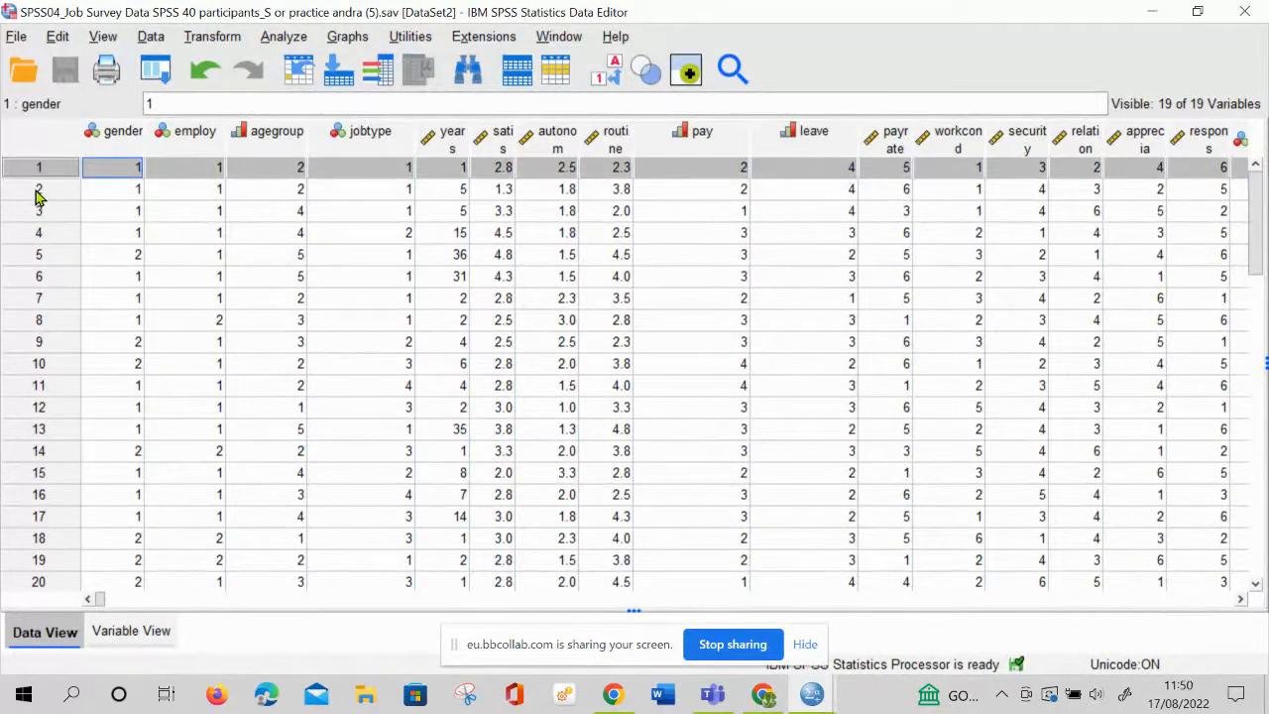
click(37, 191)
click(42, 216)
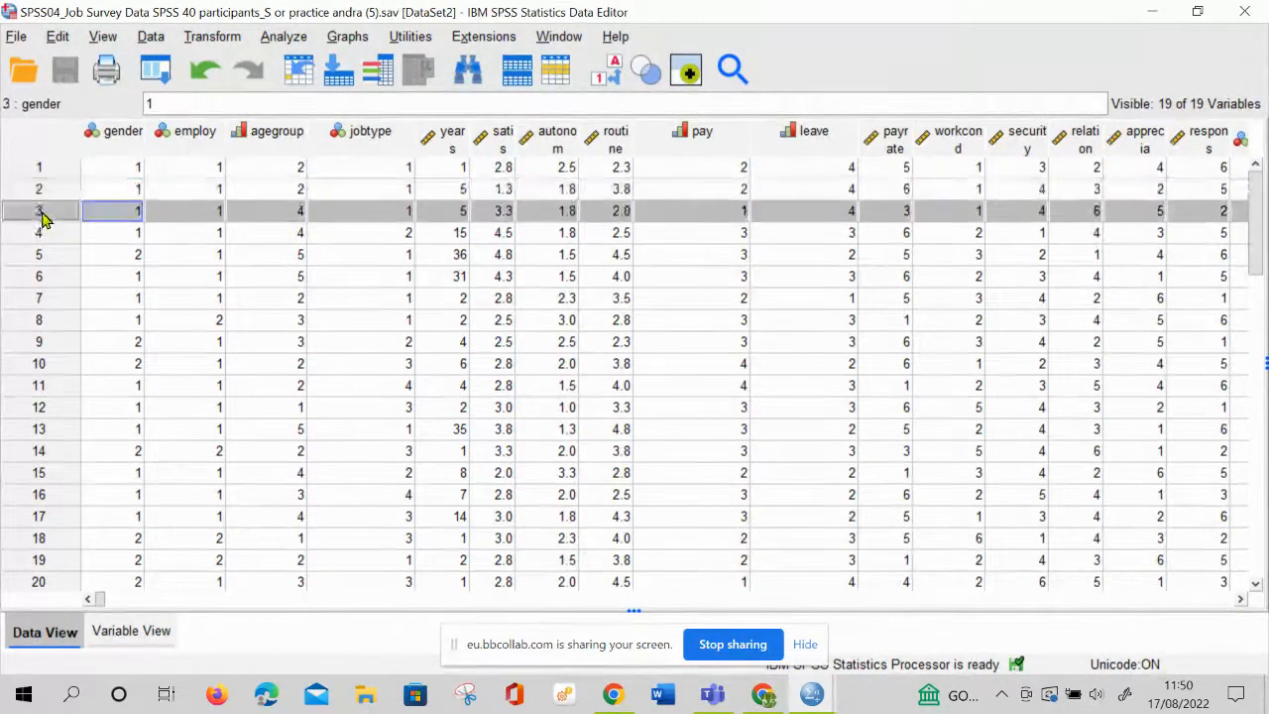
click(44, 236)
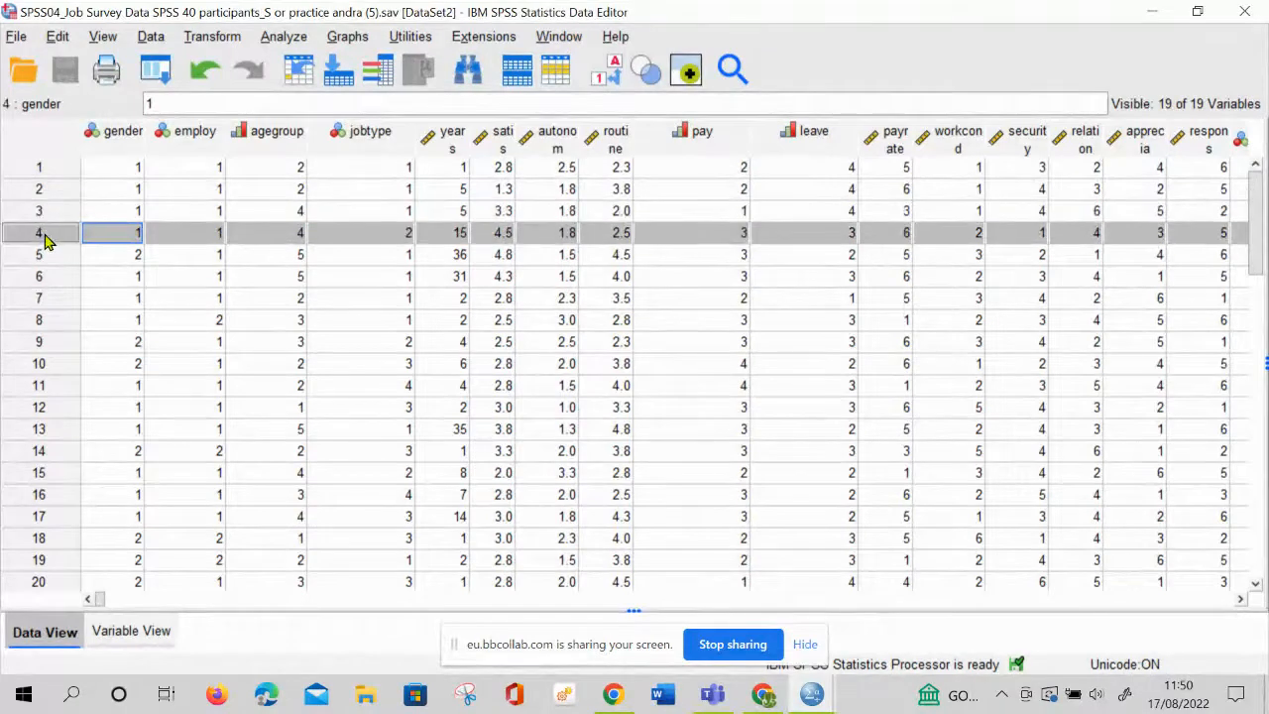
click(45, 258)
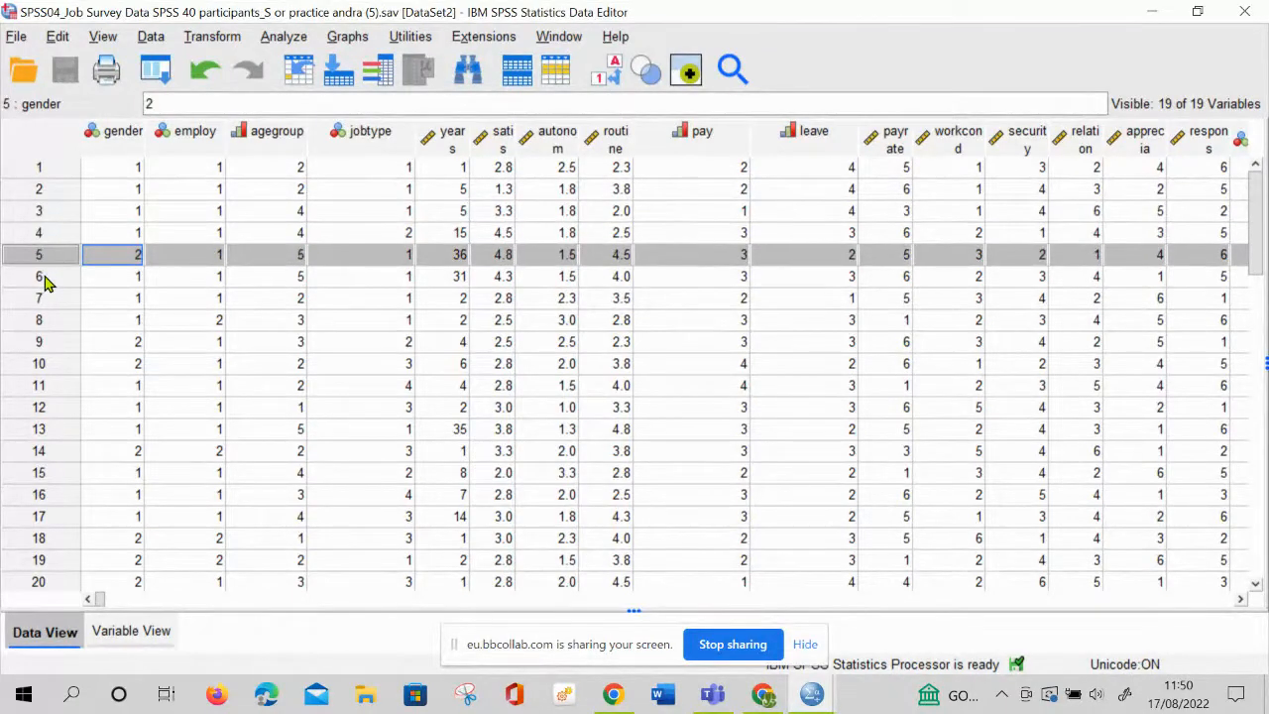
click(45, 280)
click(51, 302)
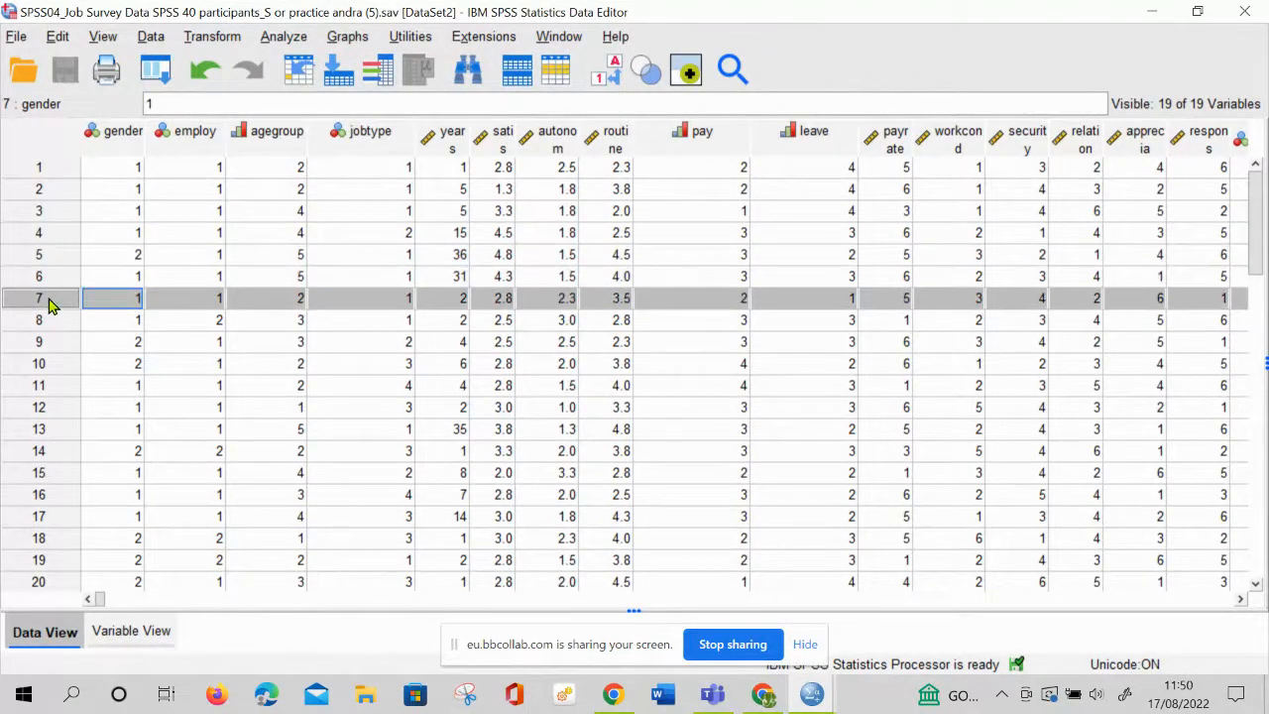
Highlight the rows of the first three respondents in turn
click(25, 171)
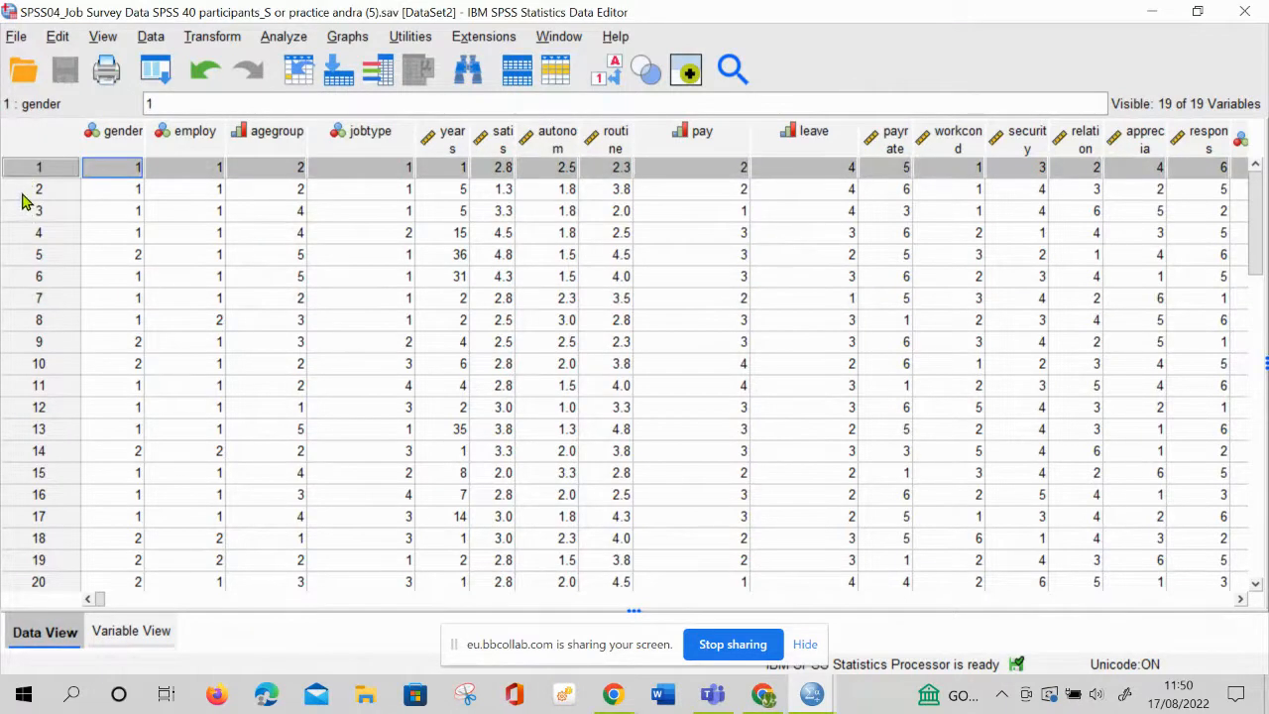
click(23, 194)
click(30, 214)
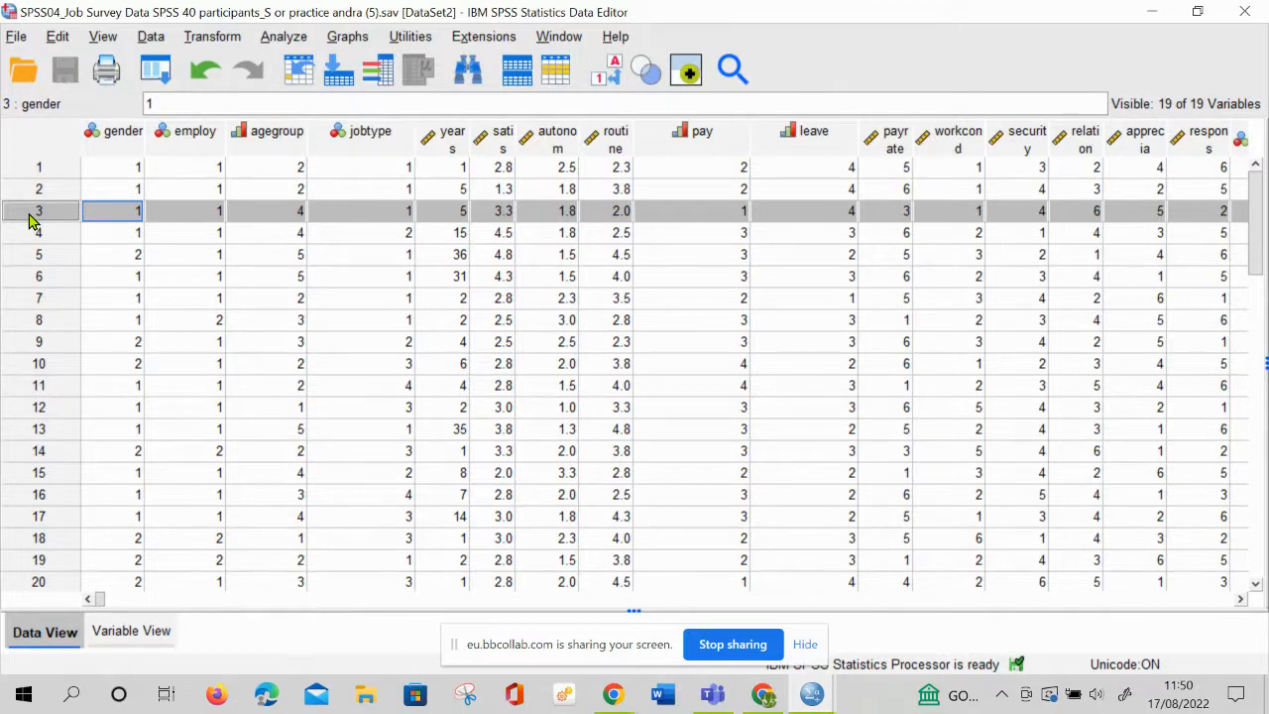
Point out gender values for cases 1 and 5, employ for 1 and 14, agegroup for 1, and years for 4 and 10
click(131, 167)
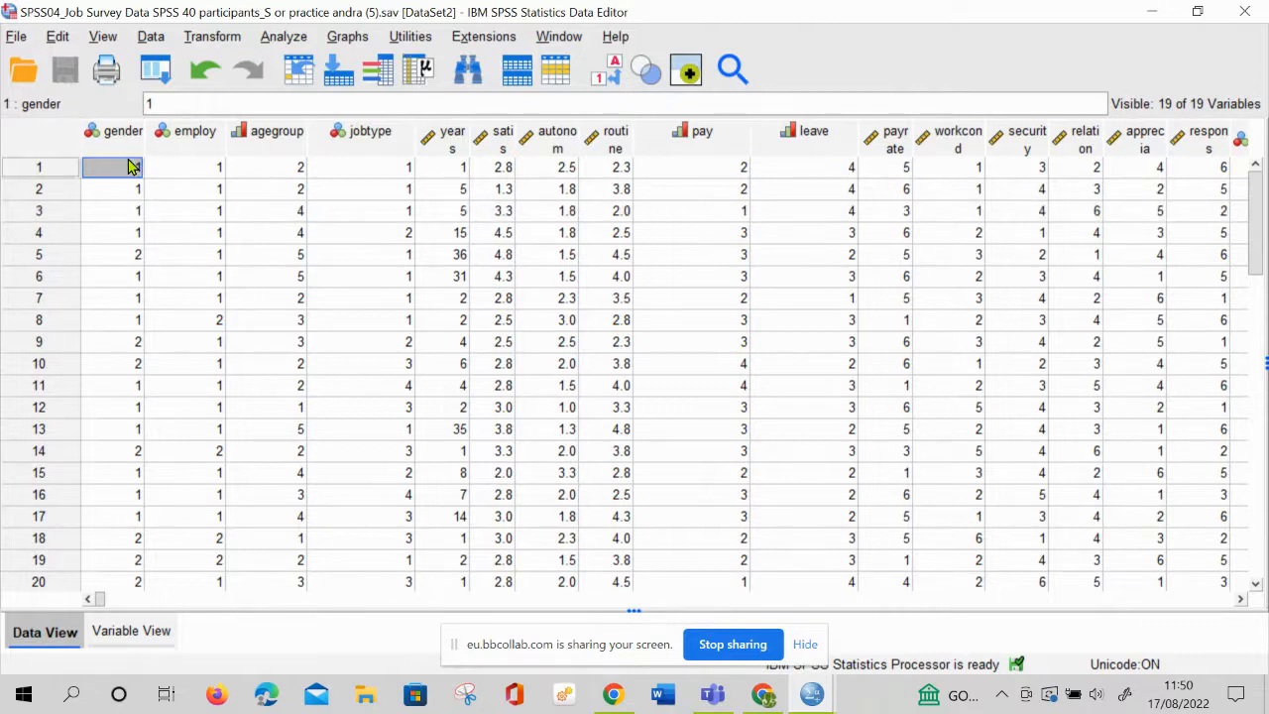
click(135, 255)
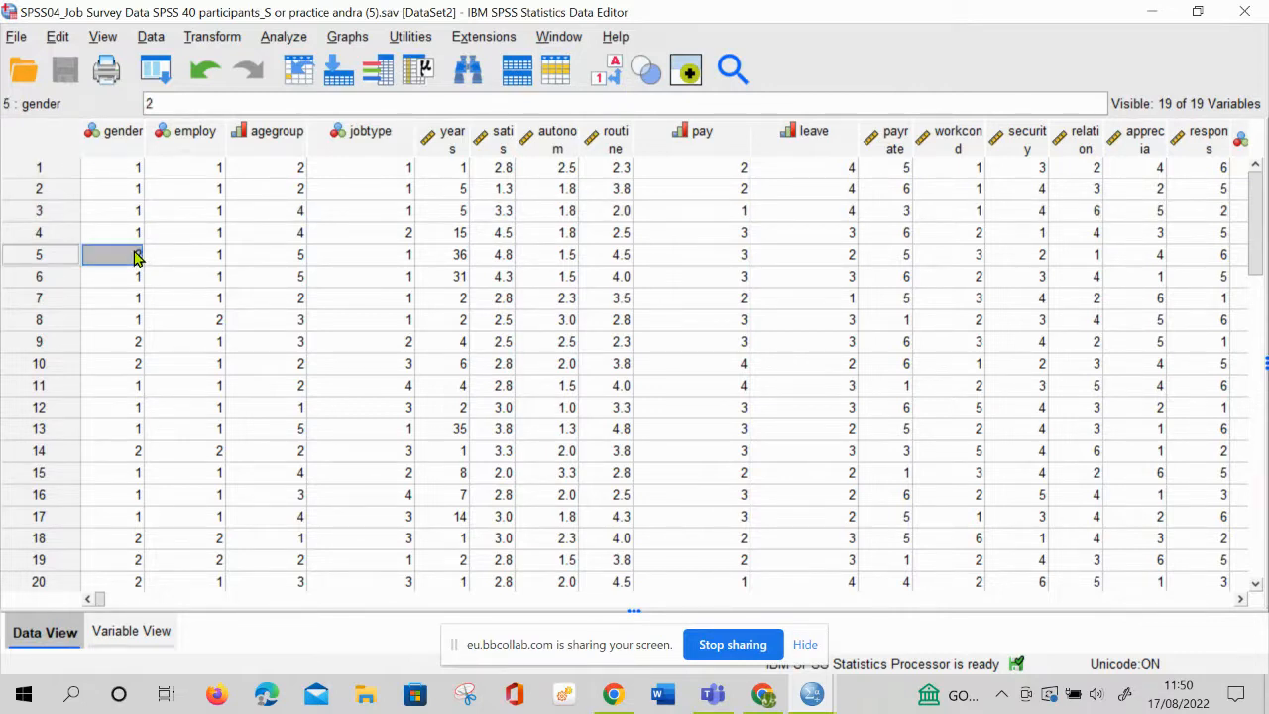
click(211, 170)
click(211, 456)
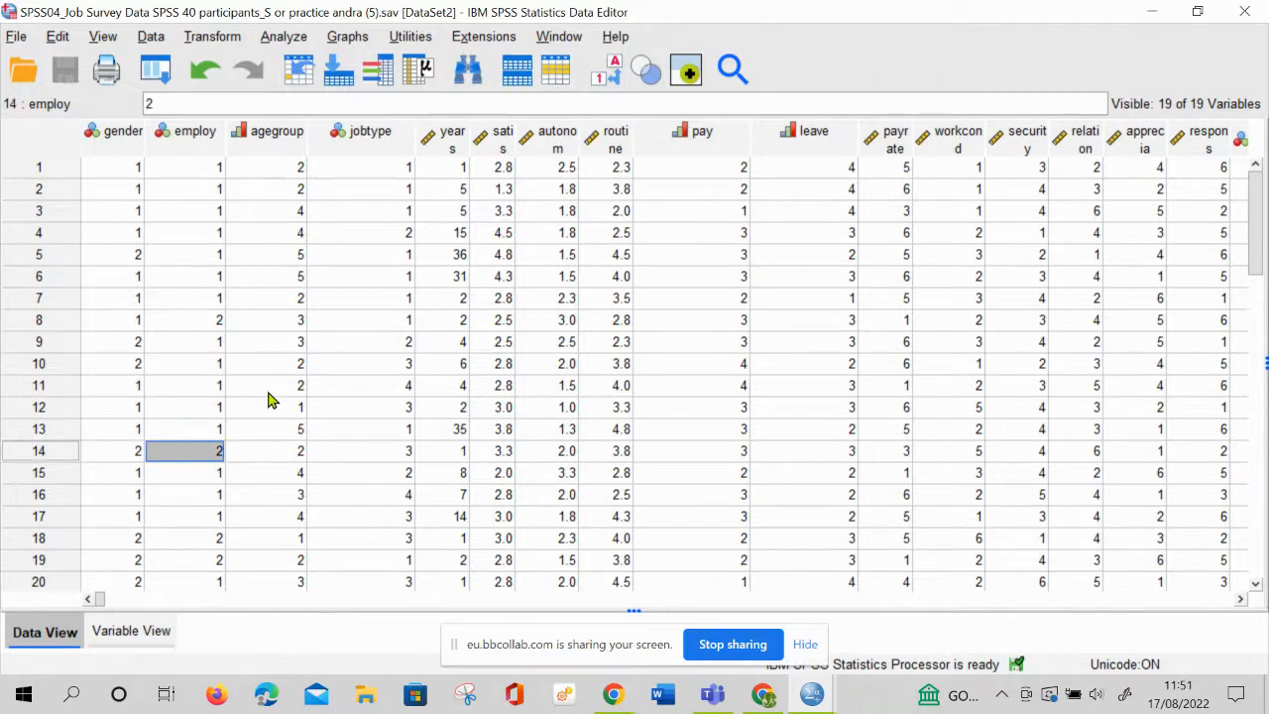
click(289, 176)
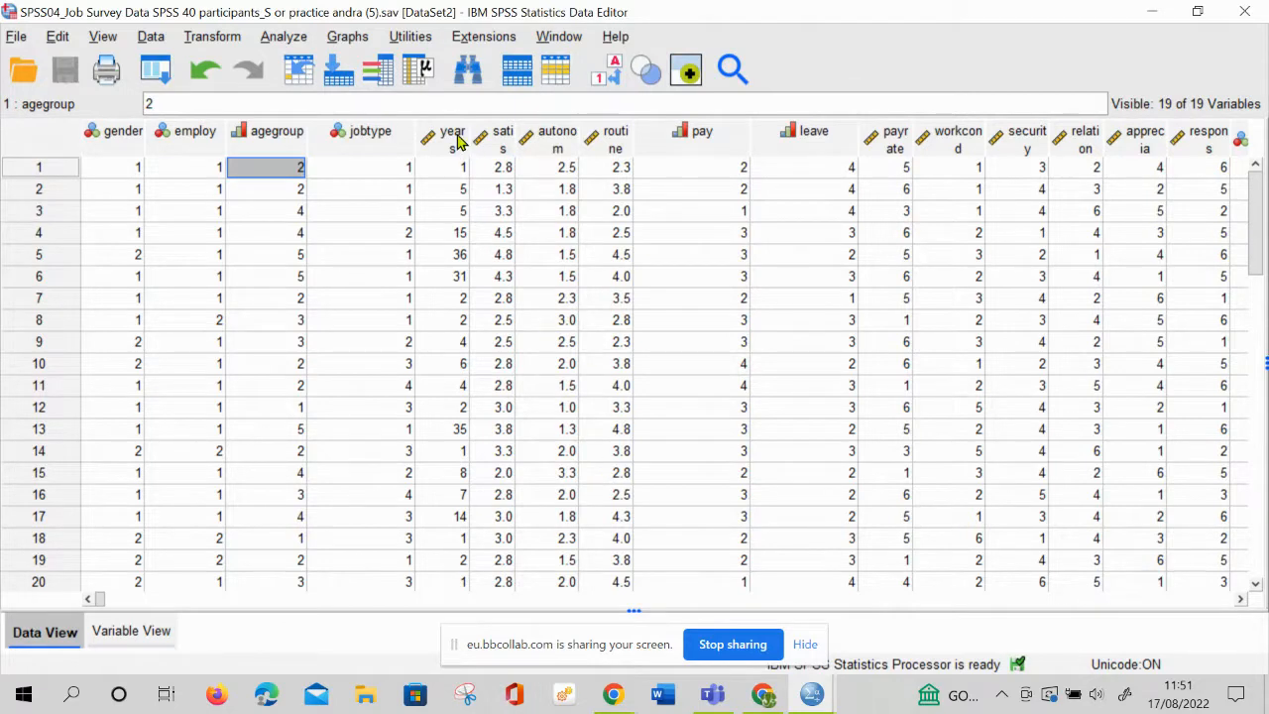
click(459, 238)
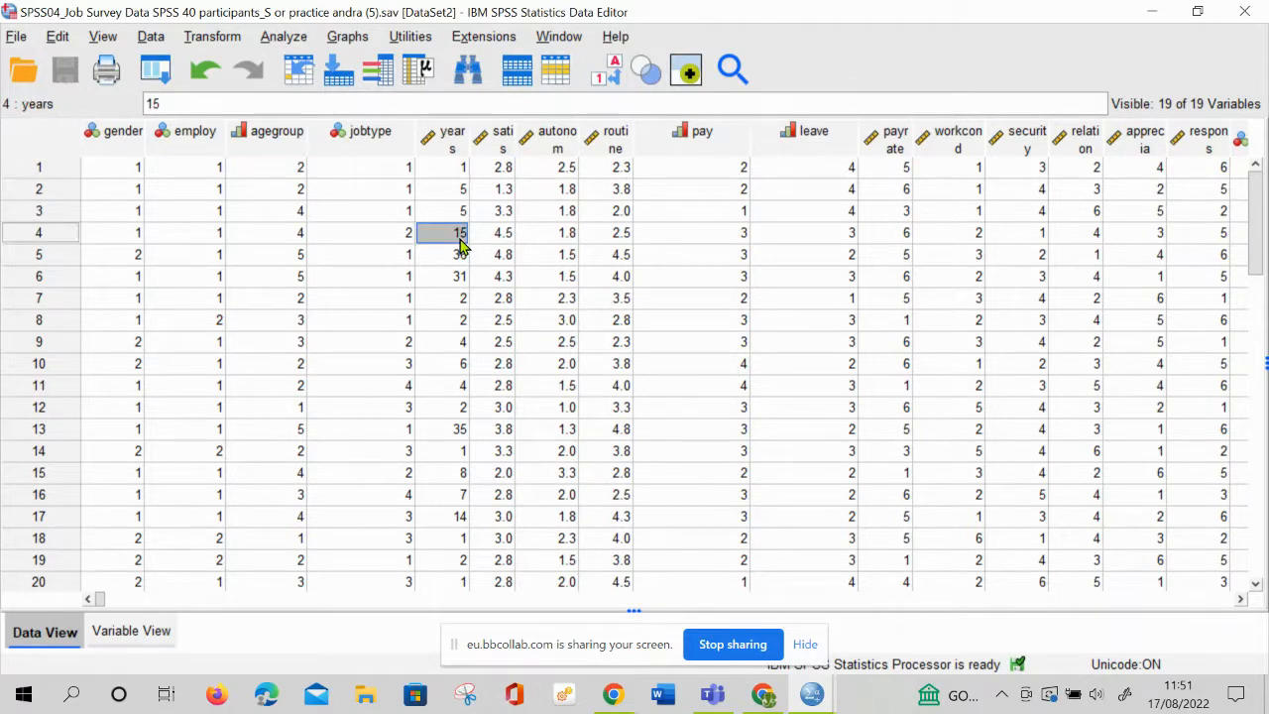
click(462, 364)
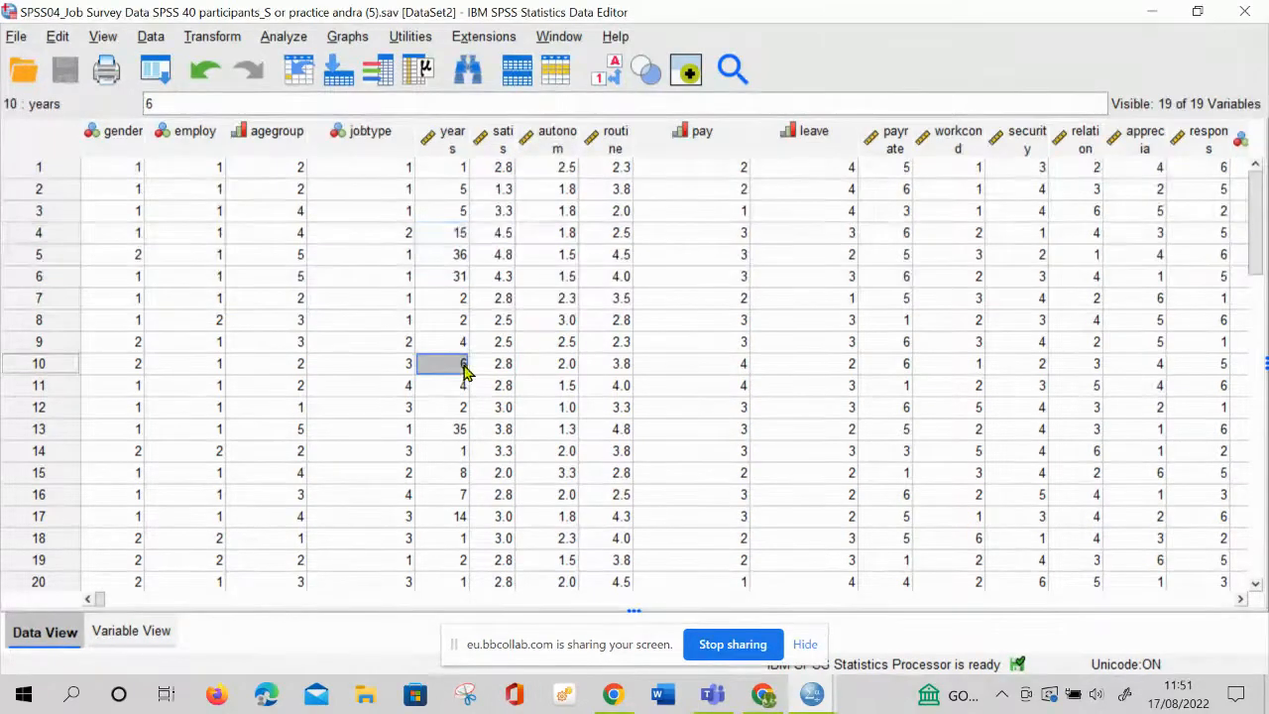
Highlight the satis, autonom and routine scale columns one after another
click(504, 144)
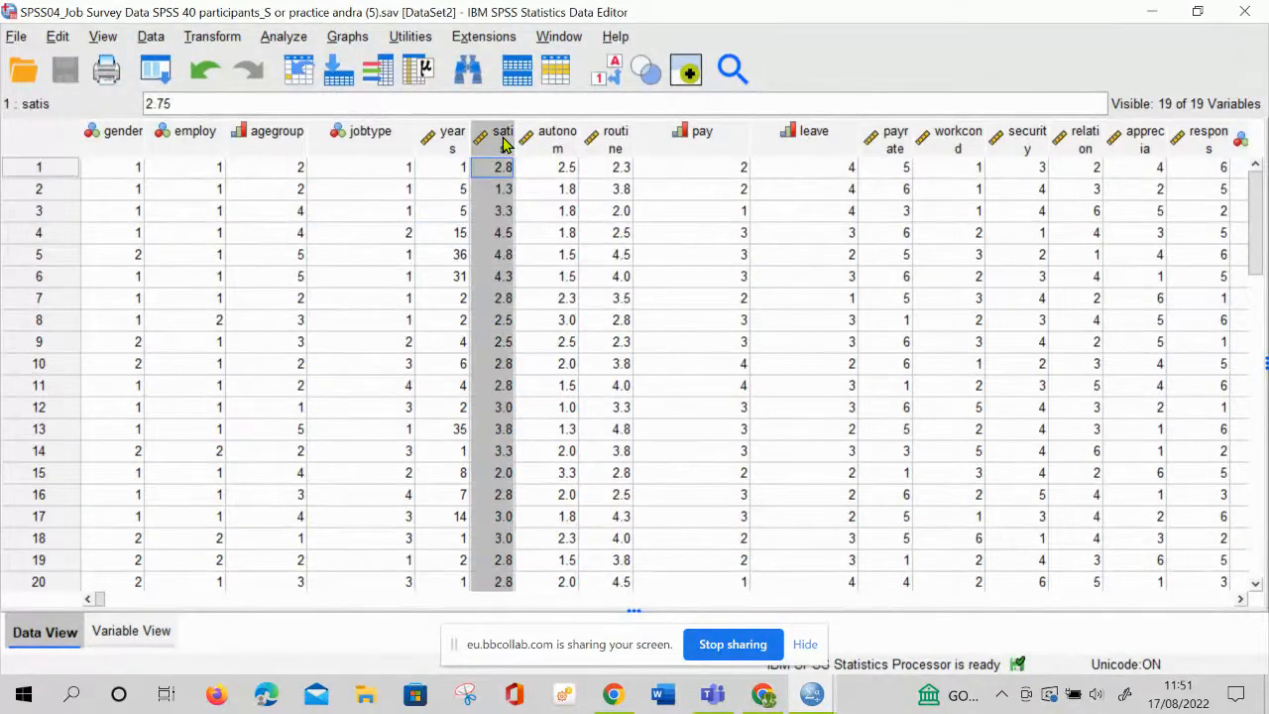
click(553, 139)
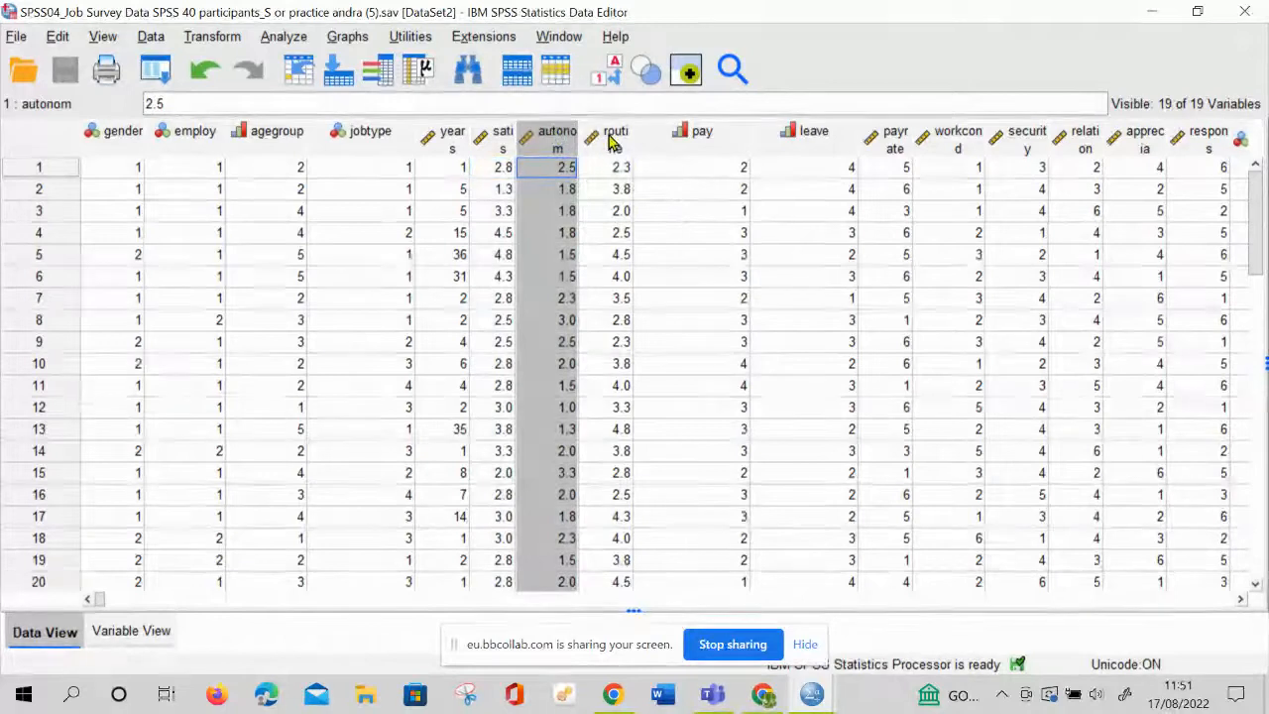
click(607, 139)
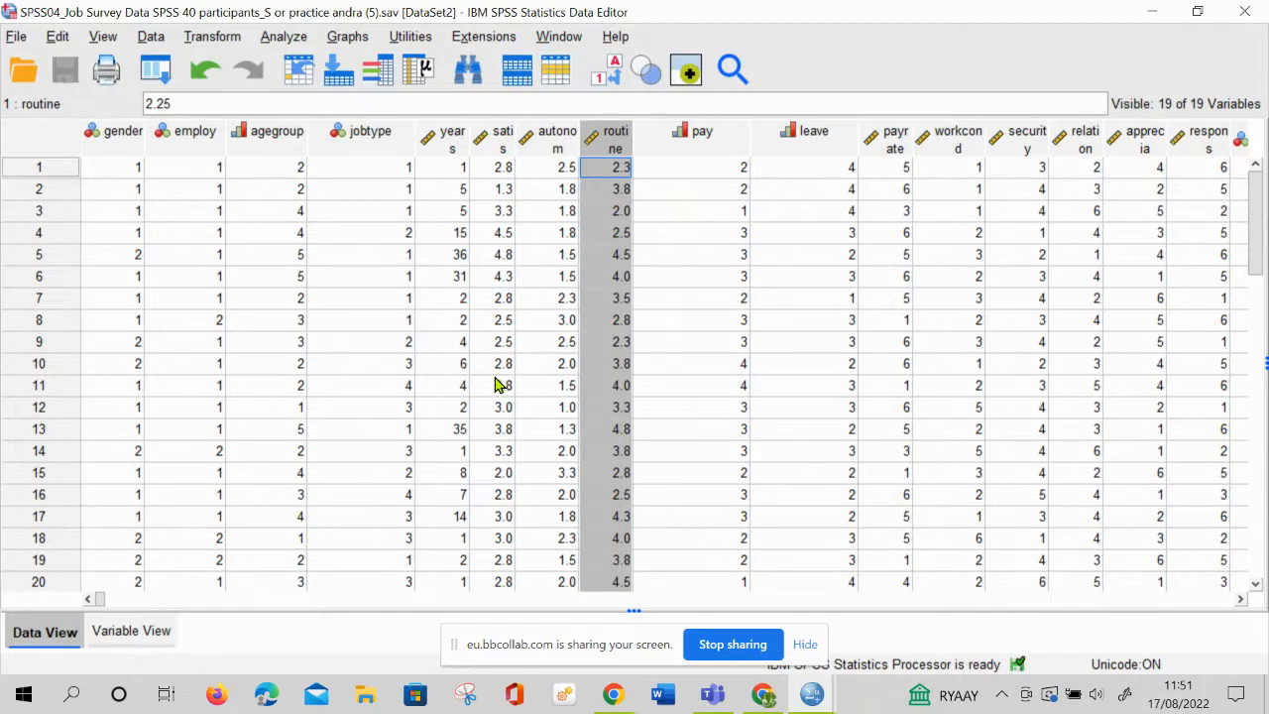
Set up a Frequencies analysis with gender, Mode of employment, agegroup and jobtype as its variables
click(284, 36)
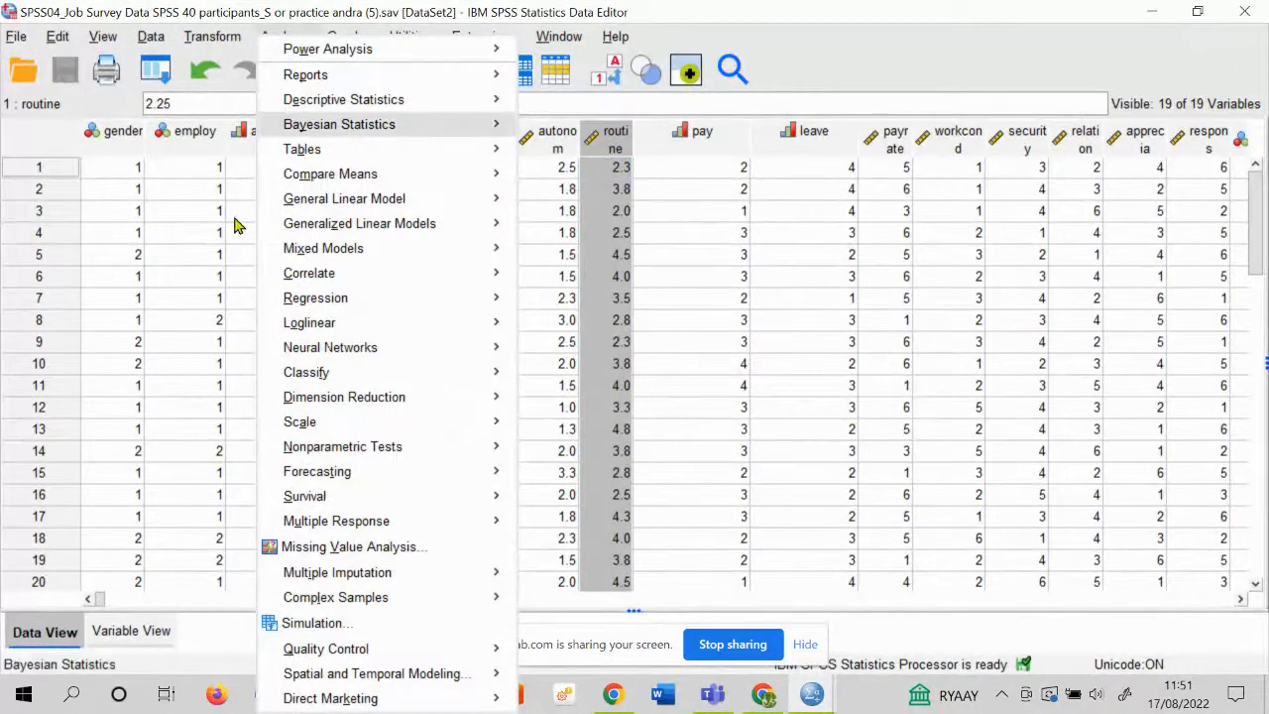
click(201, 407)
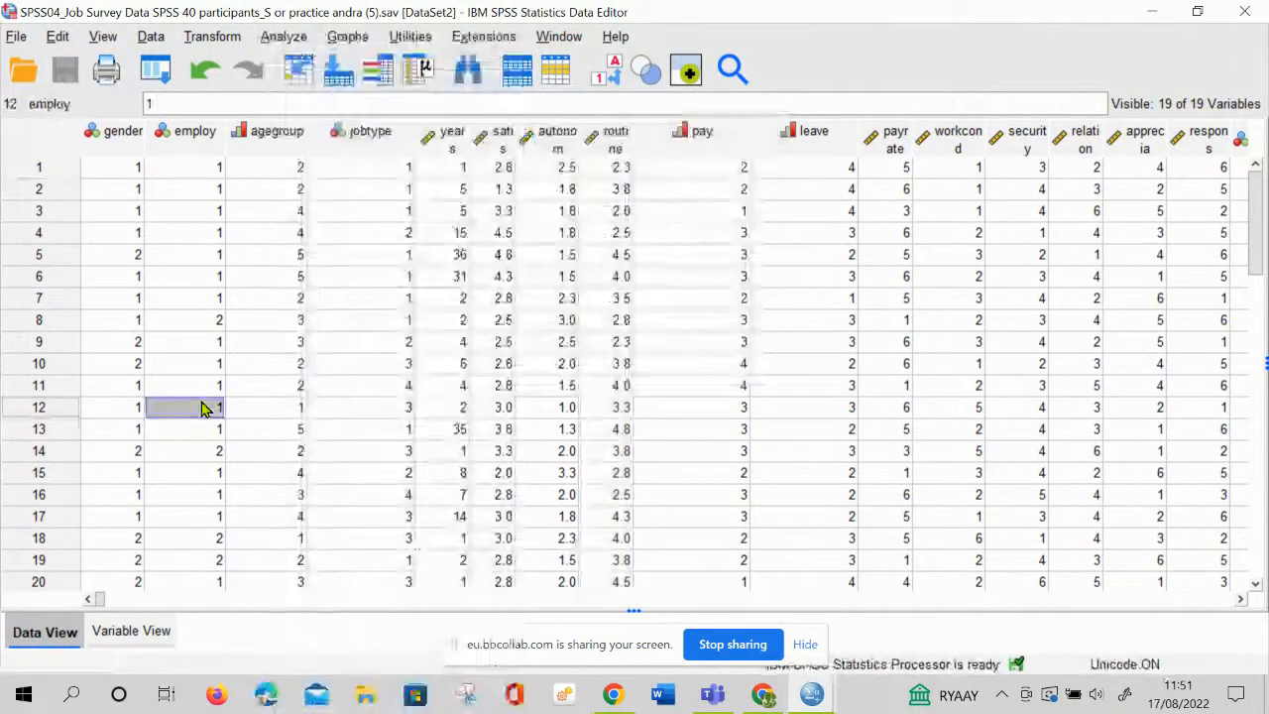
click(296, 40)
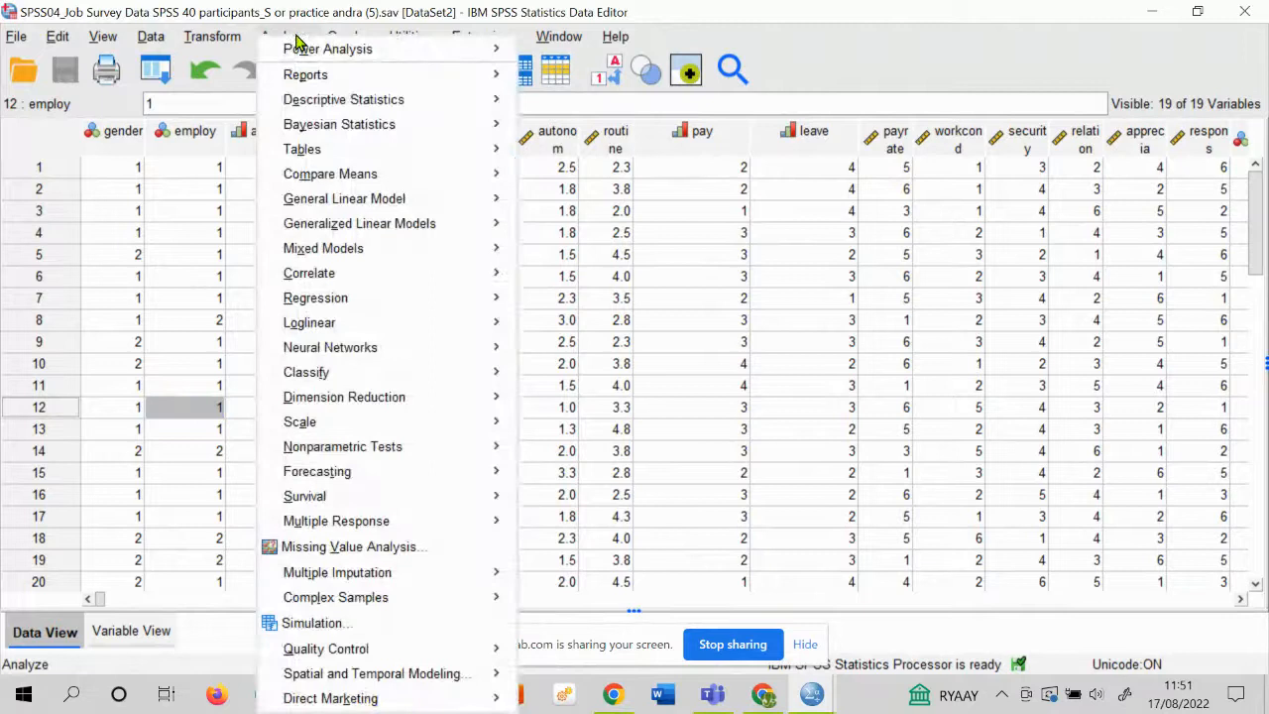
mouse_move(367, 107)
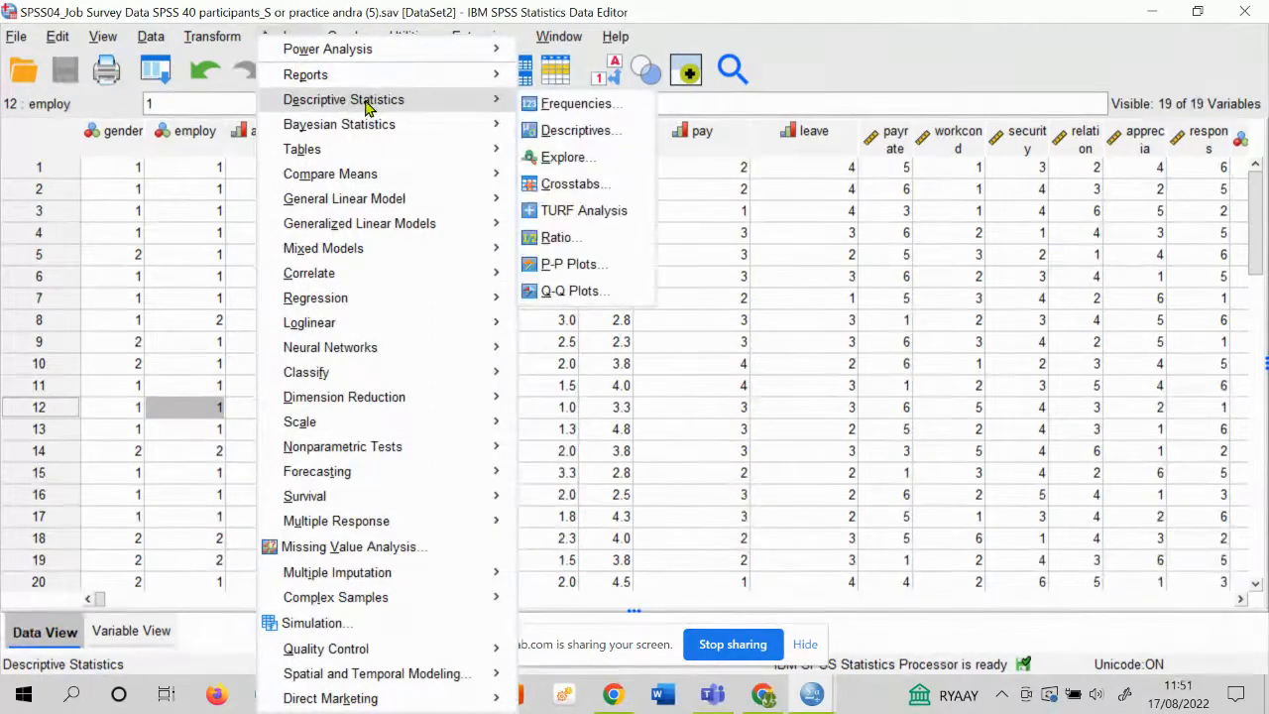
click(595, 108)
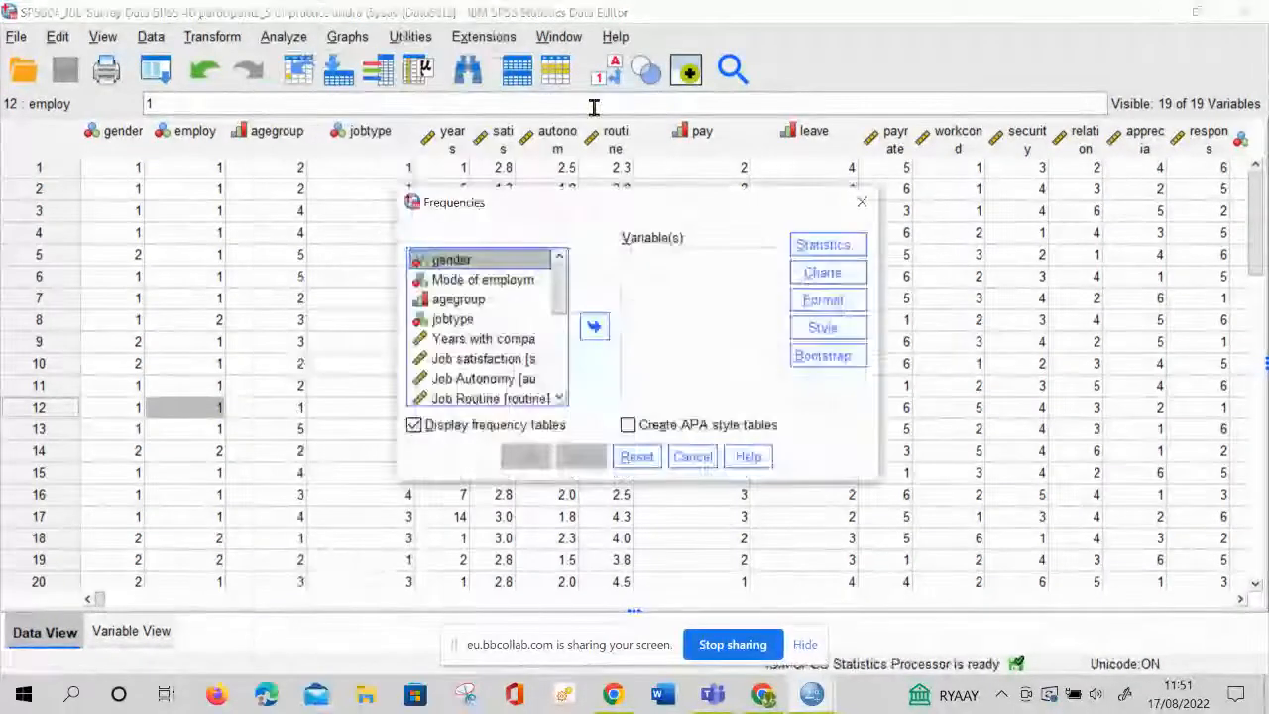
click(593, 330)
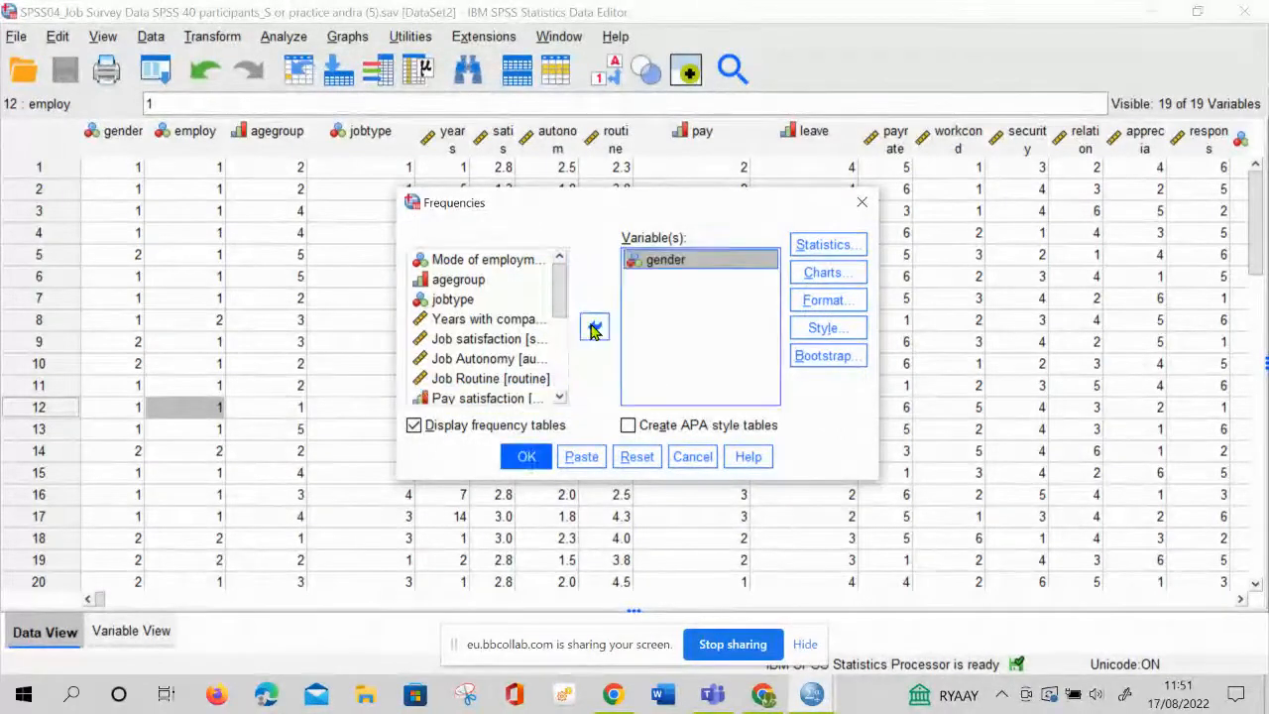
click(516, 260)
click(595, 332)
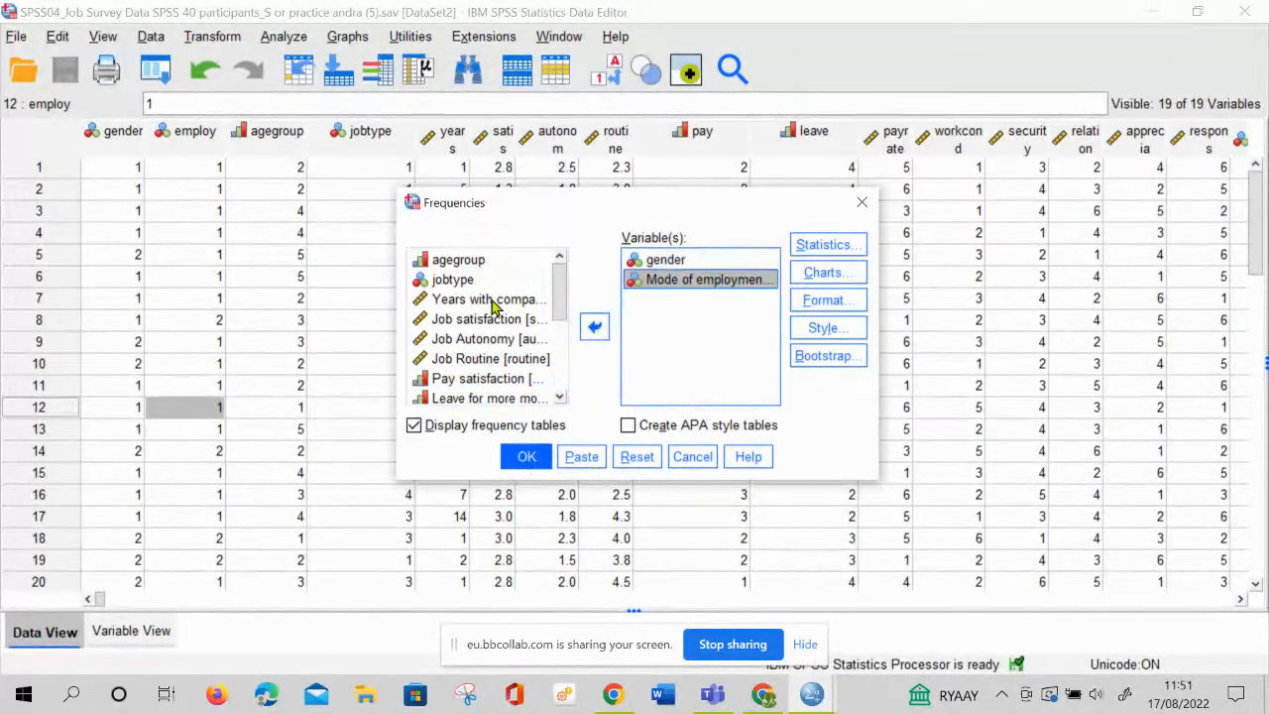
click(495, 259)
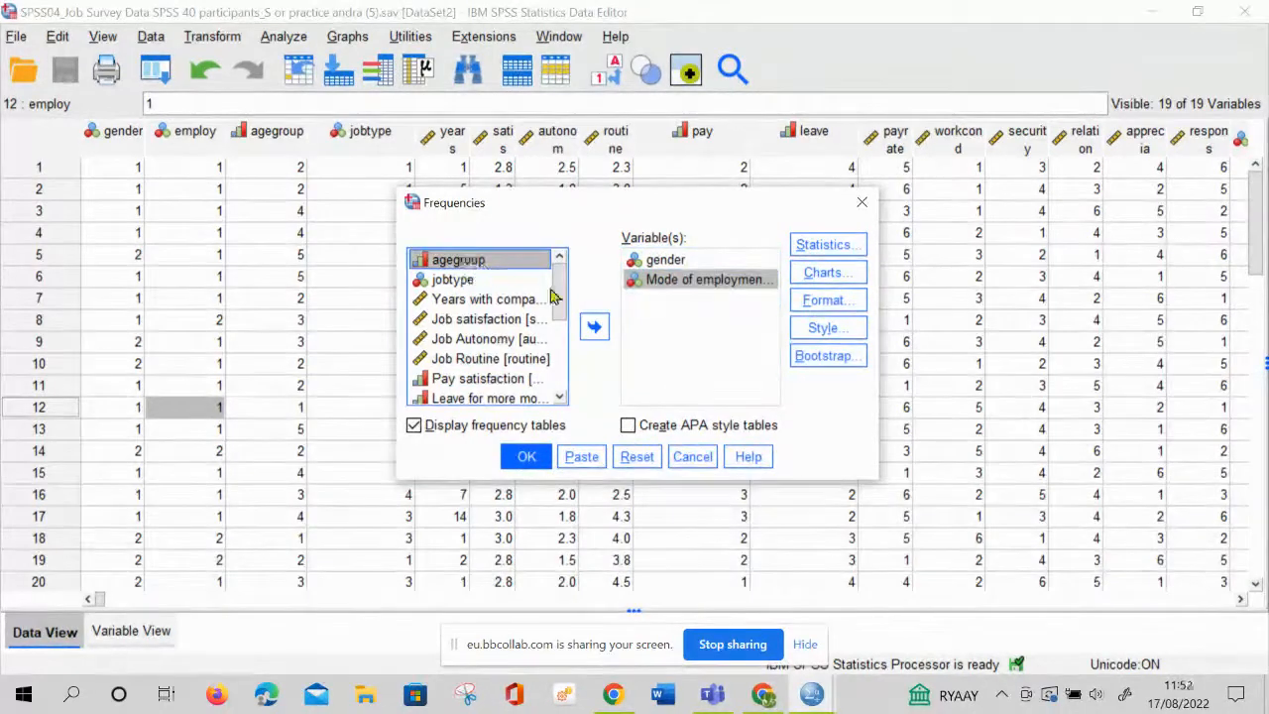
click(594, 328)
click(462, 263)
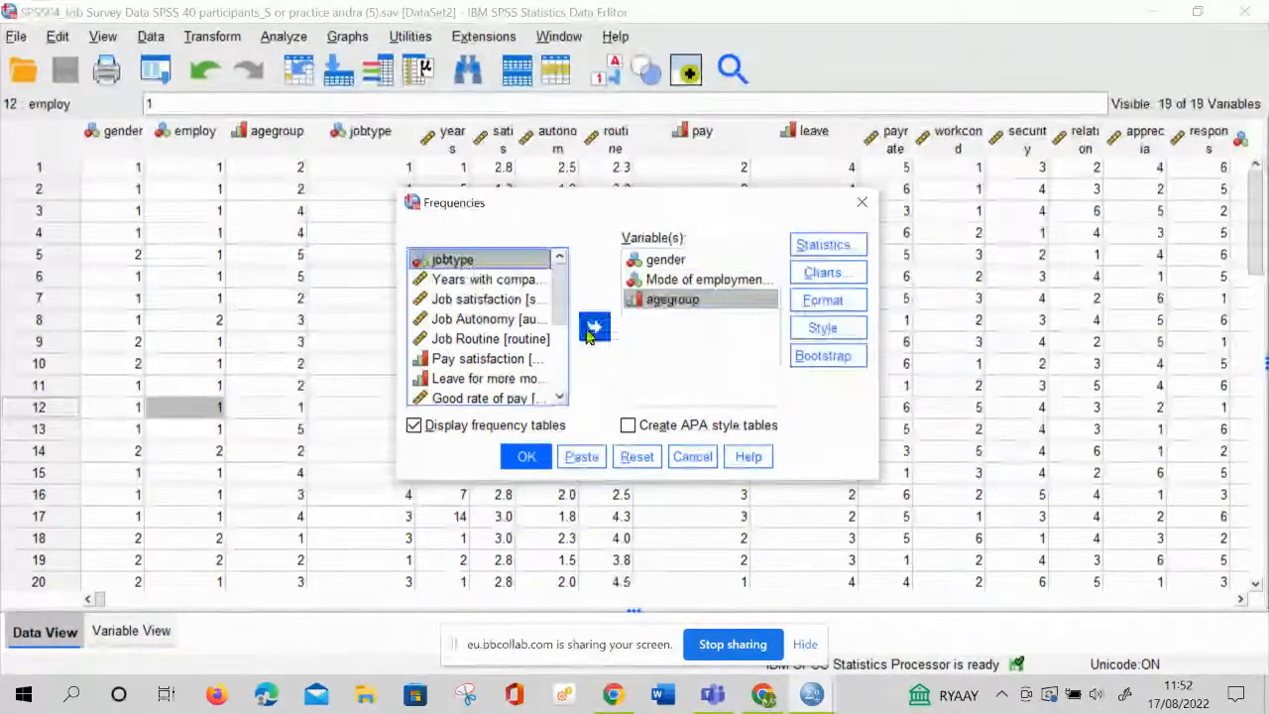
click(594, 327)
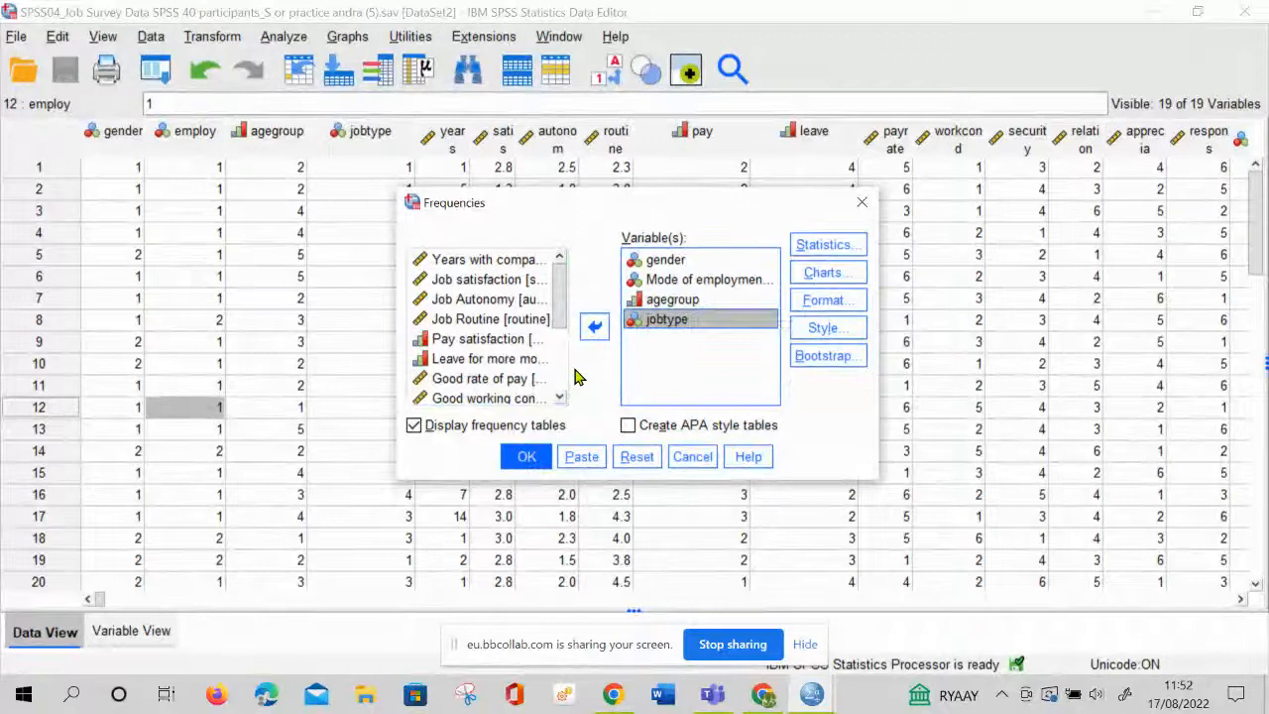
Request mean, median, mode, skewness, kurtosis, minimum, maximum and standard deviation as the statistics for the Frequencies analysis
click(831, 244)
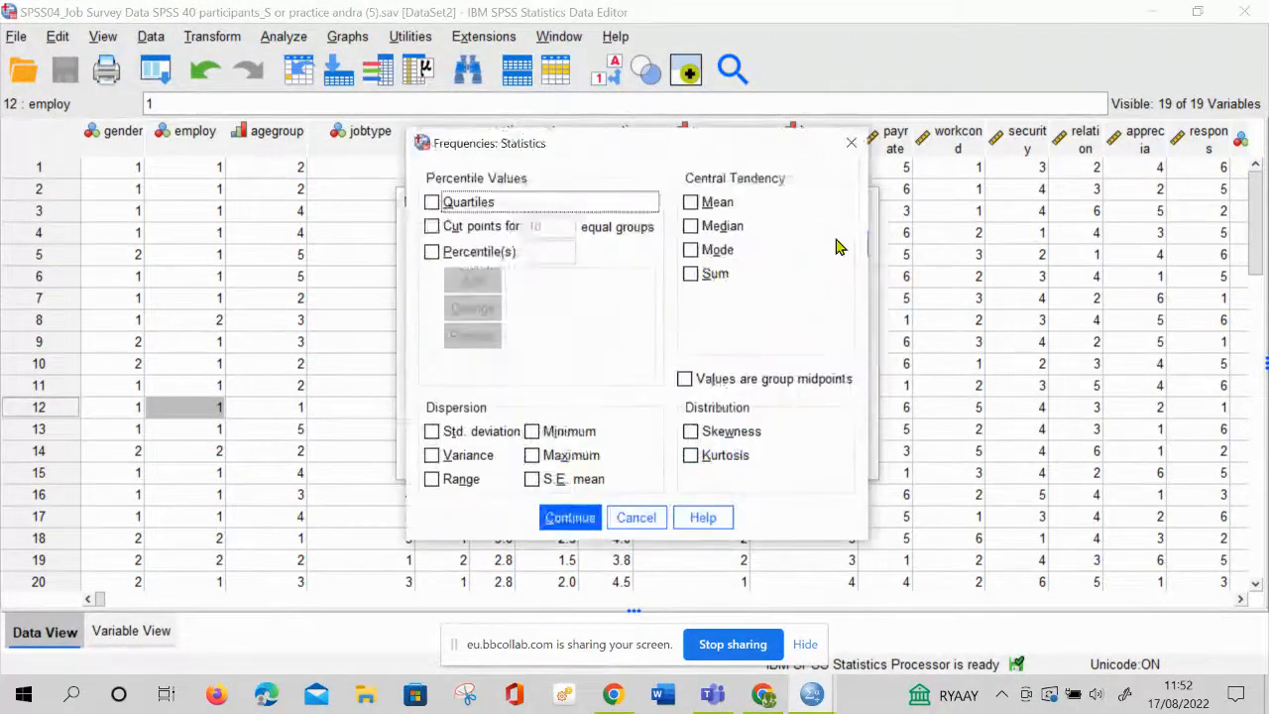
click(722, 205)
click(727, 227)
click(729, 253)
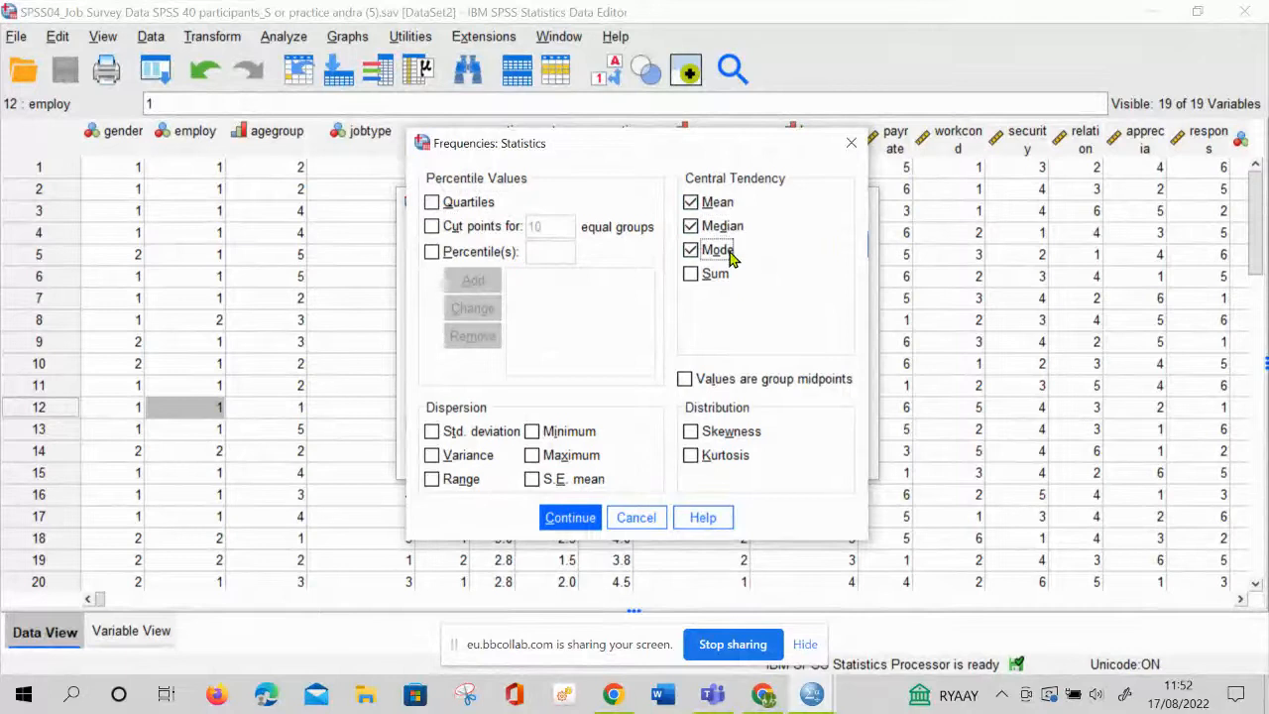
click(730, 430)
click(734, 455)
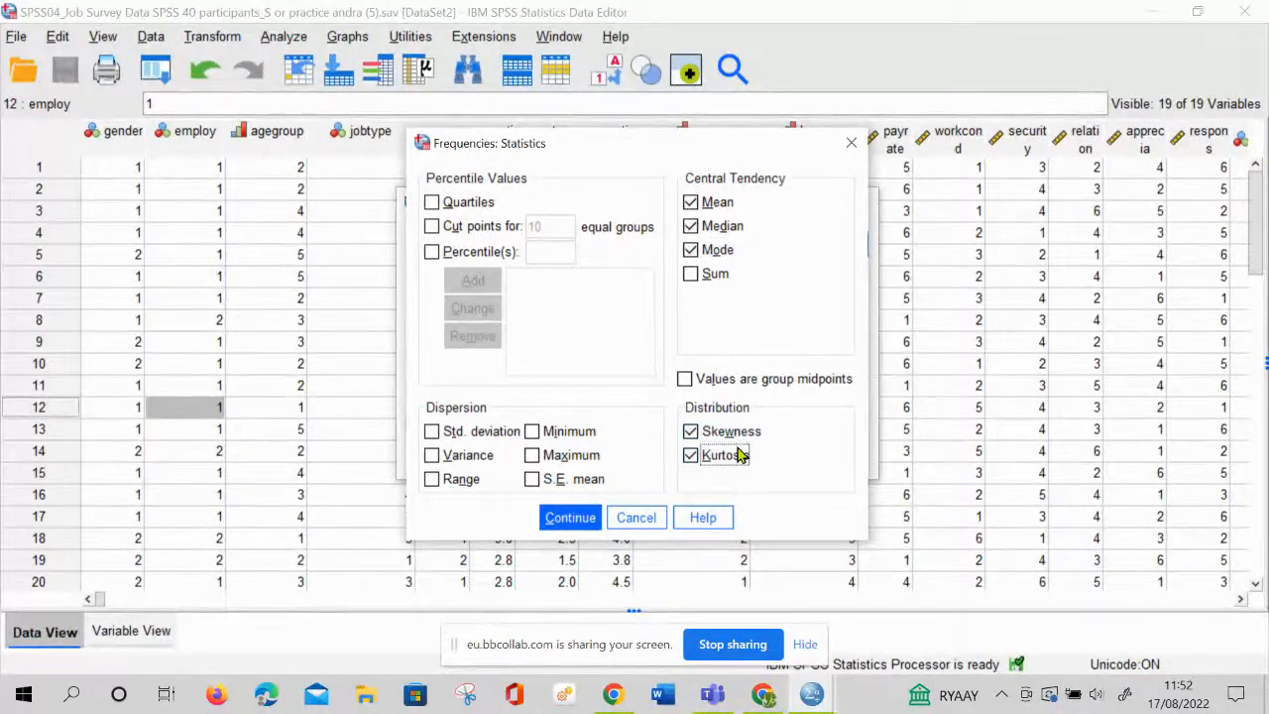
click(561, 434)
click(567, 456)
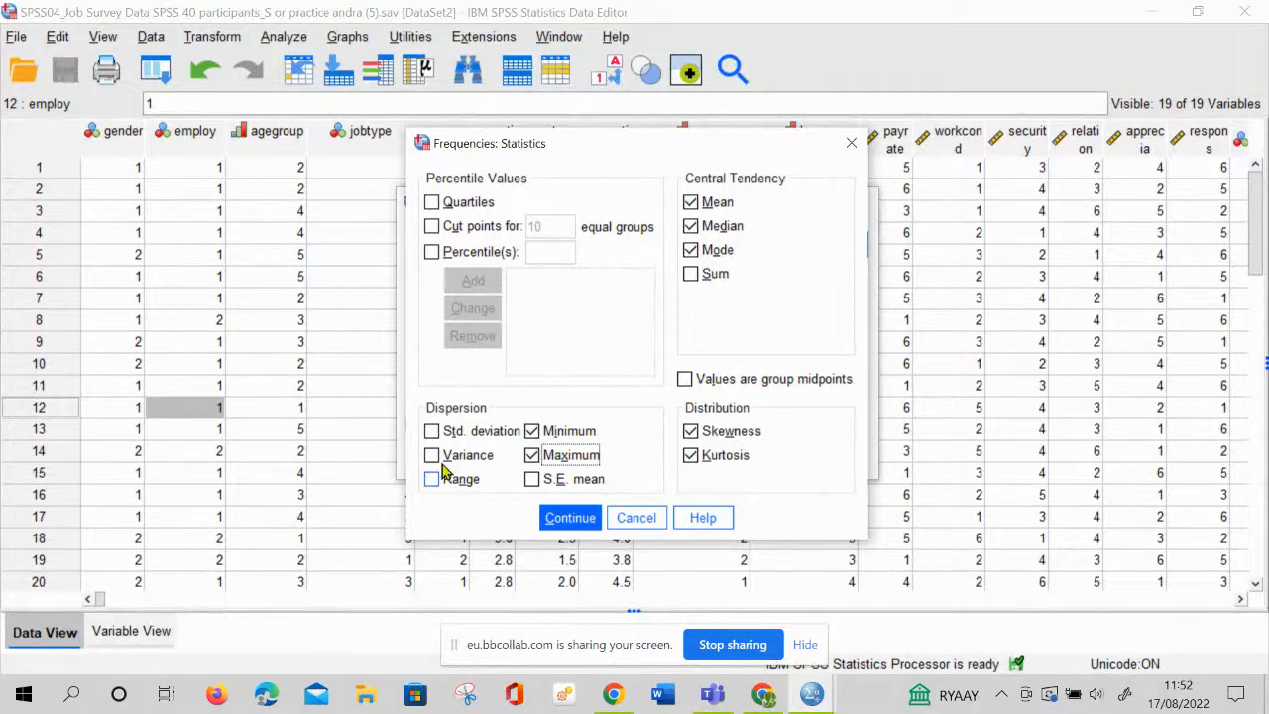
click(433, 431)
click(570, 517)
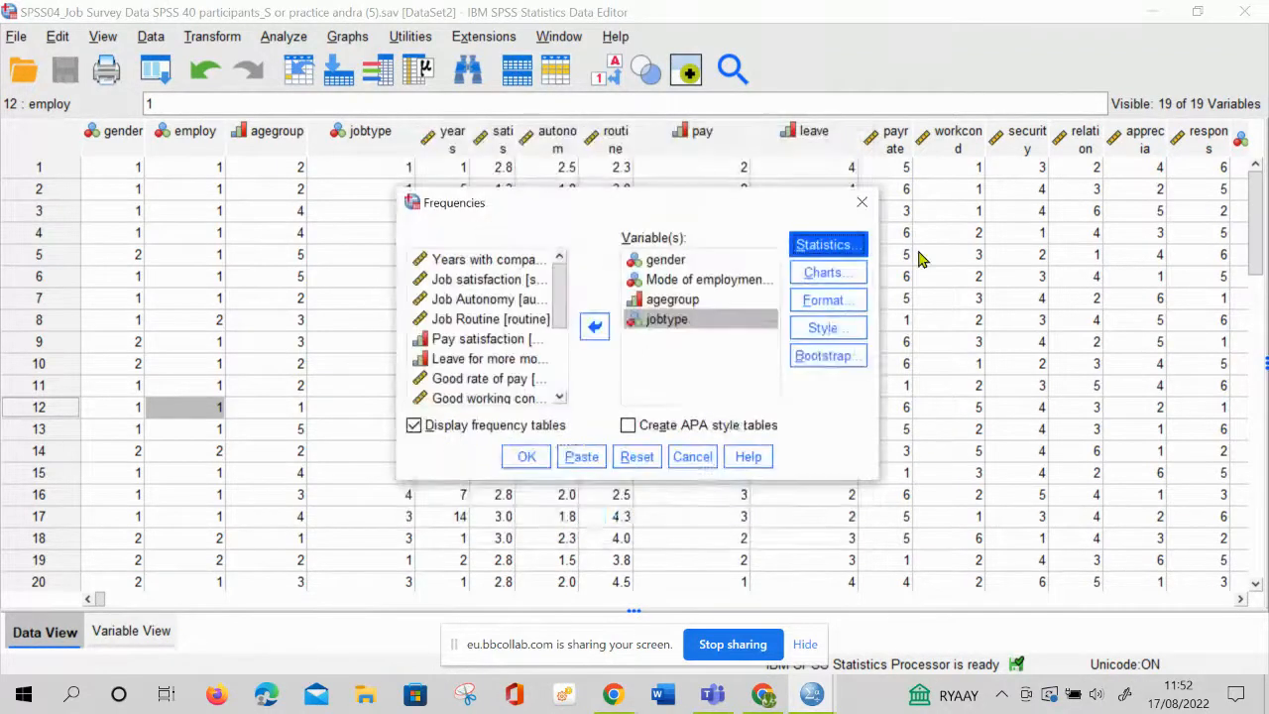
Add bar charts with percentages as chart values to the Frequencies analysis
click(838, 274)
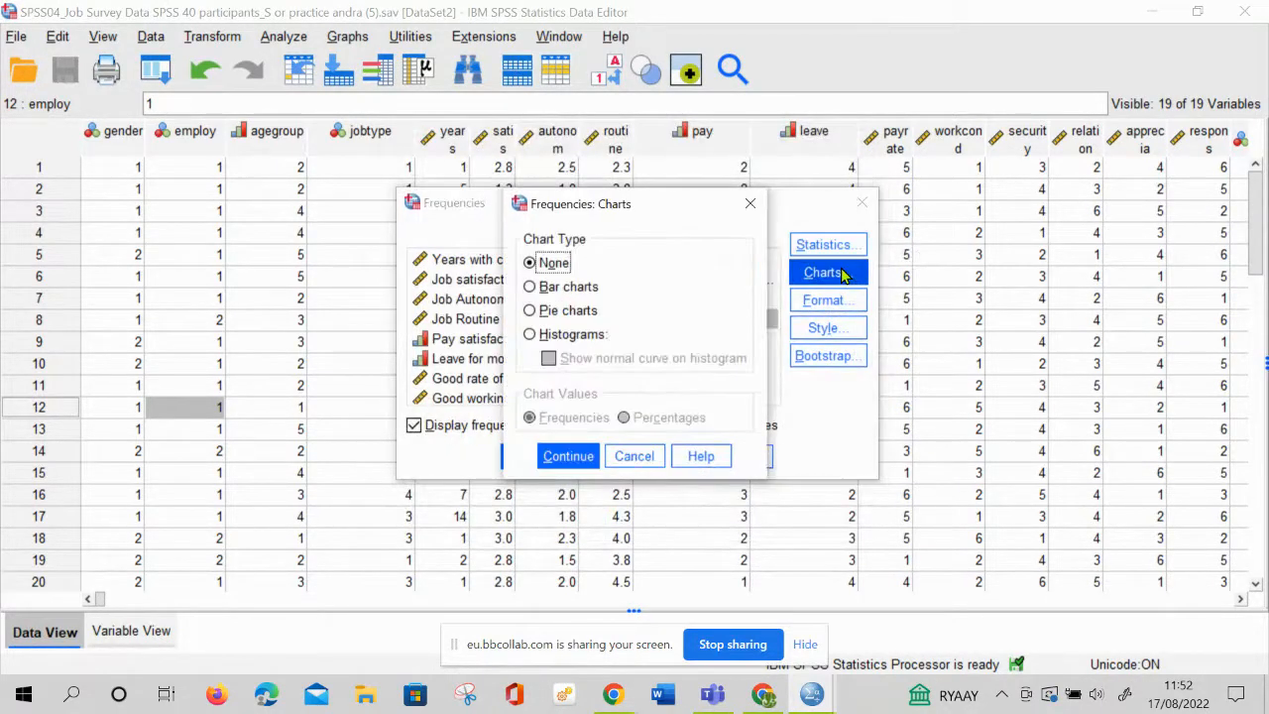
click(595, 289)
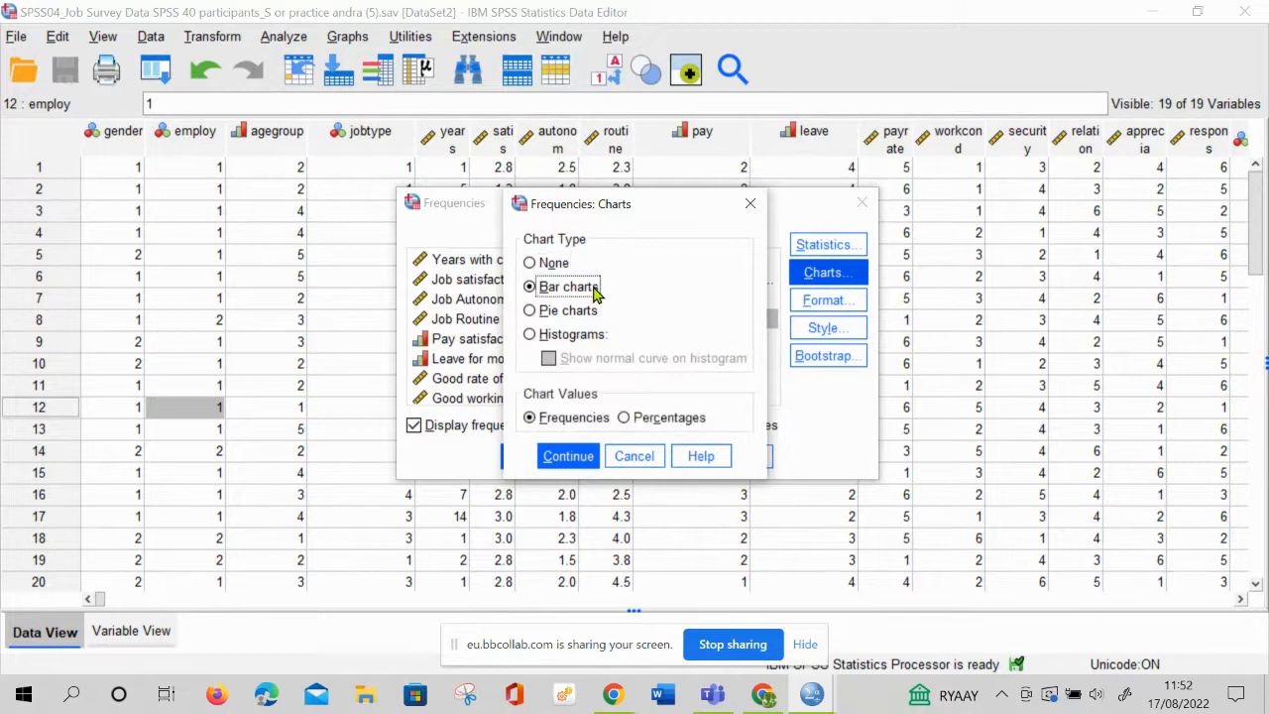
click(625, 419)
click(569, 456)
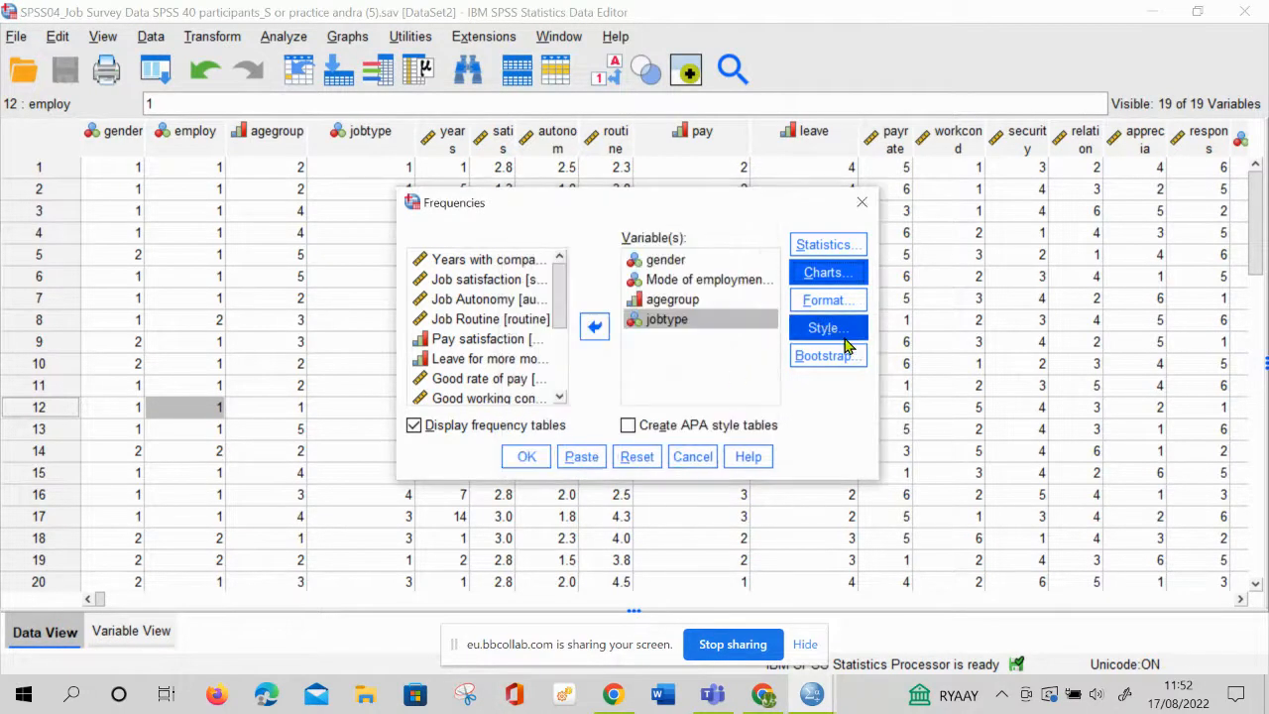
Run the Frequencies analysis of the background variables and examine its statistics and the gender, Mode of employment, agegroup and jobtype frequency tables
click(527, 457)
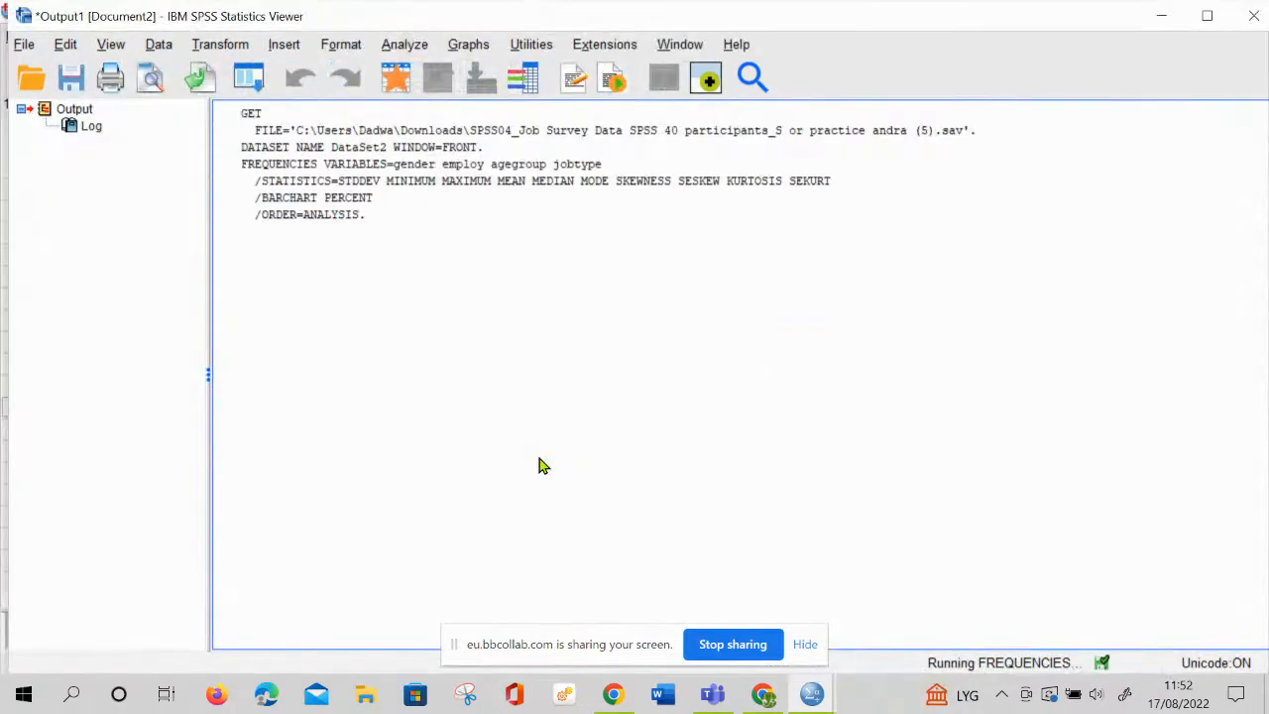
click(570, 491)
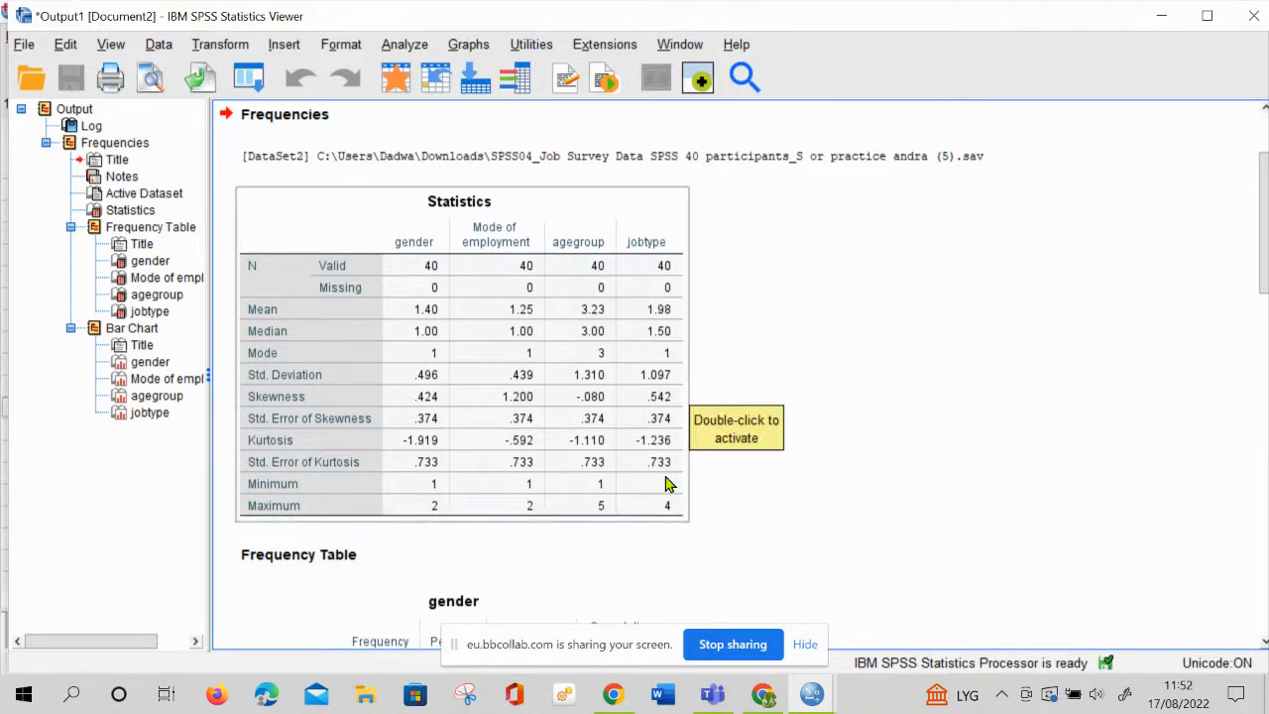
scroll(640, 426, down, 3)
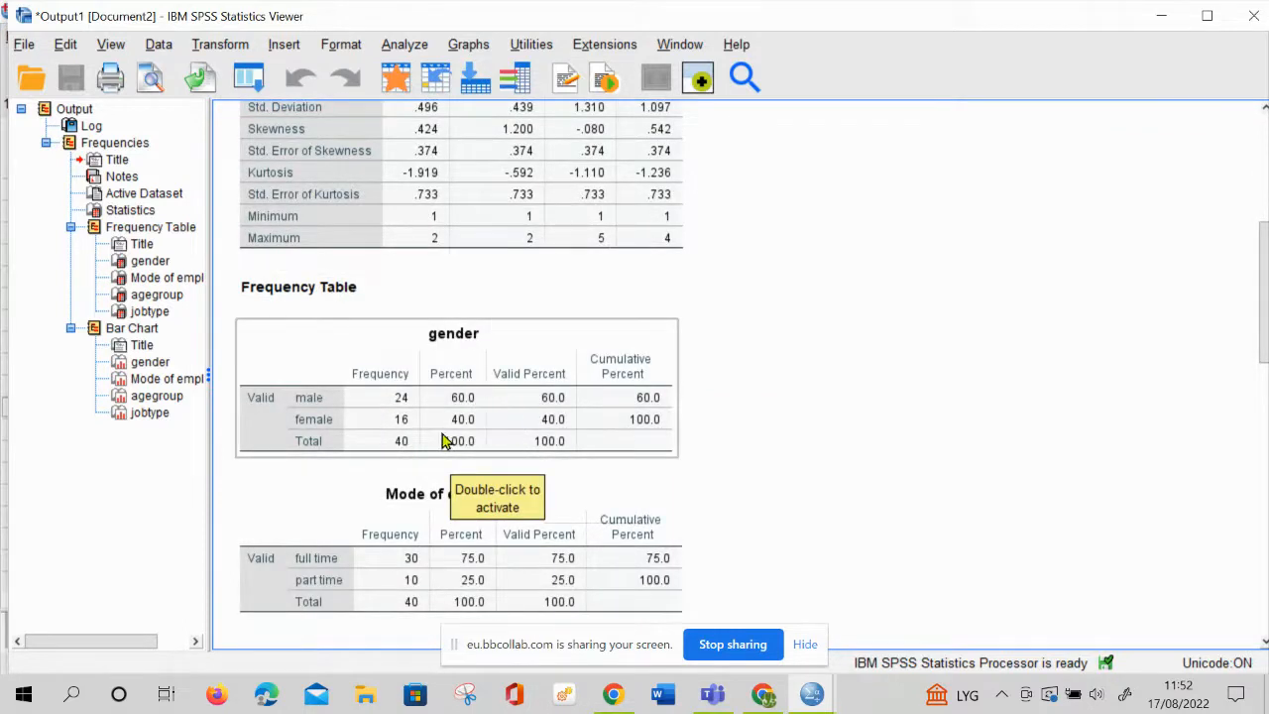
scroll(557, 441, down, 2)
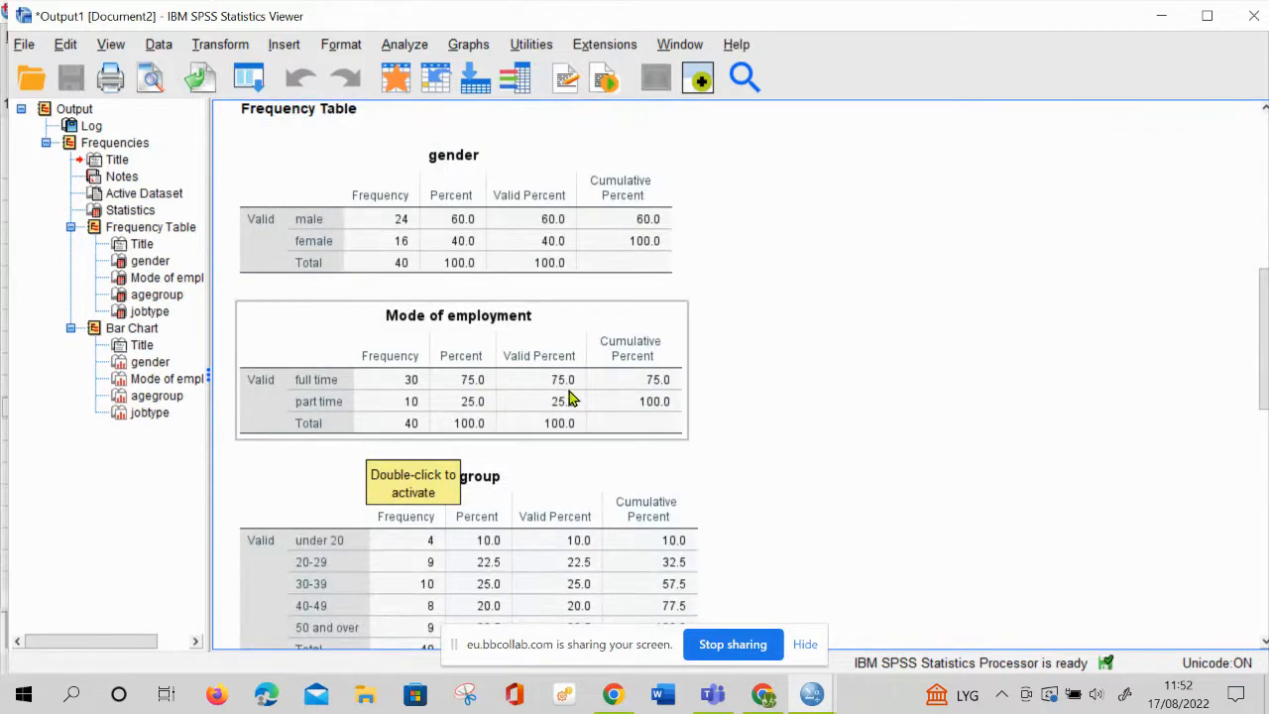
click(578, 461)
scroll(578, 461, down, 1)
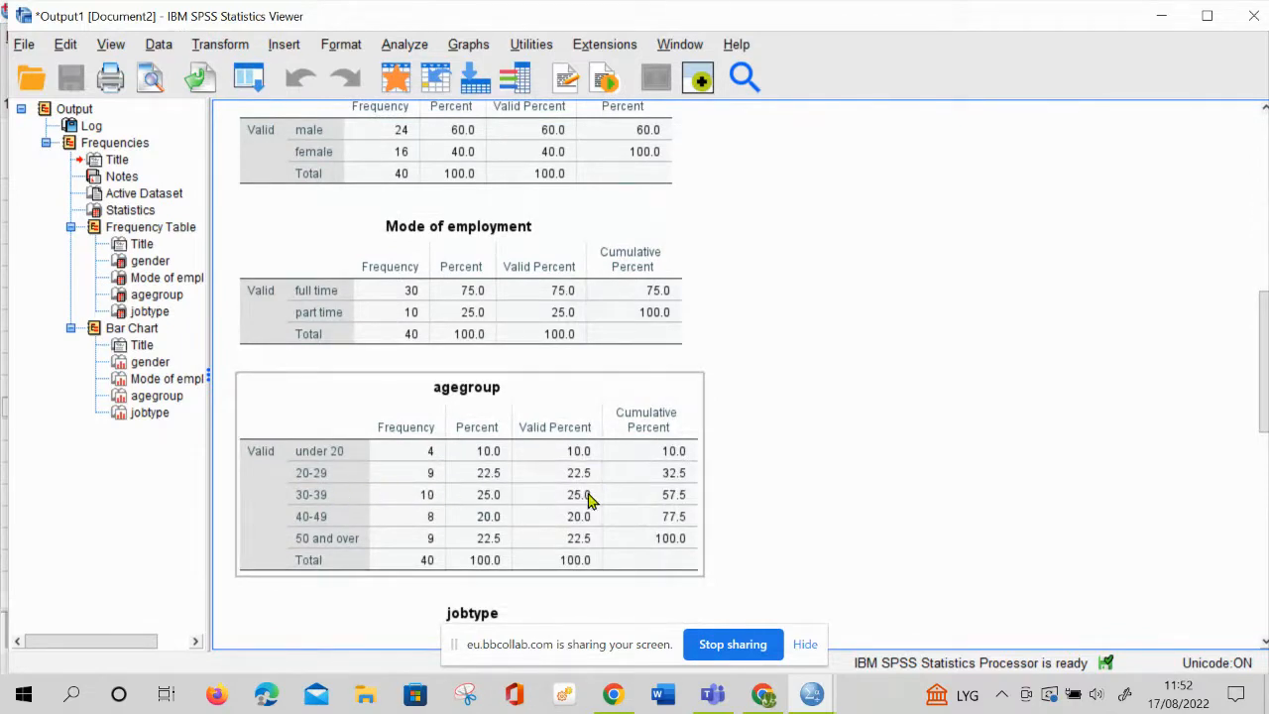
click(557, 579)
scroll(526, 583, down, 5)
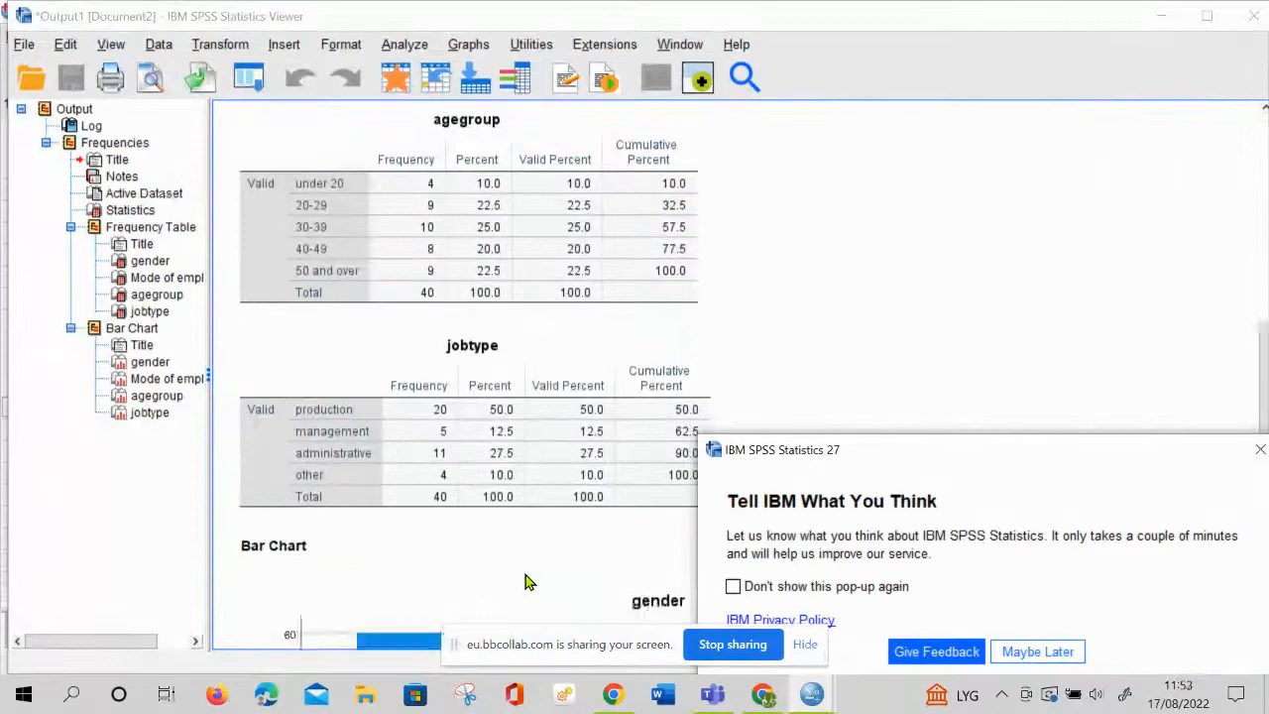
scroll(510, 545, down, 3)
click(427, 312)
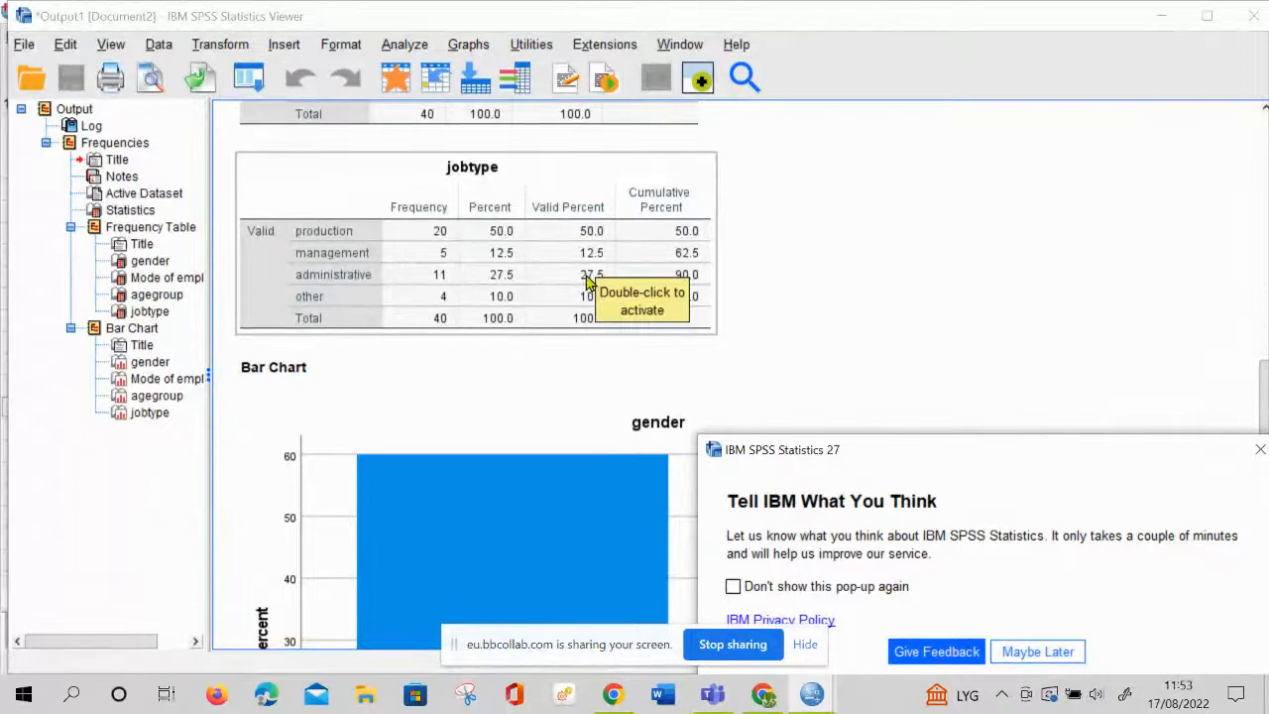
Review the percentage bar charts of the background variables, postponing the IBM feedback request
scroll(668, 364, down, 4)
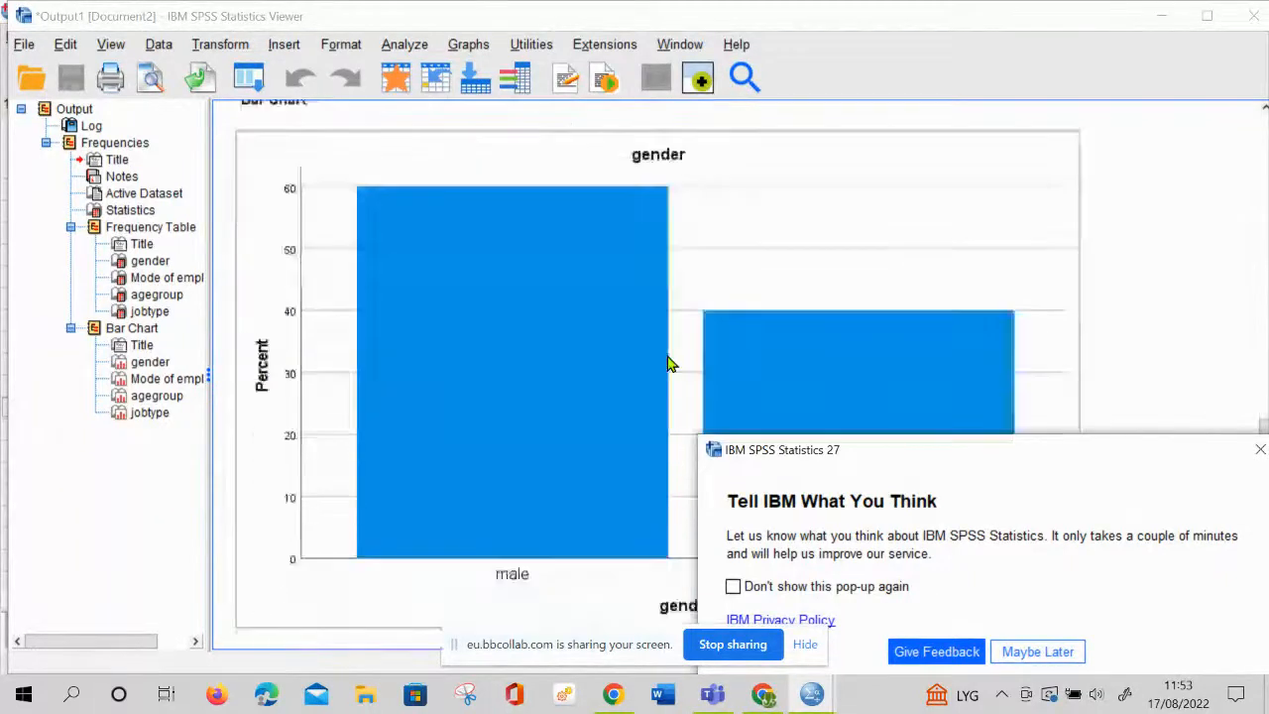
scroll(667, 364, down, 1)
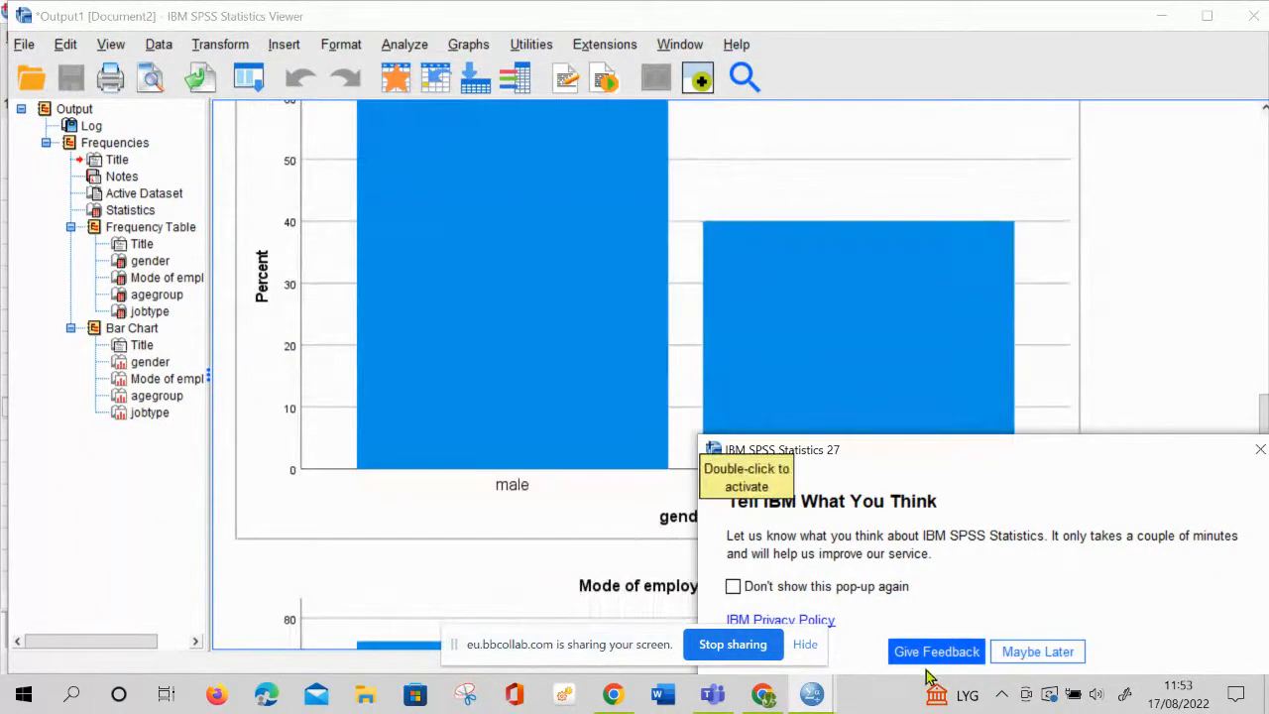
click(1068, 658)
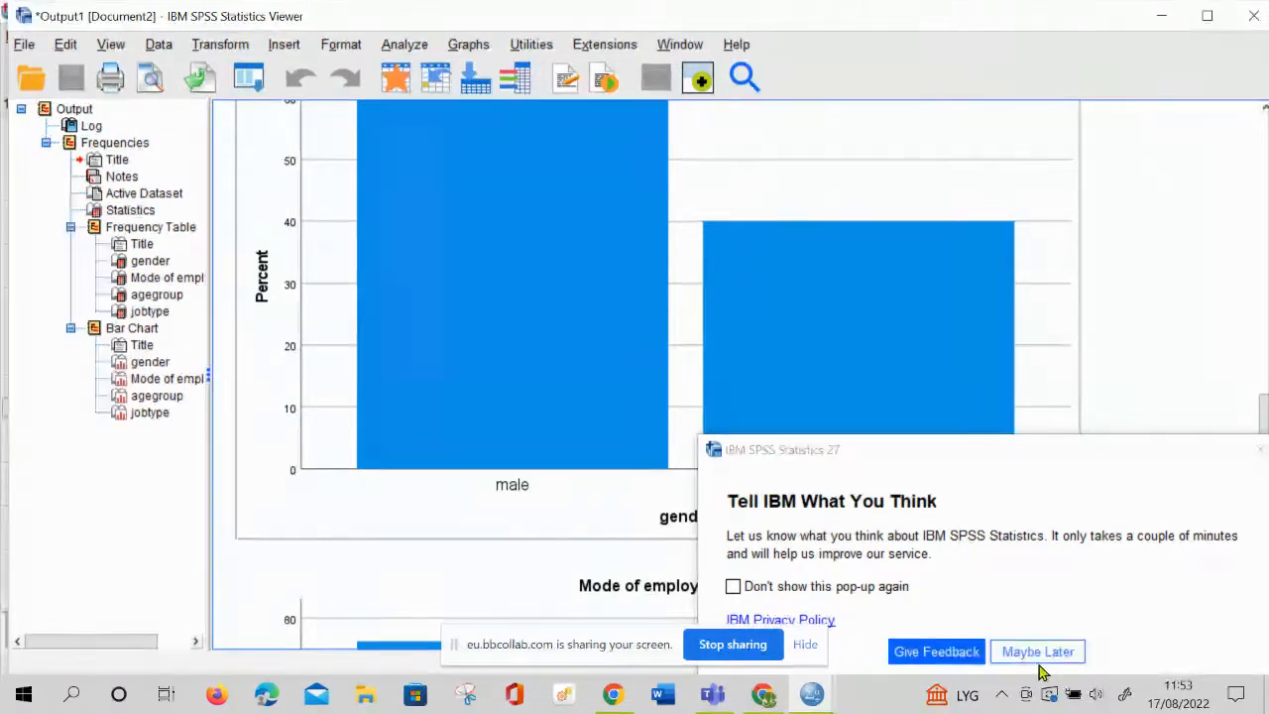
click(1035, 653)
scroll(821, 532, down, 15)
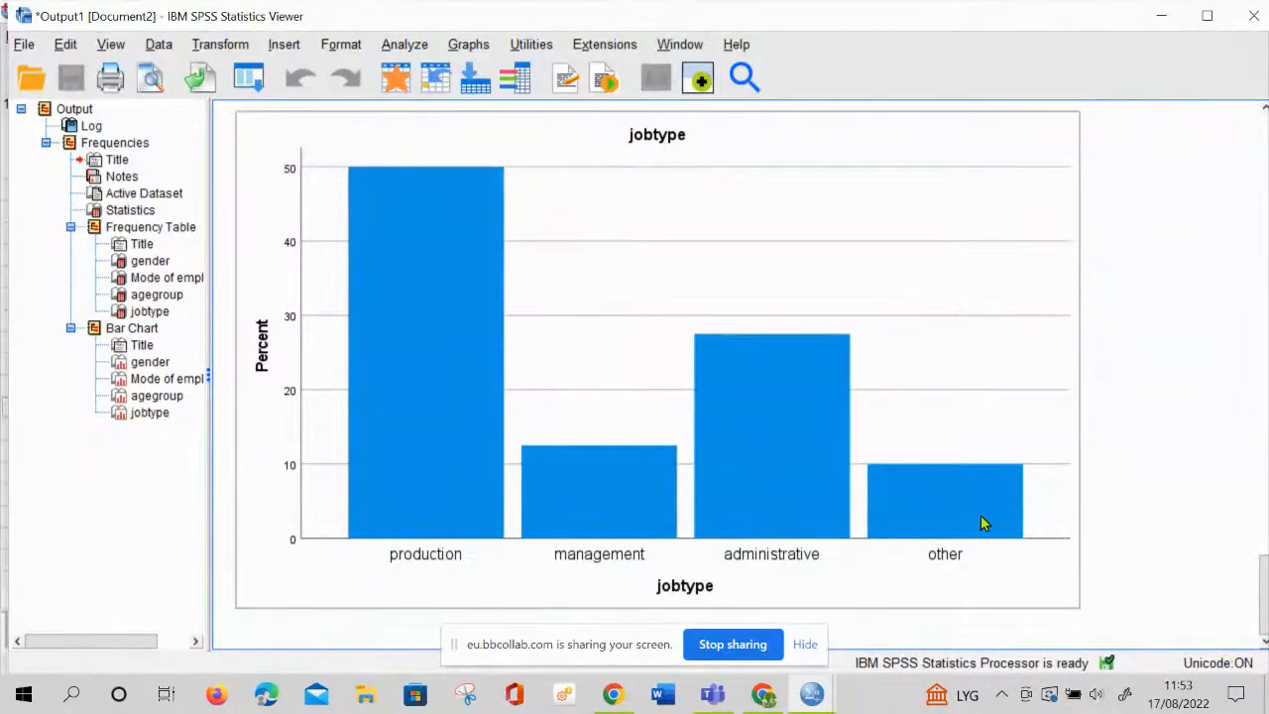
scroll(991, 466, up, 5)
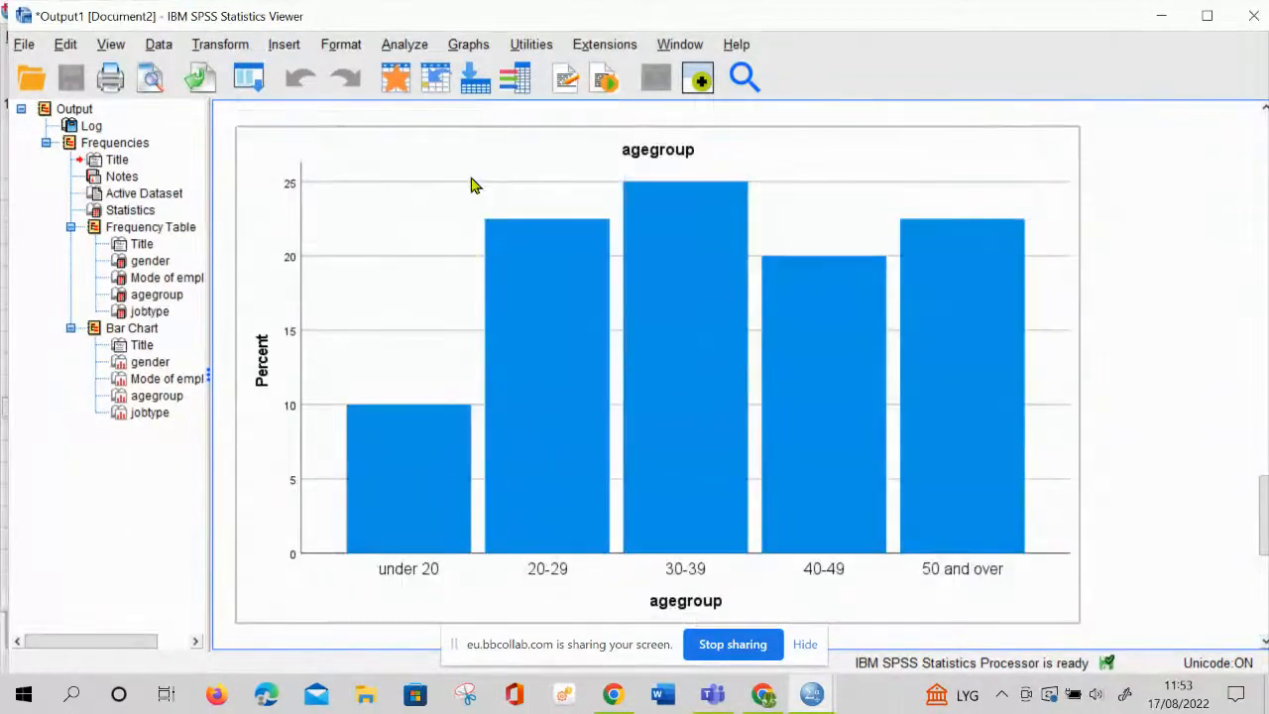
Replace all variables in the Frequencies analysis with Job satisfaction, Job Autonomy and Job Routine
click(406, 45)
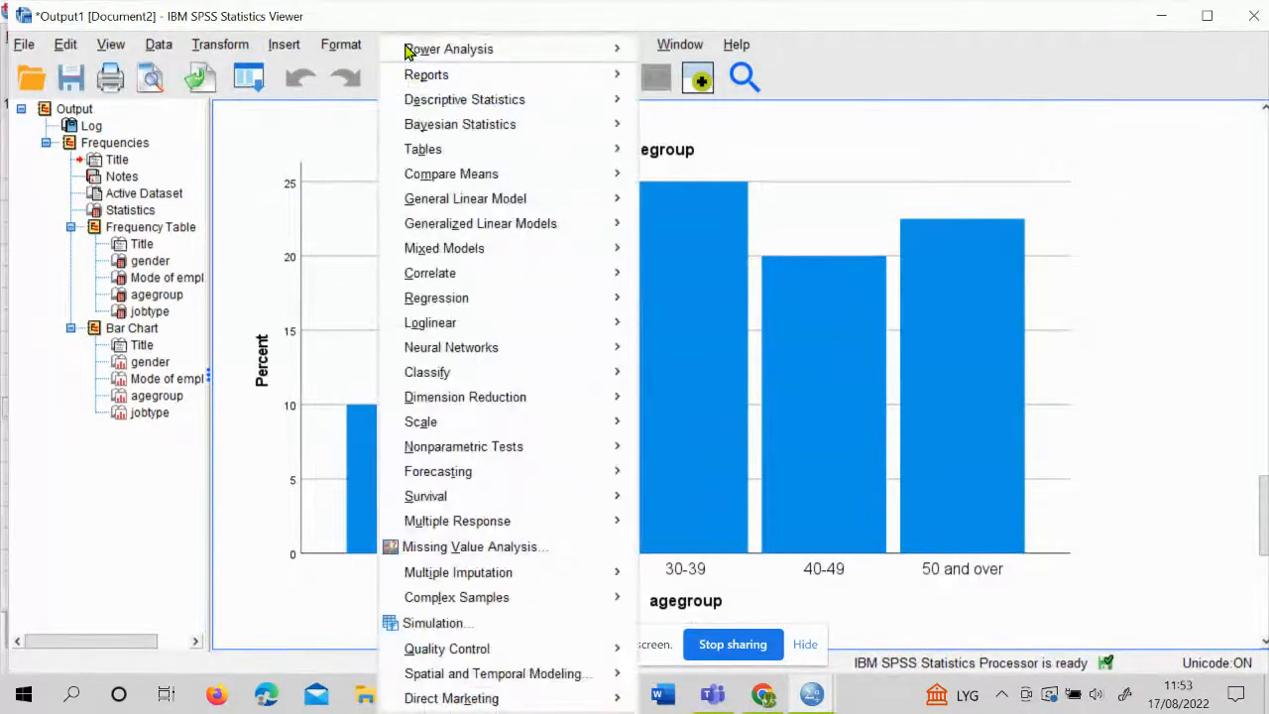
mouse_move(481, 109)
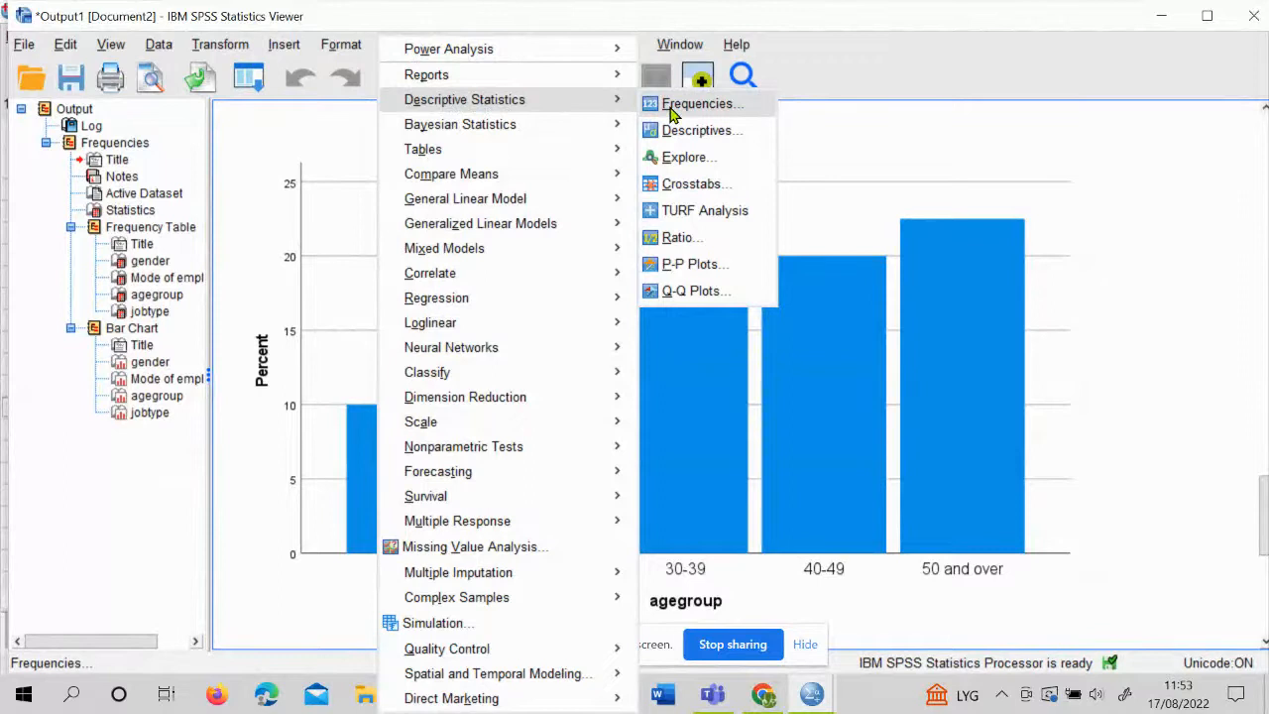
click(673, 112)
click(691, 382)
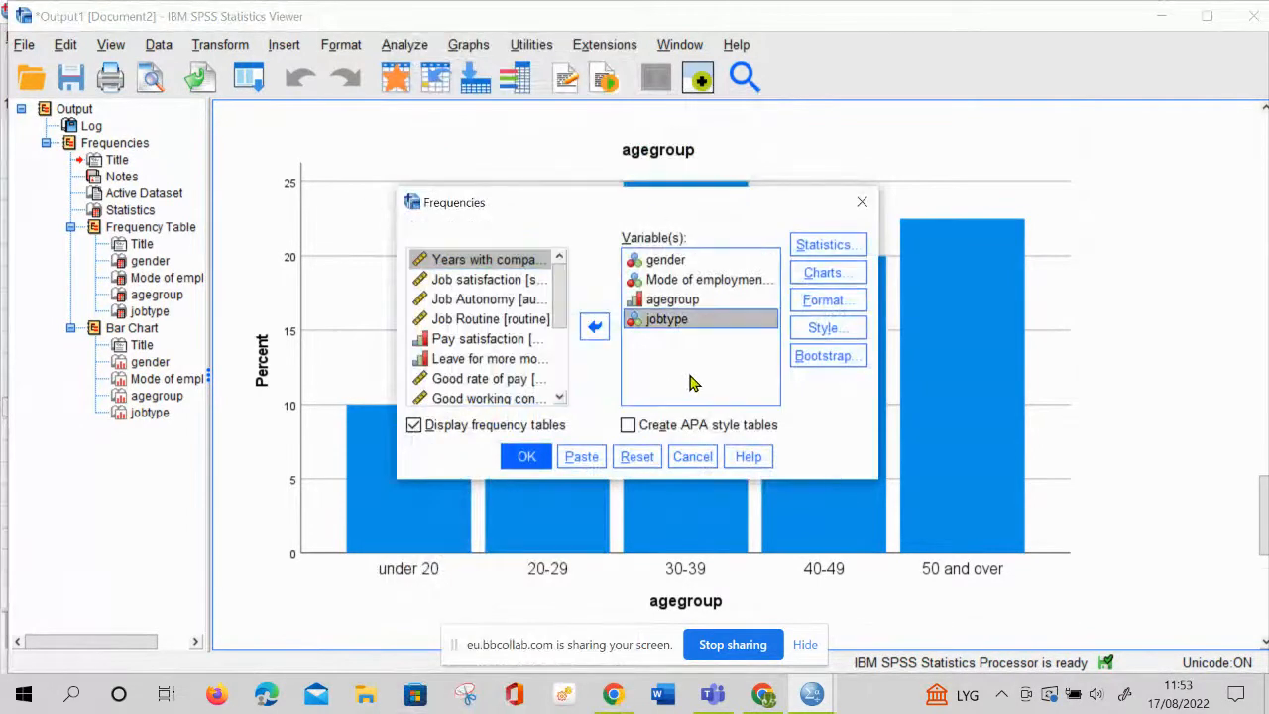
key(ctrl+a)
click(594, 326)
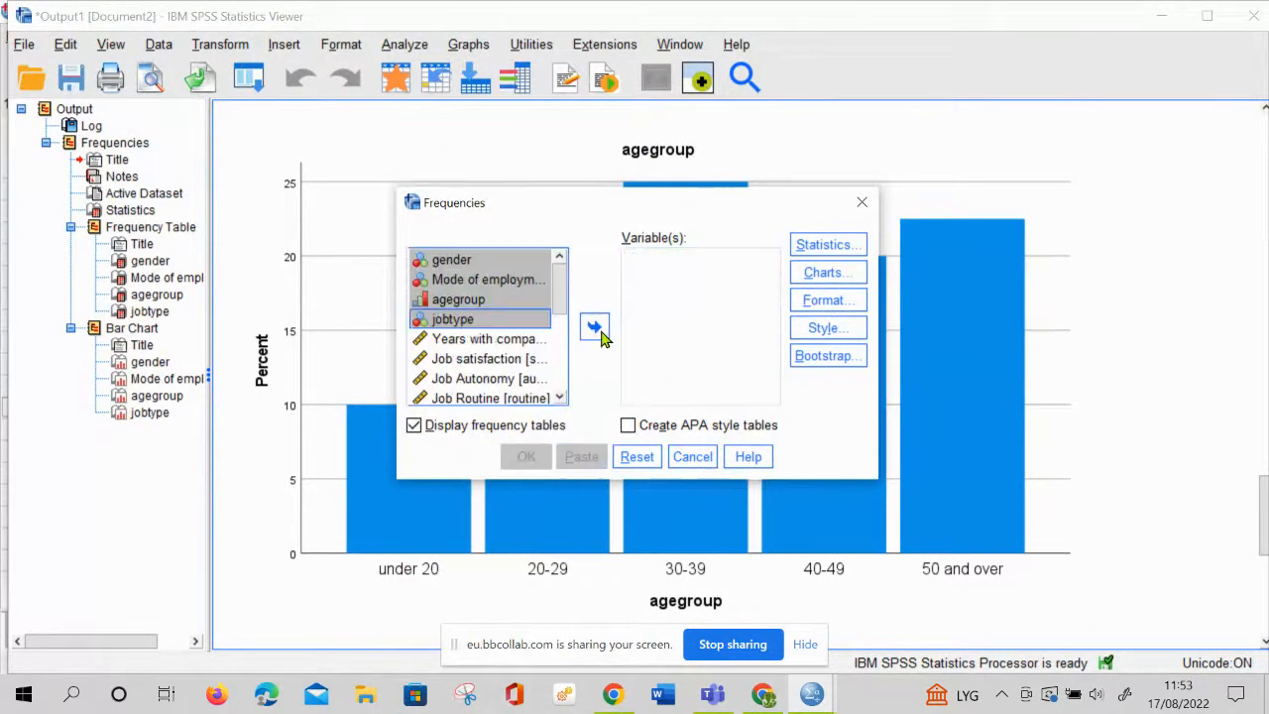
click(492, 362)
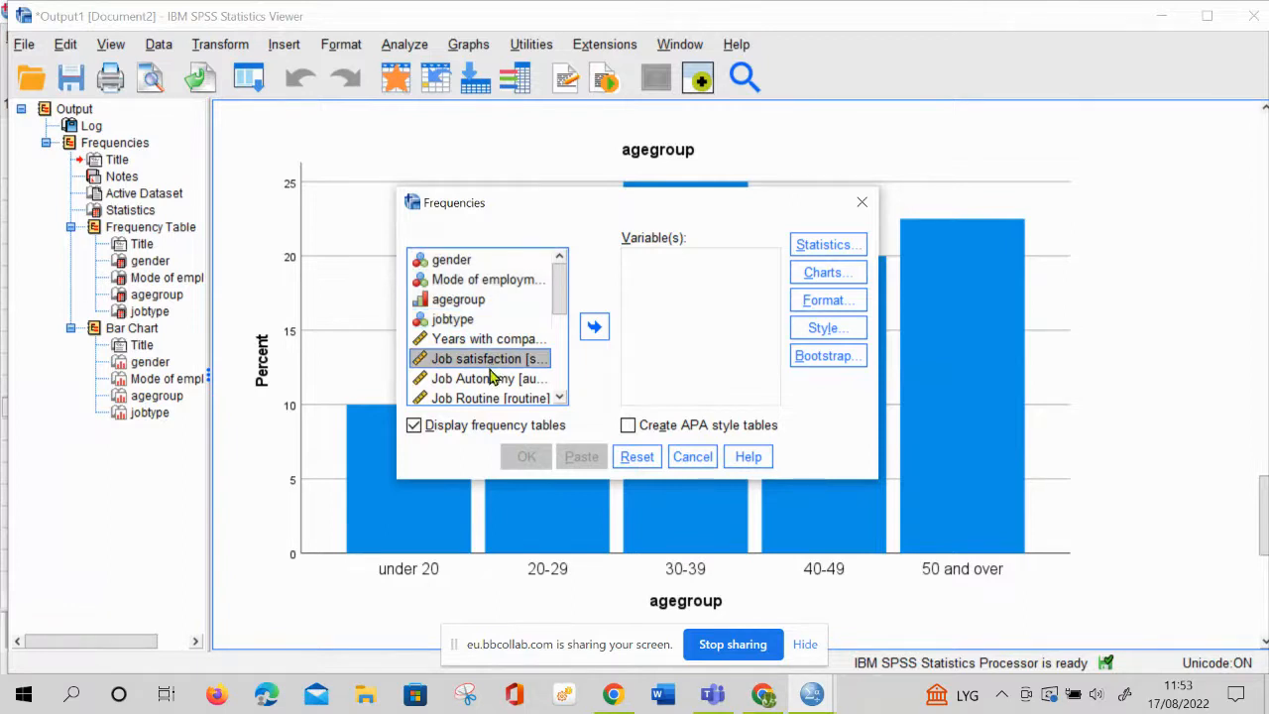
shift+click(492, 381)
shift+click(492, 399)
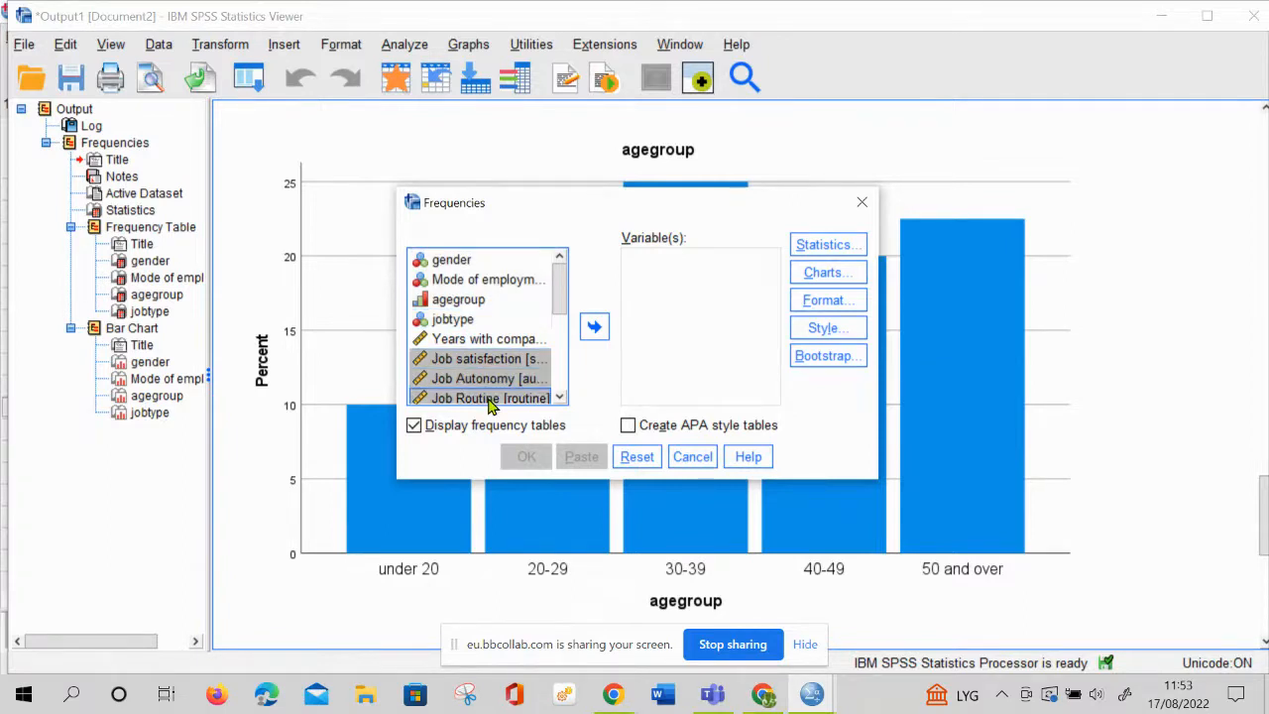
click(593, 328)
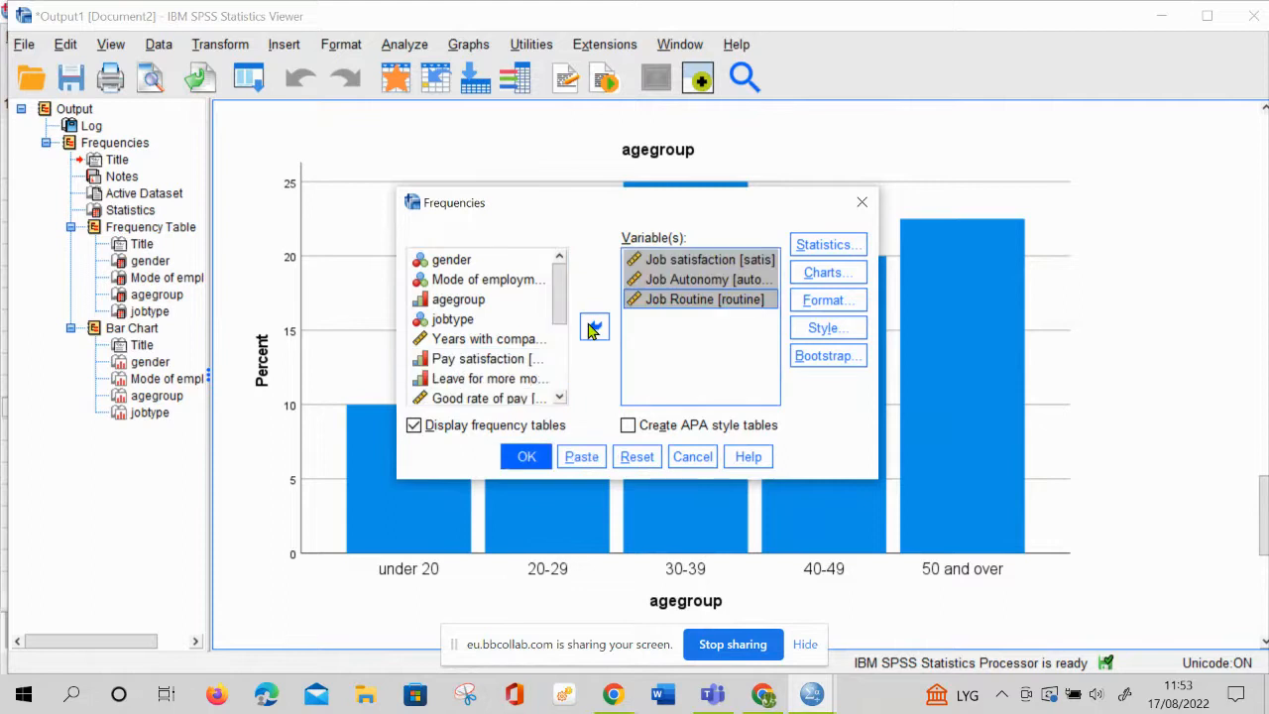
Check the requested Frequencies statistics and change the chart type to histograms with a normal curve
click(819, 244)
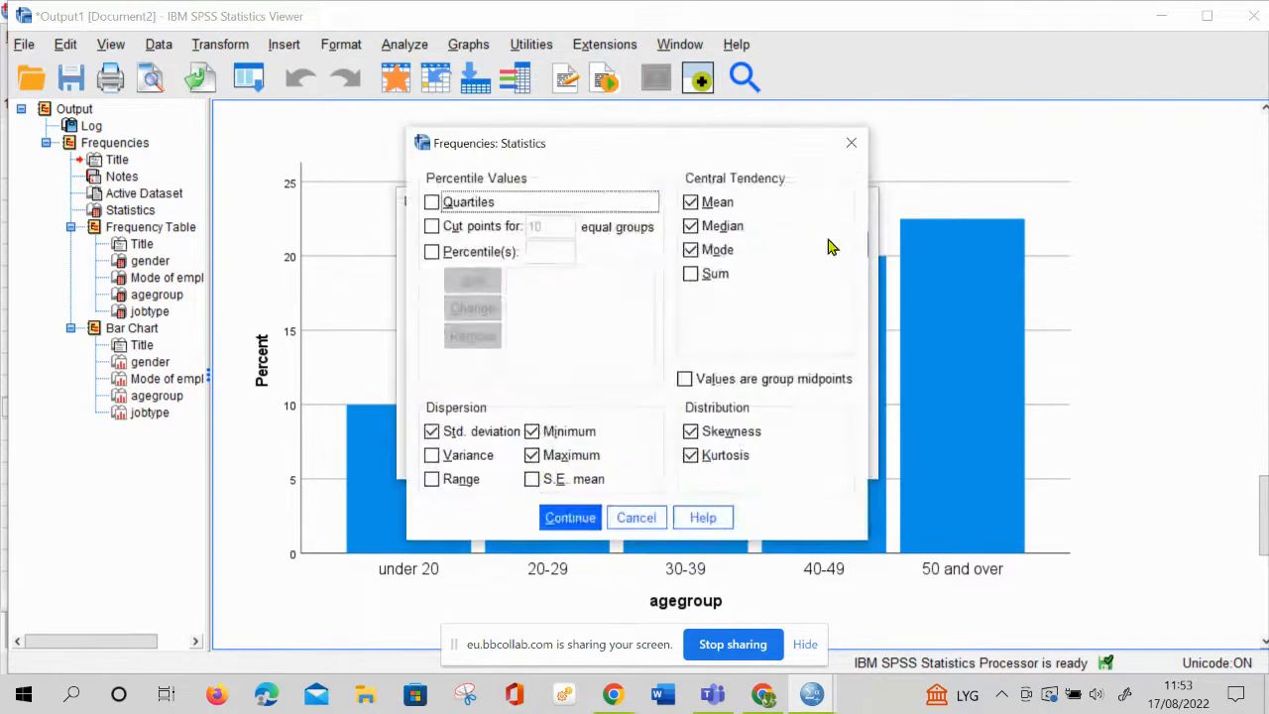
click(573, 518)
click(838, 283)
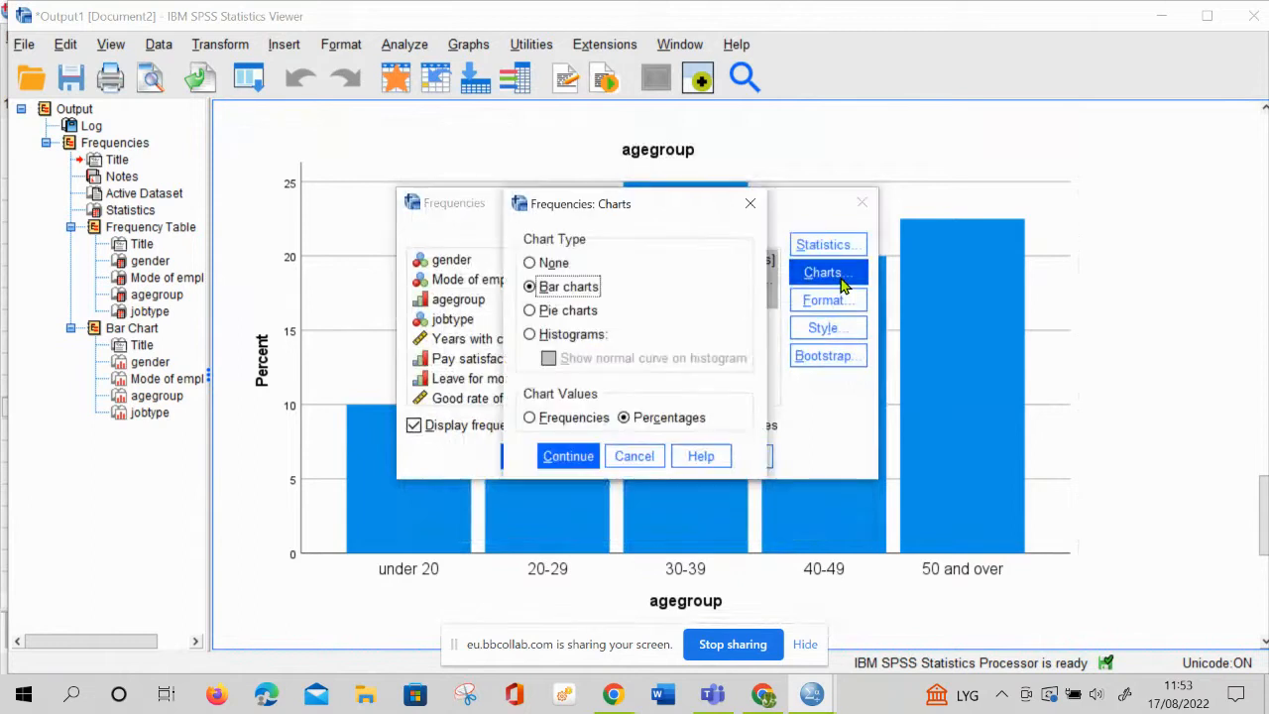
click(548, 337)
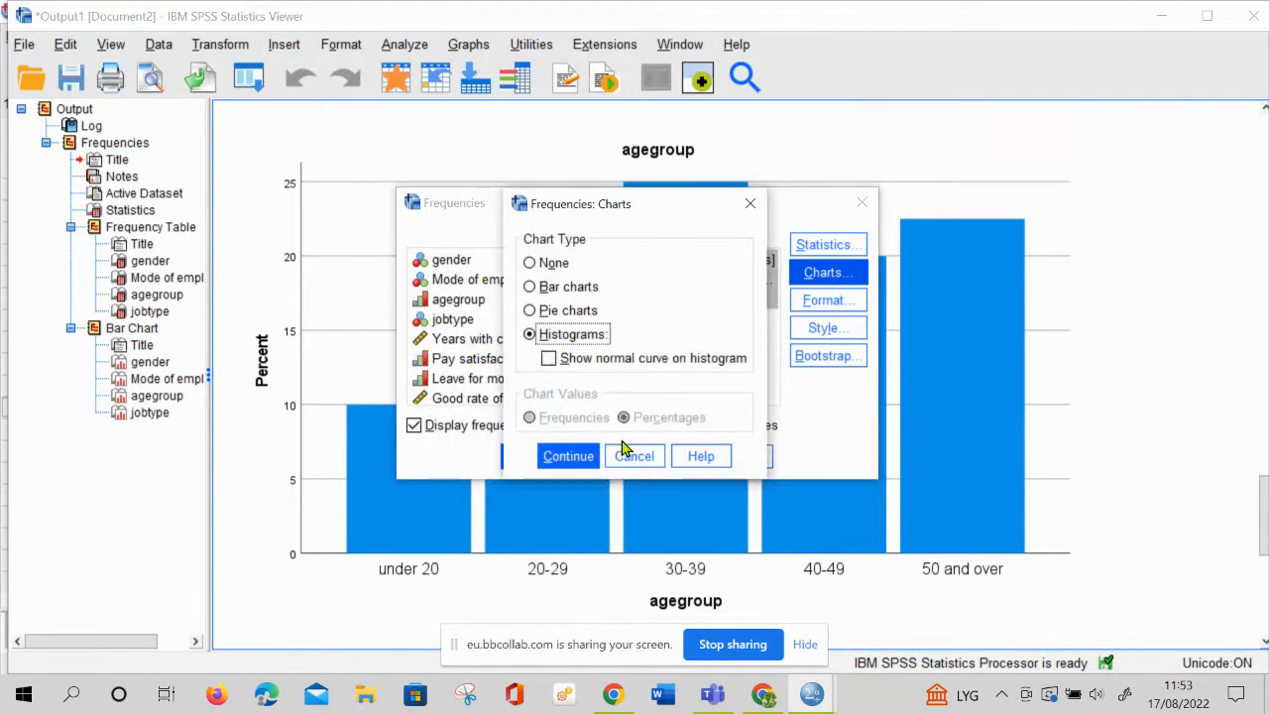
click(549, 359)
click(566, 462)
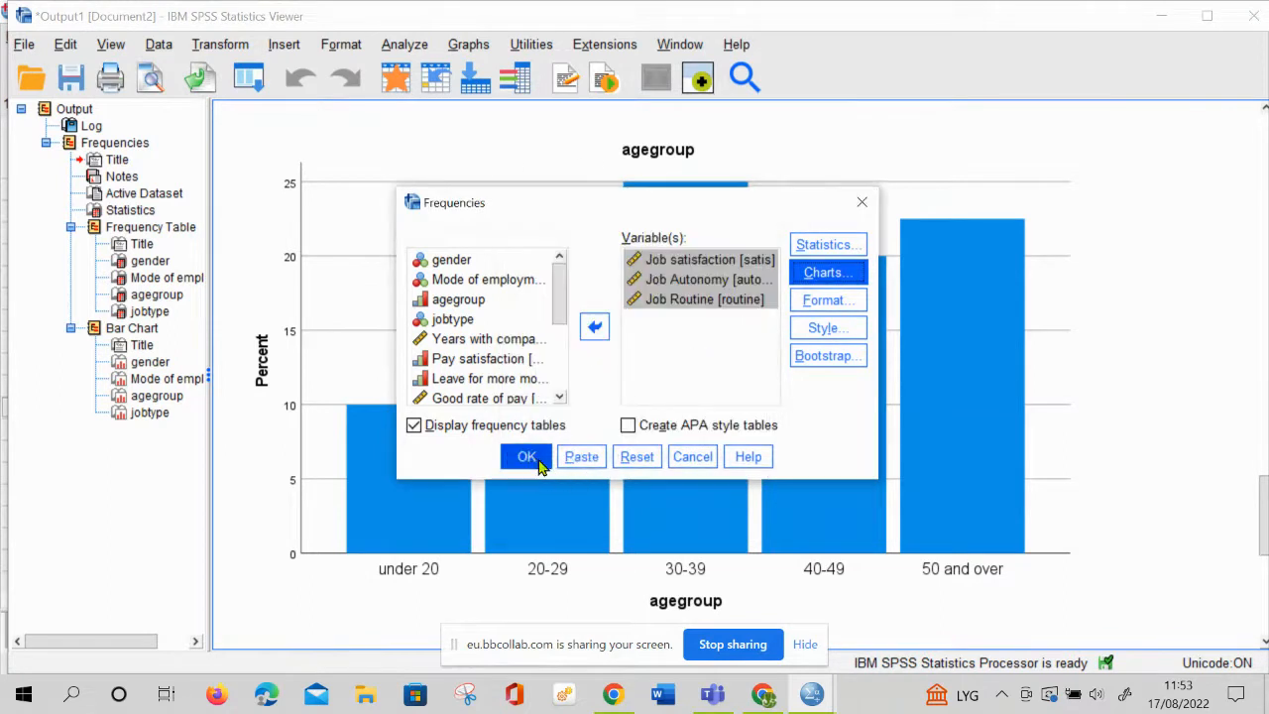
Run the Frequencies analysis of the three job scales and review its statistics, frequency tables and histograms
click(527, 457)
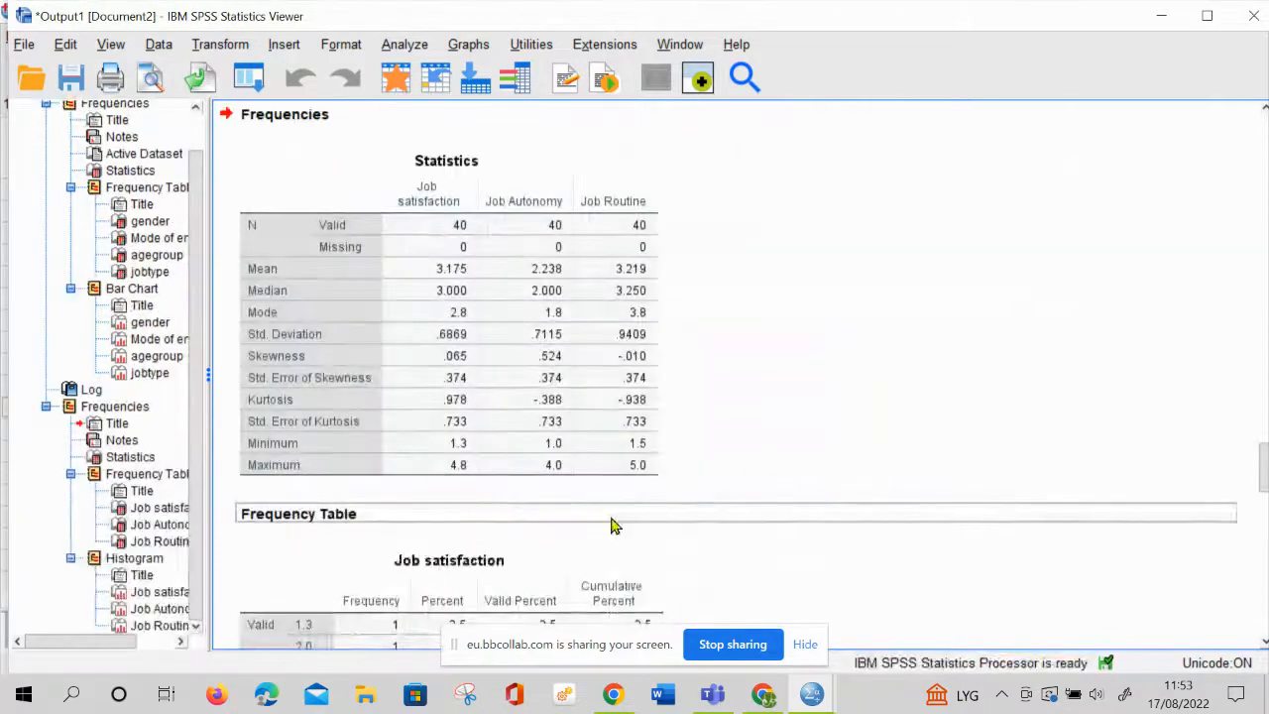
click(550, 448)
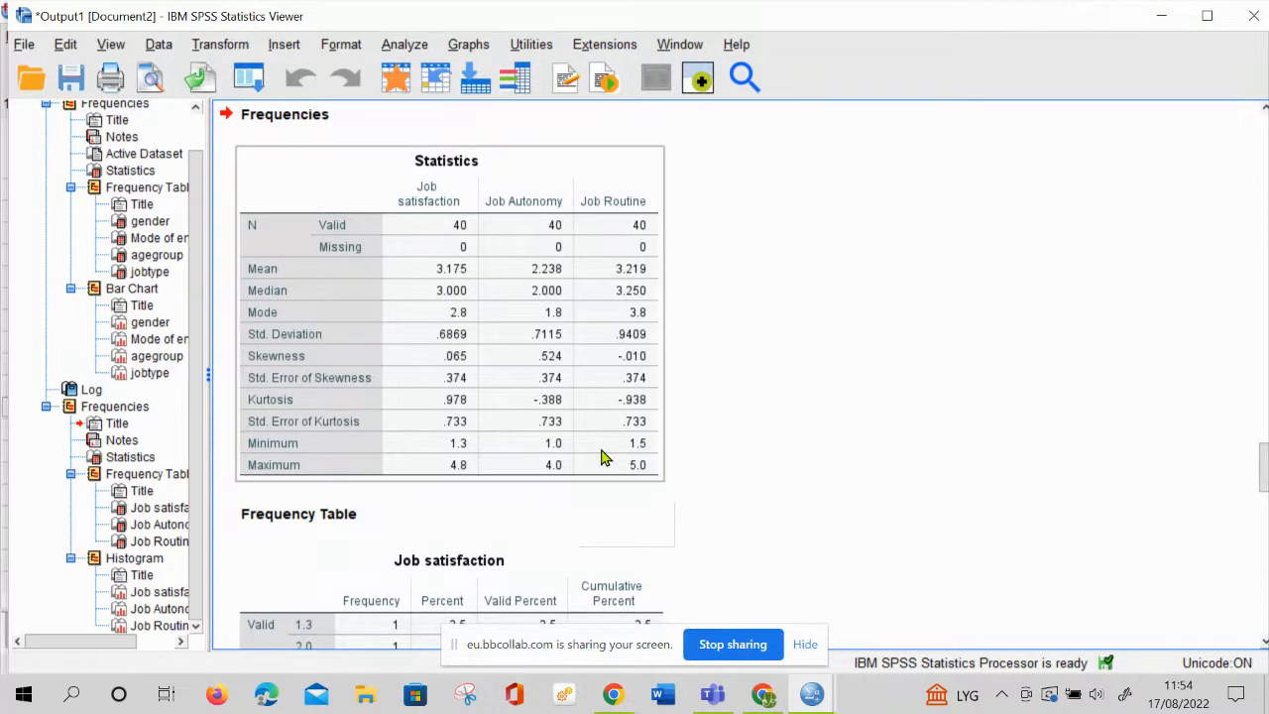
scroll(607, 456, down, 15)
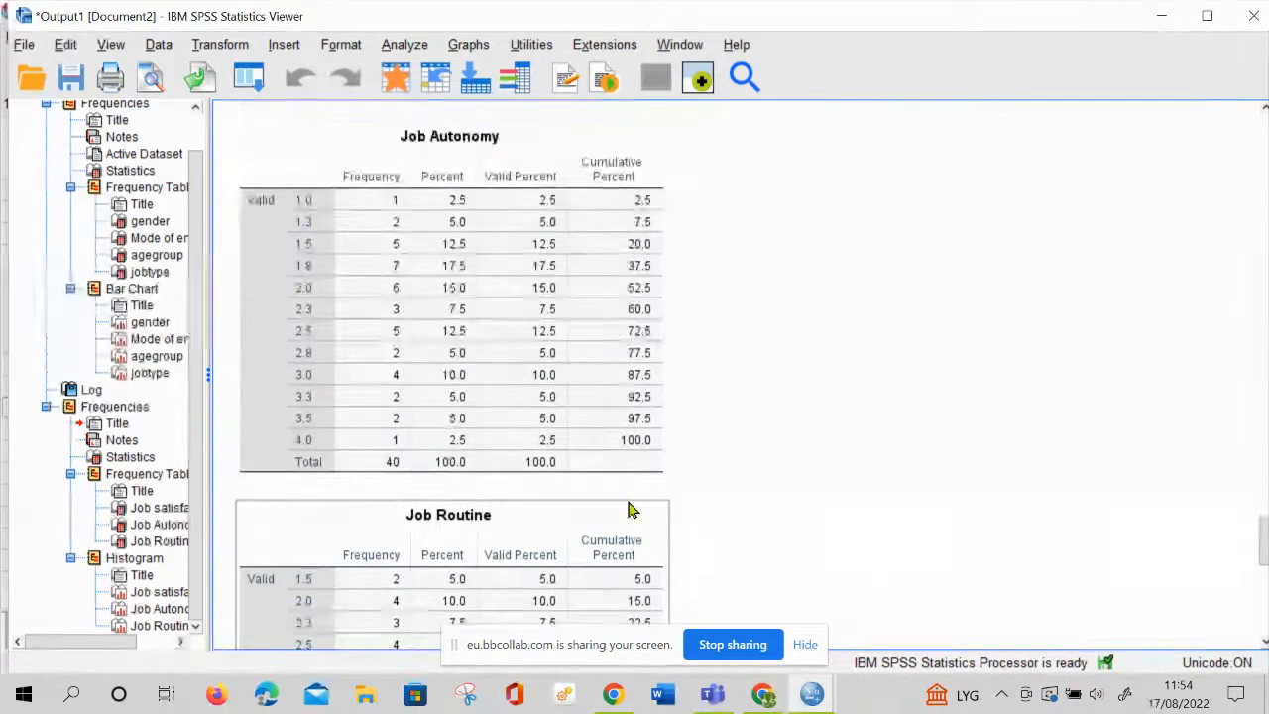
scroll(629, 510, down, 10)
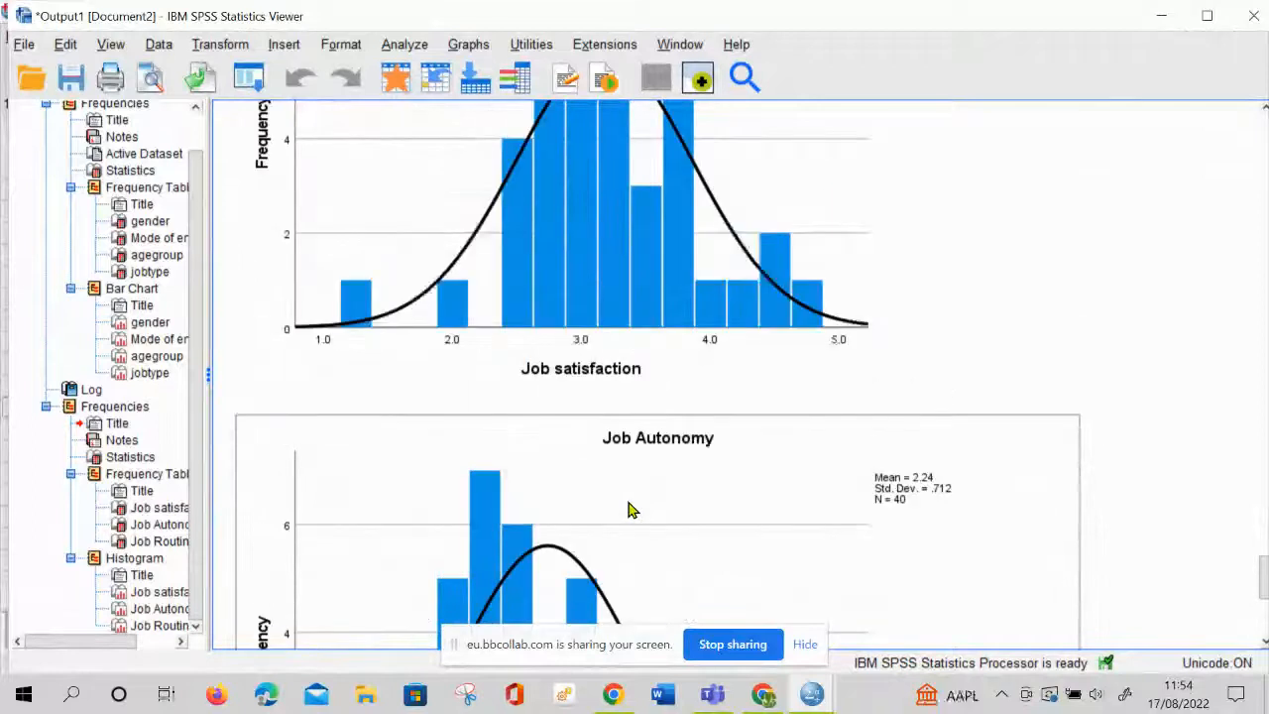
scroll(629, 510, up, 5)
scroll(628, 510, down, 18)
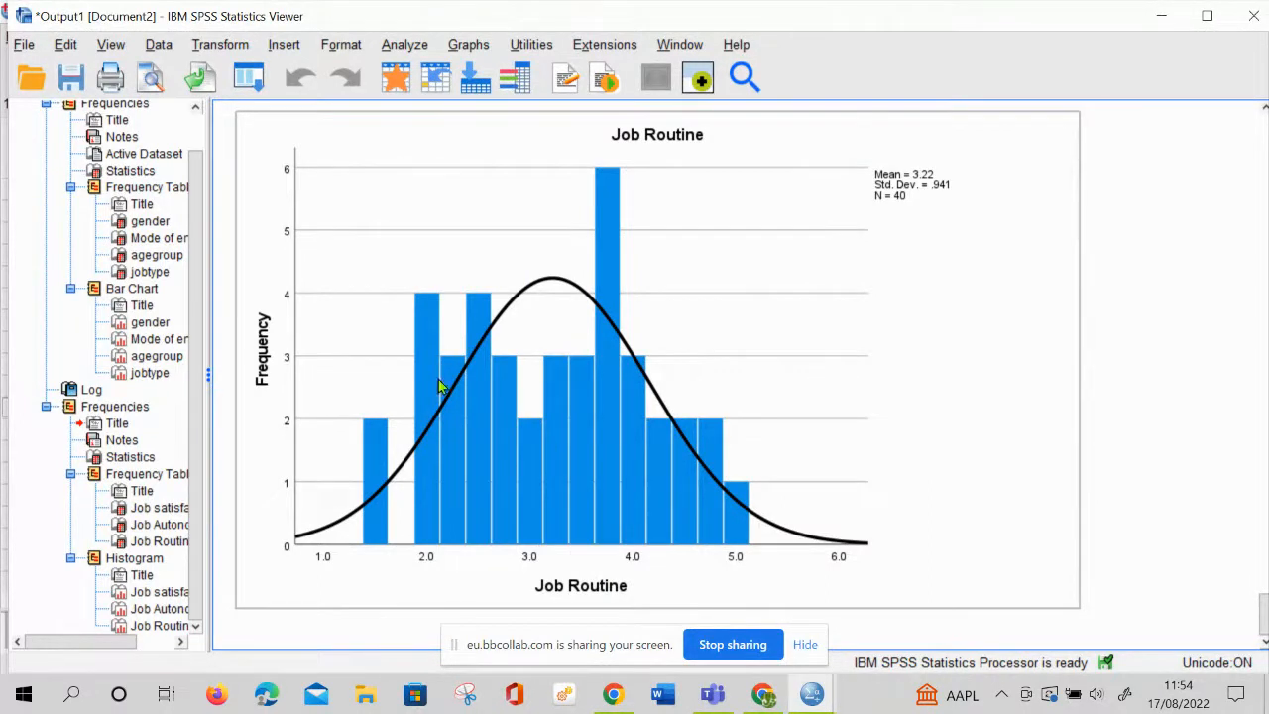
Set up a Crosstabs analysis with gender in the rows and Mode of employment in the columns
click(395, 46)
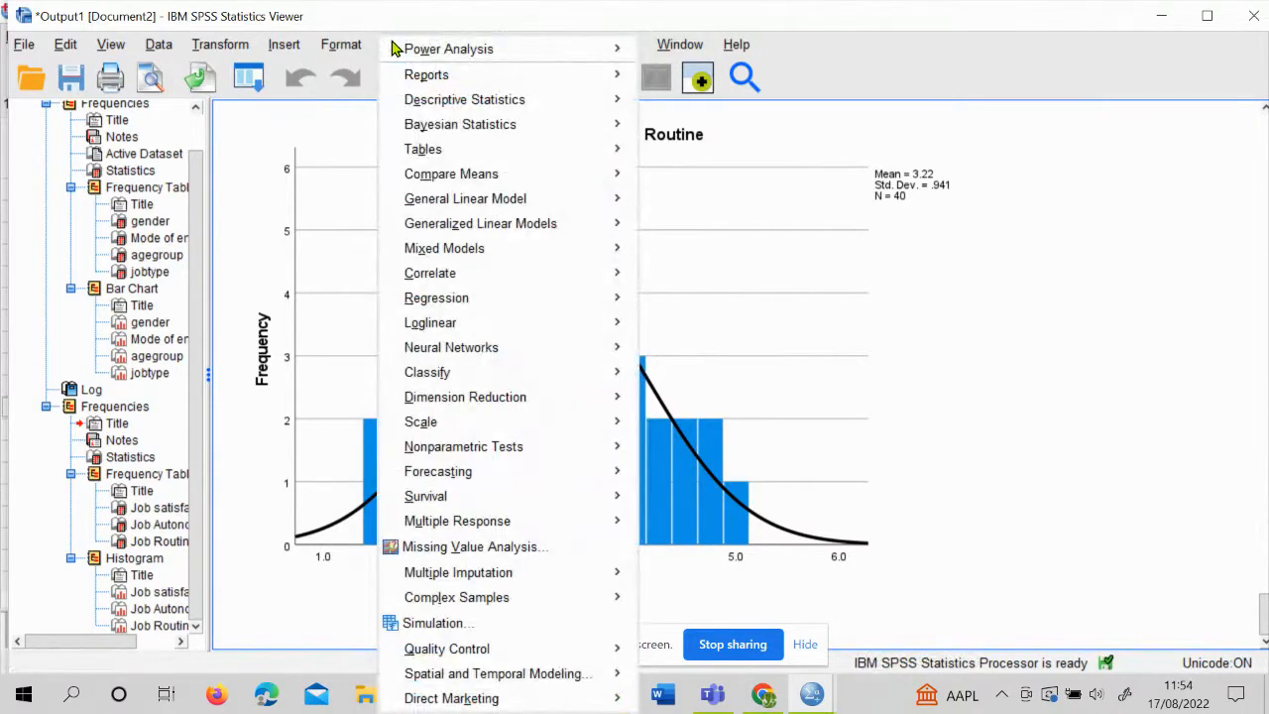
mouse_move(444, 100)
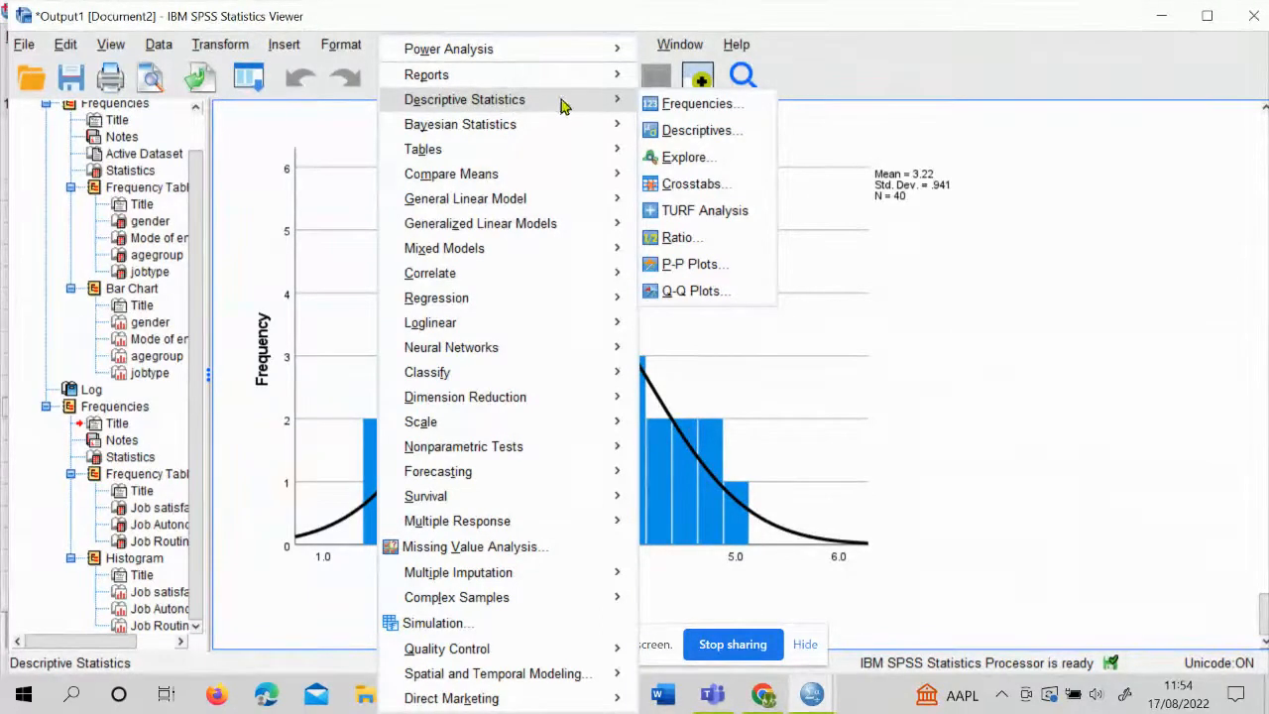
click(721, 192)
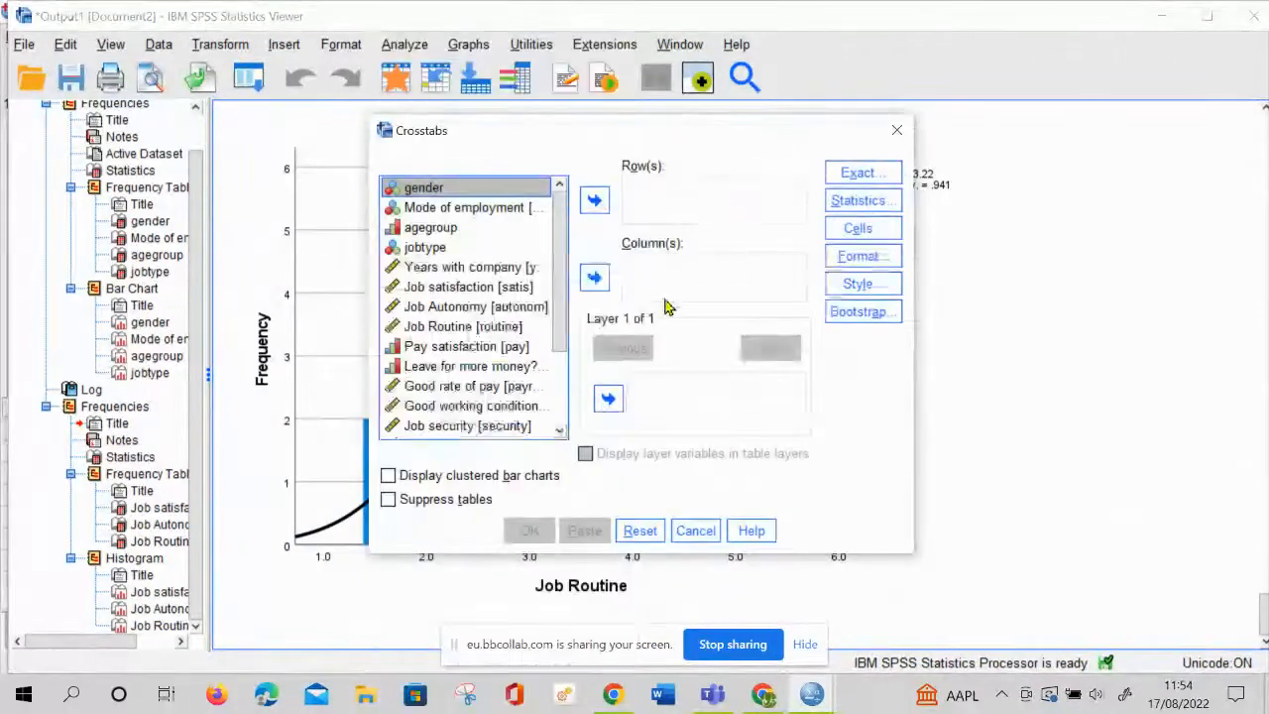
click(595, 201)
click(483, 191)
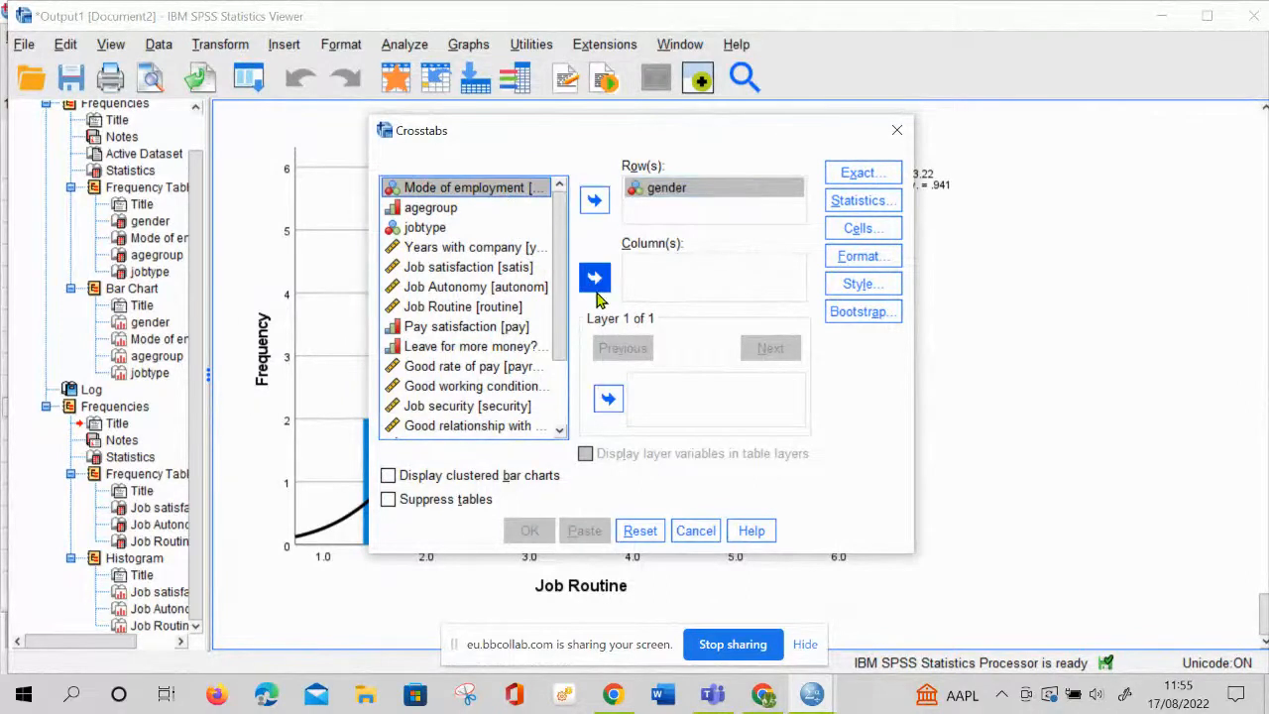
click(595, 279)
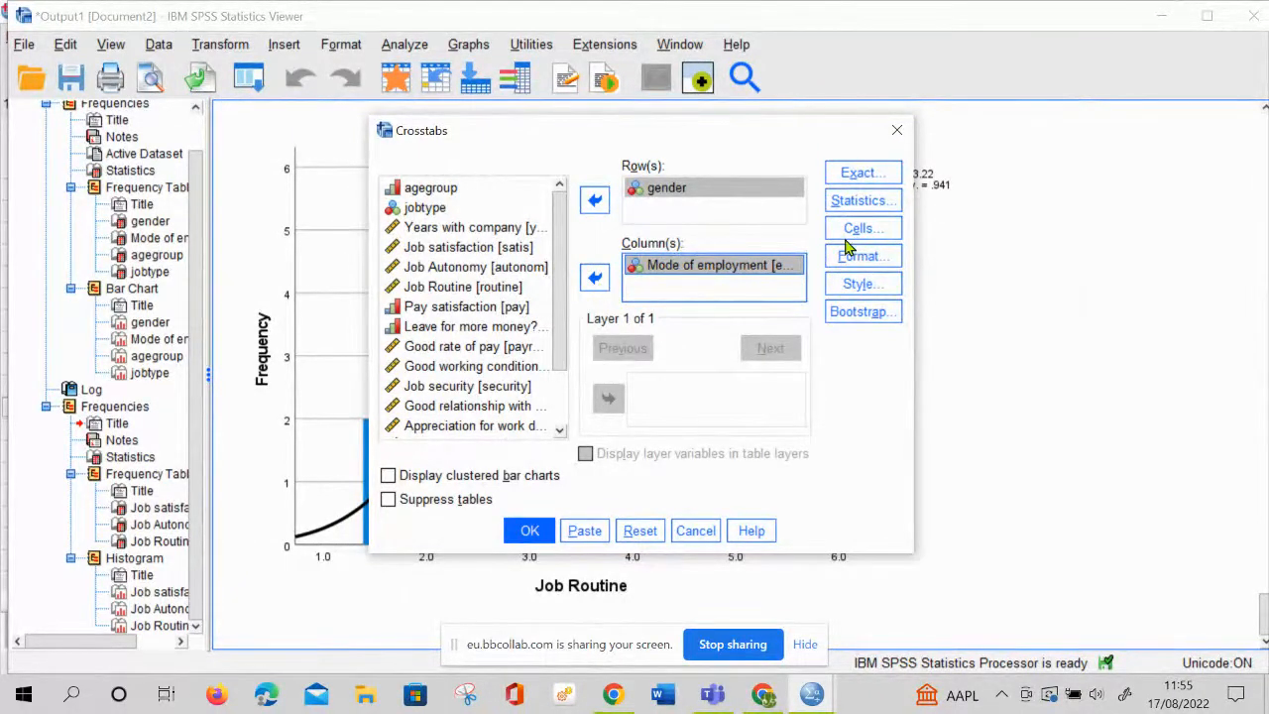
Request the Chi-square statistic and add column percentages to the cells of the gender by Mode of employment crosstab
click(862, 202)
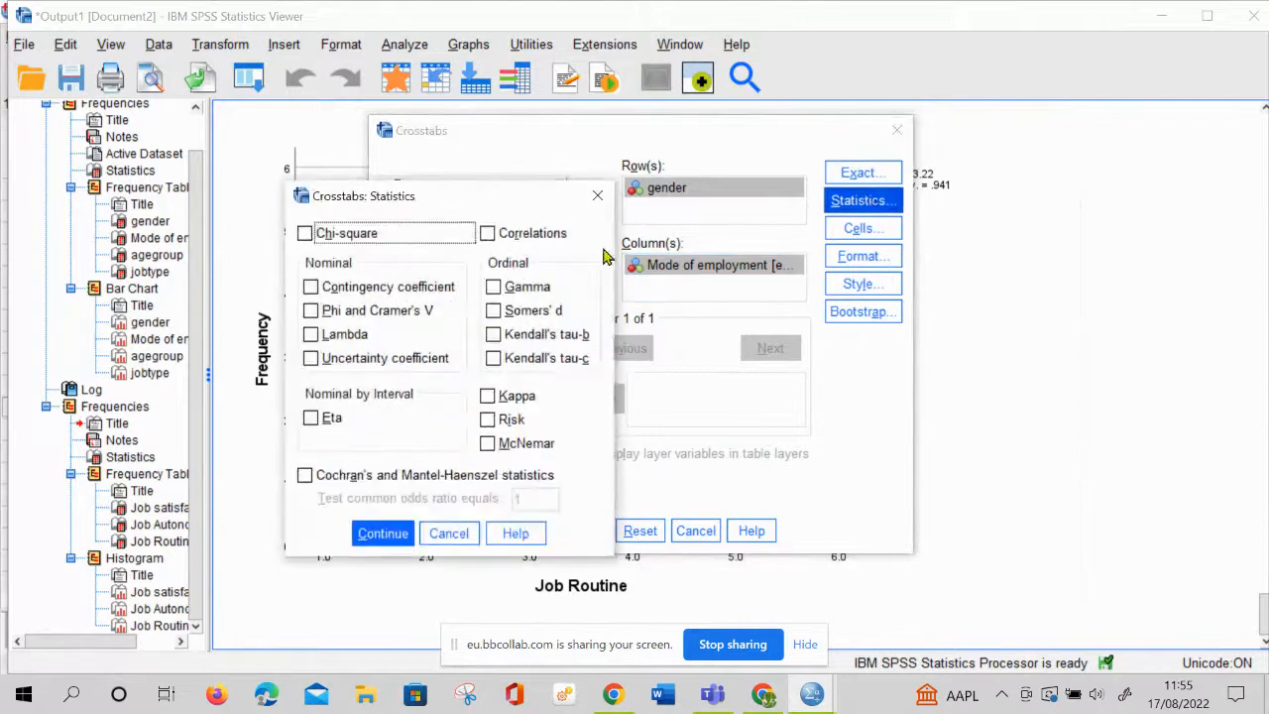
click(361, 238)
click(383, 536)
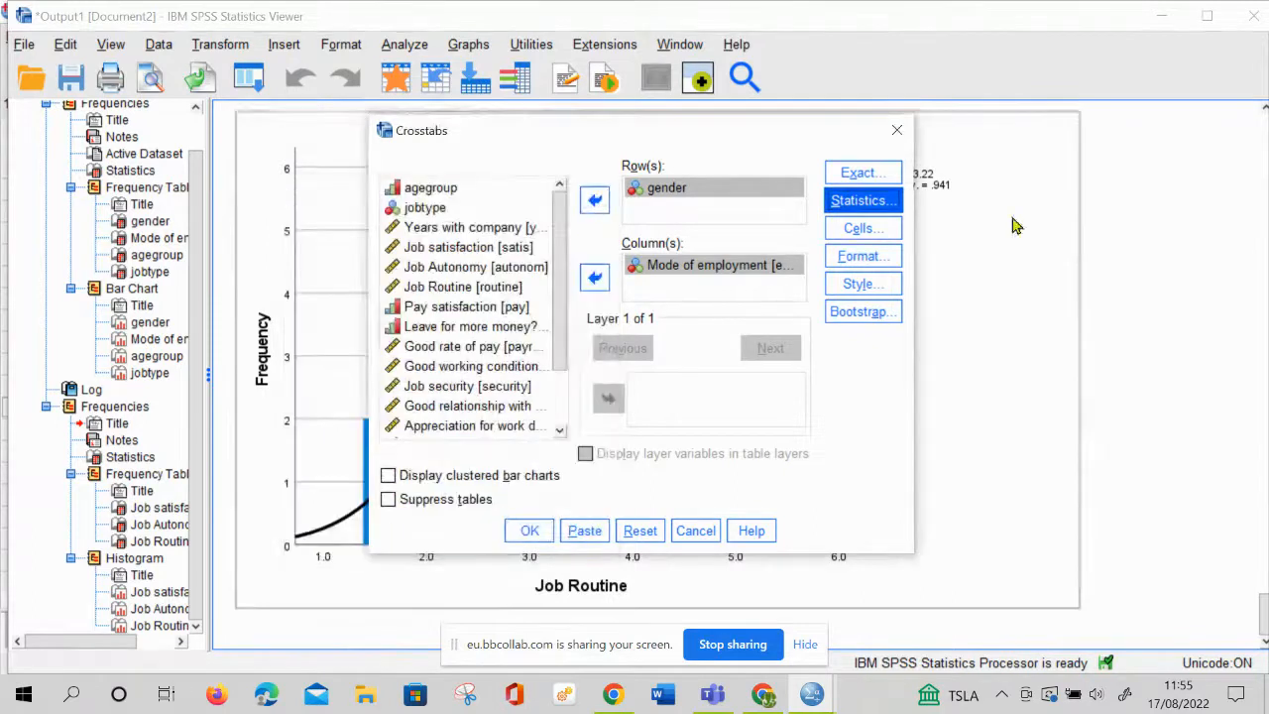
click(881, 230)
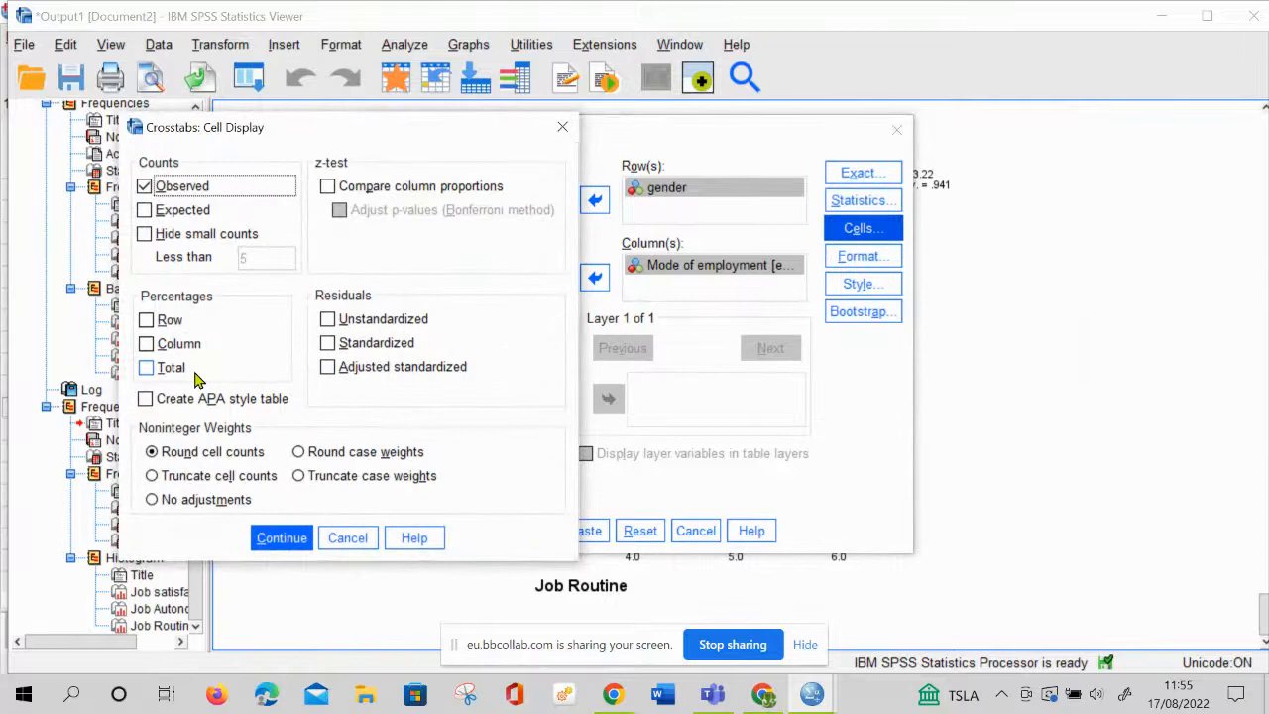
click(149, 349)
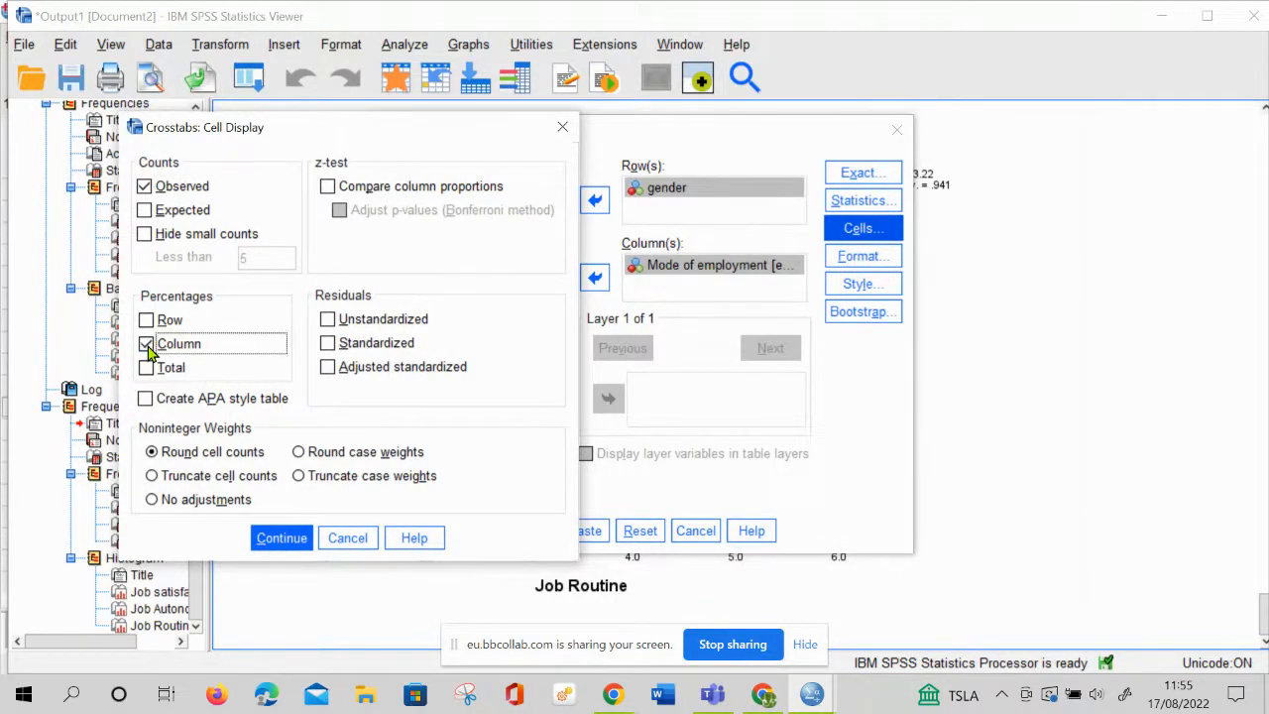
click(282, 538)
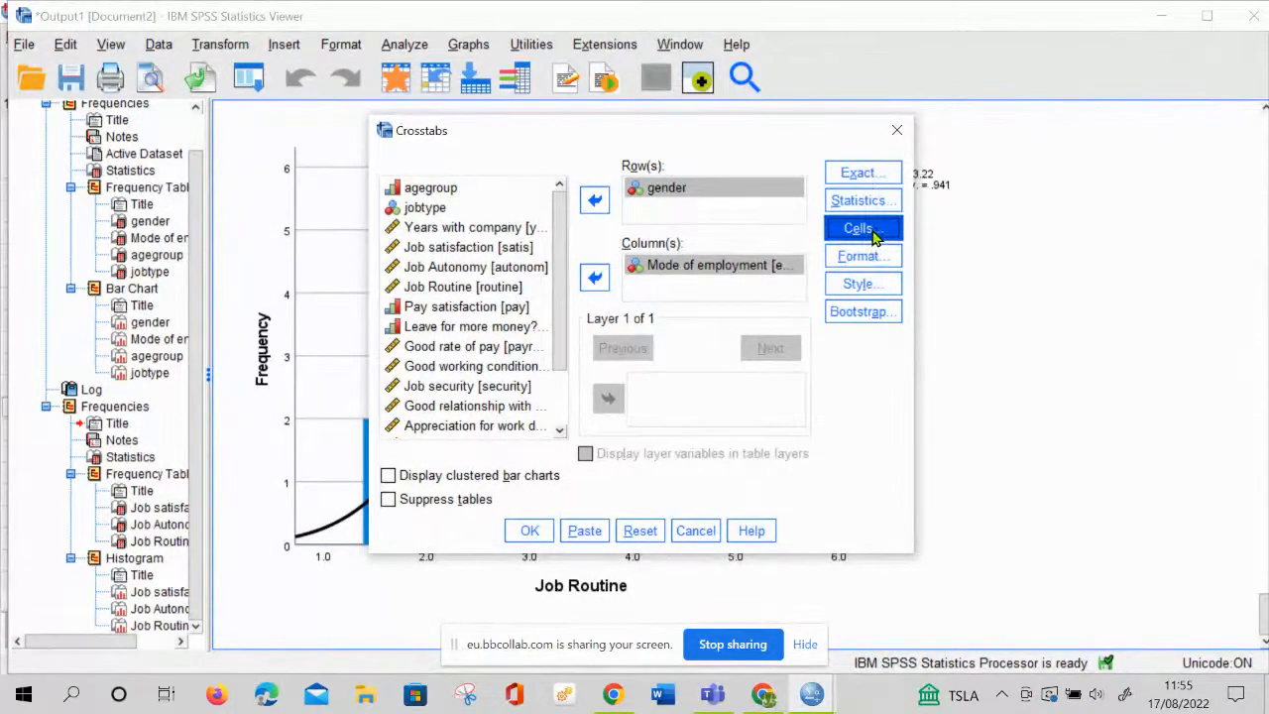
Run the gender by Mode of employment crosstab and review its crosstabulation and Chi-Square Tests tables
click(528, 531)
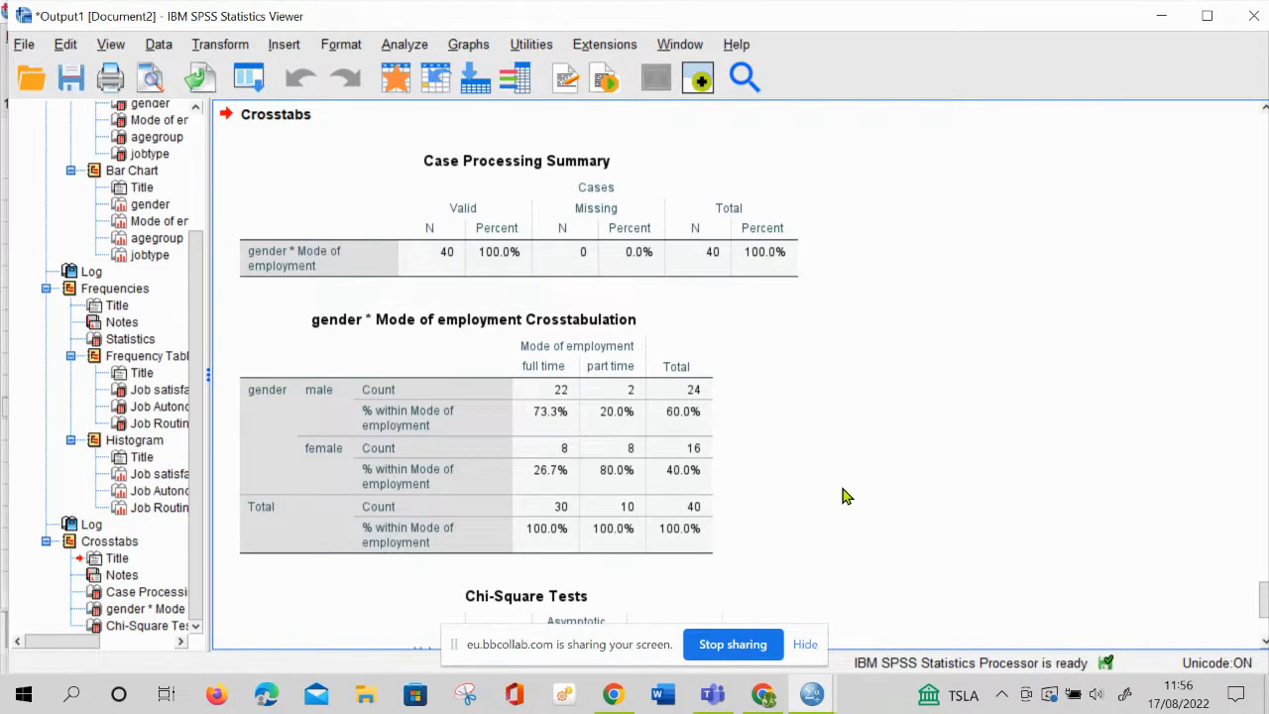
scroll(845, 497, down, 2)
scroll(843, 499, down, 1)
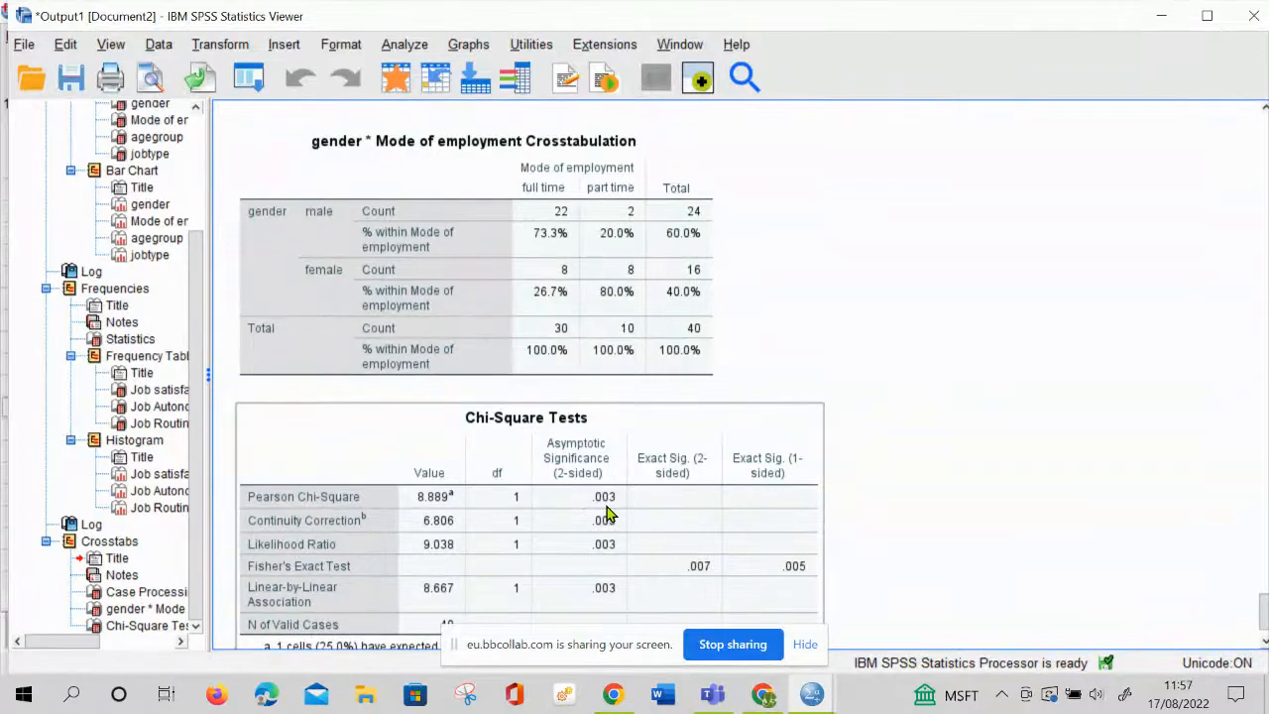
Set up another Crosstabs analysis, replacing gender with agegroup in the rows and keeping Mode of employment in the columns
click(407, 45)
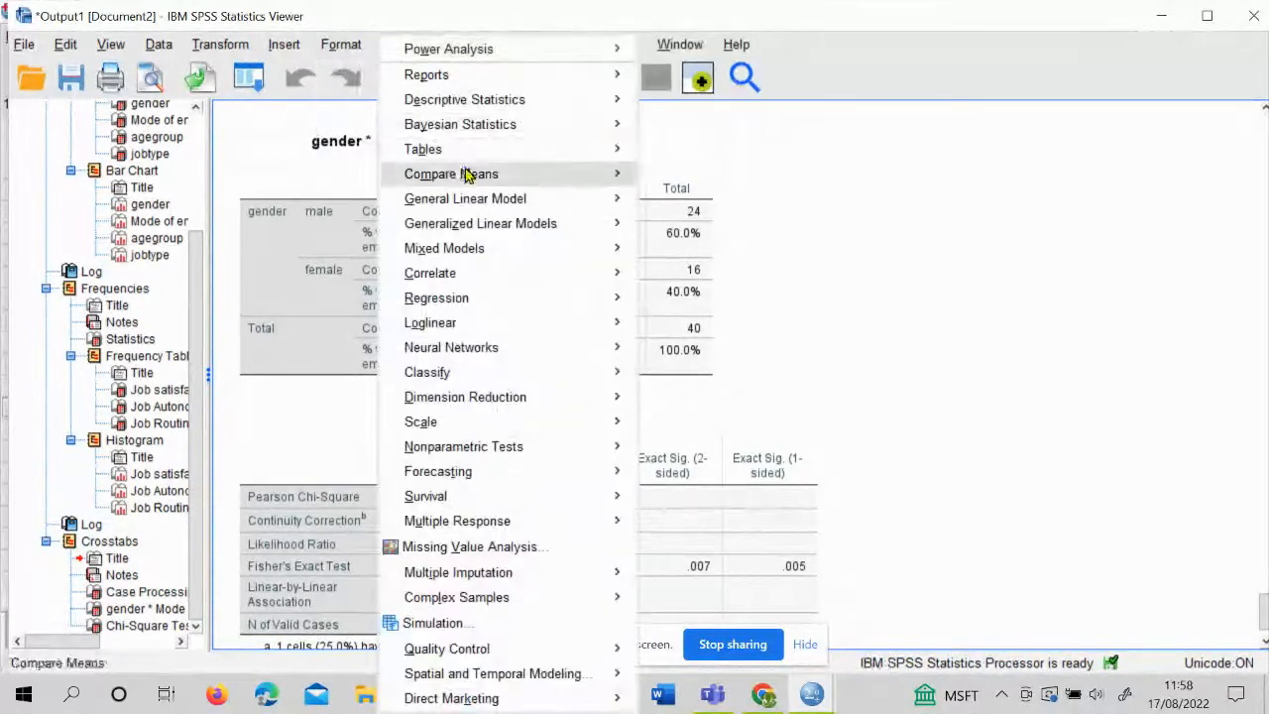
mouse_move(555, 100)
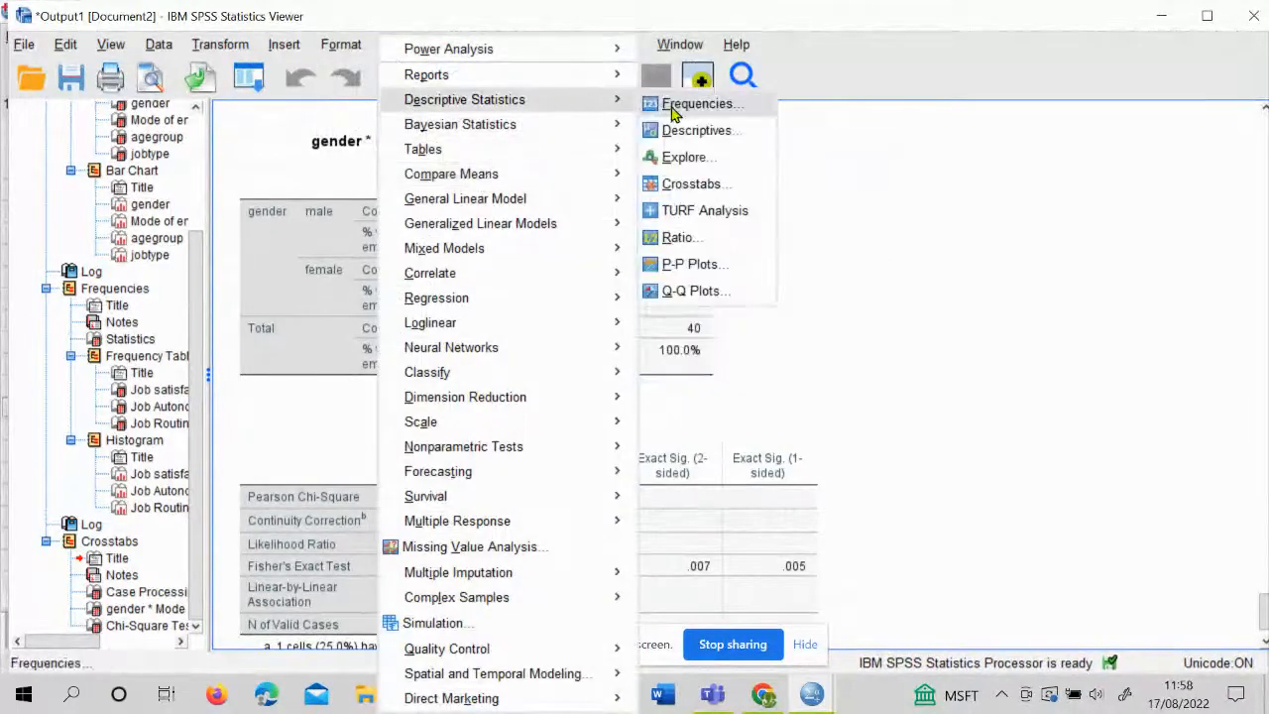
click(694, 184)
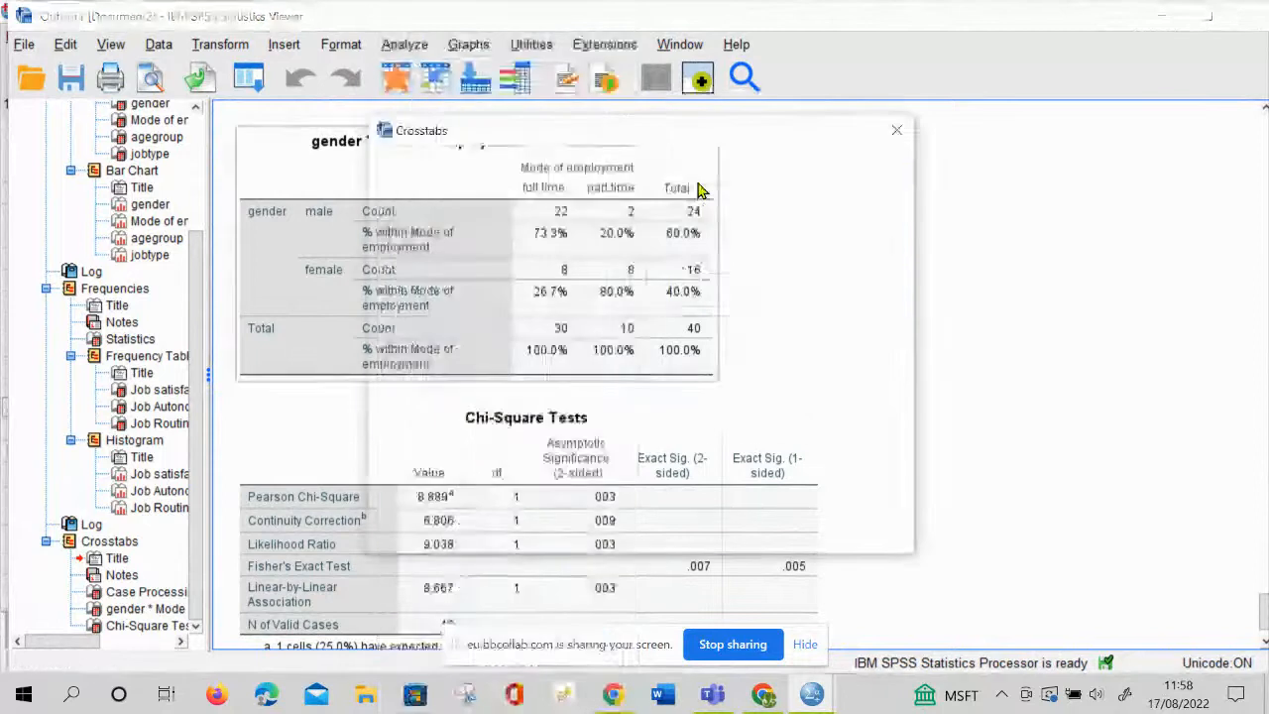
click(670, 190)
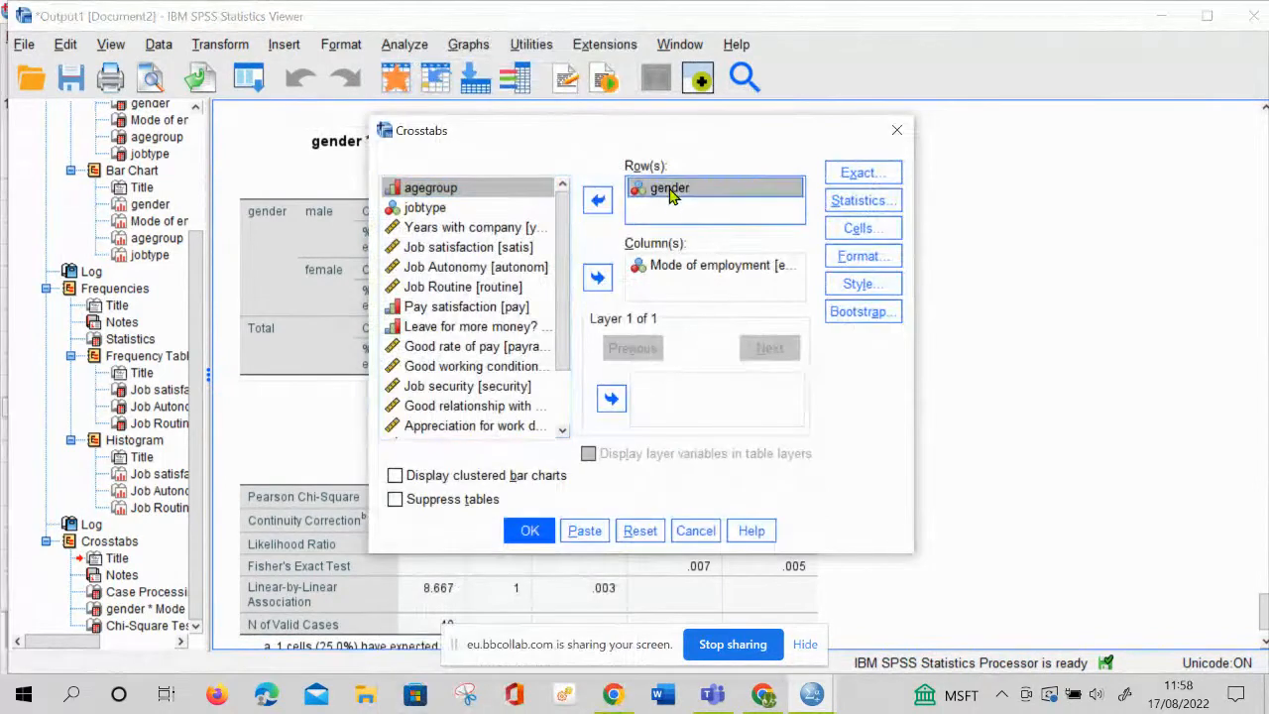
click(599, 202)
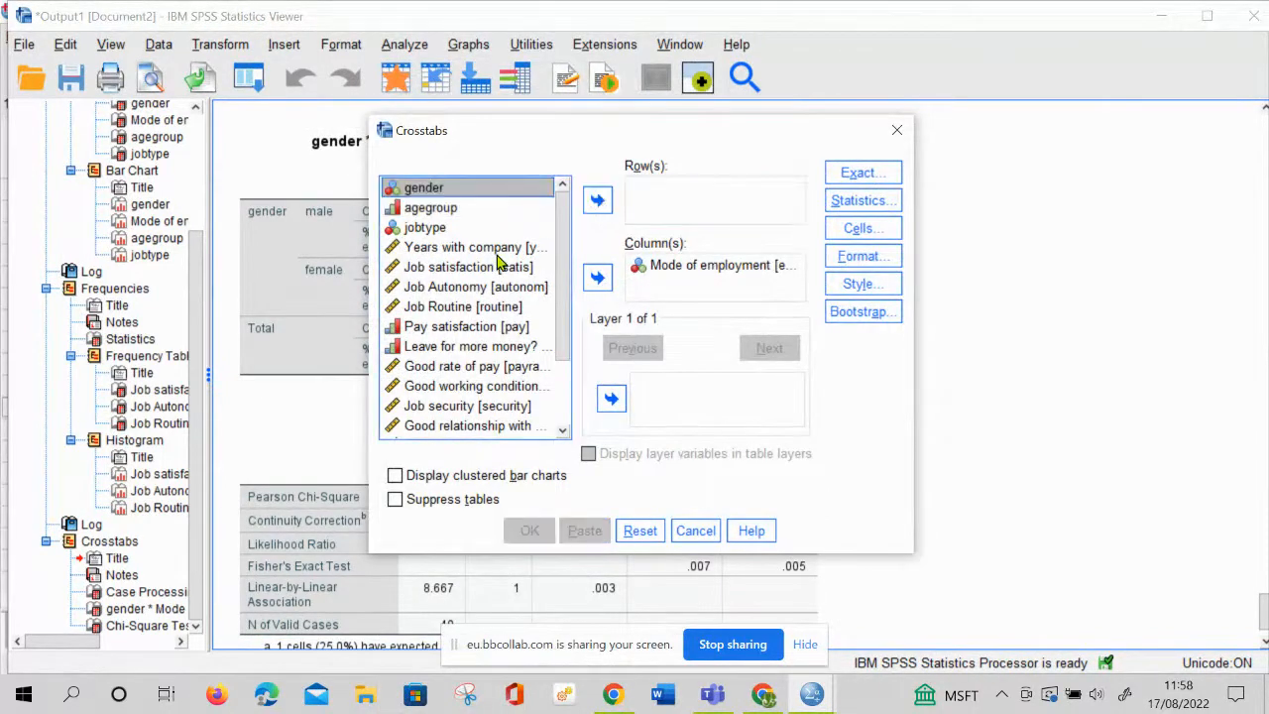
click(436, 211)
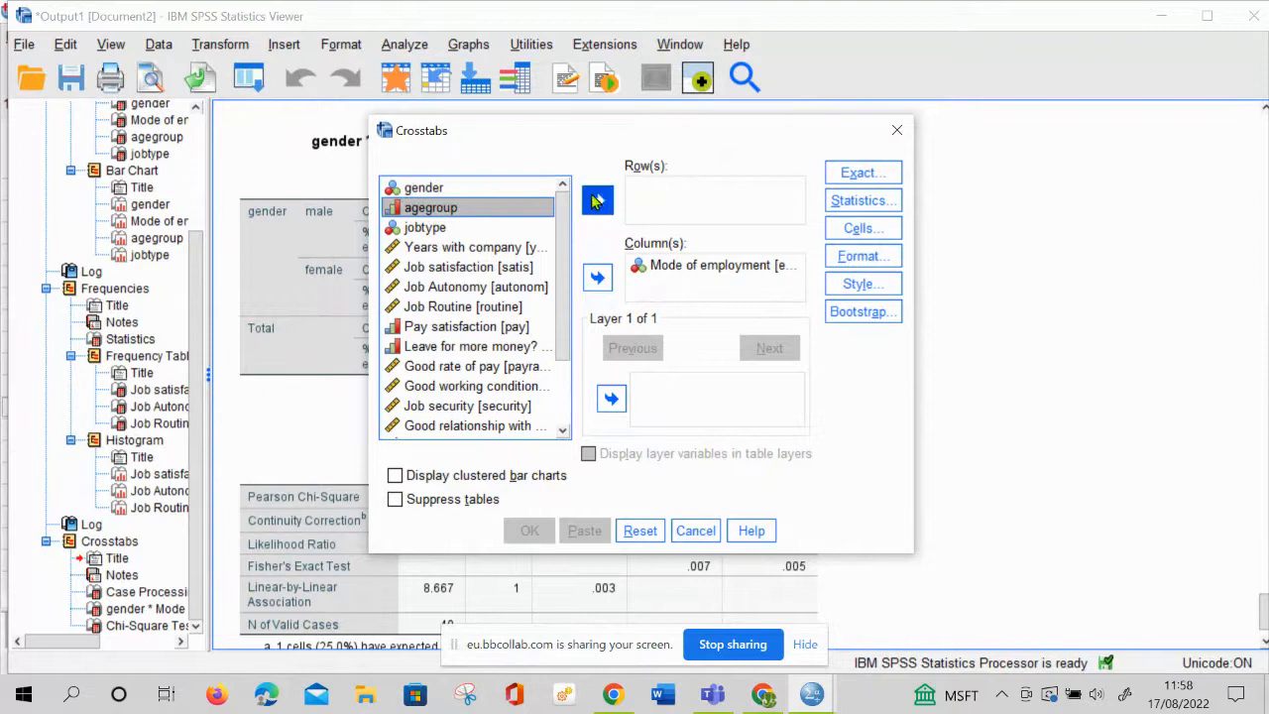
click(597, 201)
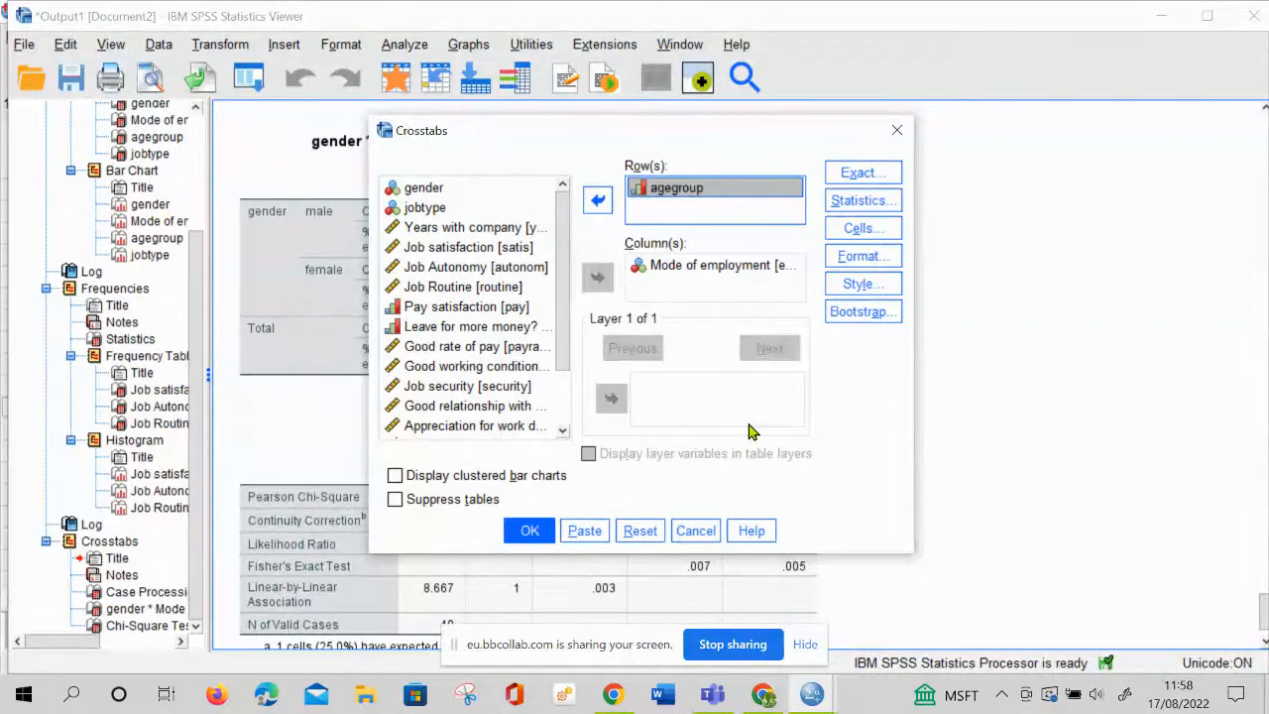
click(530, 533)
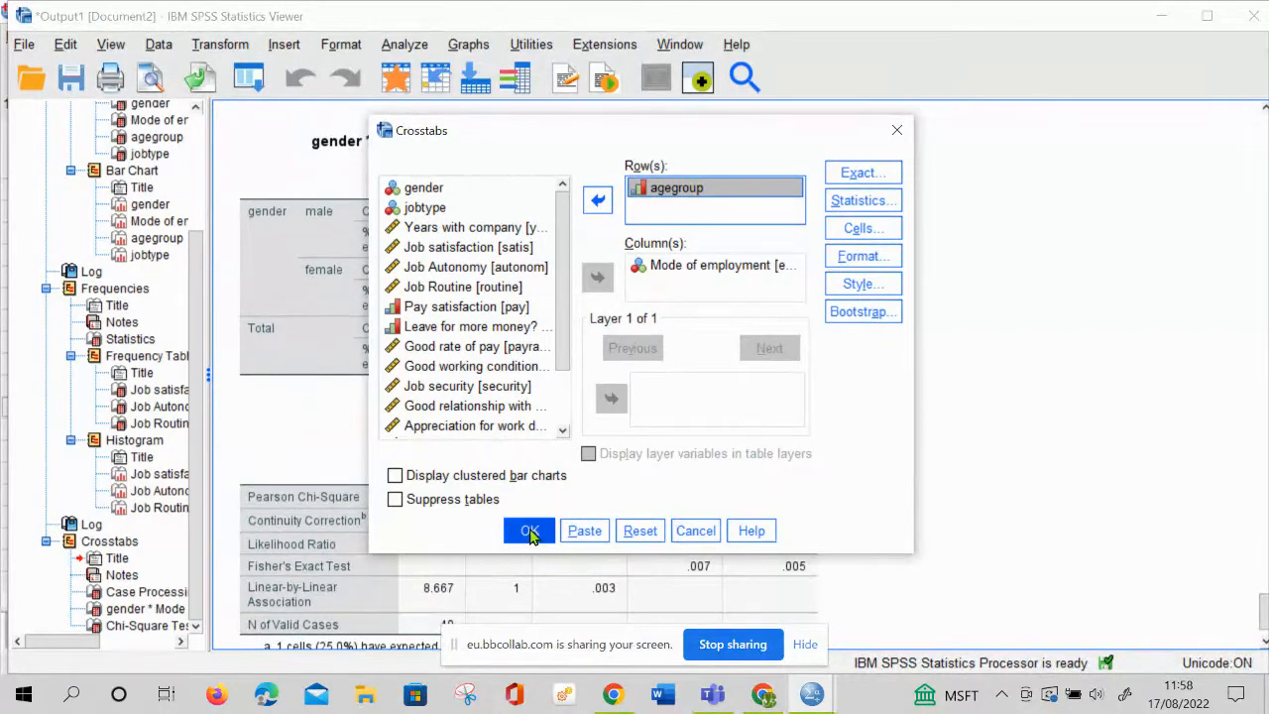
Check the requested crosstab statistics and change the cell percentages from column to row
click(877, 203)
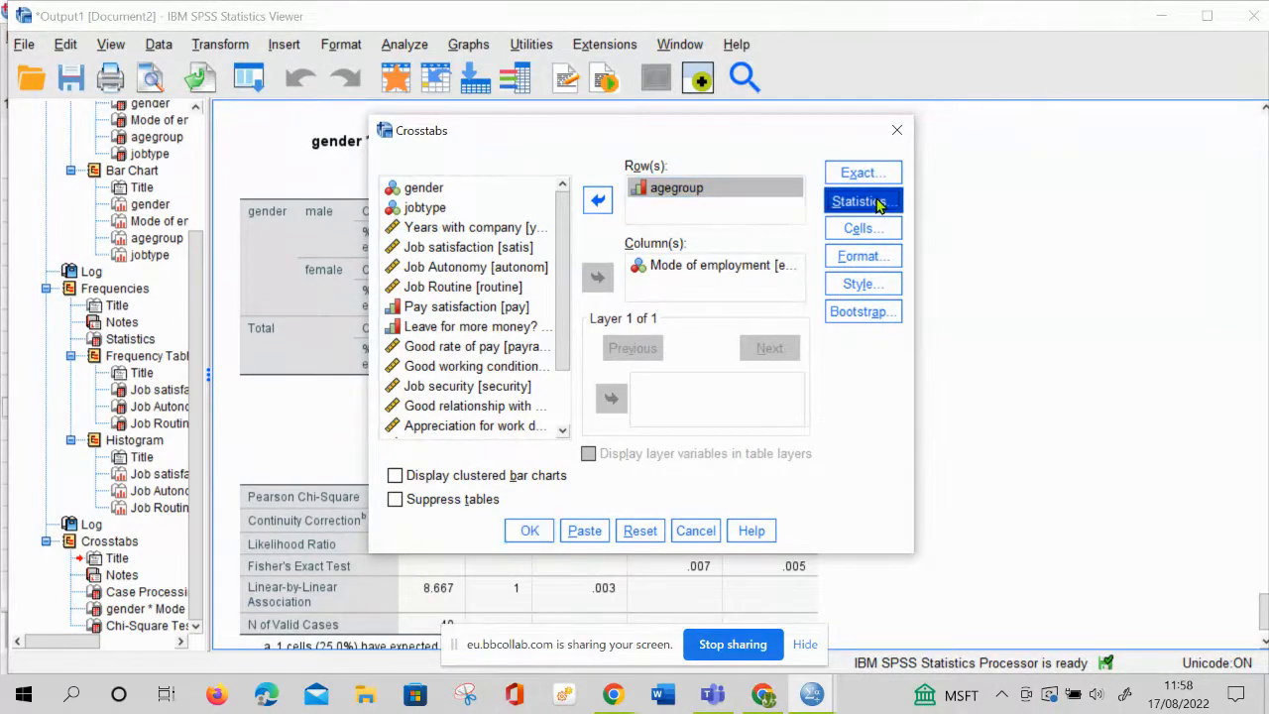
click(374, 536)
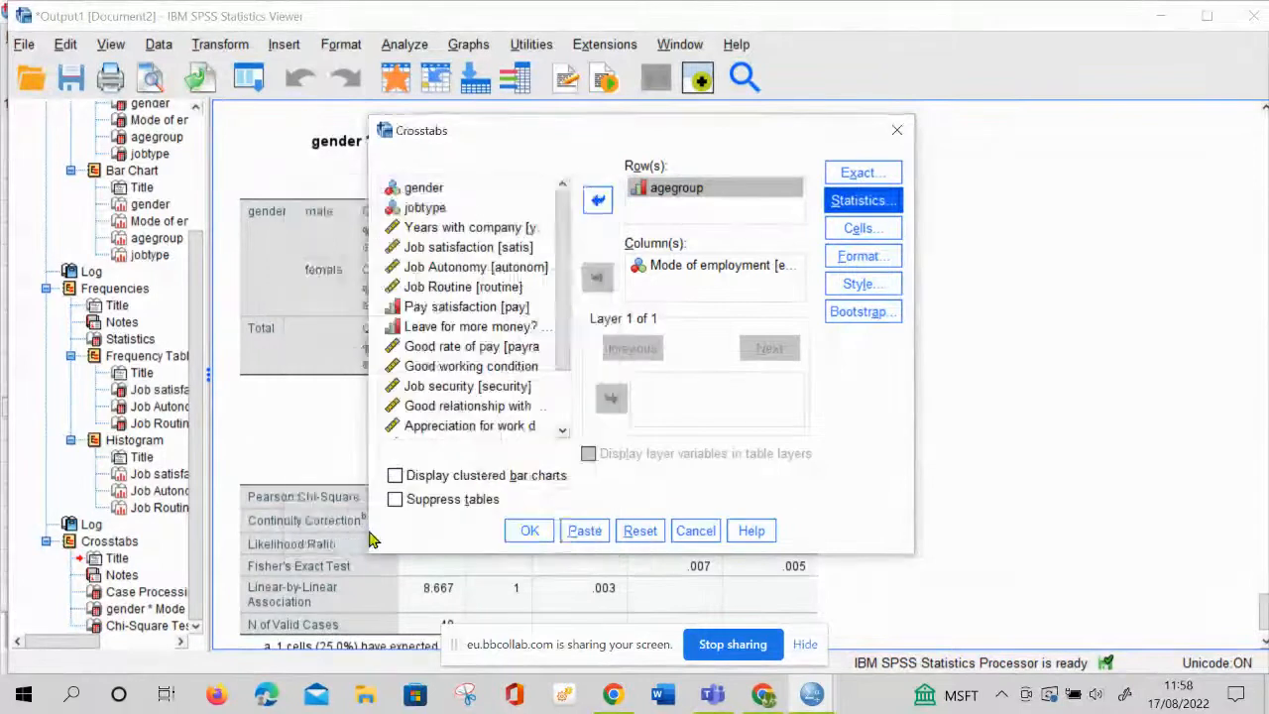
click(859, 228)
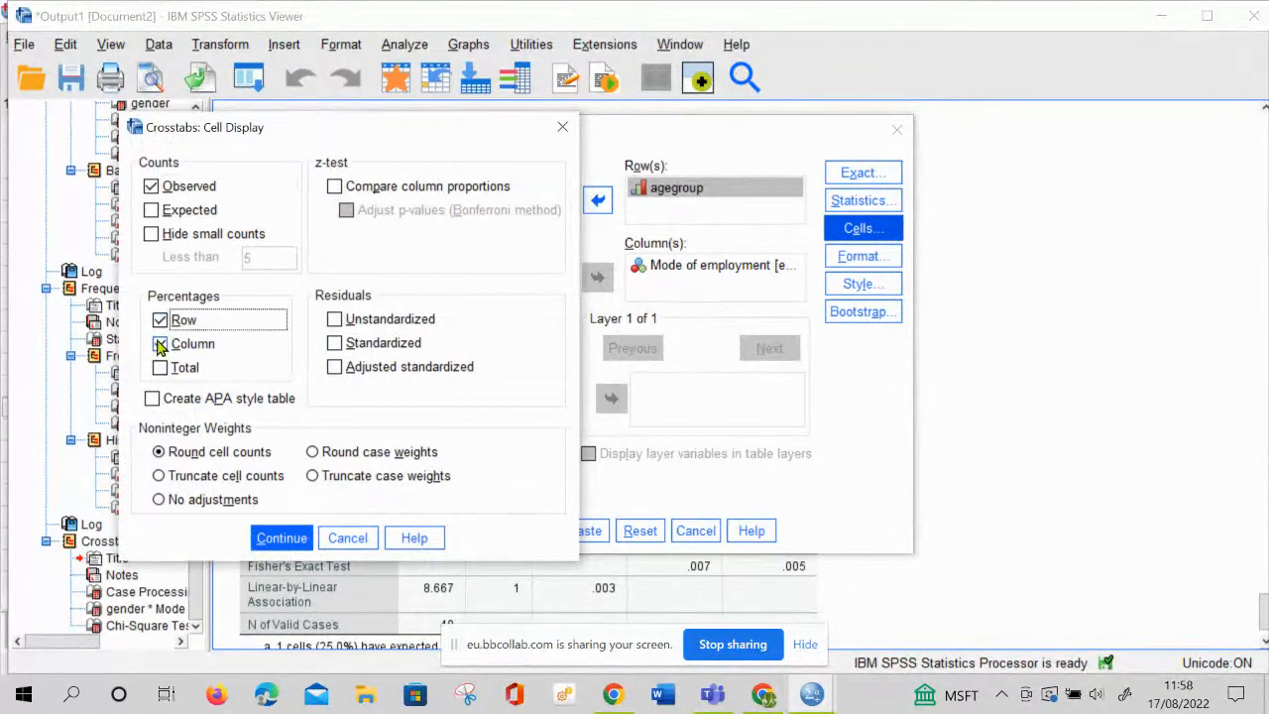
click(160, 320)
click(165, 345)
click(160, 345)
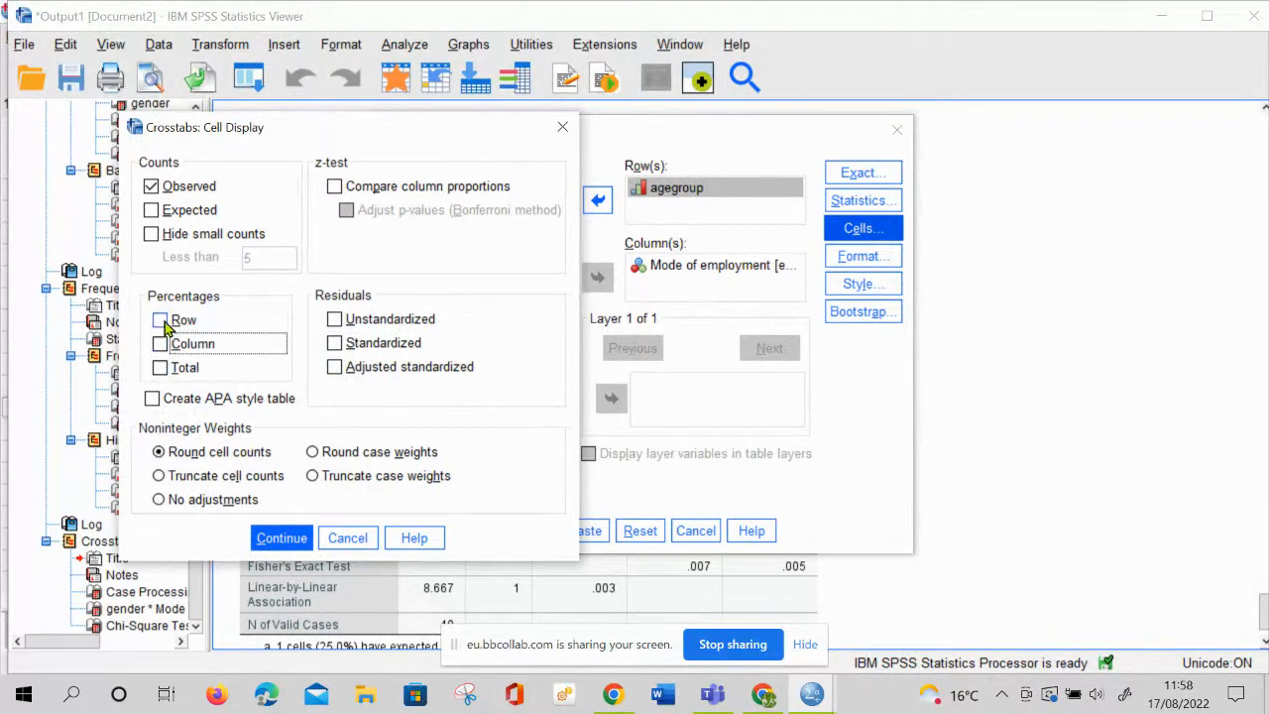
click(160, 320)
click(285, 537)
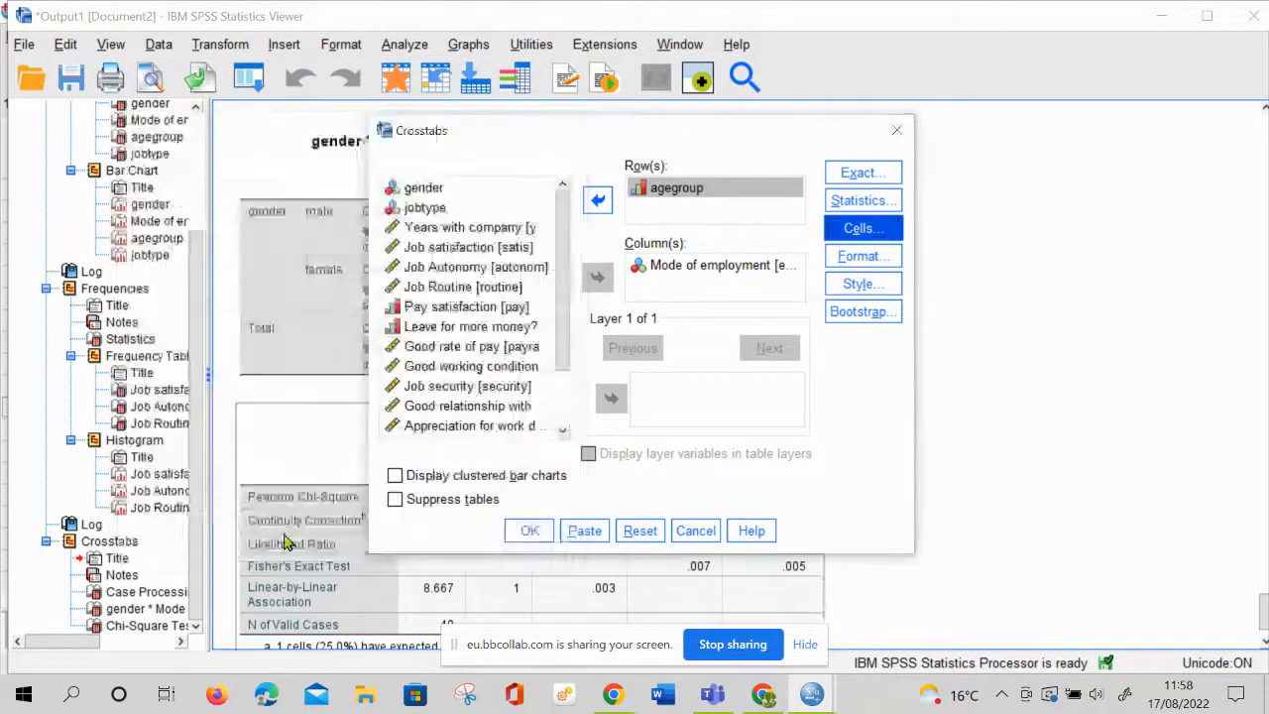
Run the agegroup by Mode of employment crosstab and compare its tables and chi-square results with those of the gender crosstab
click(529, 531)
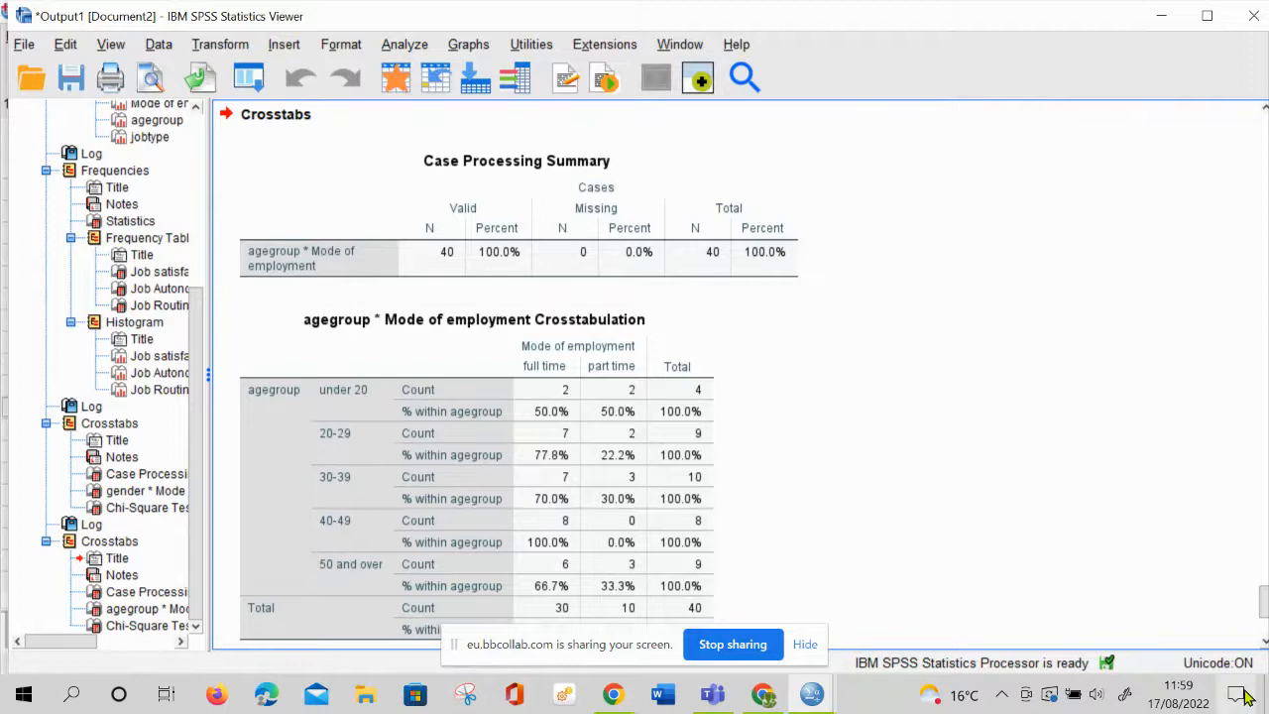
scroll(984, 623, down, 5)
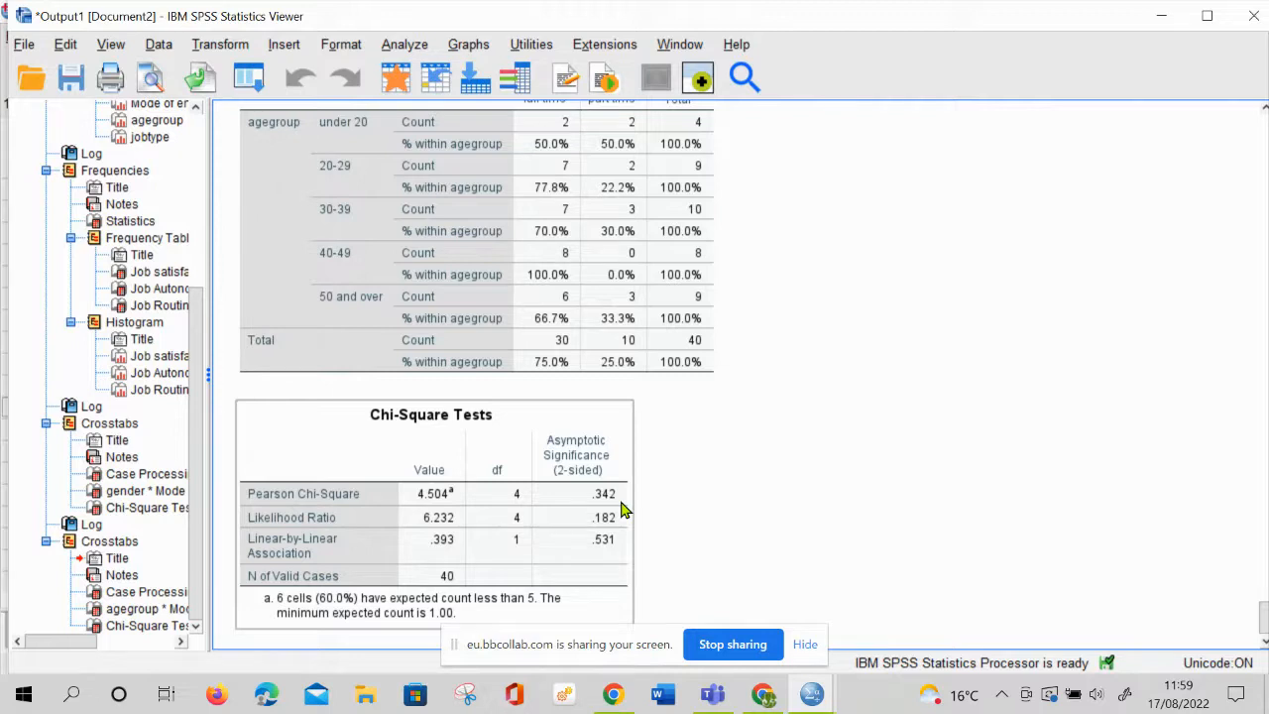
click(722, 510)
scroll(737, 506, up, 3)
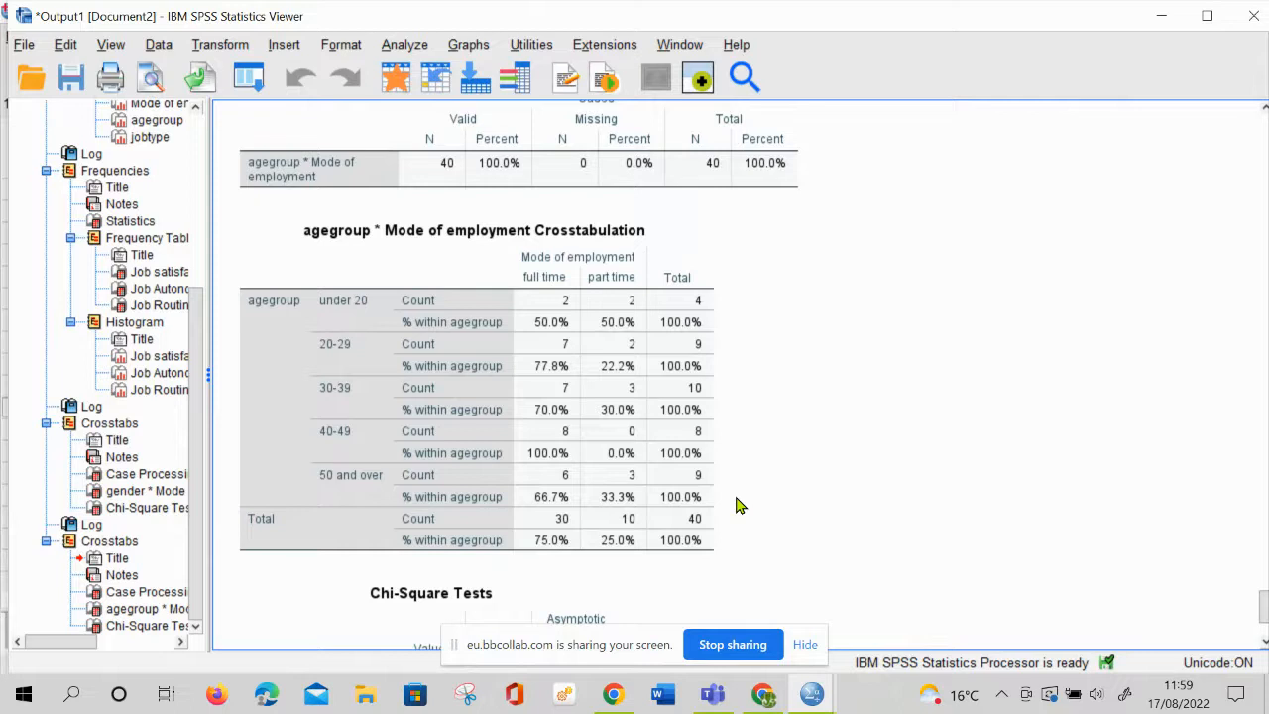
scroll(739, 506, down, 3)
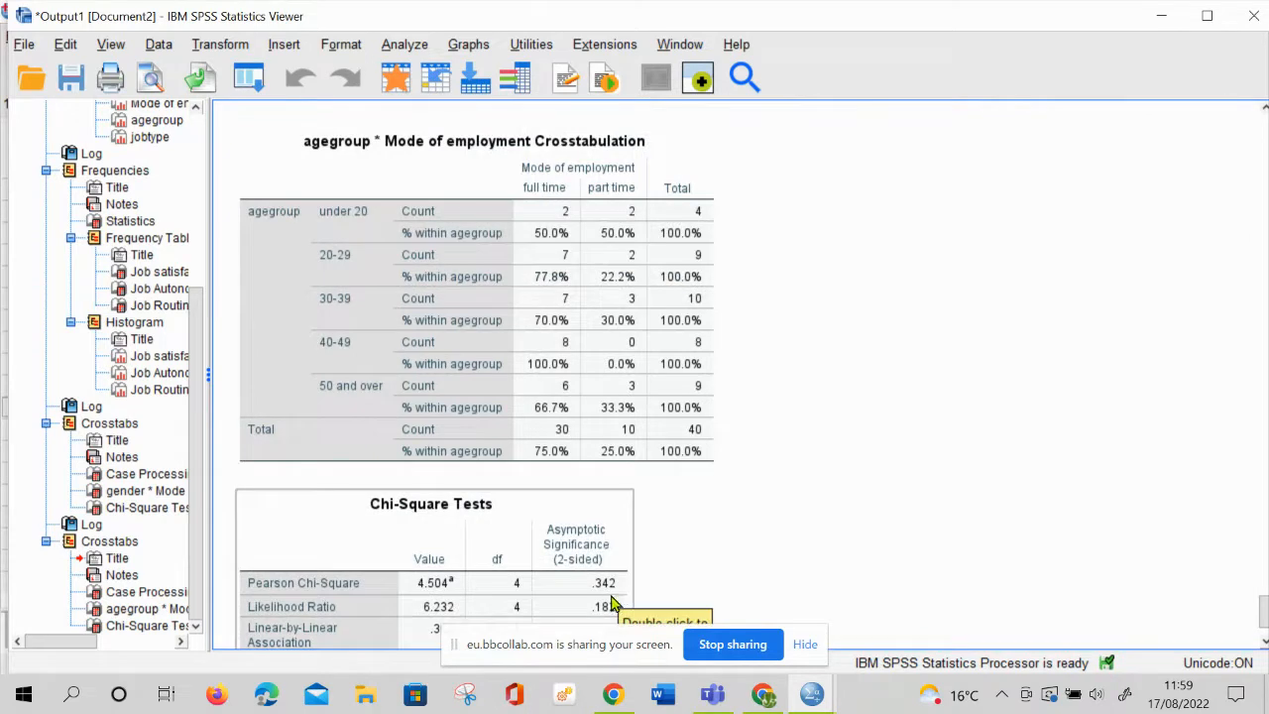
scroll(620, 535, up, 10)
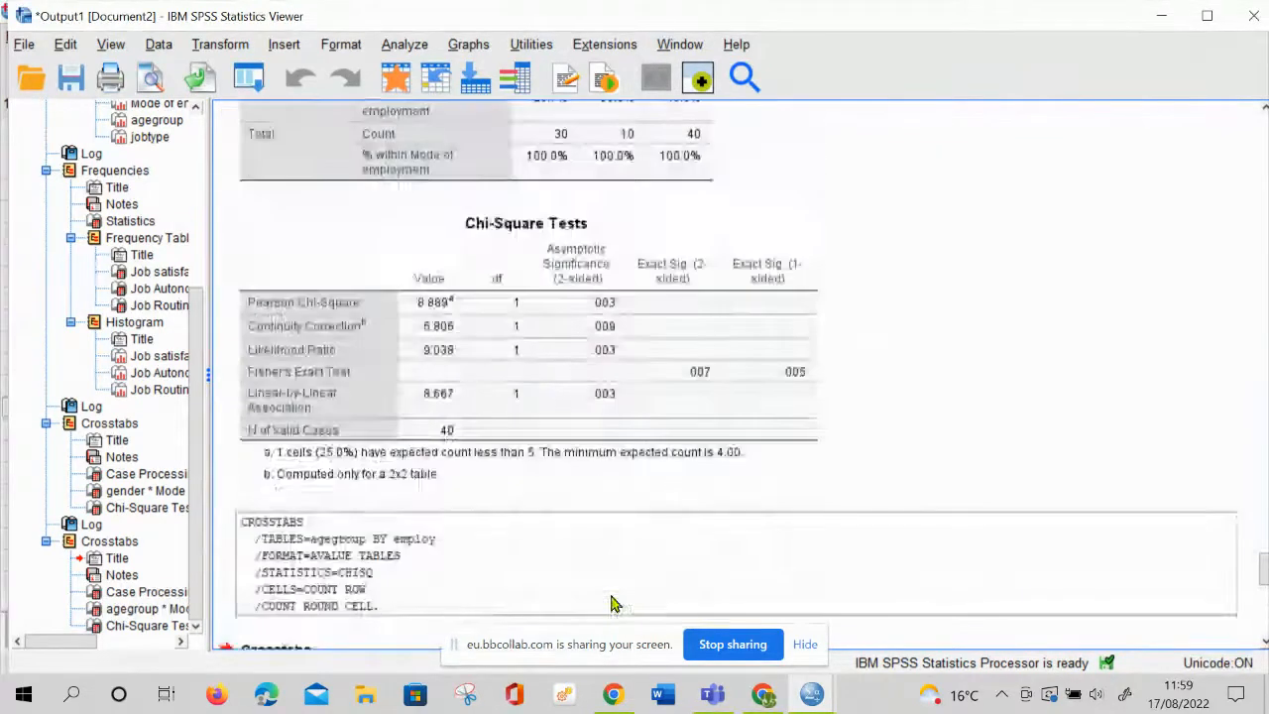
scroll(631, 449, up, 5)
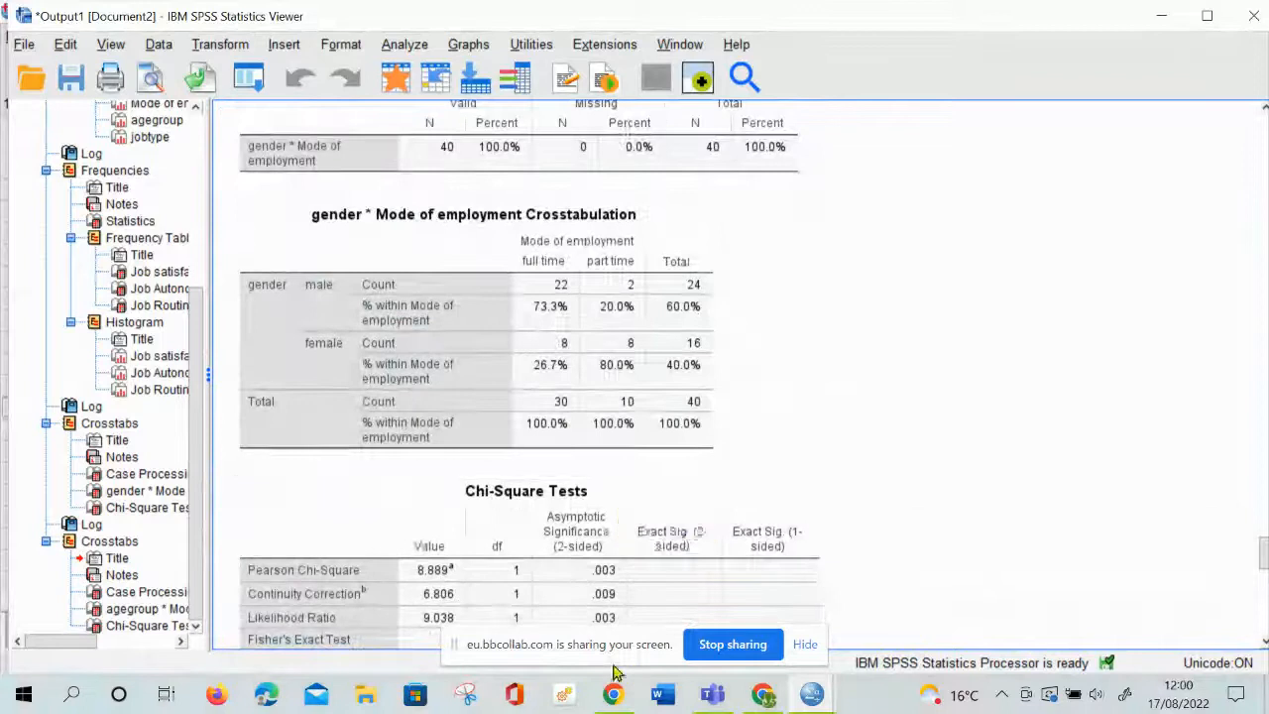
click(606, 601)
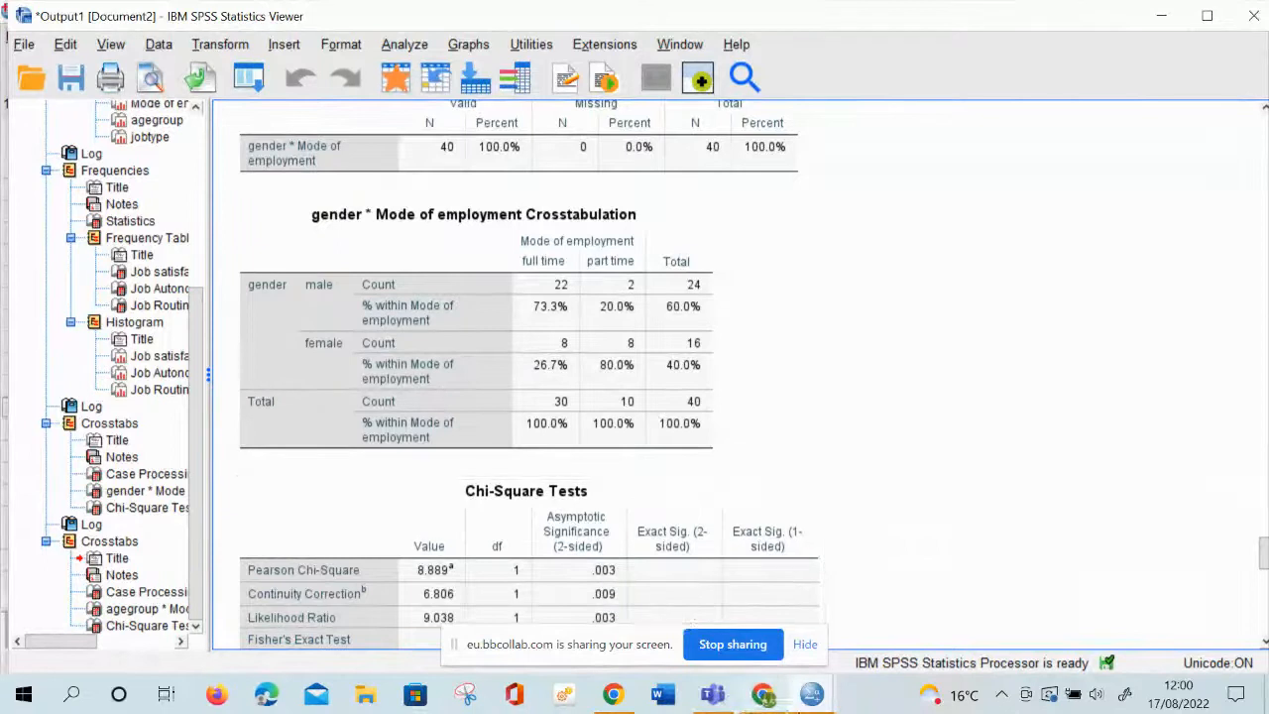
Switch from the SPSS output to the Blackboard Collaborate session in the browser and open the Everyone chat
mouse_move(811, 697)
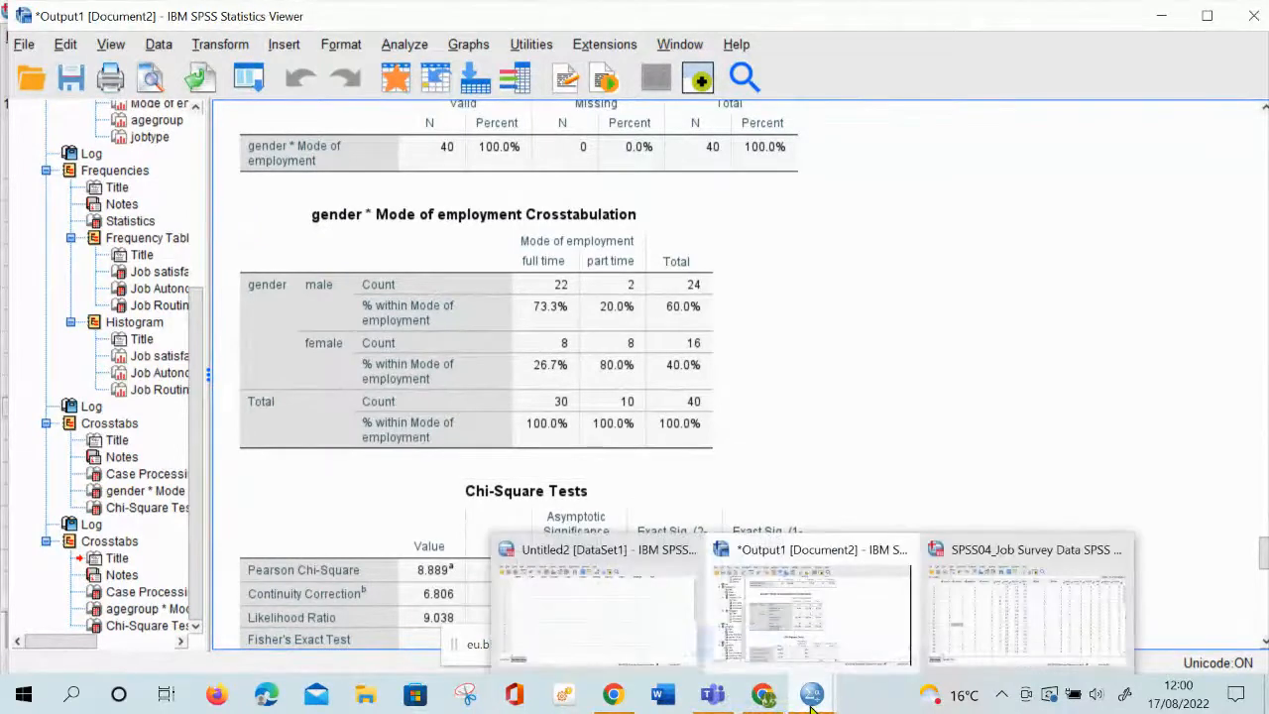
mouse_move(724, 706)
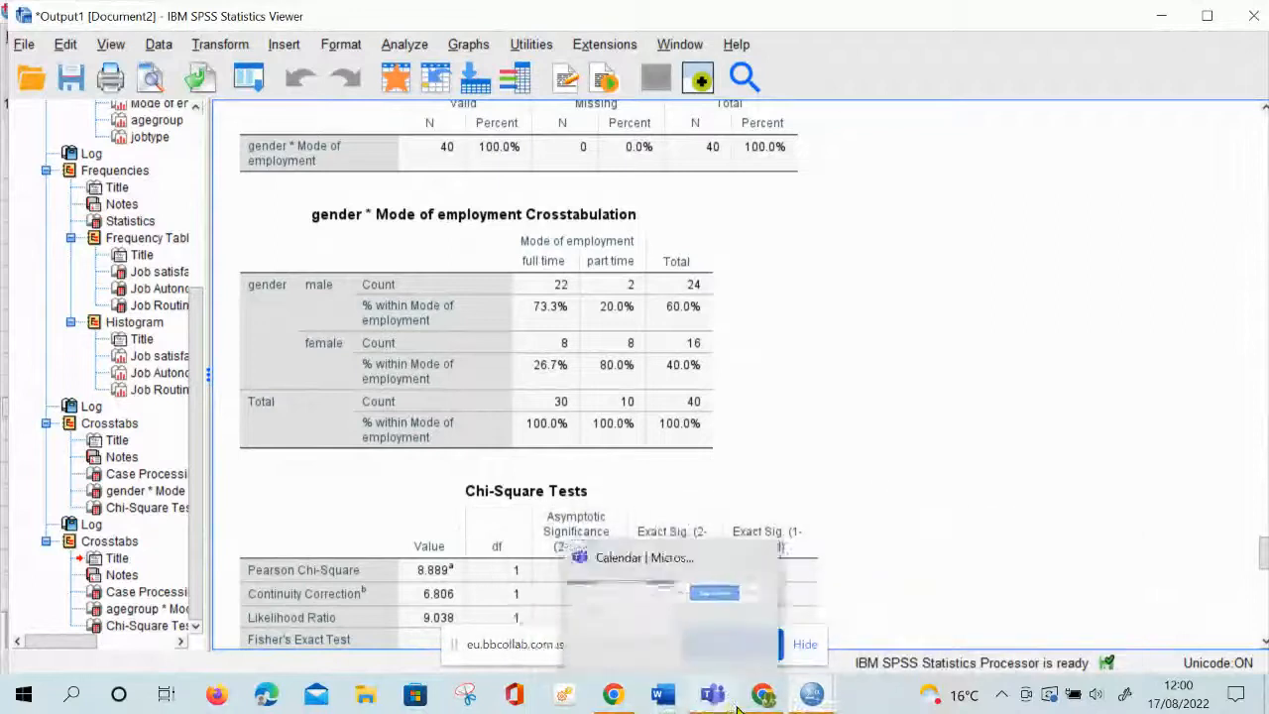
click(754, 654)
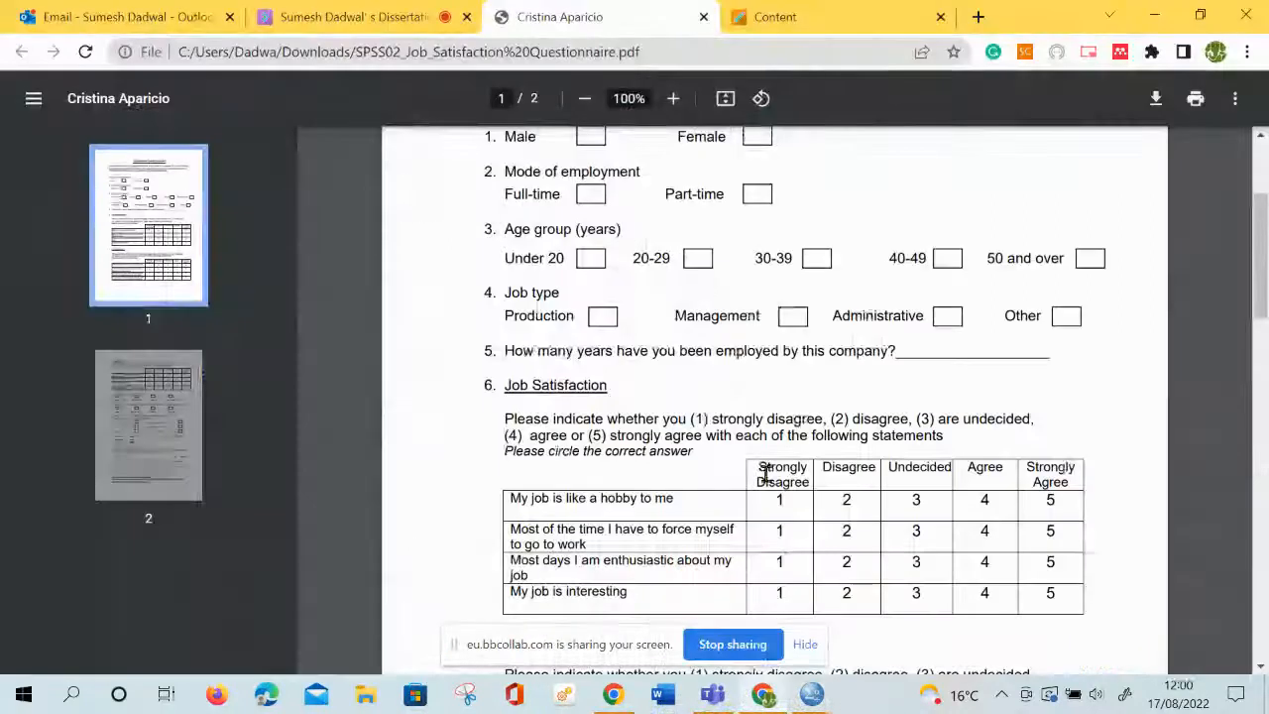
click(335, 14)
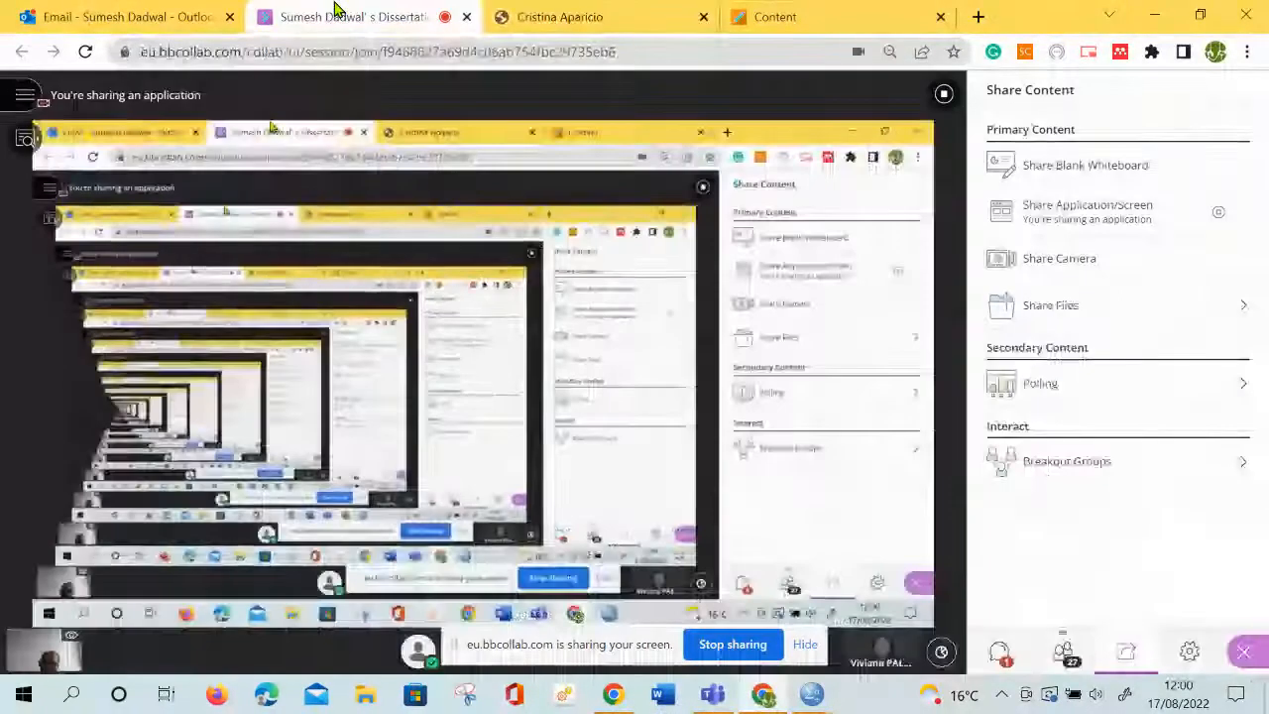
click(1005, 665)
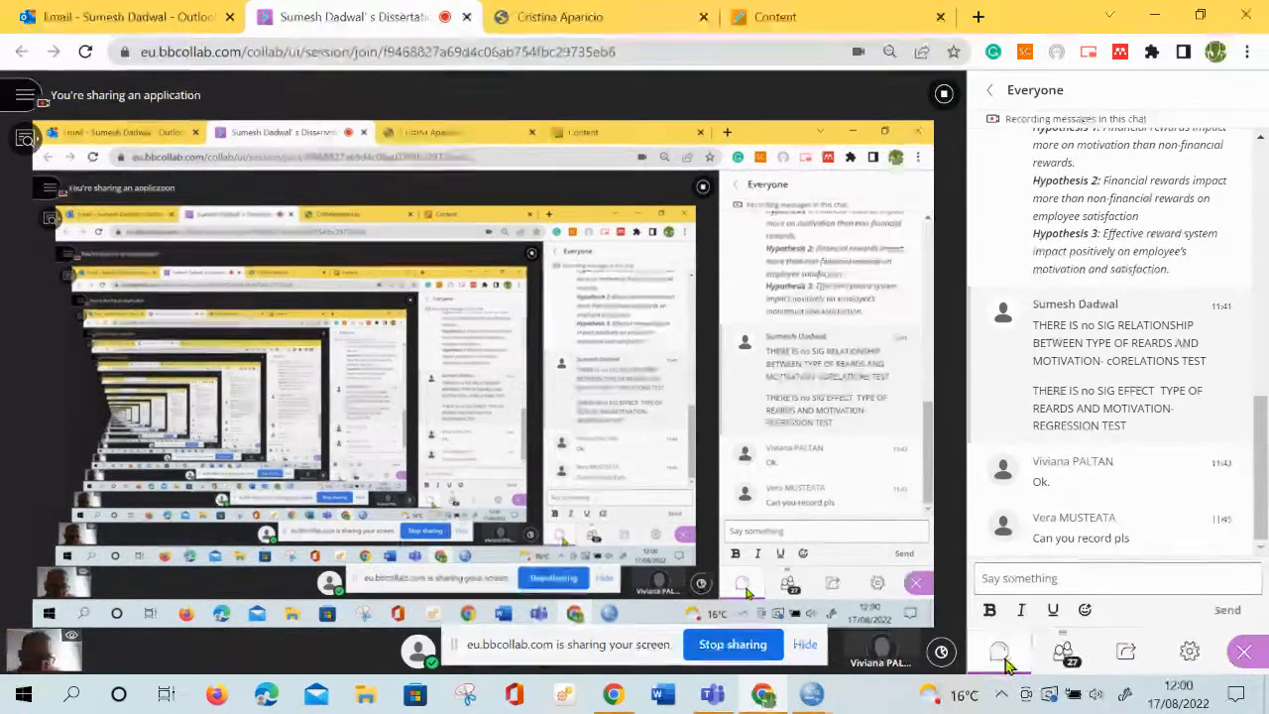
Write the chat message "small (LESS THAN 0.05) IS BEUATIFULL TO REJECT NUL HYPOTHSES." without sending it
click(1000, 575)
text(sm)
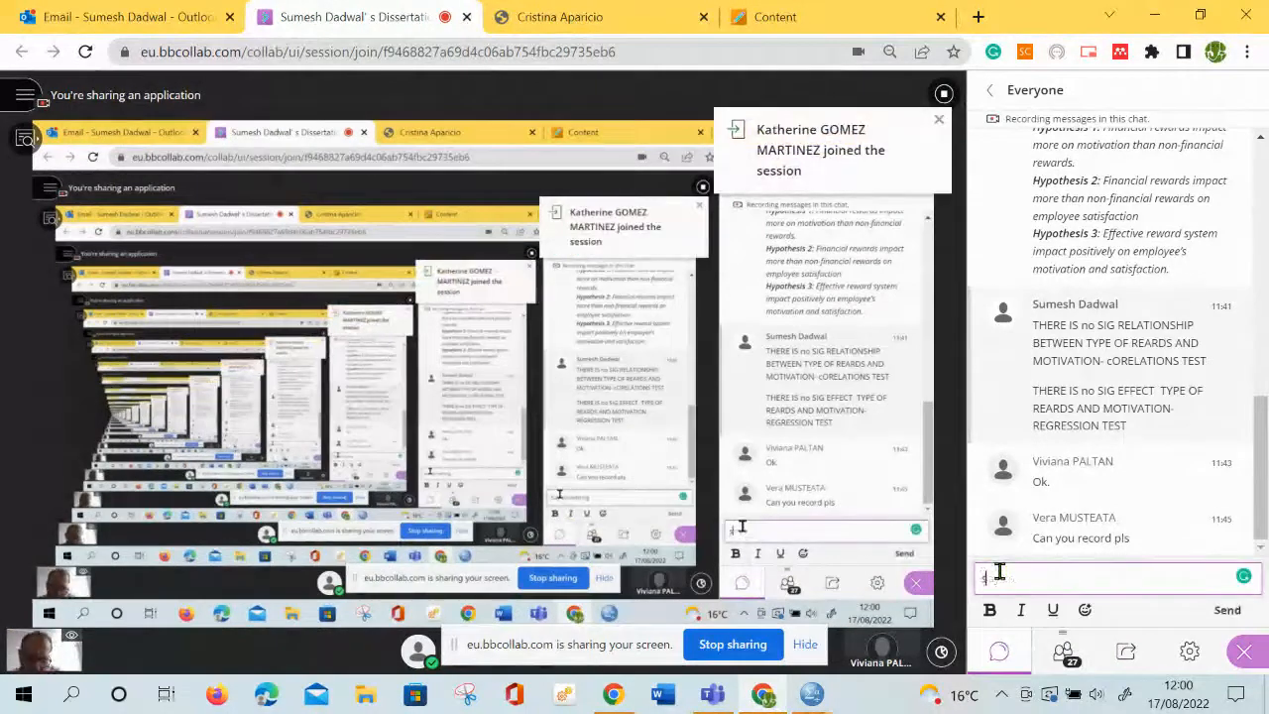
text(al)
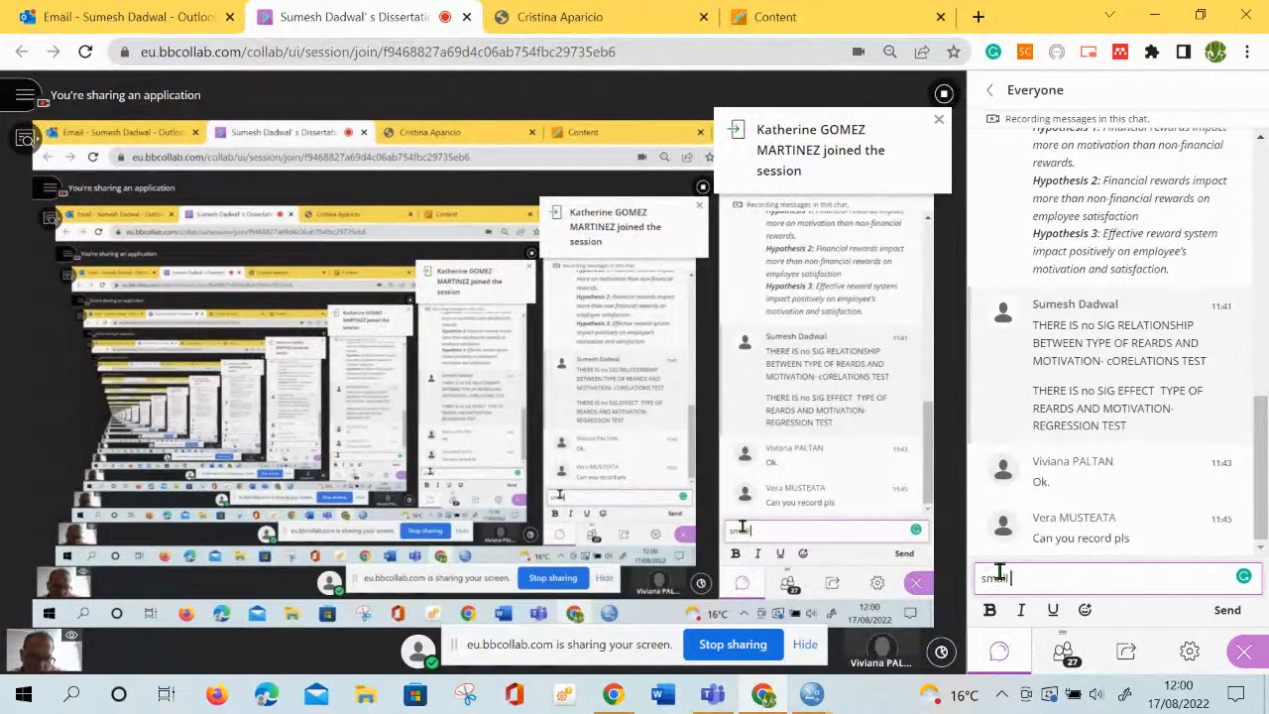
text(l ()
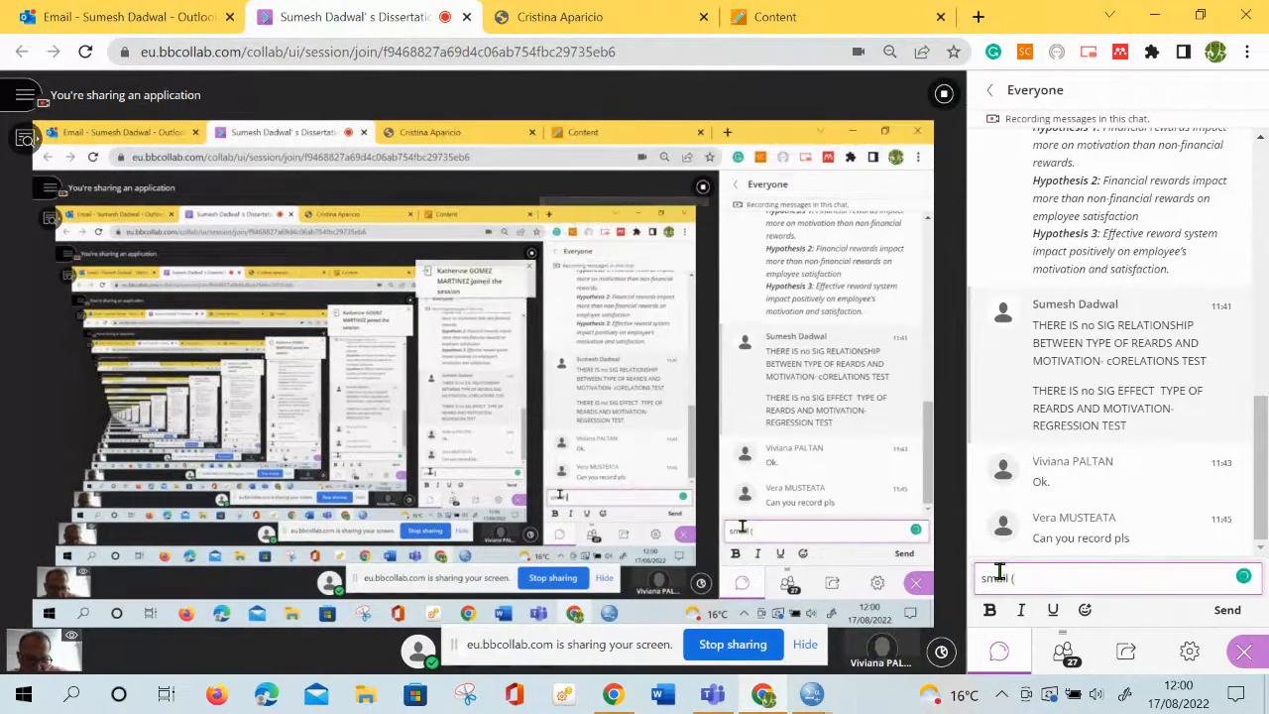
text(LESS THAN)
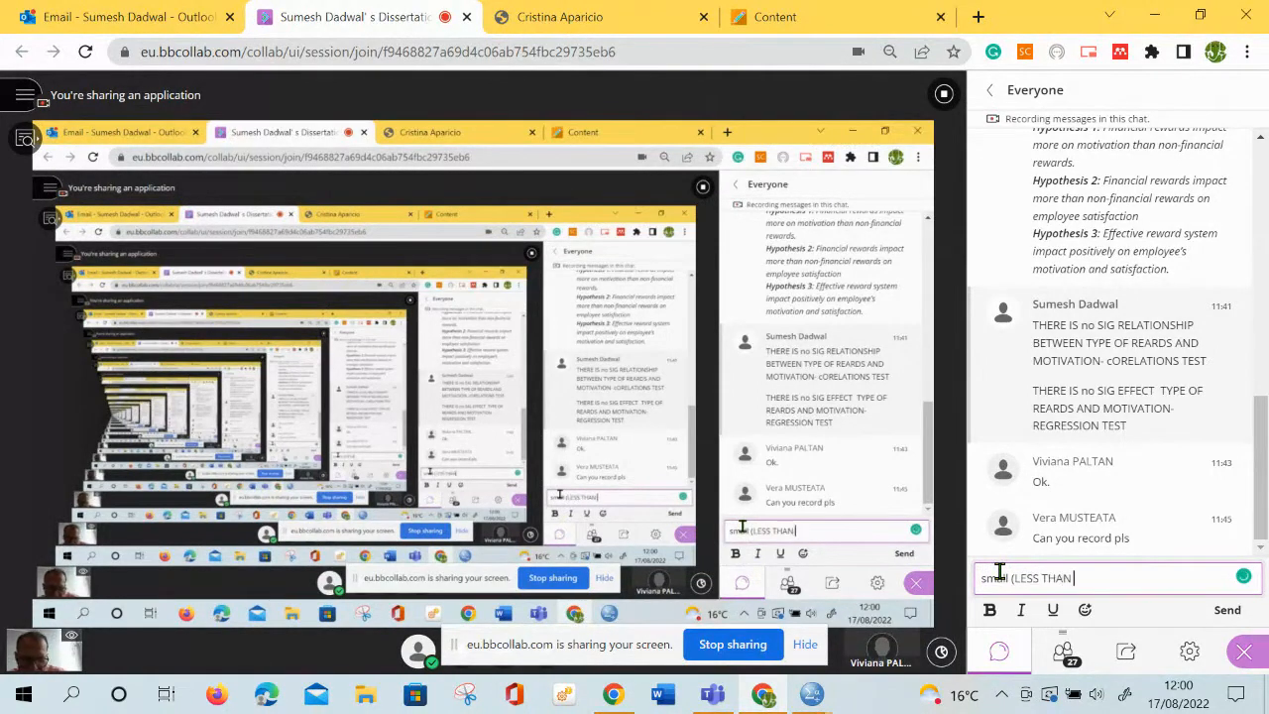
text( 0.05)
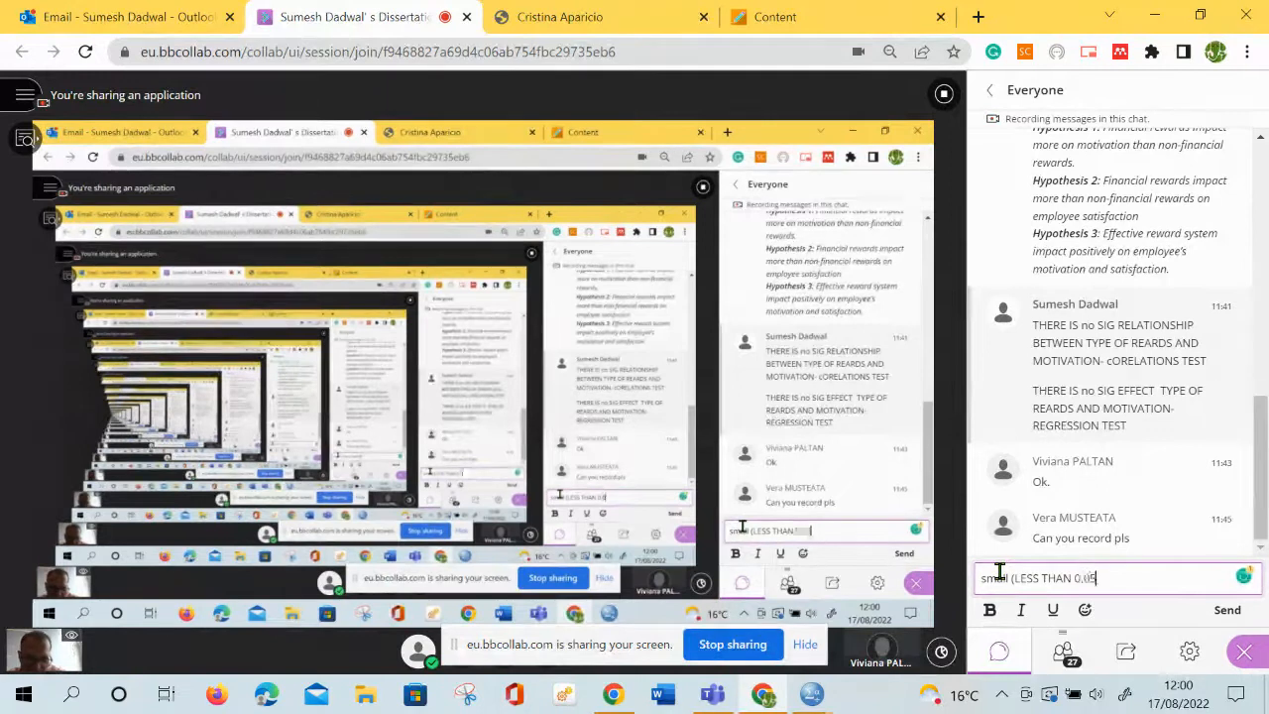
text() IS B)
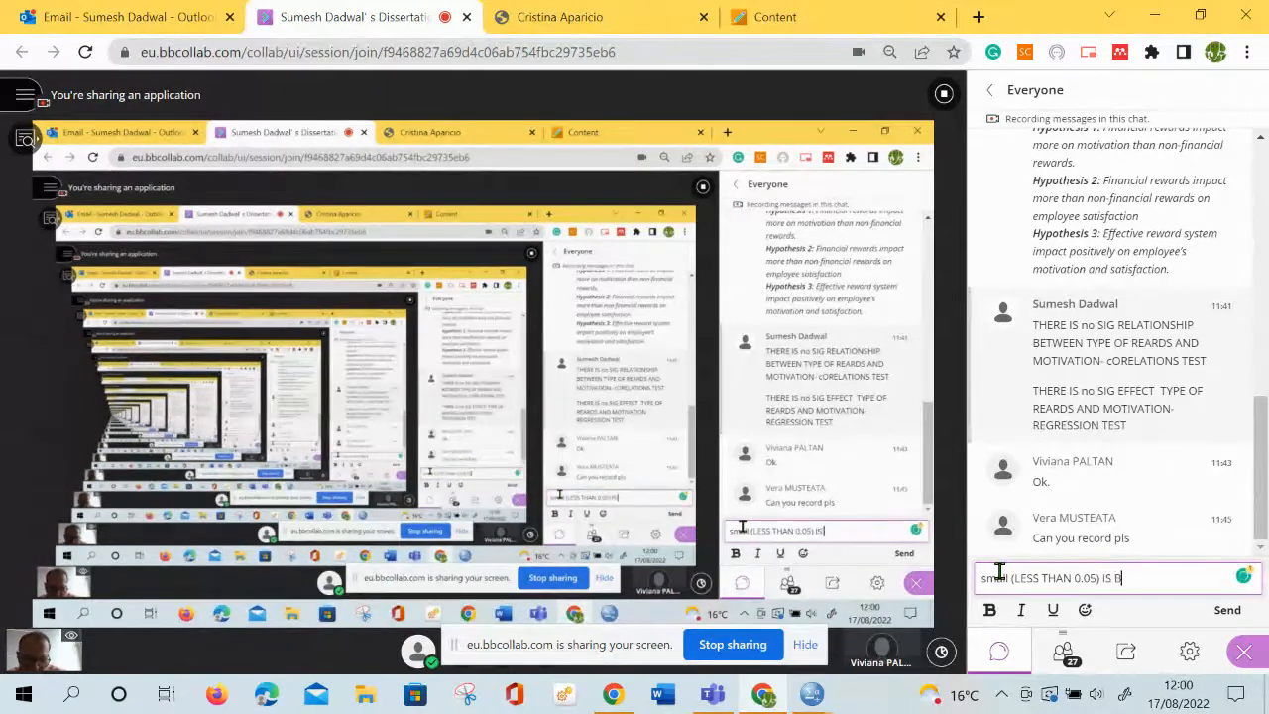
text(EUATI)
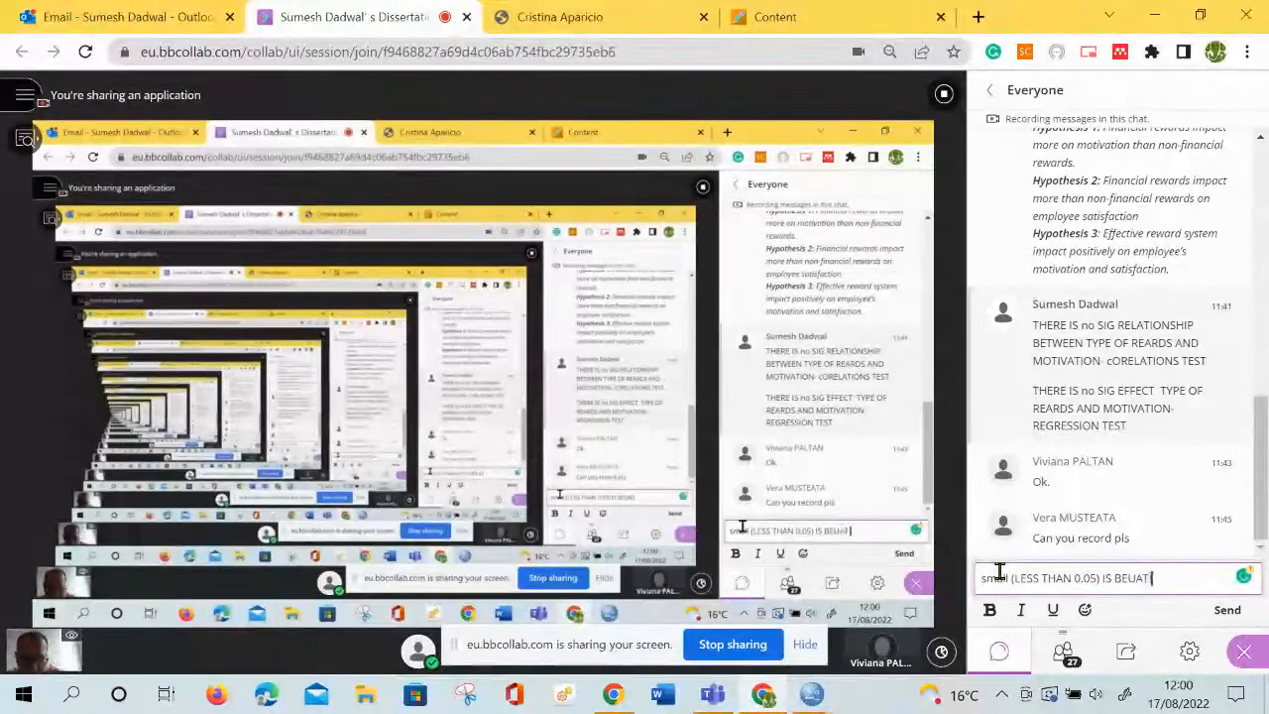
text(FULL TO R)
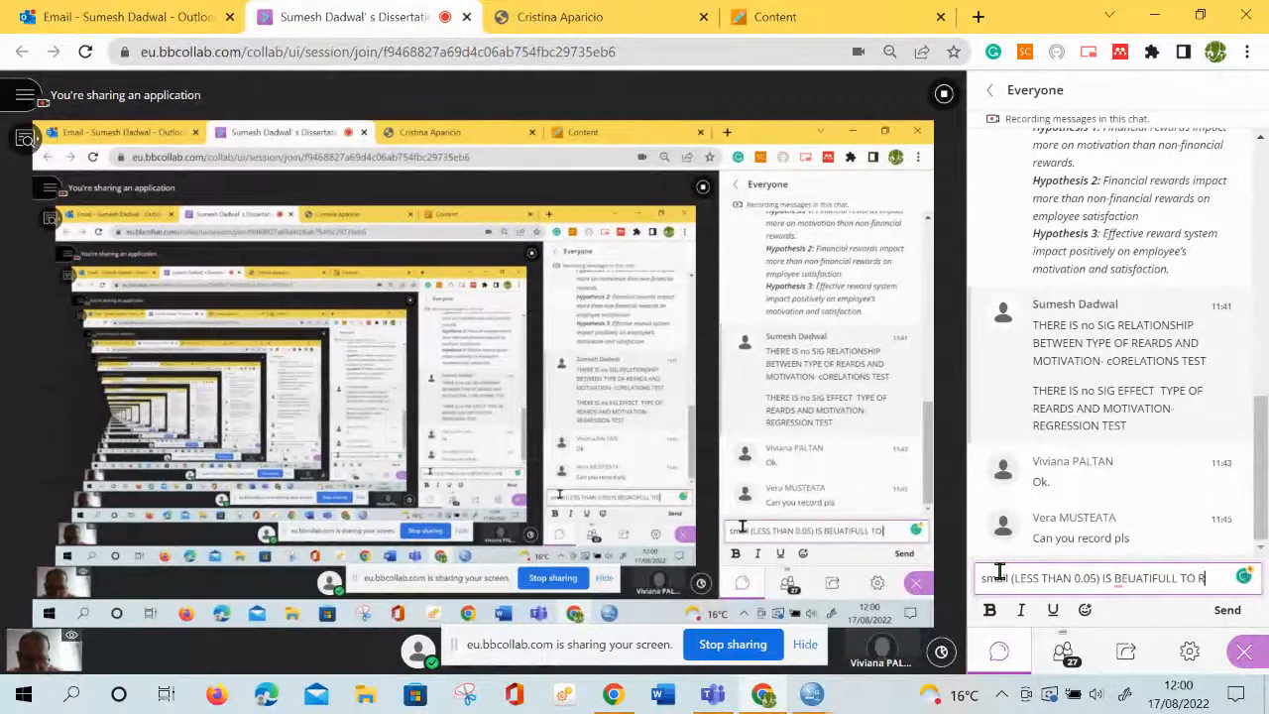
text(EJECT)
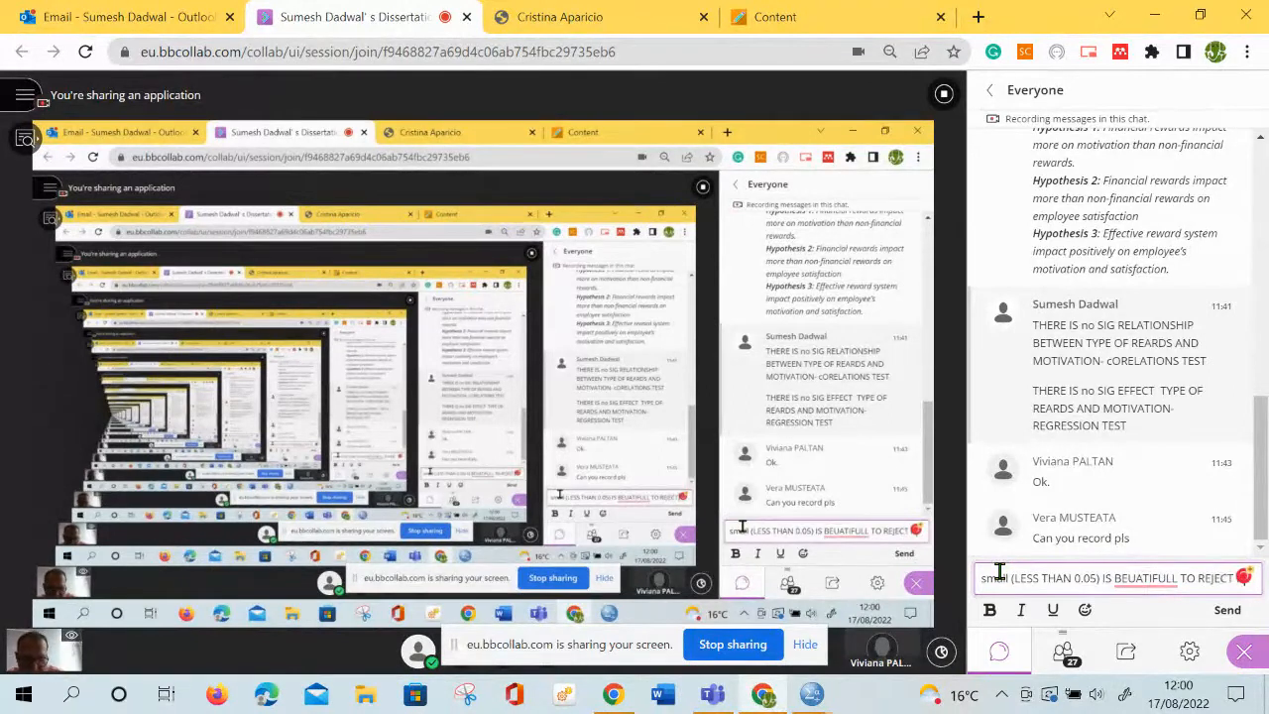
text( NULL HY)
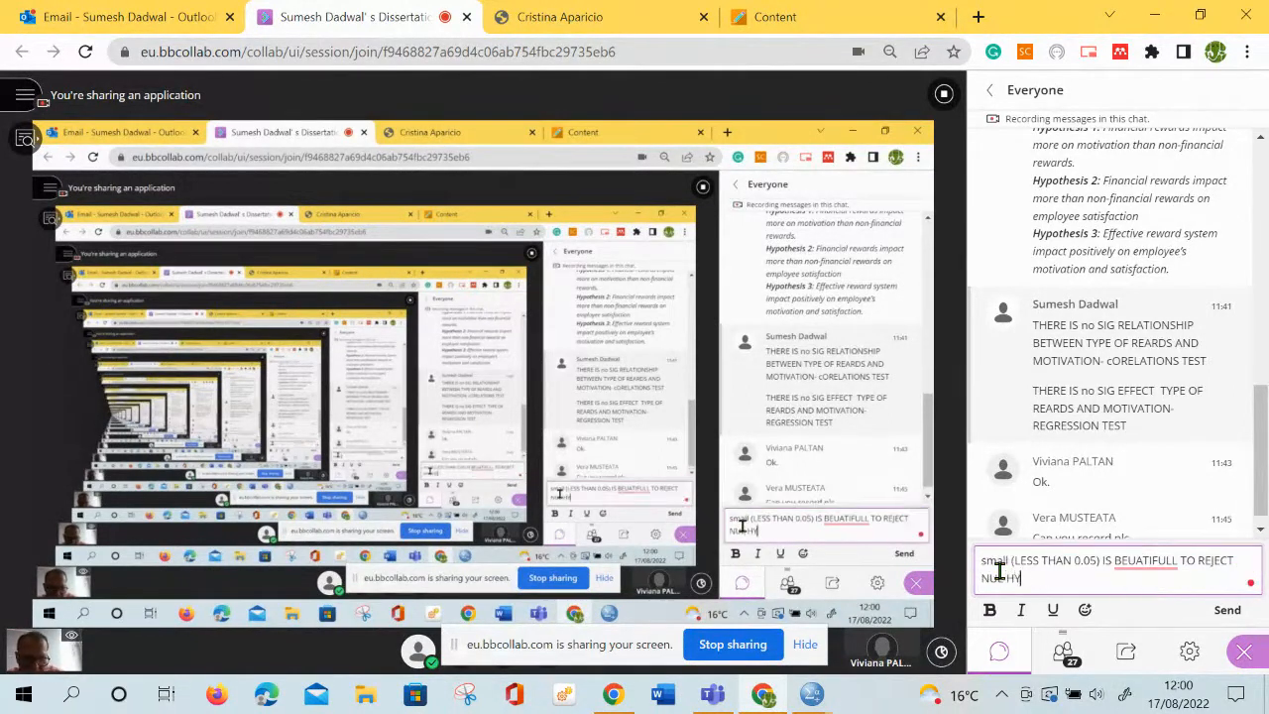
text(POTHSES)
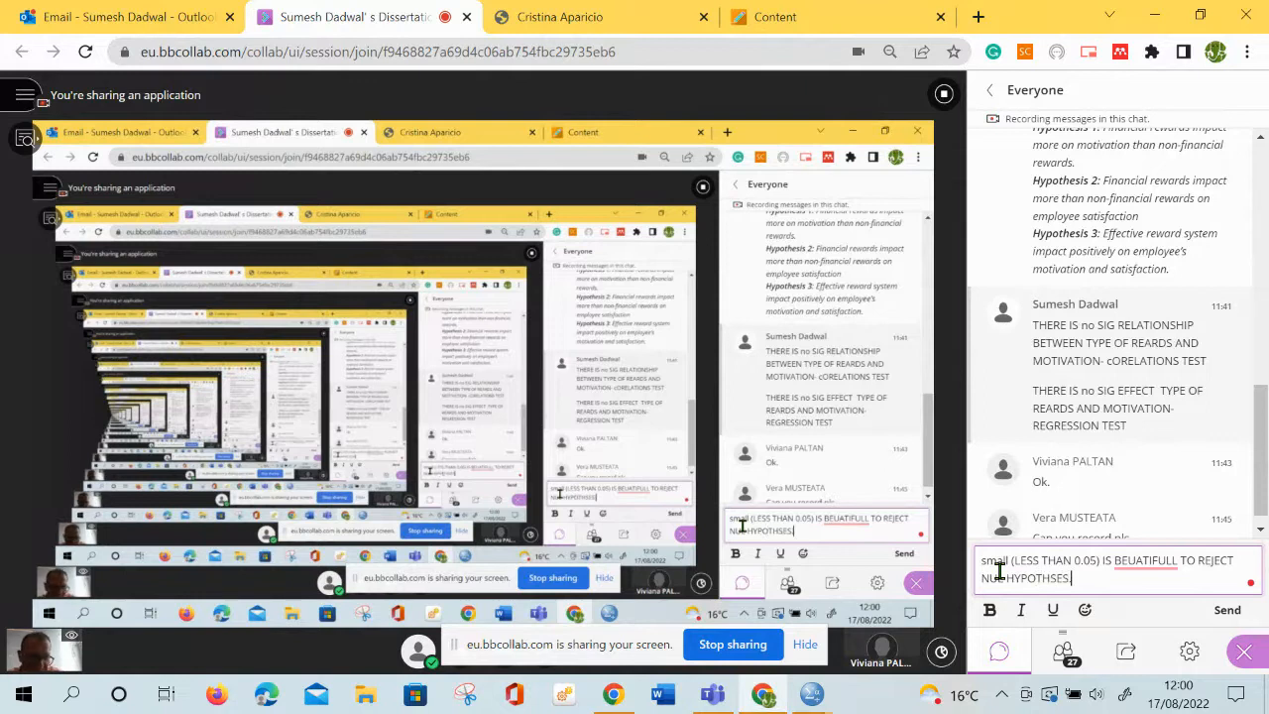
text(.)
Correct the misspelled word in the chat message to BEAUTIFUL and send the message to everyone
click(1156, 563)
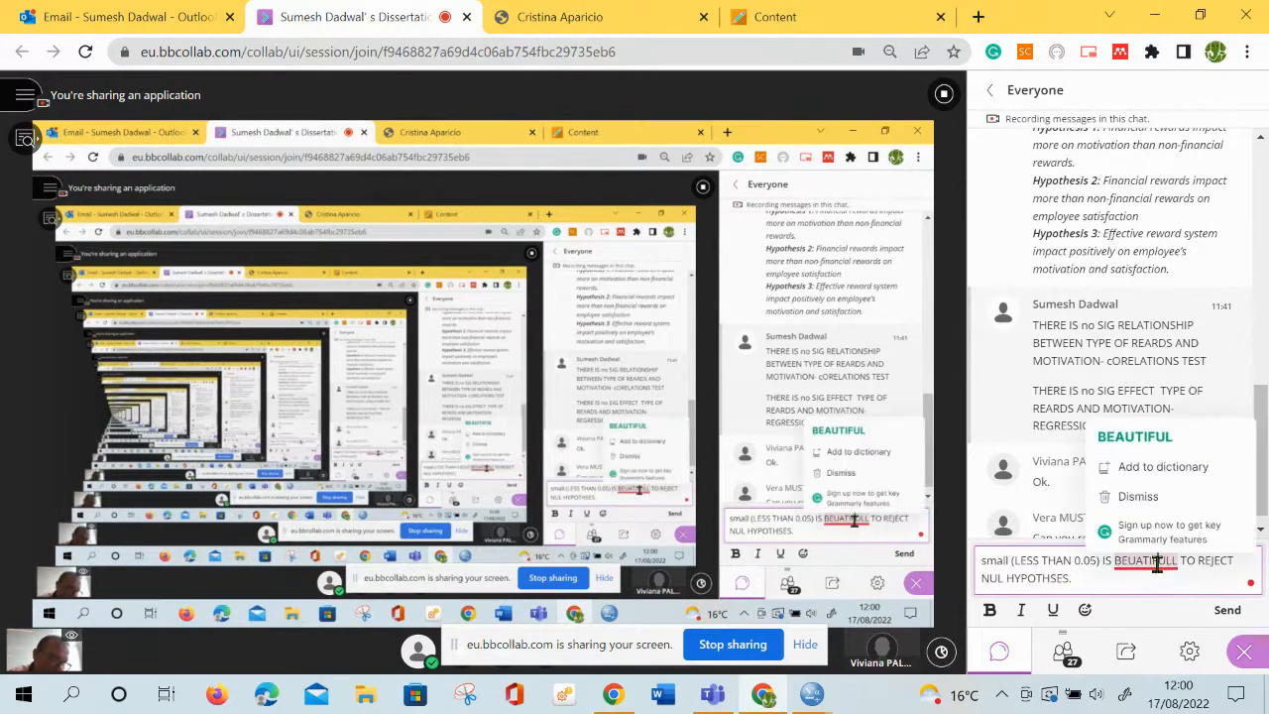
click(1136, 437)
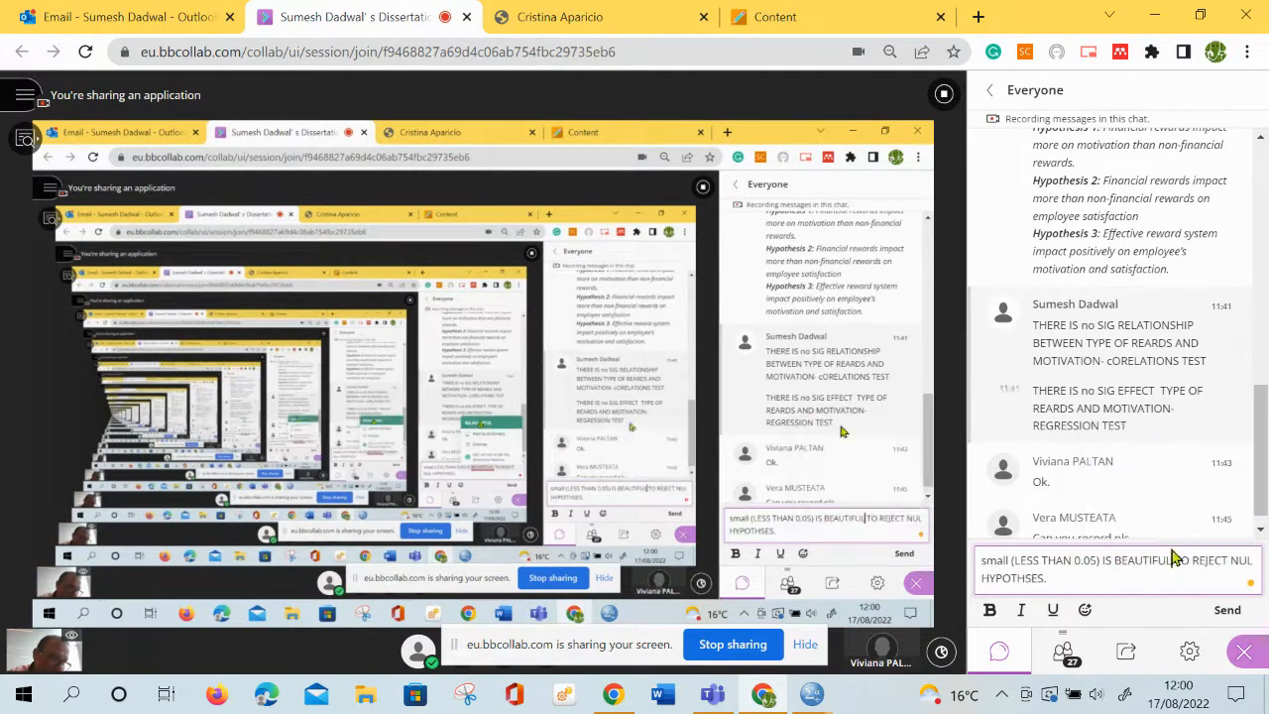
click(1227, 612)
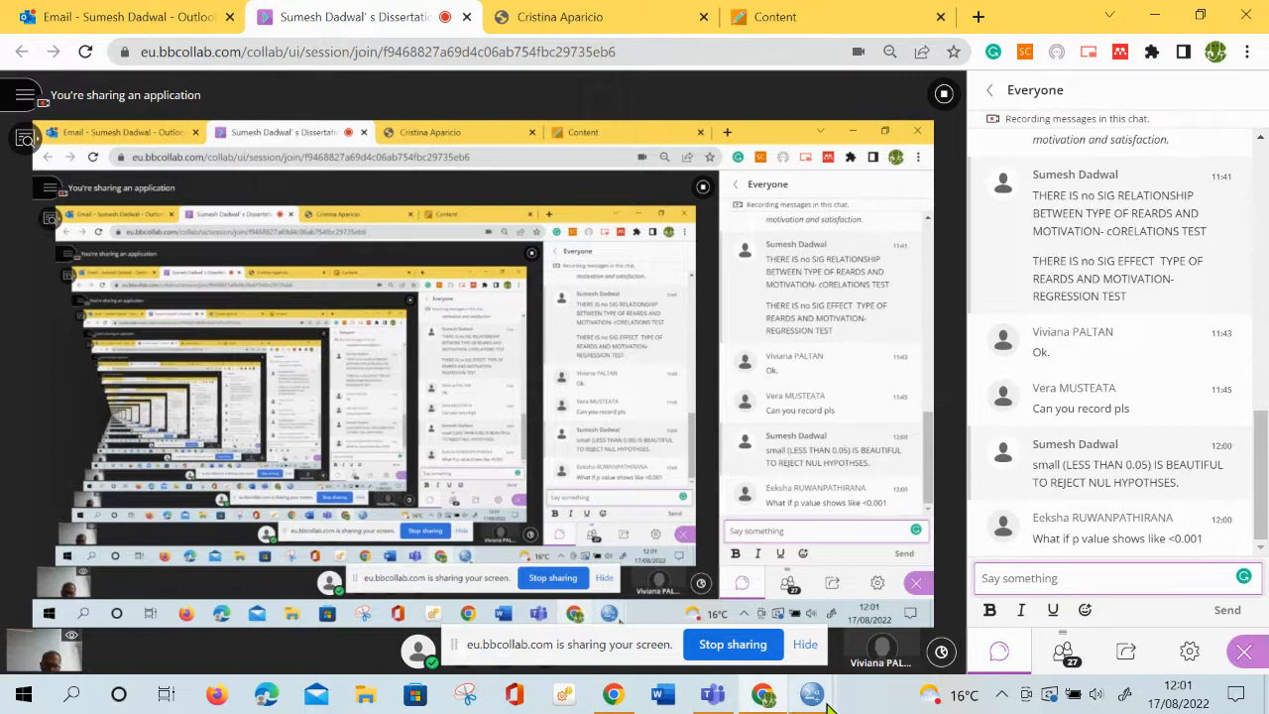
Return to the SPSS output and compare the gender crosstab's Chi-Square Tests significance with that of the agegroup crosstab
mouse_move(813, 694)
click(799, 625)
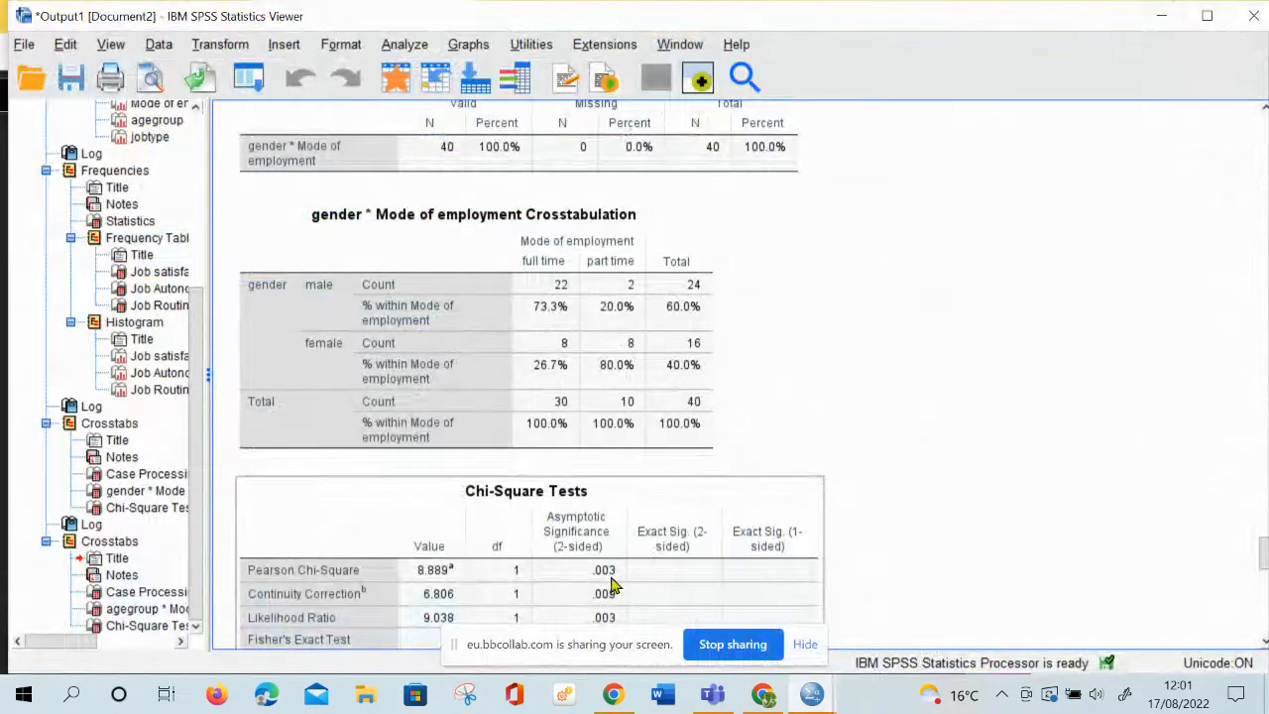
scroll(612, 585, down, 10)
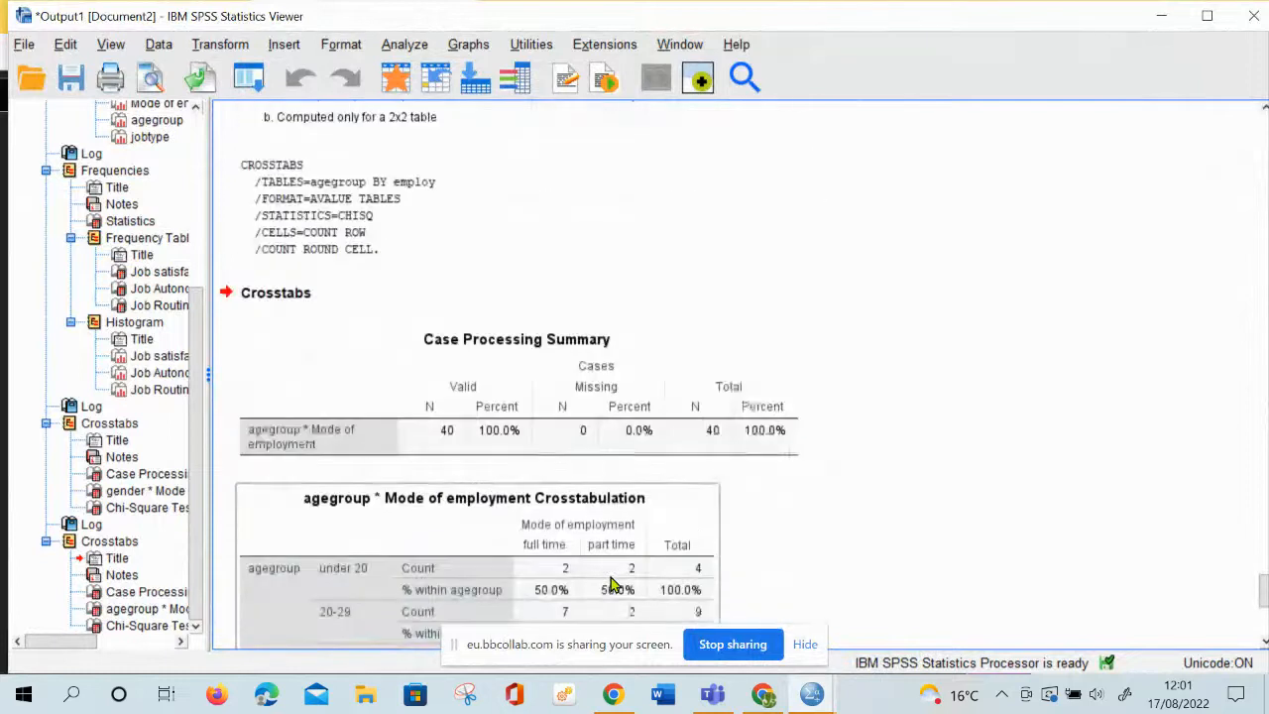
scroll(611, 585, down, 4)
scroll(634, 546, down, 5)
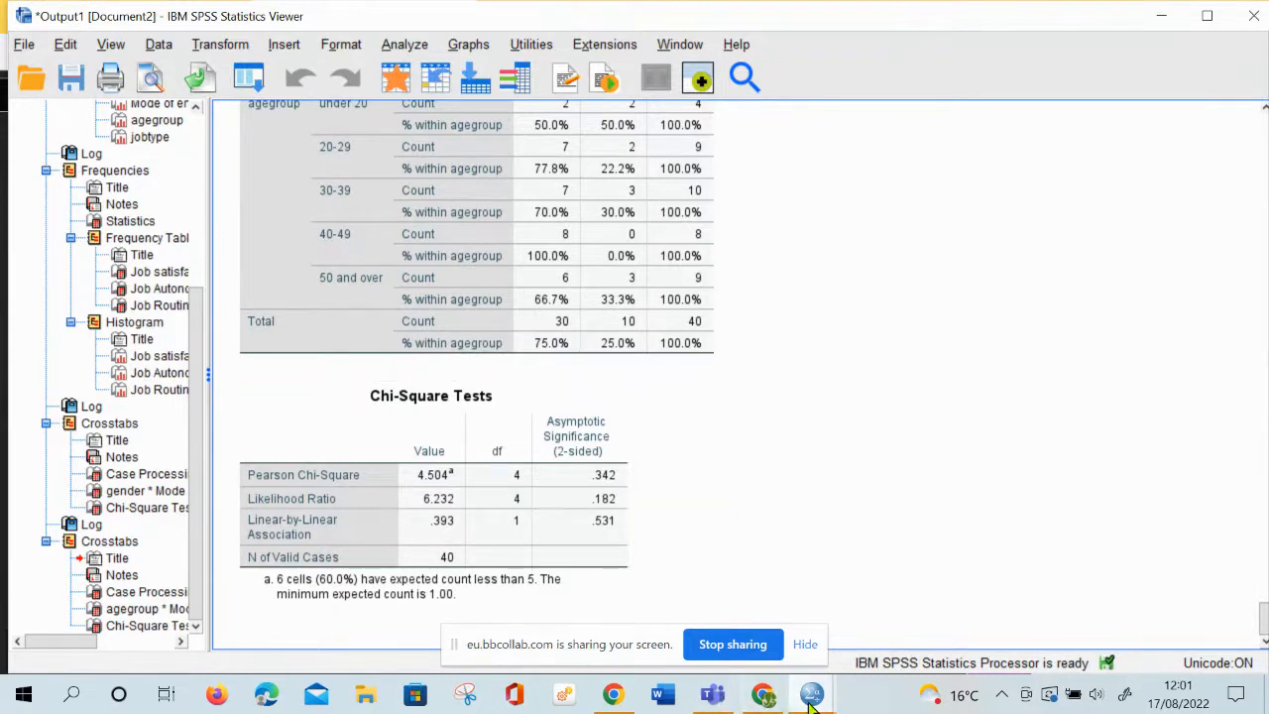
Switch back to the Collaborate session and post "WHEN YOUR TEST- P VALUE IS SMALL - YOU REJECT NULL HYPOTHSES" in the Everyone chat
click(764, 696)
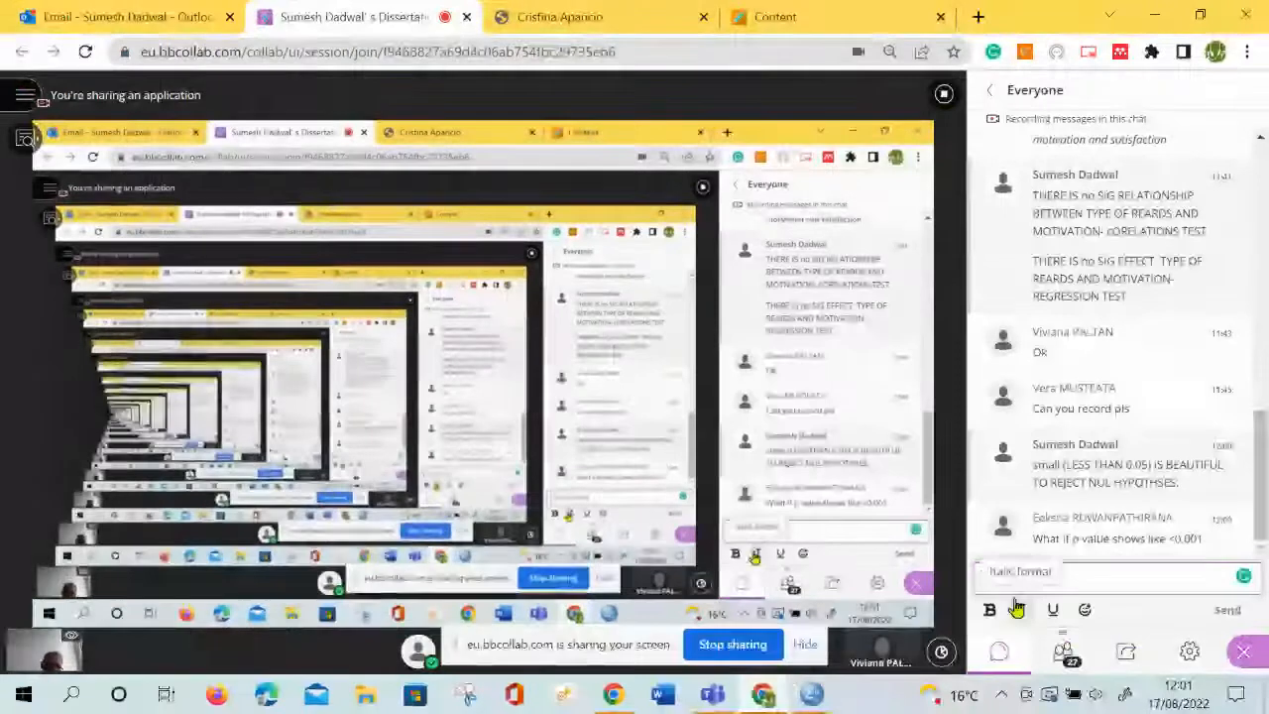
click(1008, 569)
text(WHEN)
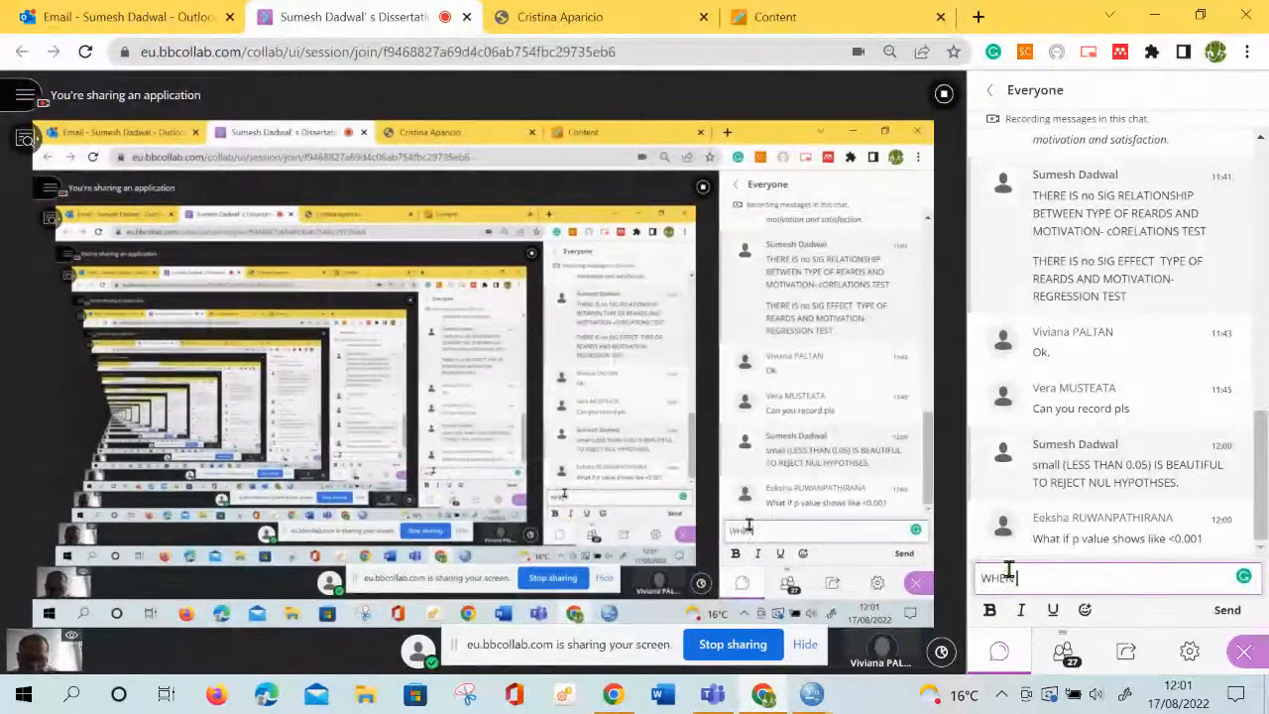
text( YOUR TEST)
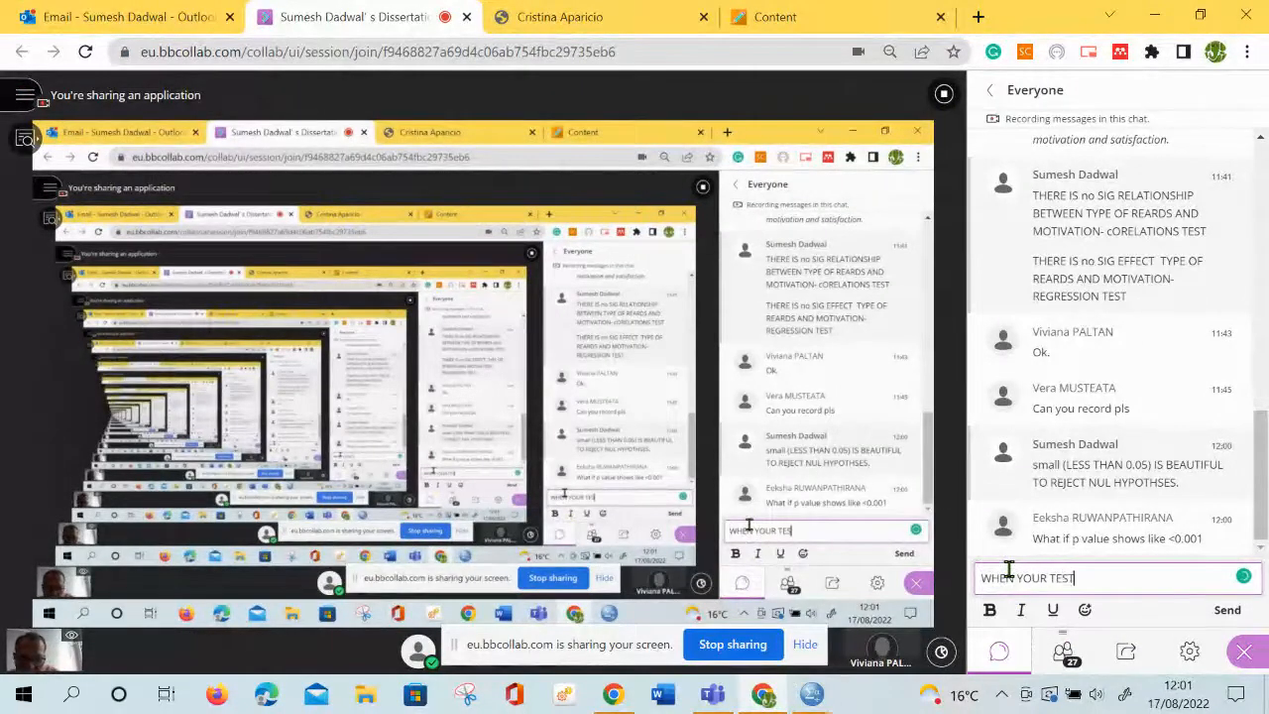
text(- P V)
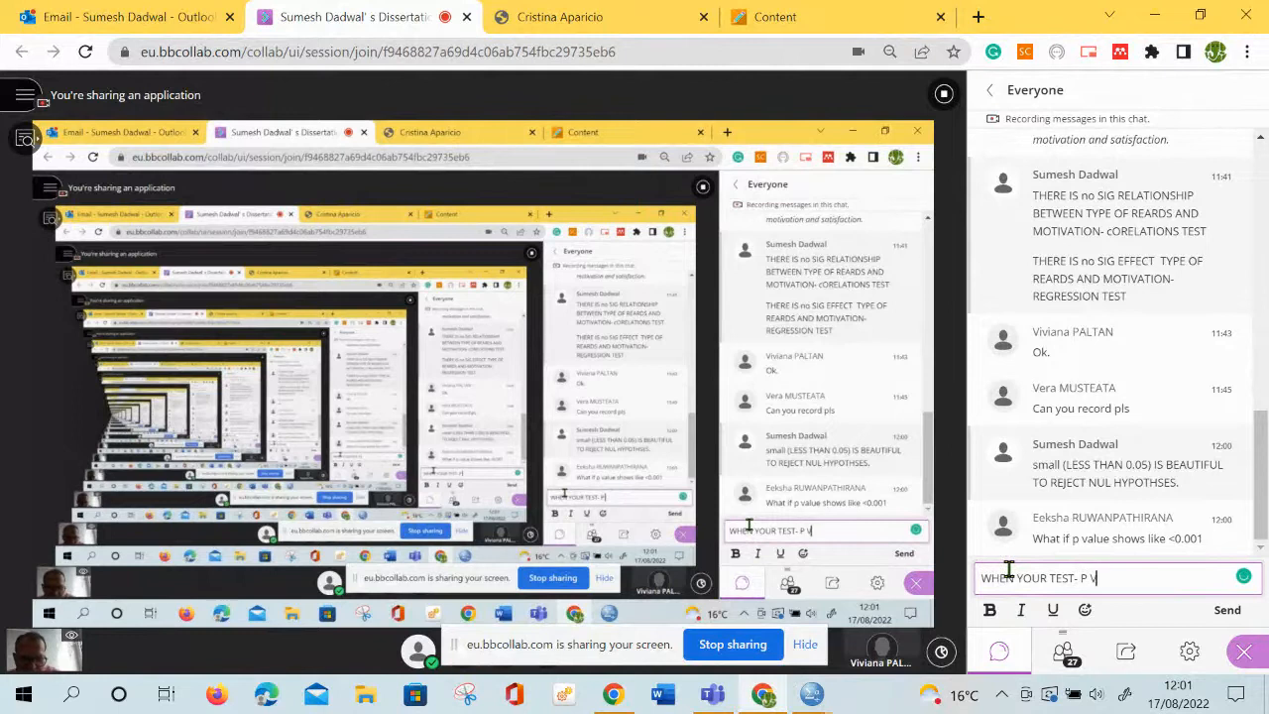
text(ALUE IS)
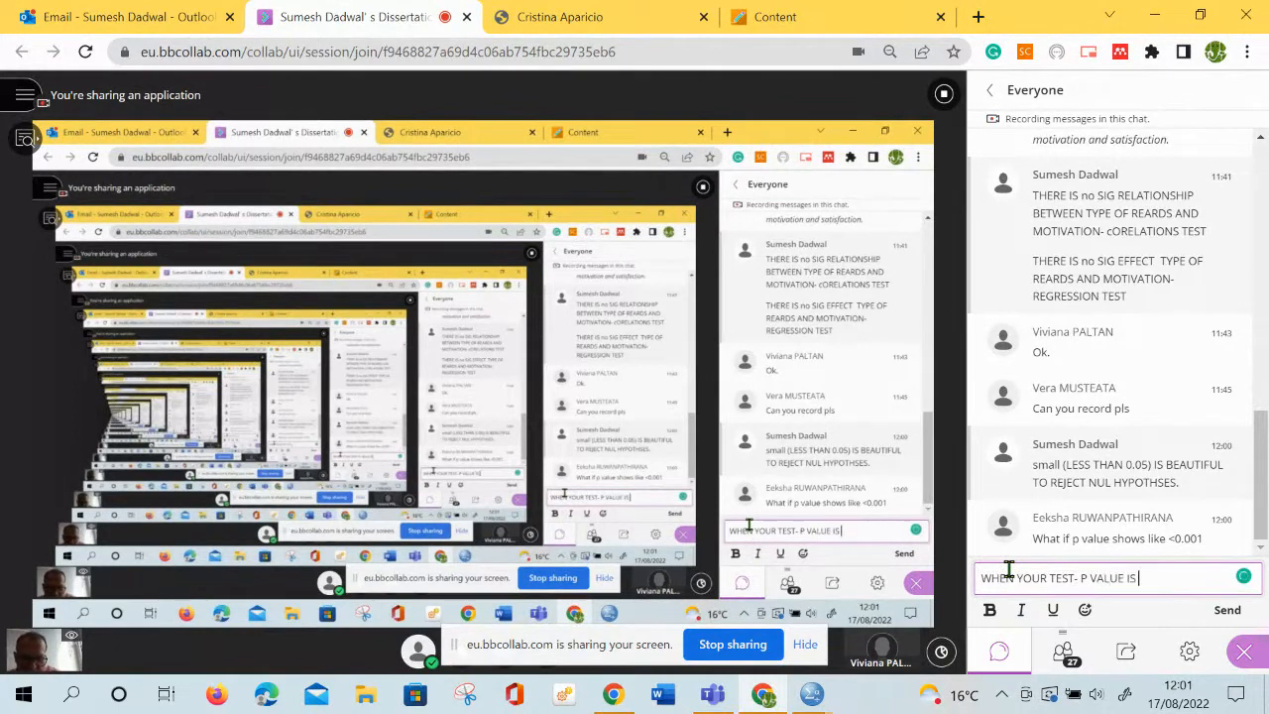
text( SMALL - )
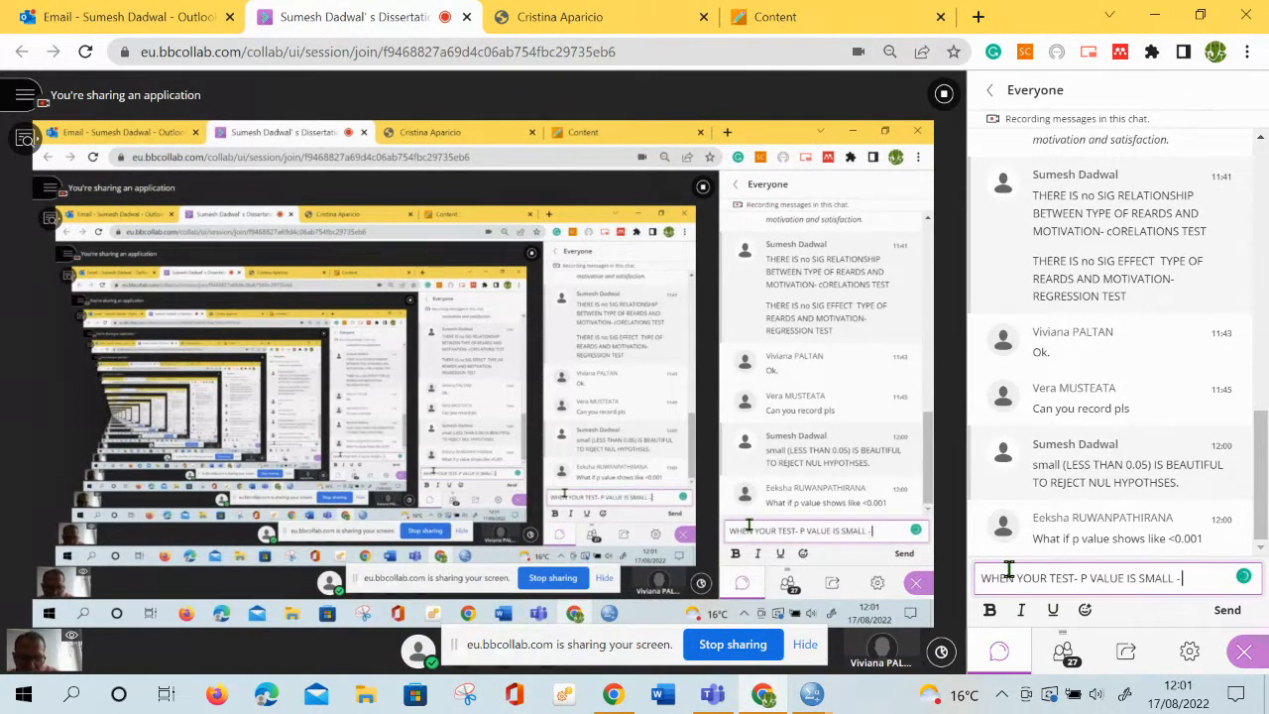
text(YOU REJEC)
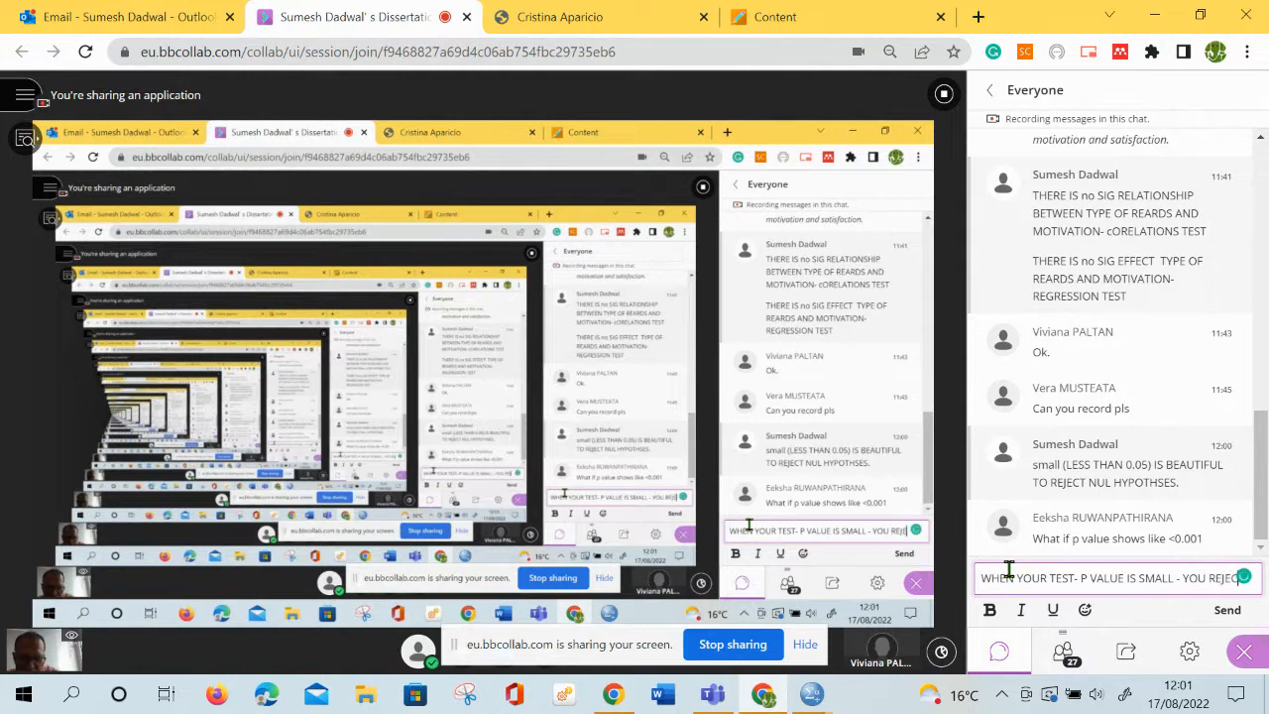
text(T NULL)
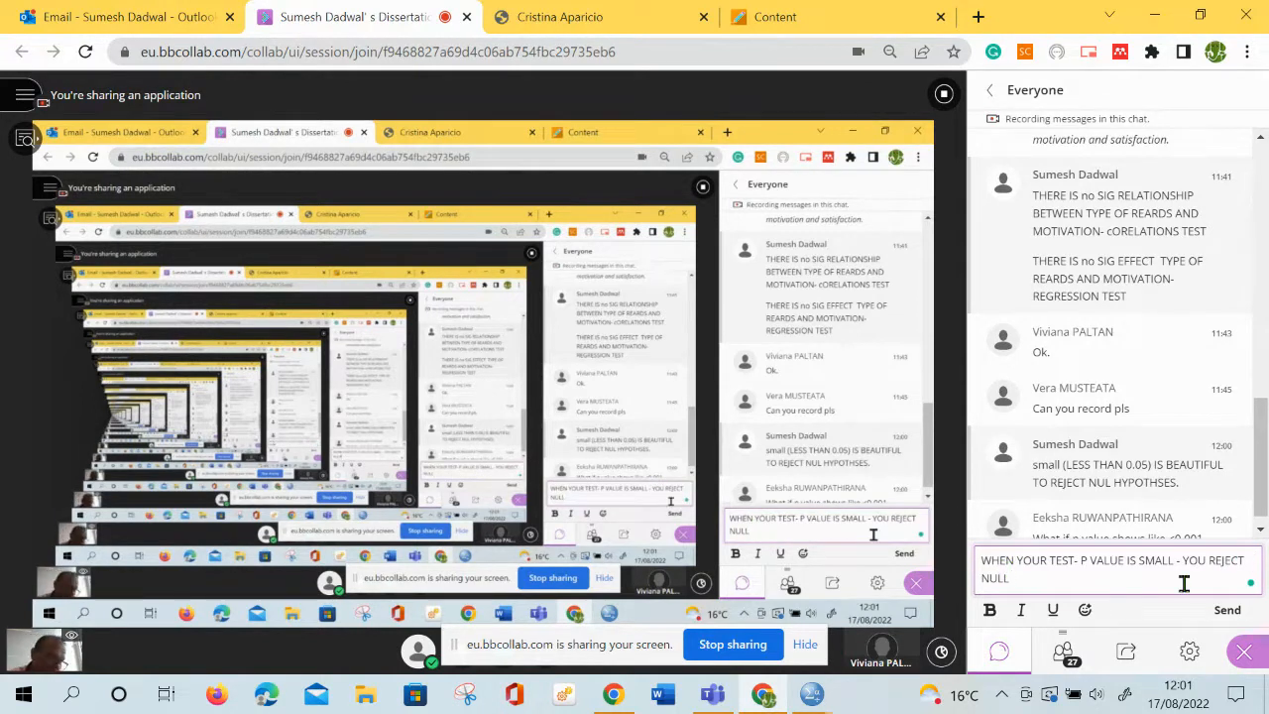
text( HYPOTHSES)
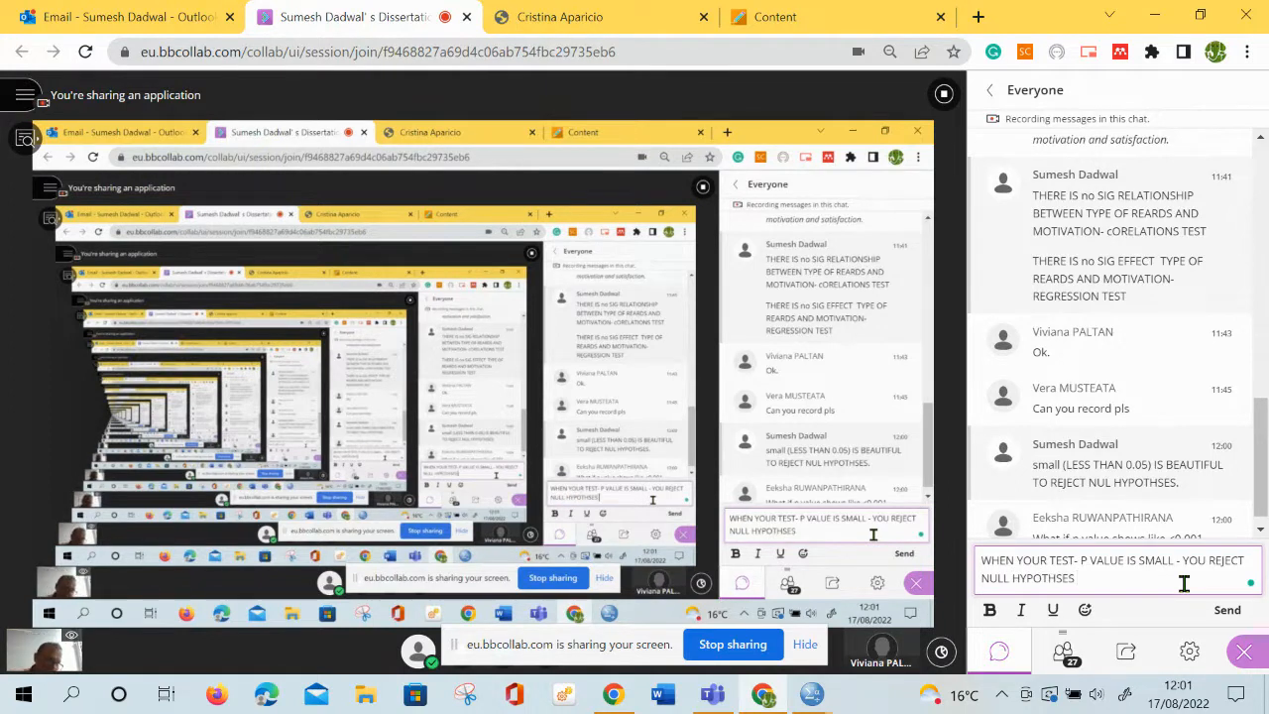
key(Return)
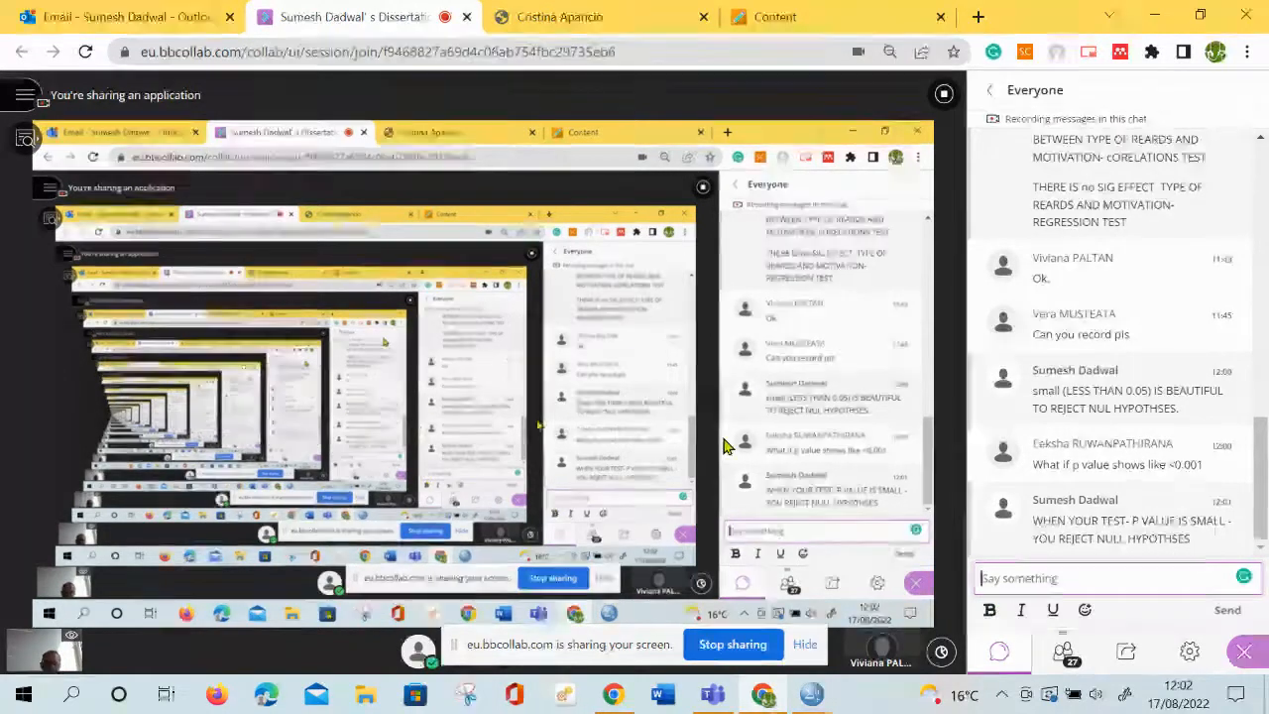
Switch to the job survey data in SPSS and start an Independent-Samples T Test with Job satisfaction as the test variable
mouse_move(813, 700)
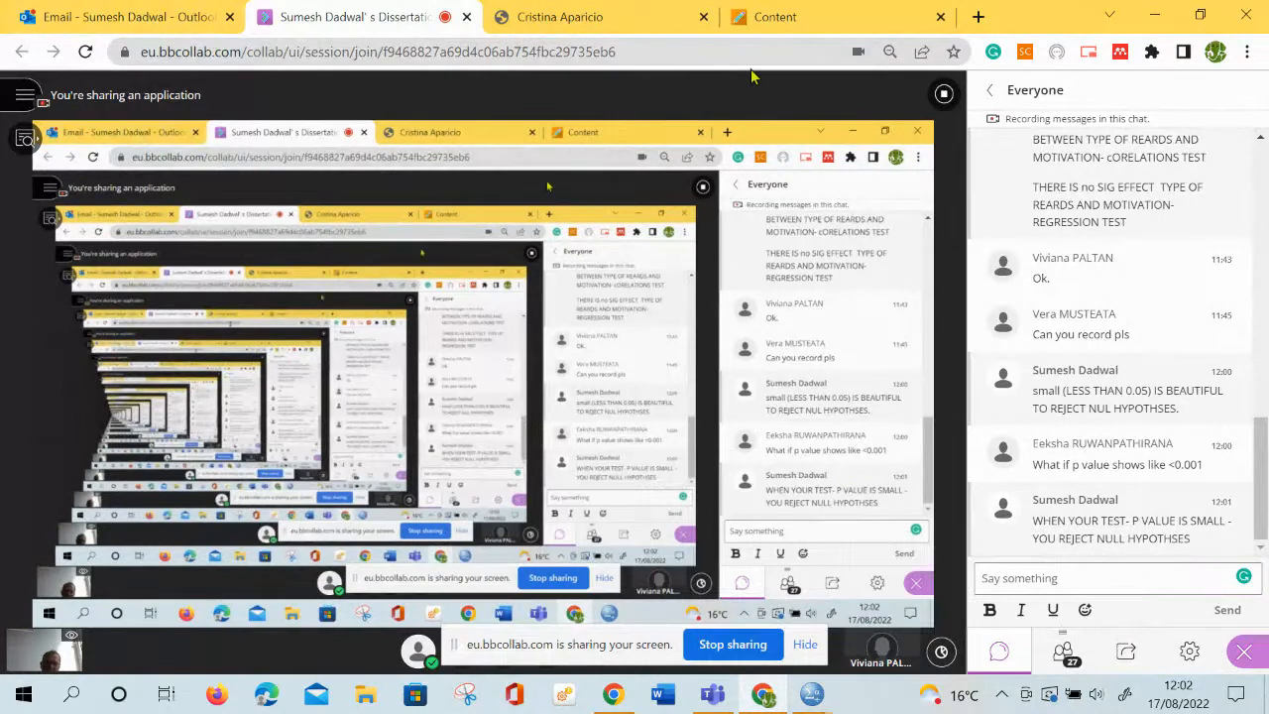
mouse_move(784, 22)
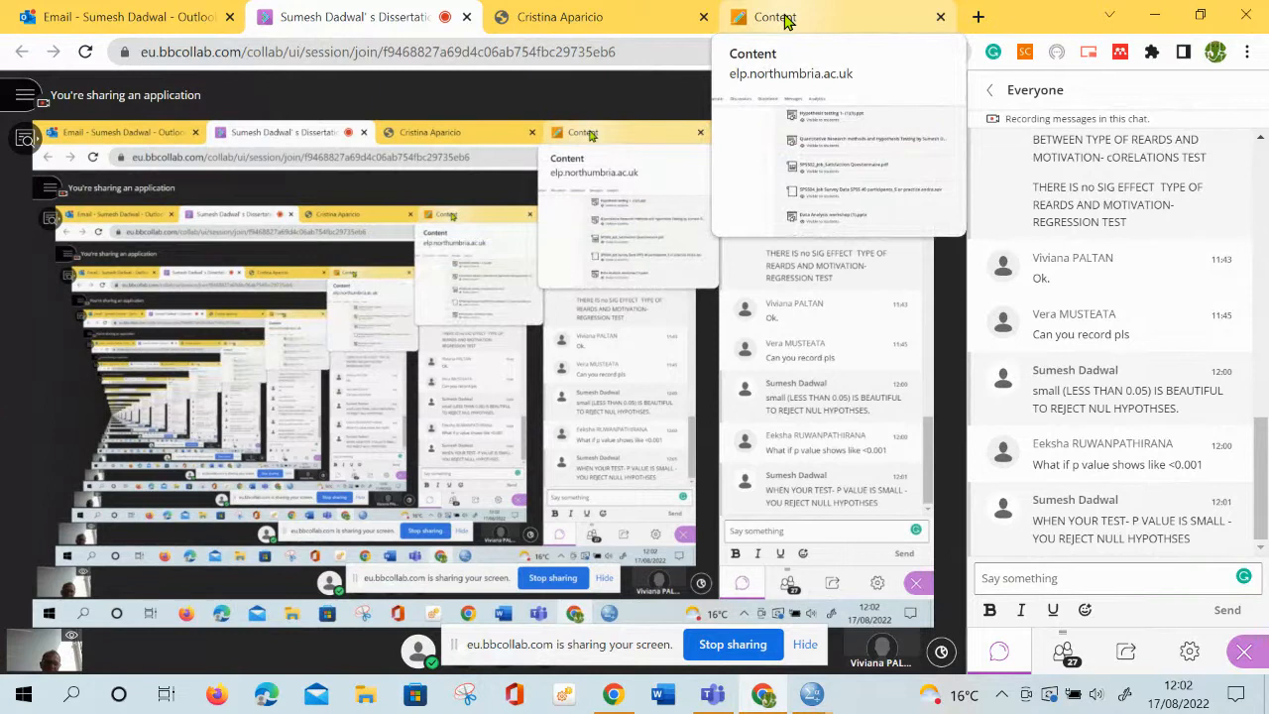
click(806, 695)
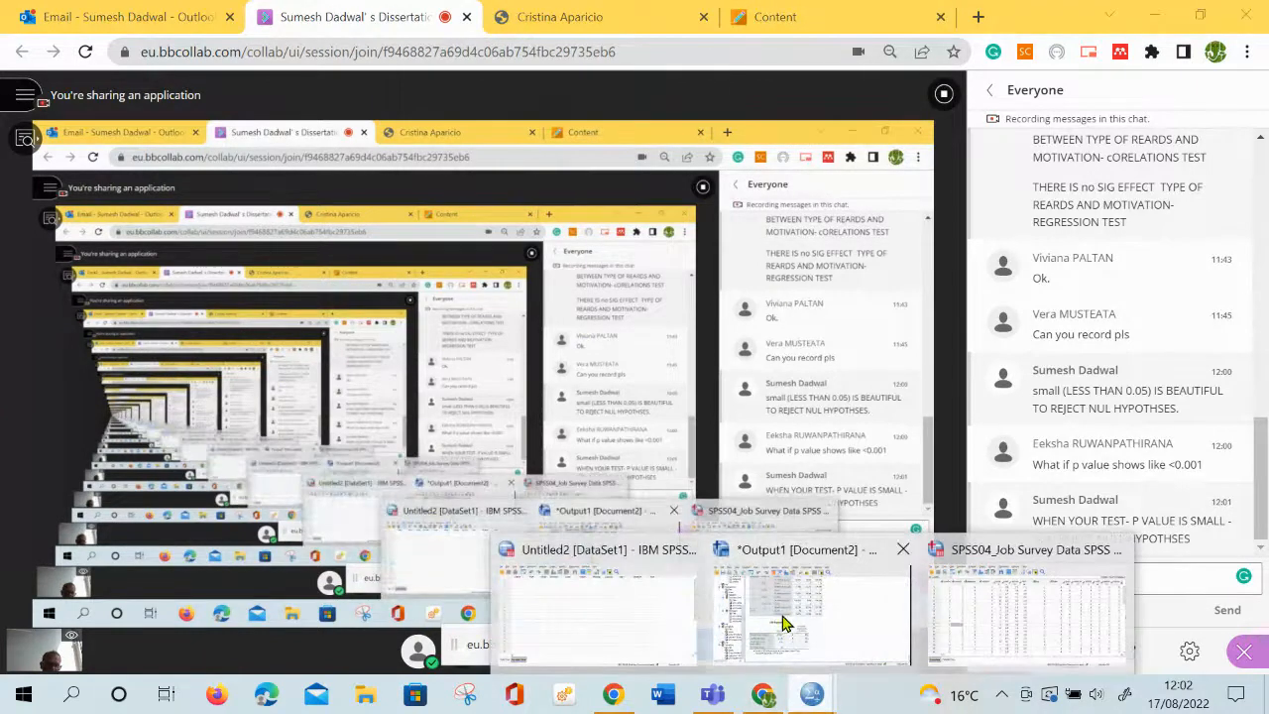
click(992, 613)
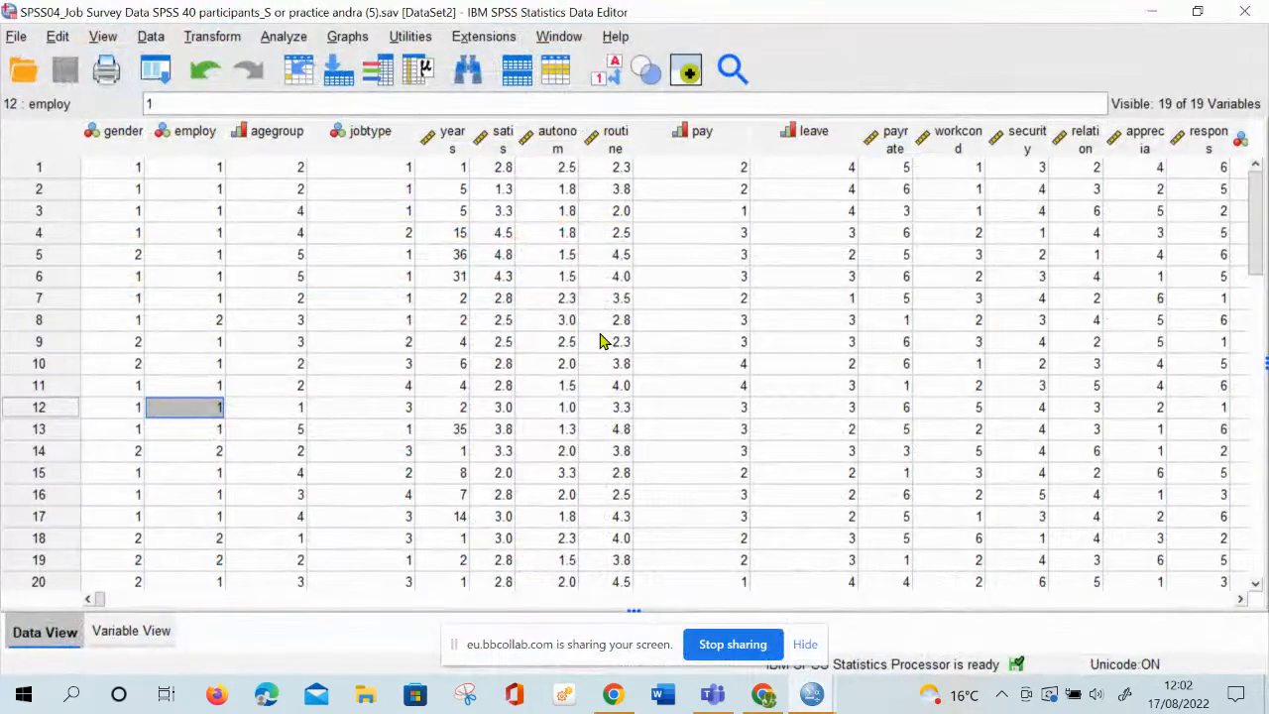
click(285, 37)
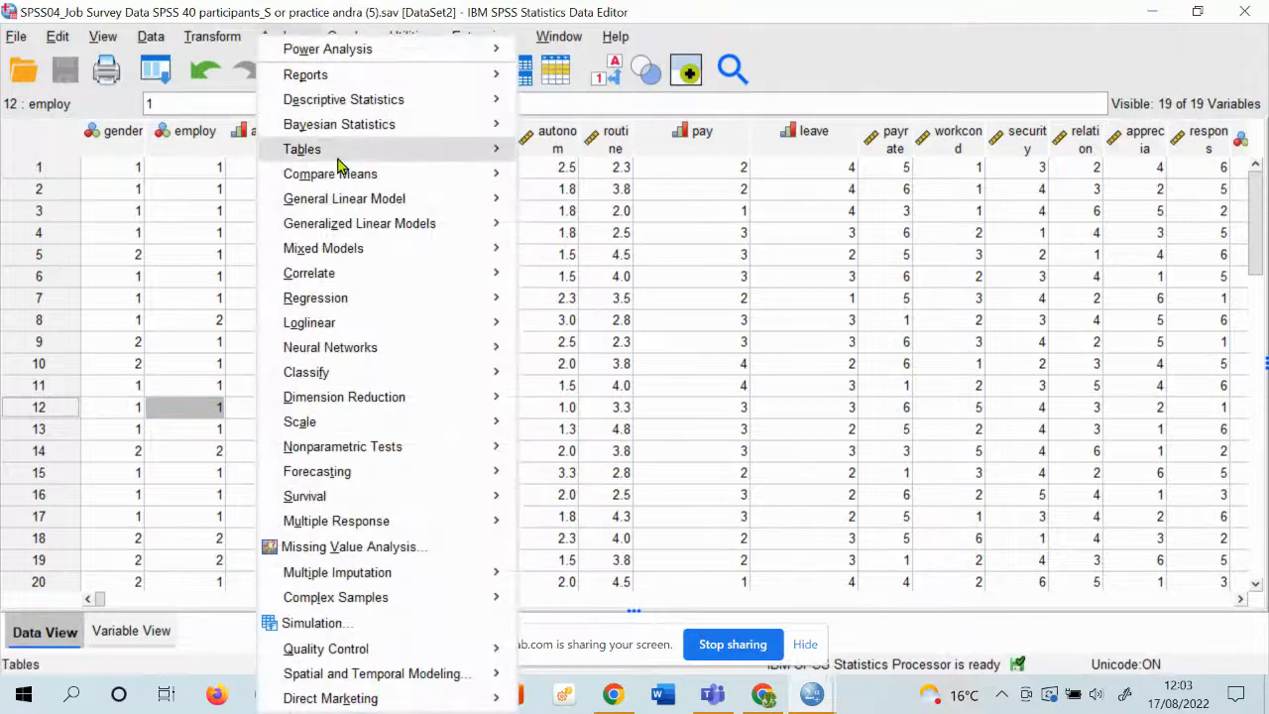
mouse_move(356, 184)
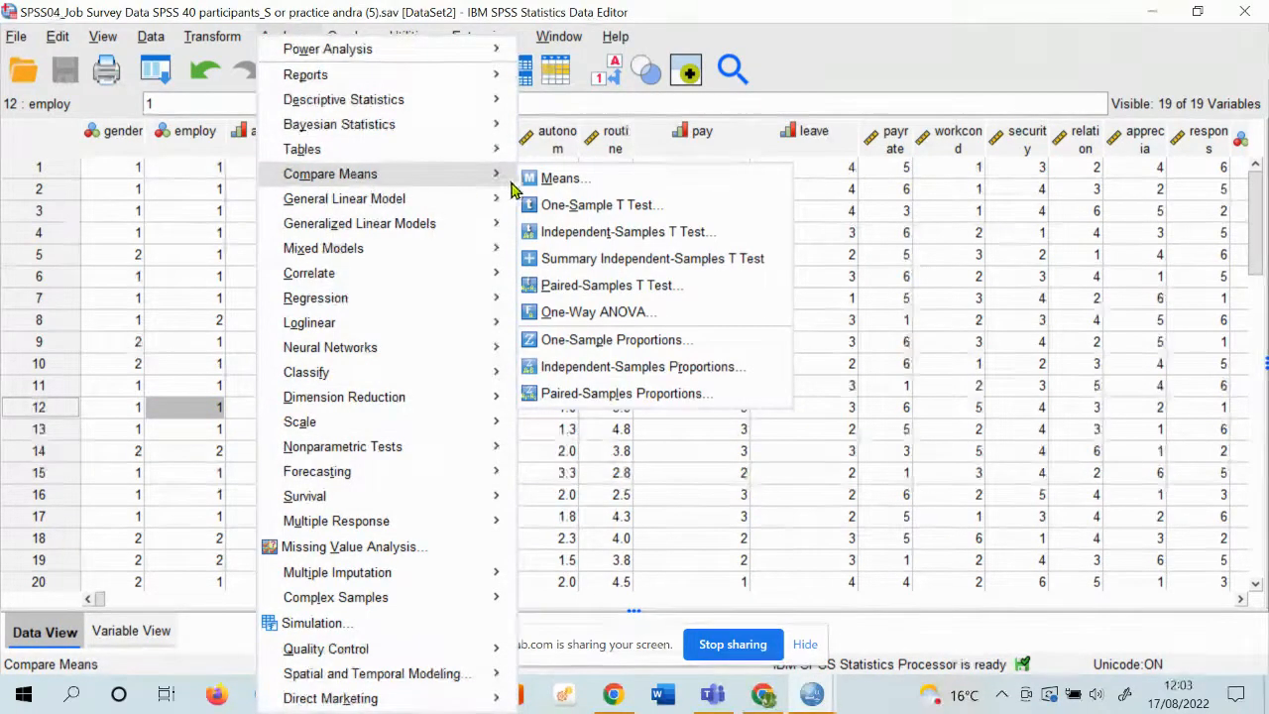
click(697, 238)
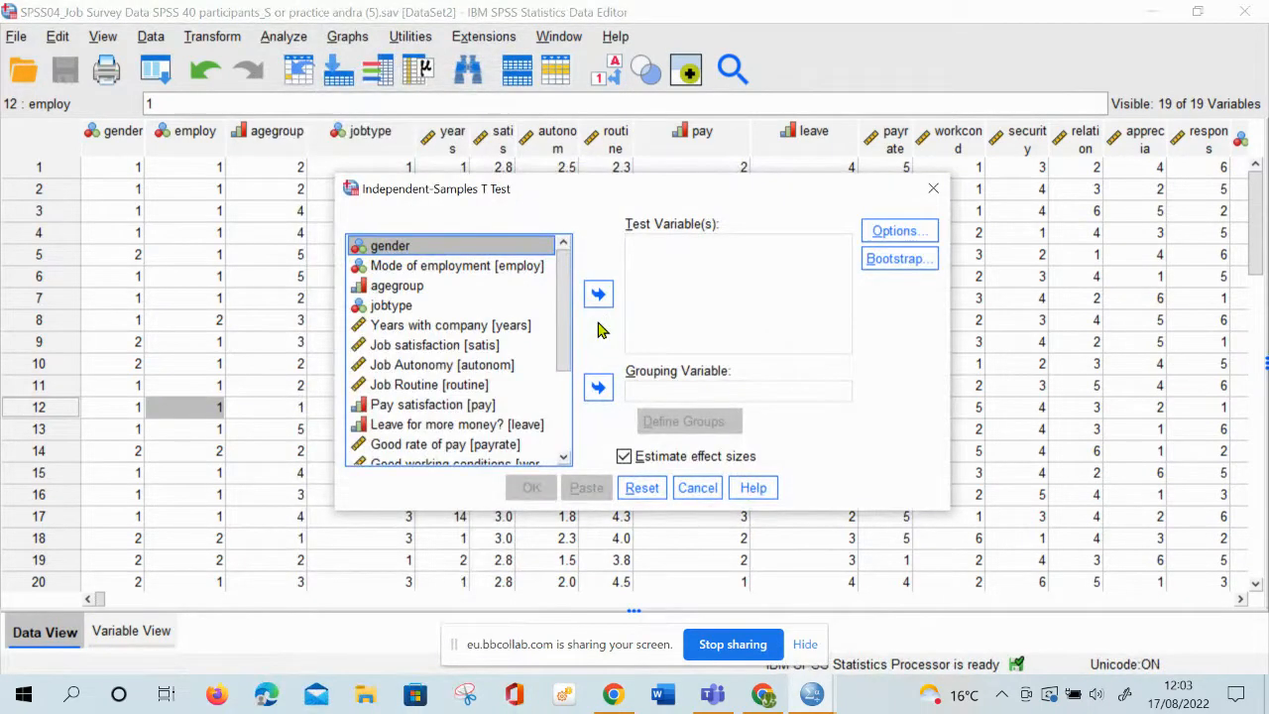
click(429, 347)
click(609, 303)
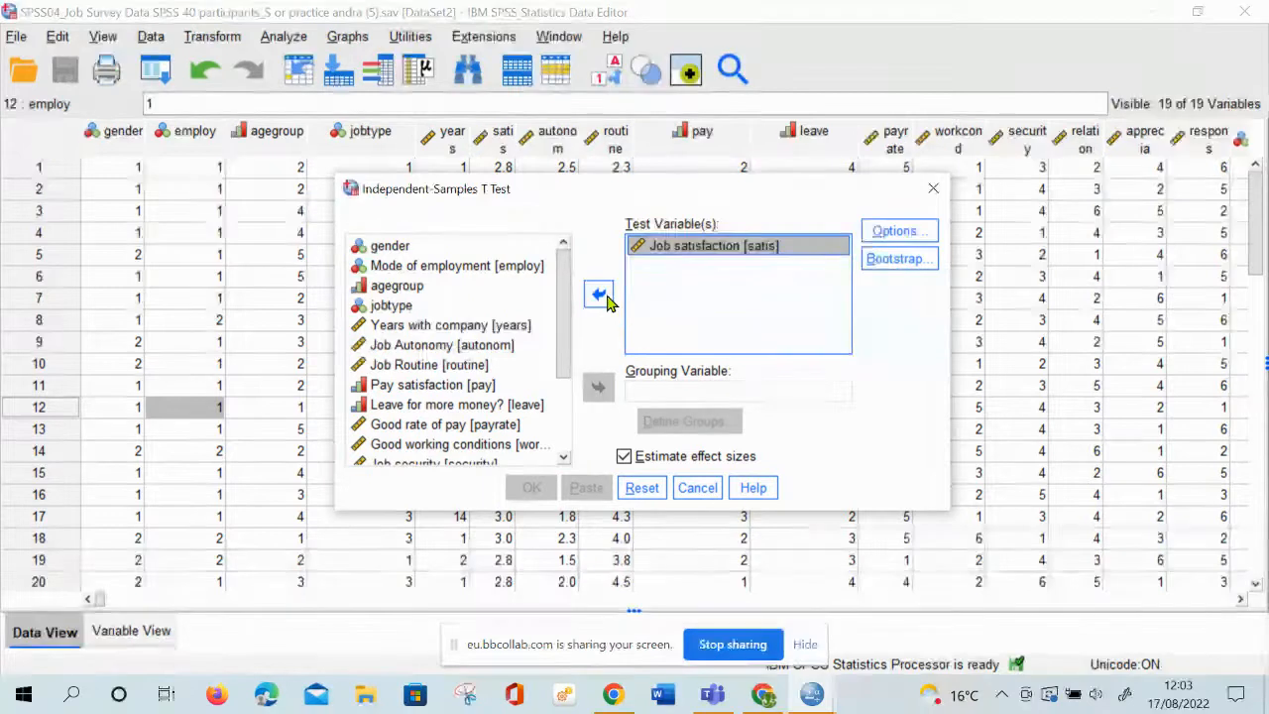
Set gender as the T test's grouping variable and define its groups with the specified values 1 and 2
click(397, 248)
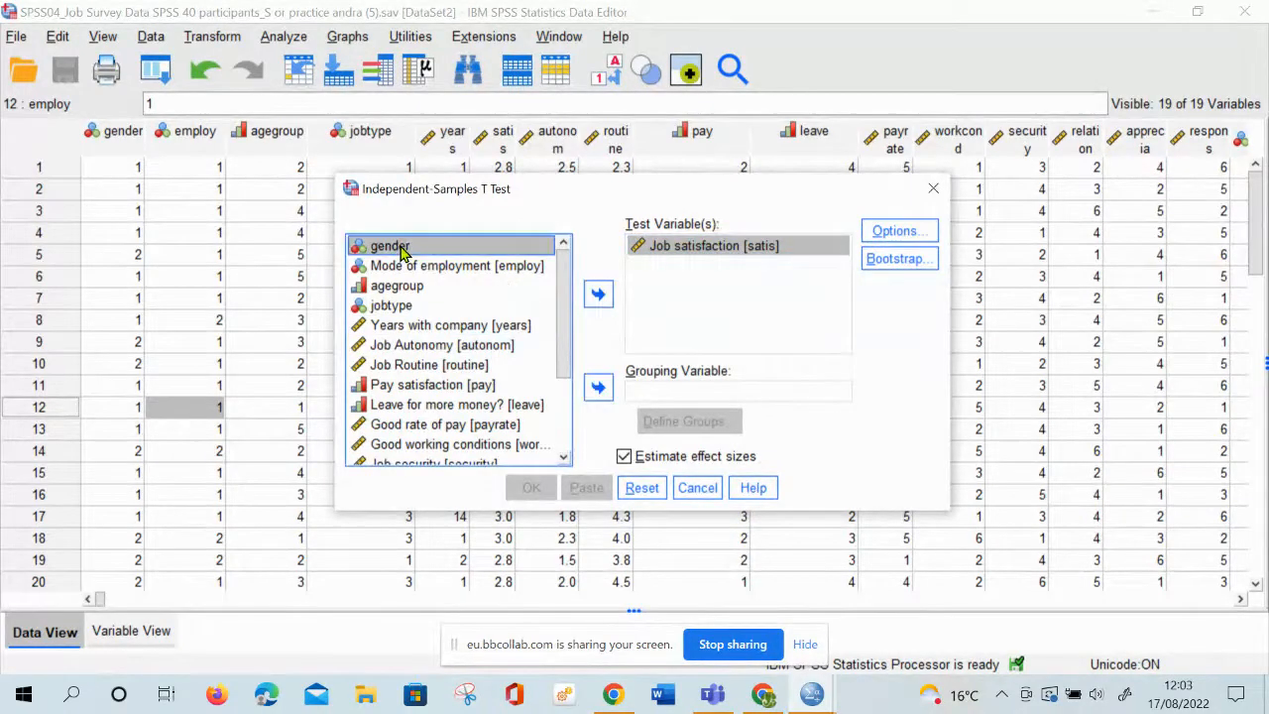
click(598, 387)
click(598, 390)
click(597, 389)
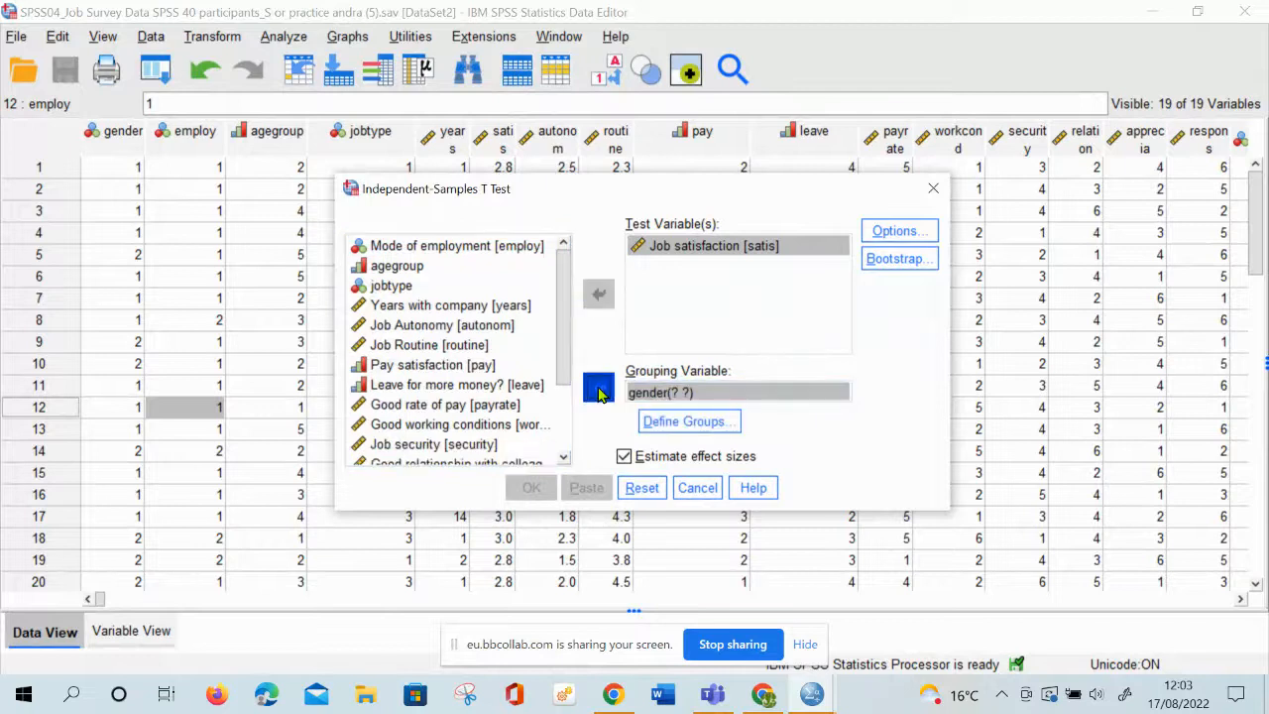
click(598, 390)
click(598, 390)
click(598, 391)
click(598, 391)
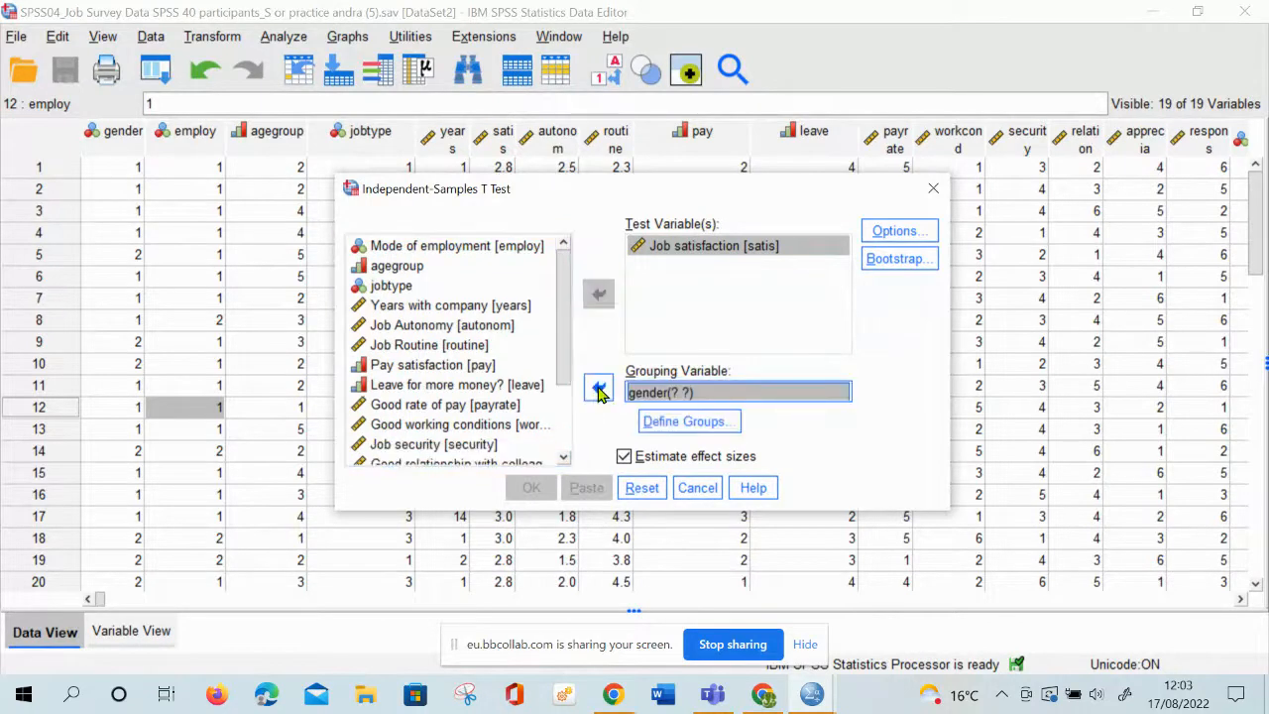
click(598, 391)
click(598, 391)
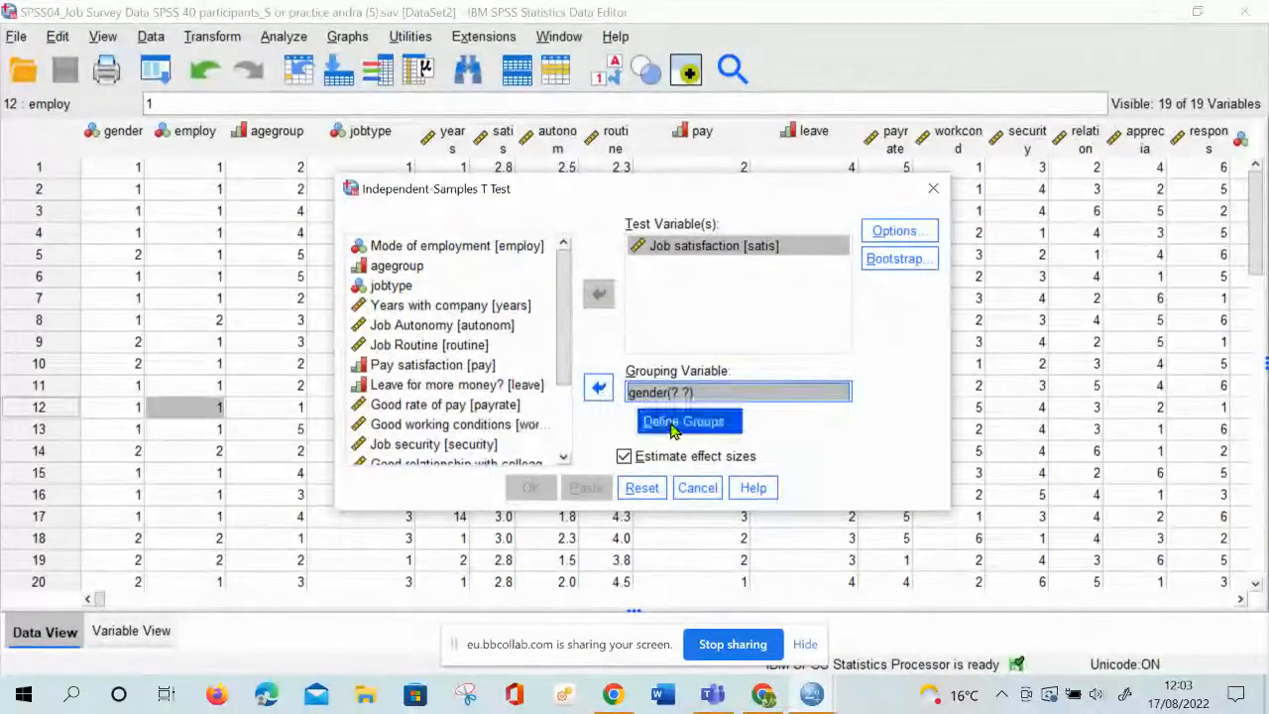
click(676, 421)
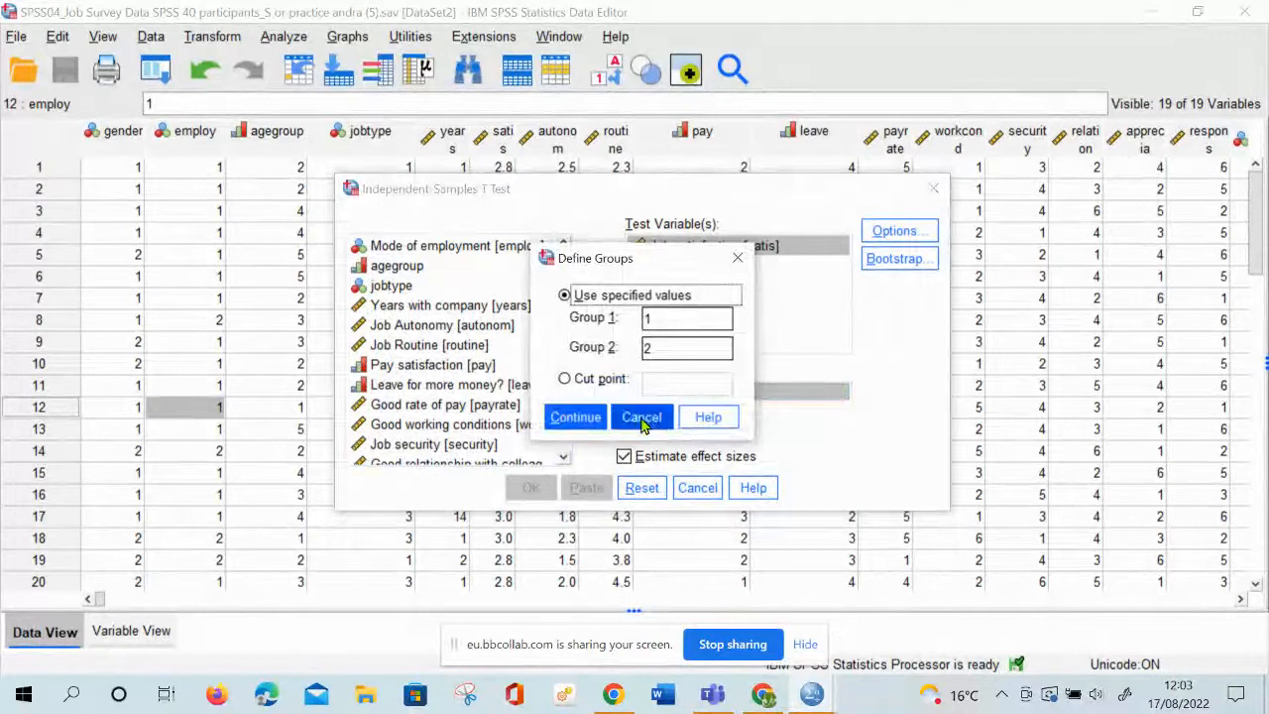
click(580, 417)
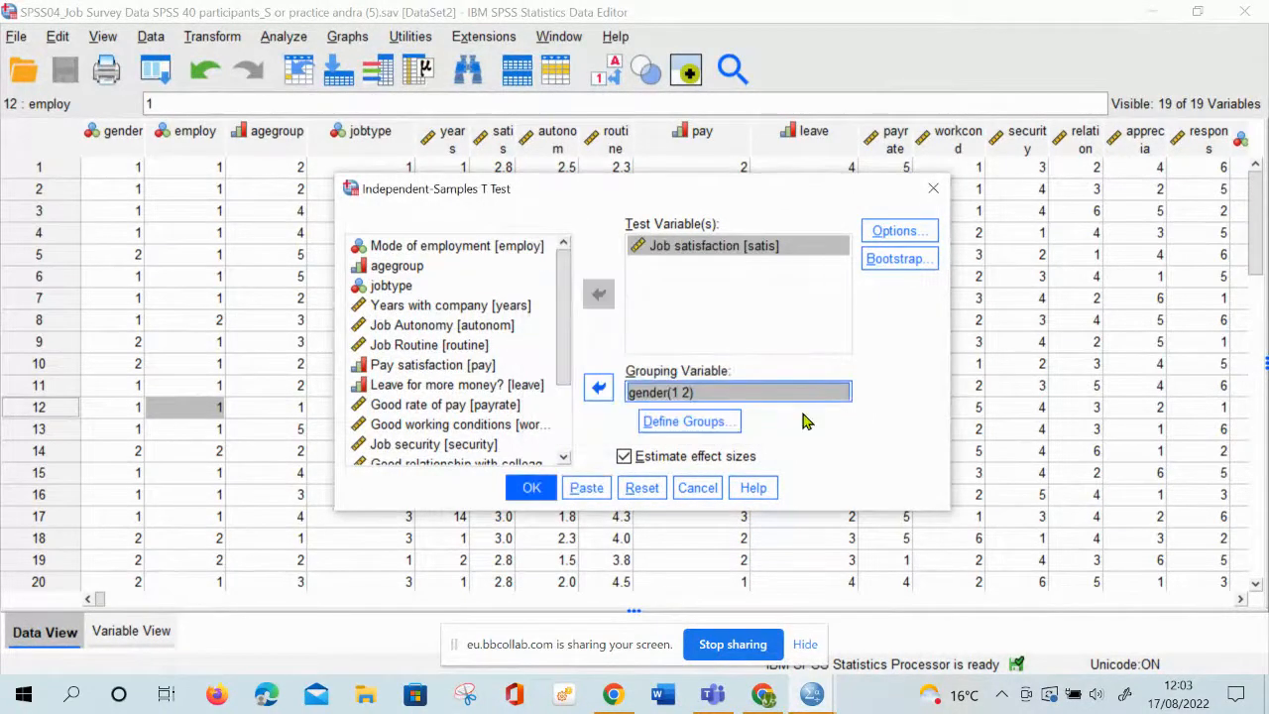
Run the T test with a 95% confidence interval and select the Independent Samples Test table in the output
click(918, 234)
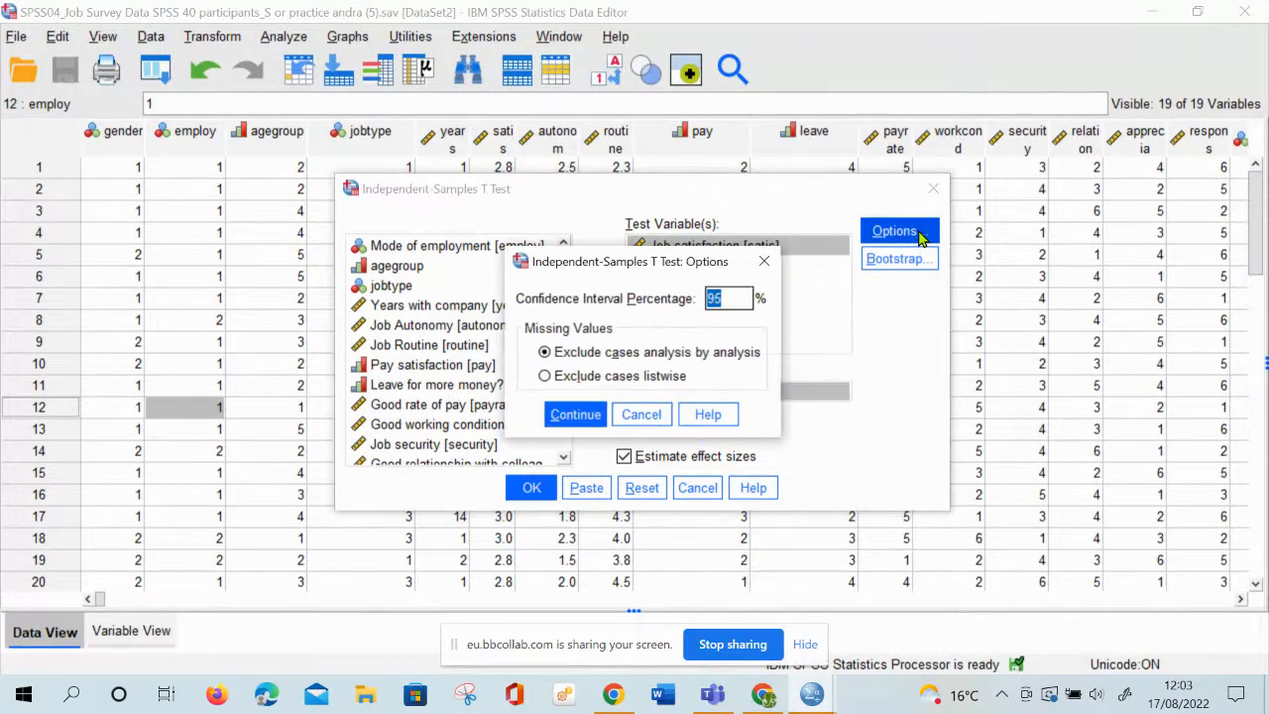
click(574, 416)
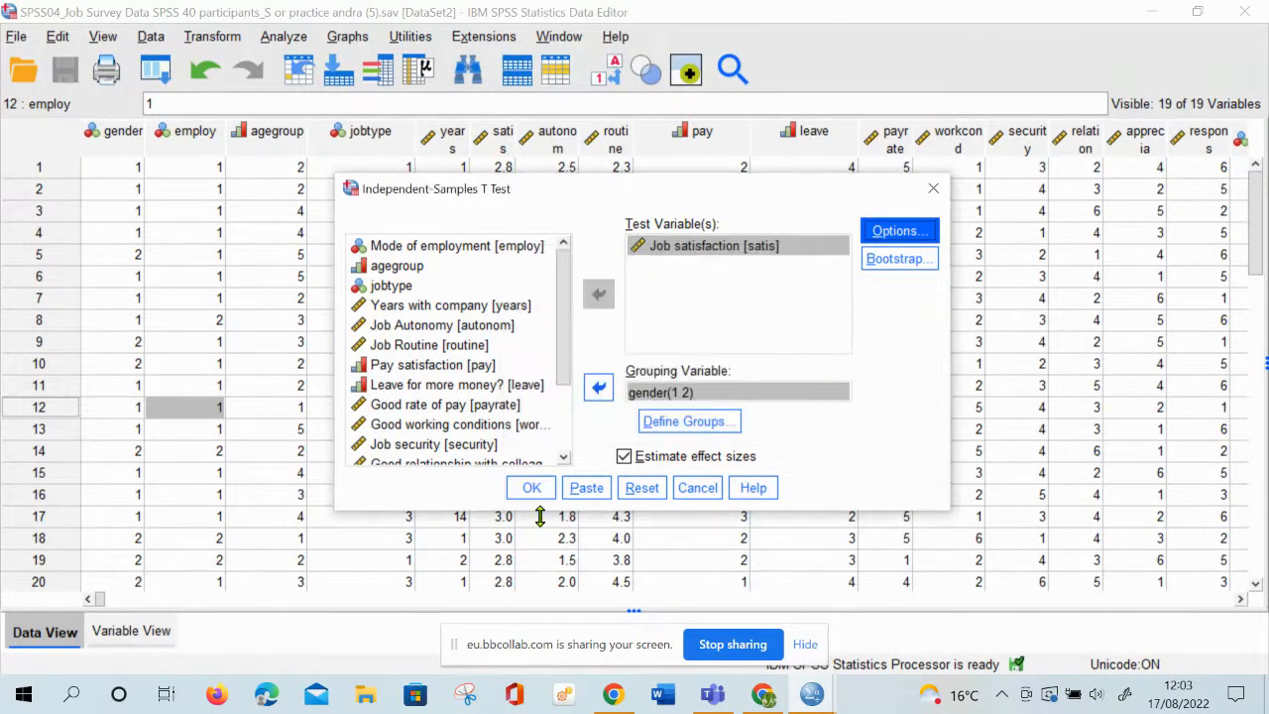
click(532, 488)
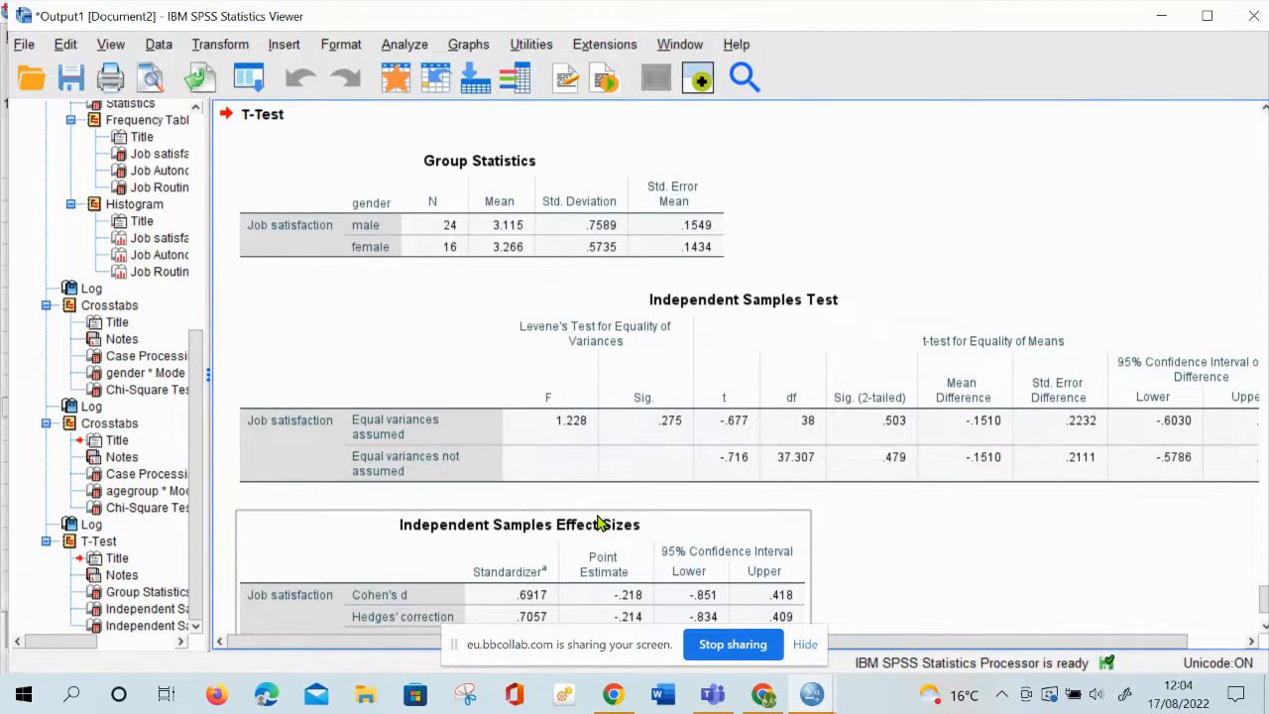
click(623, 464)
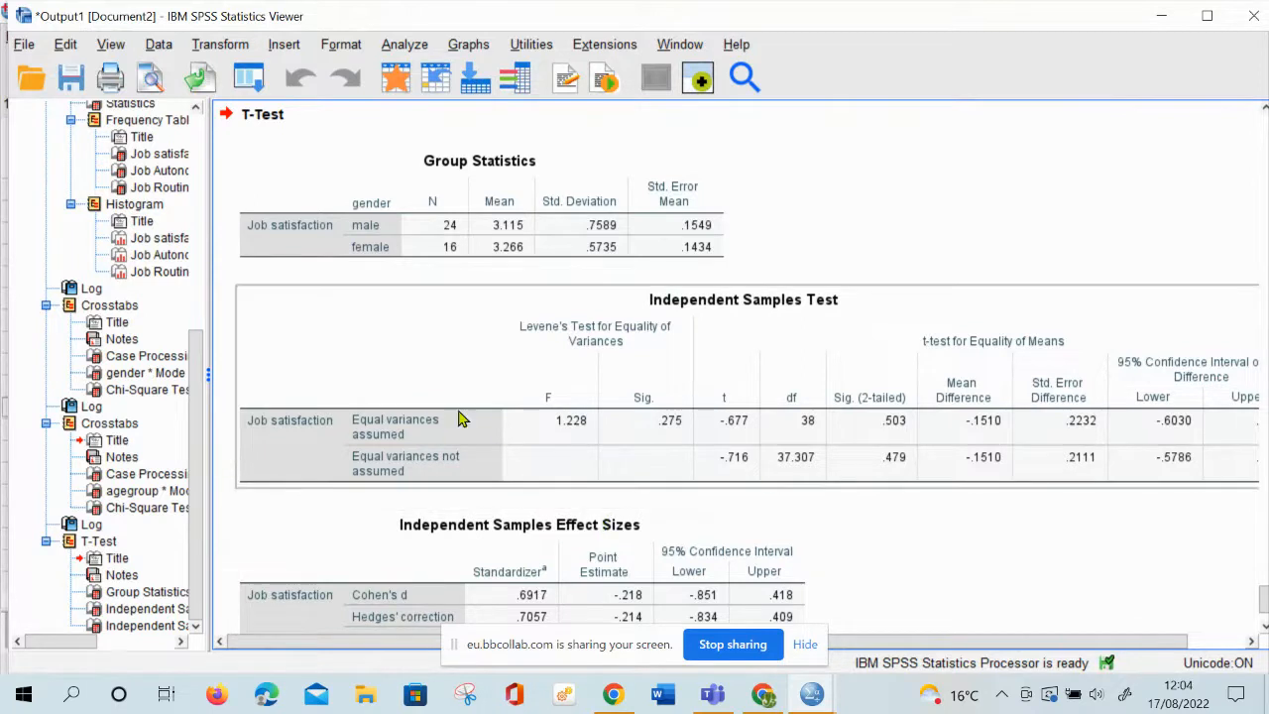
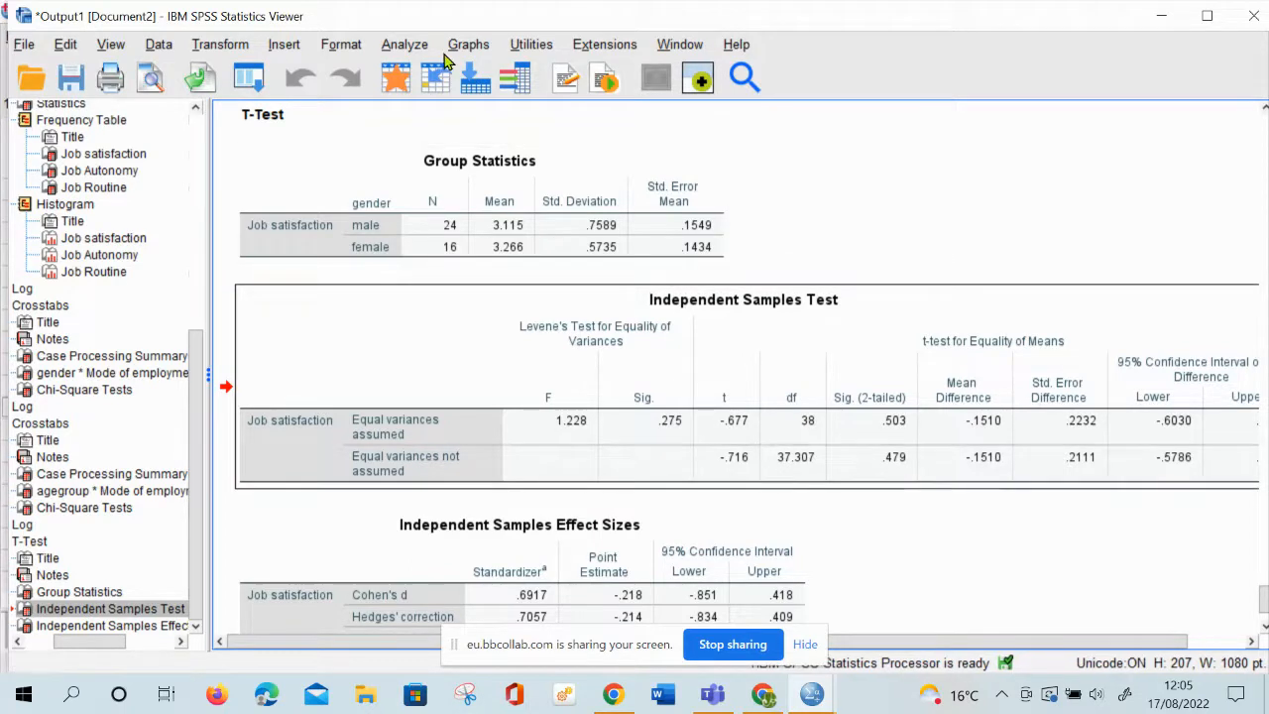
Rerun the Independent-Samples T Test by gender with Job Autonomy replacing Job satisfaction, and select the resulting Independent Samples Test table
click(412, 46)
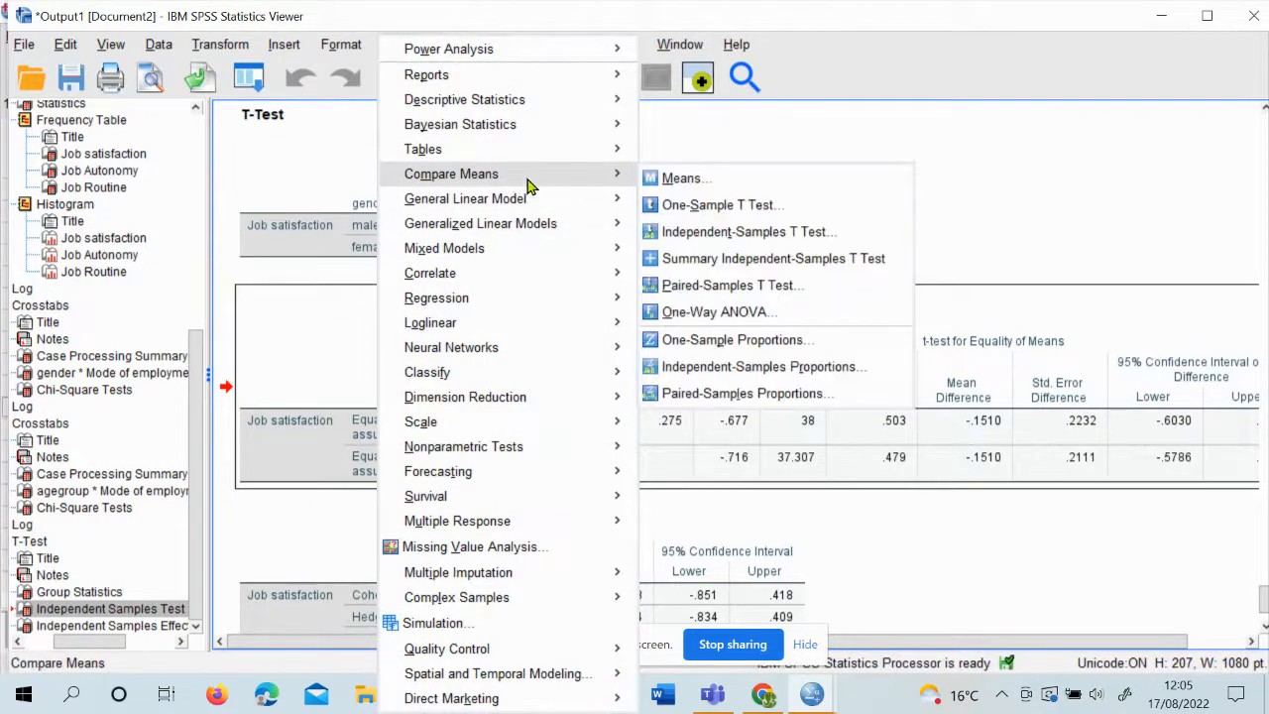
mouse_move(543, 186)
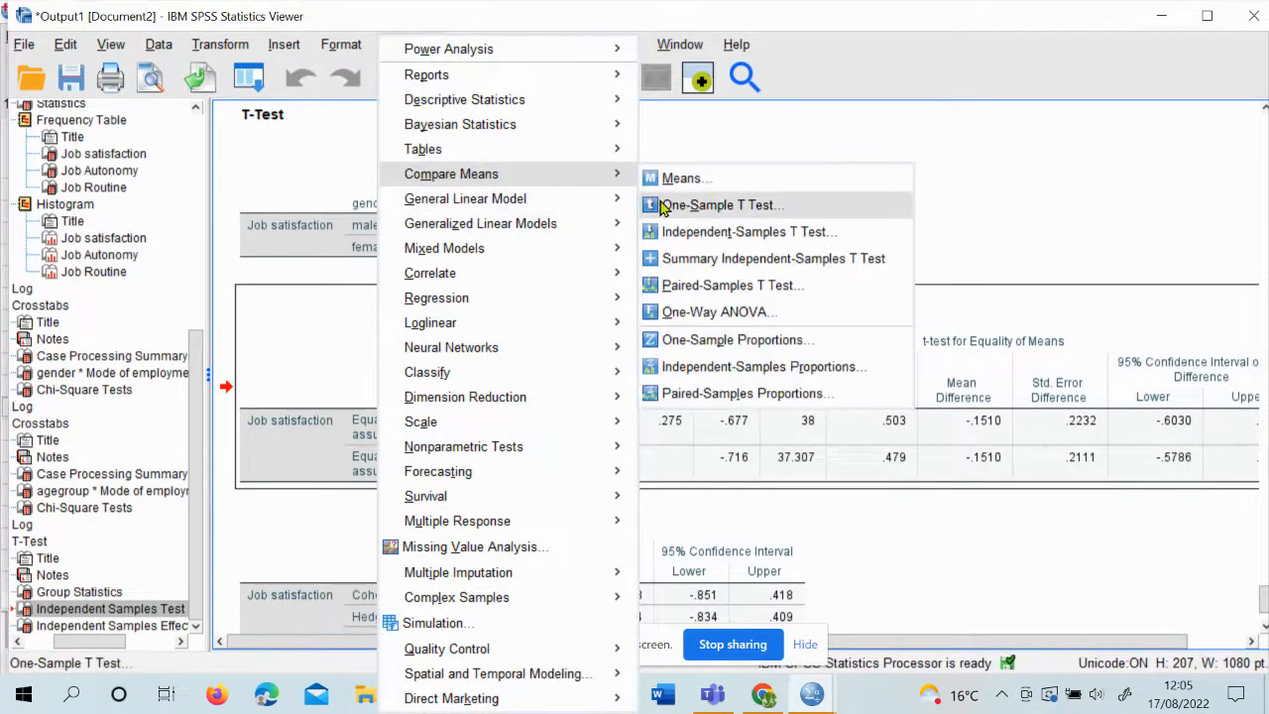
click(690, 234)
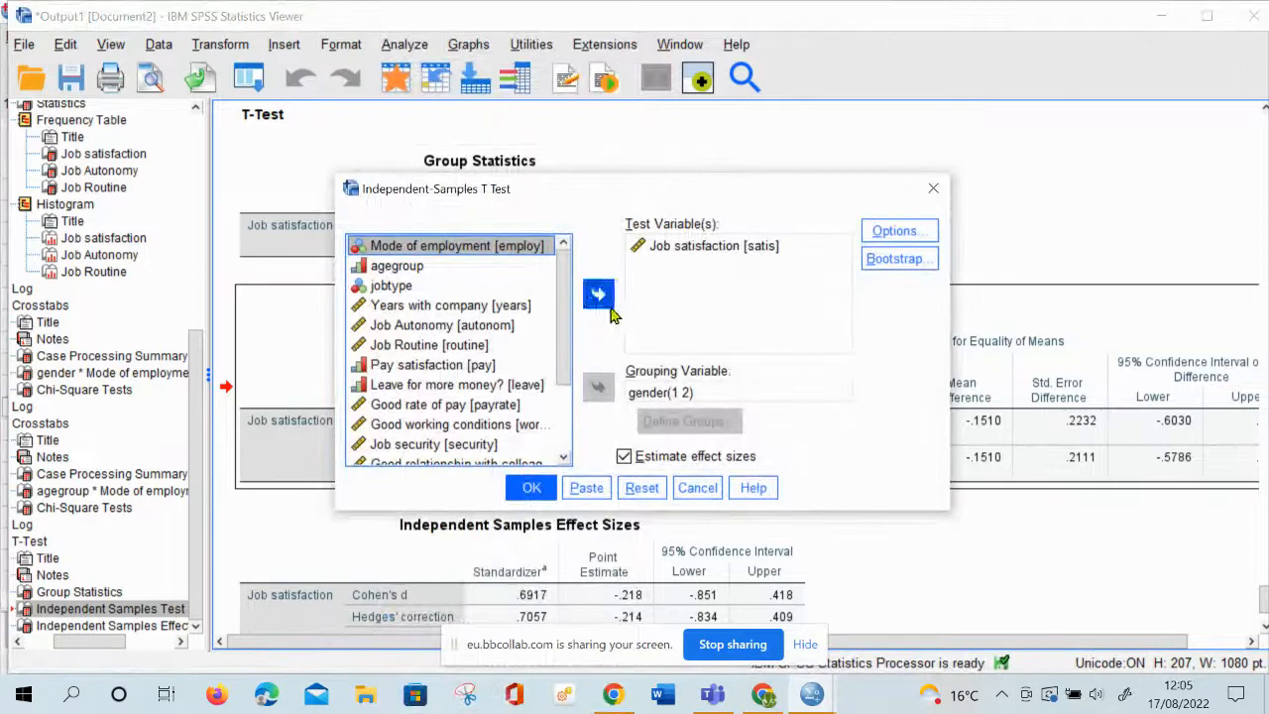
click(699, 248)
click(600, 296)
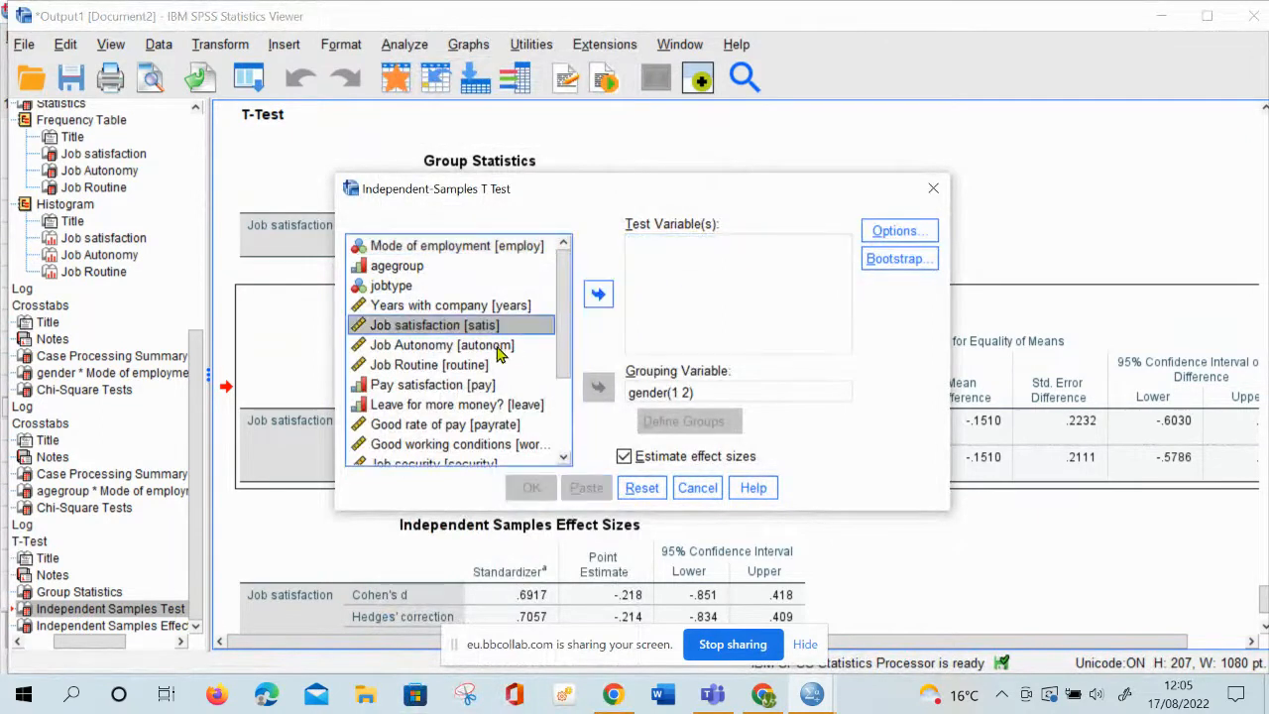
click(463, 349)
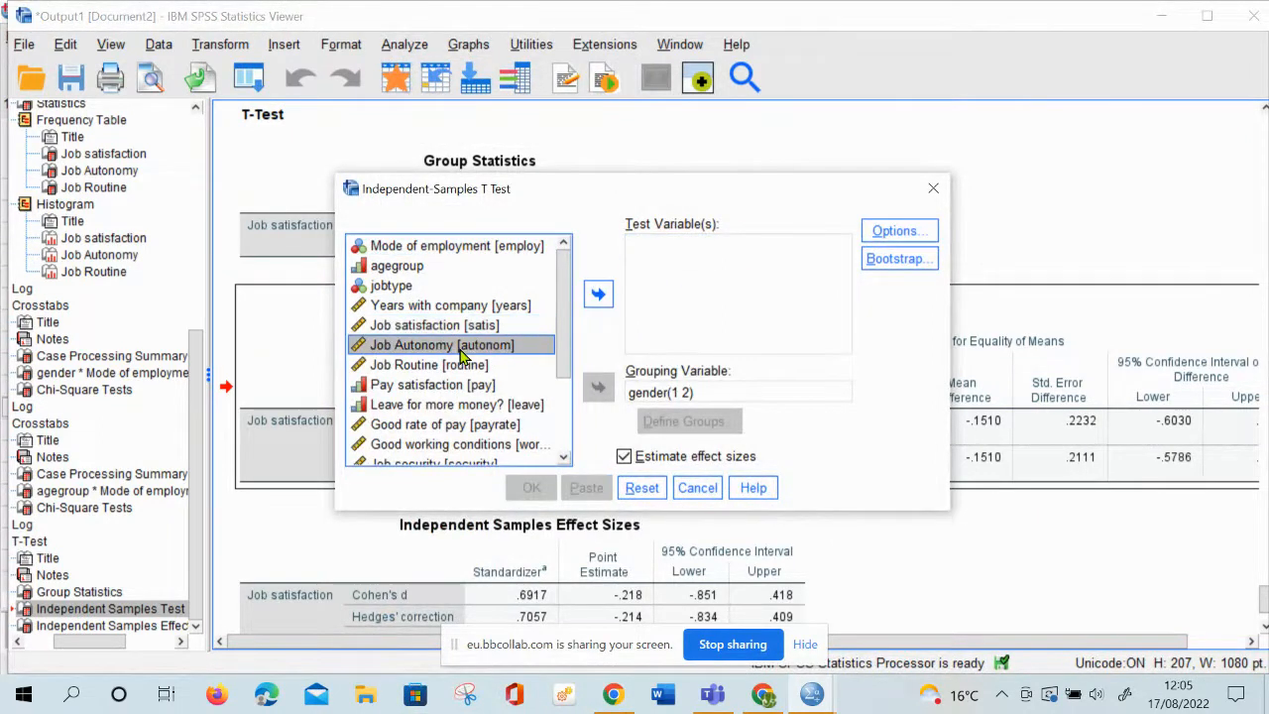
click(598, 295)
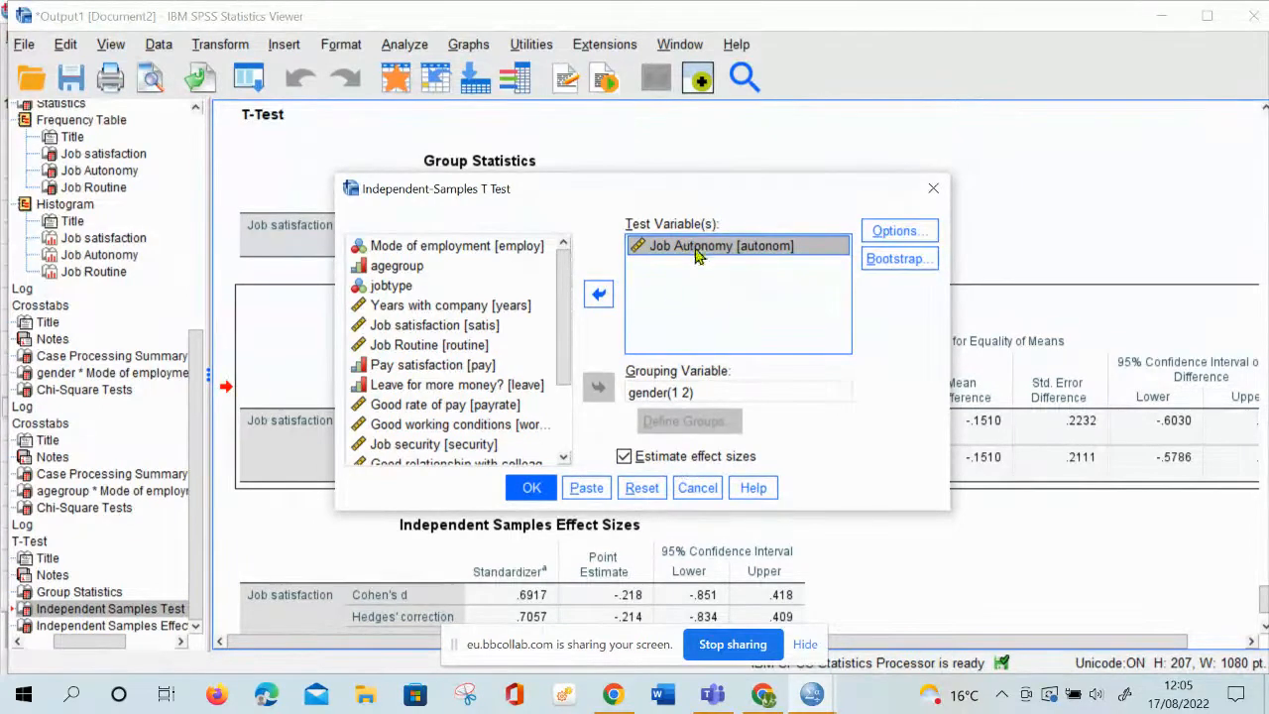
click(532, 487)
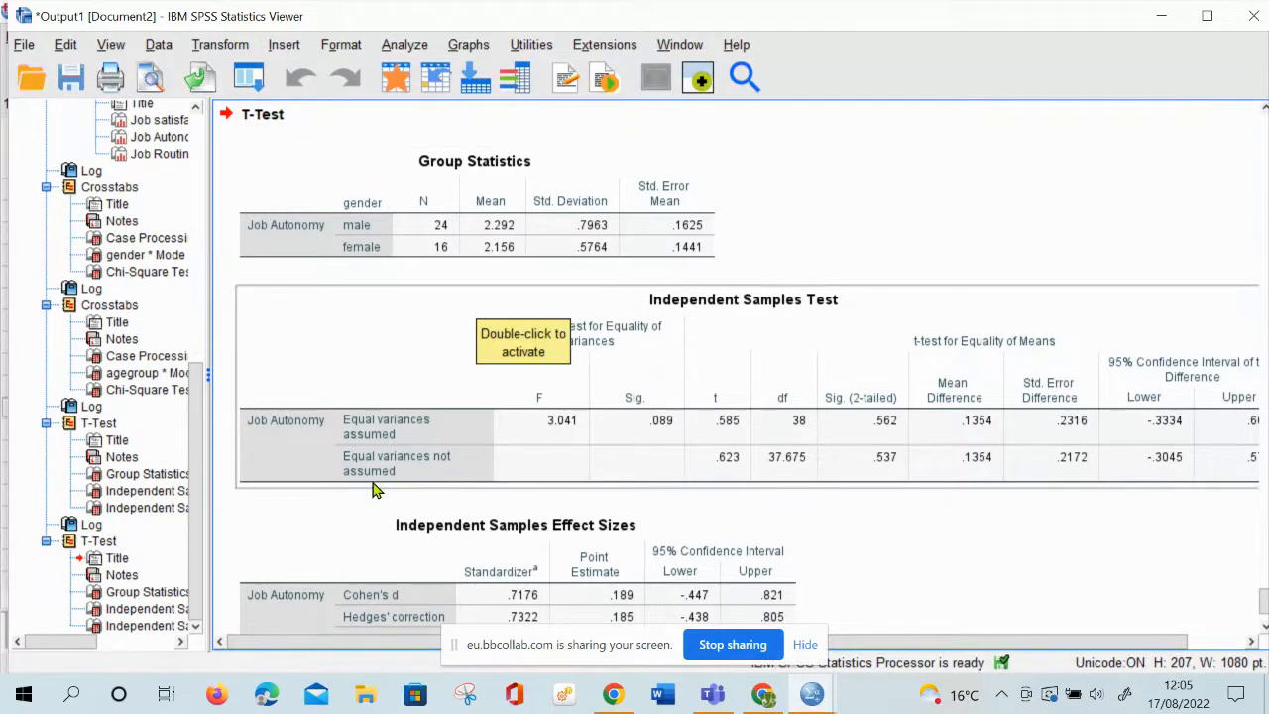
click(554, 434)
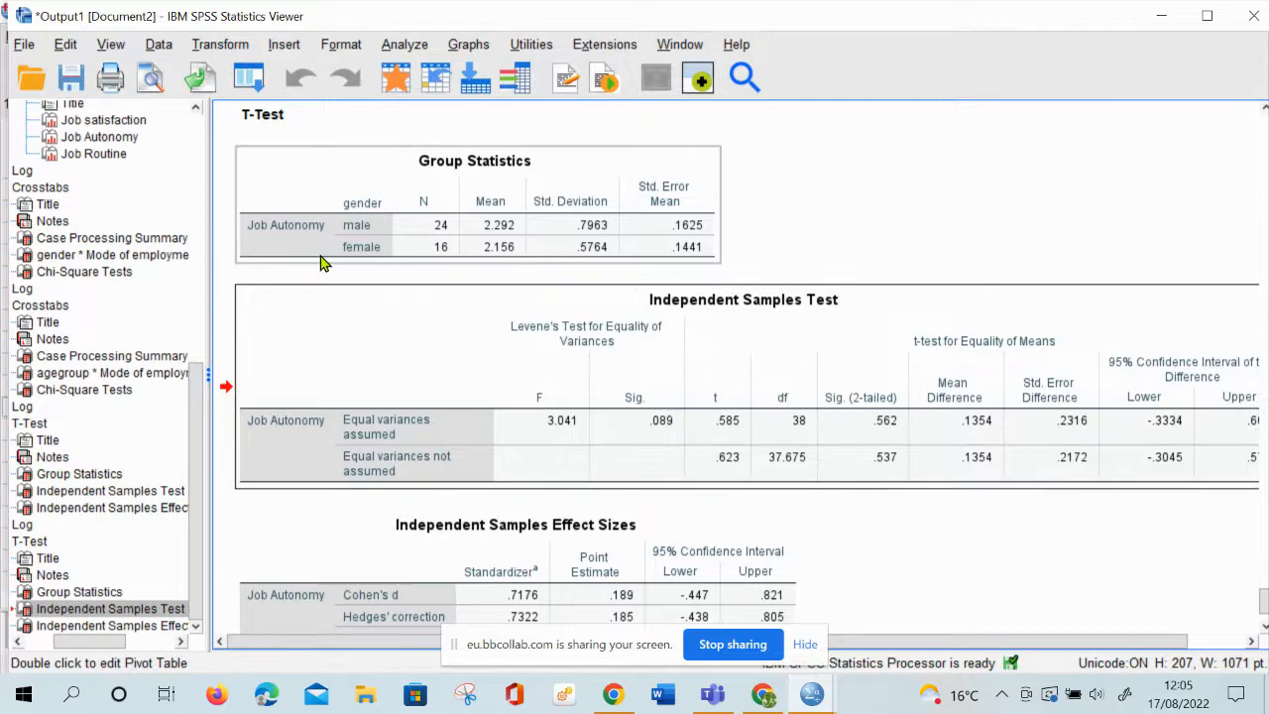
Start another Independent-Samples T Test and remove Job Autonomy from the test variables
click(398, 48)
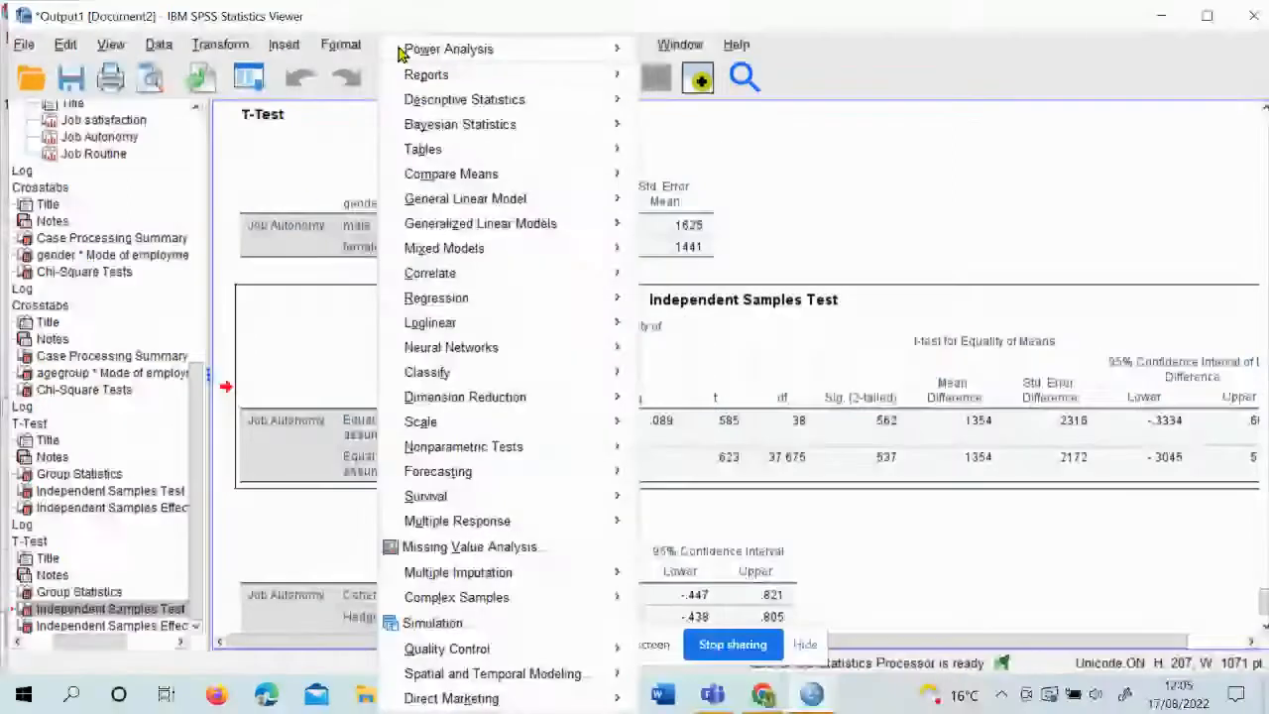
mouse_move(514, 158)
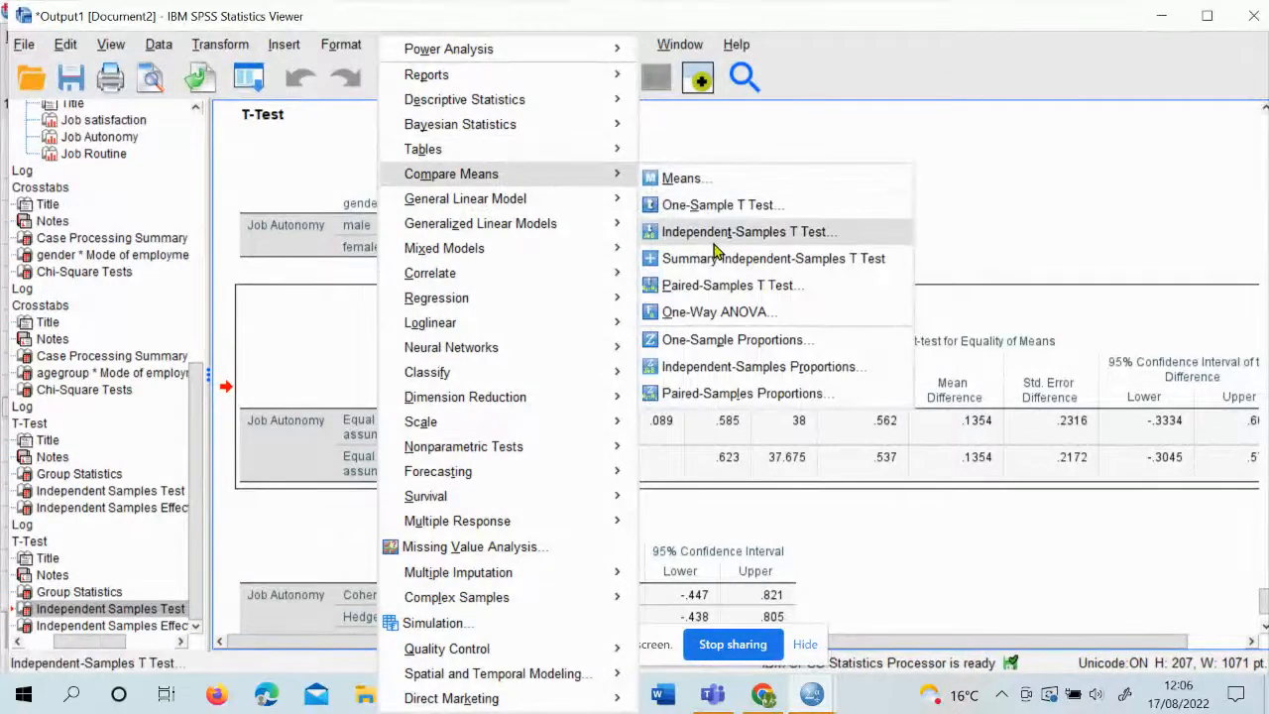
click(694, 233)
click(722, 246)
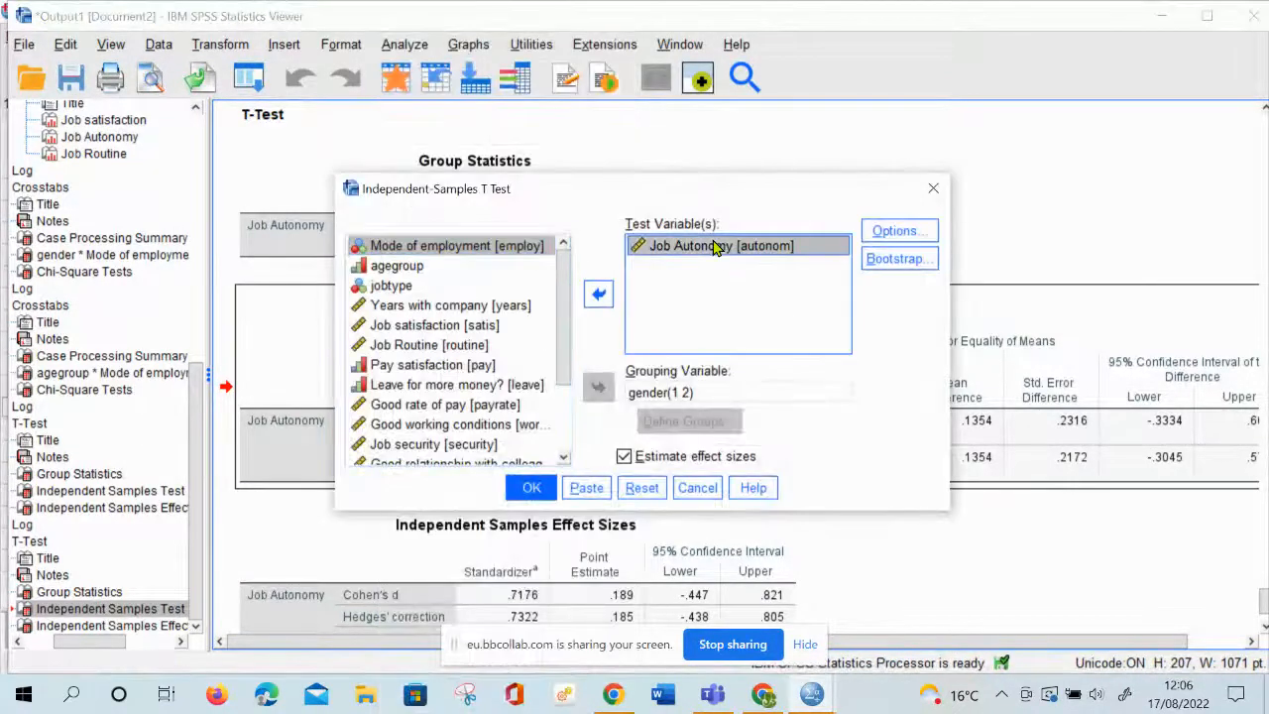
click(598, 293)
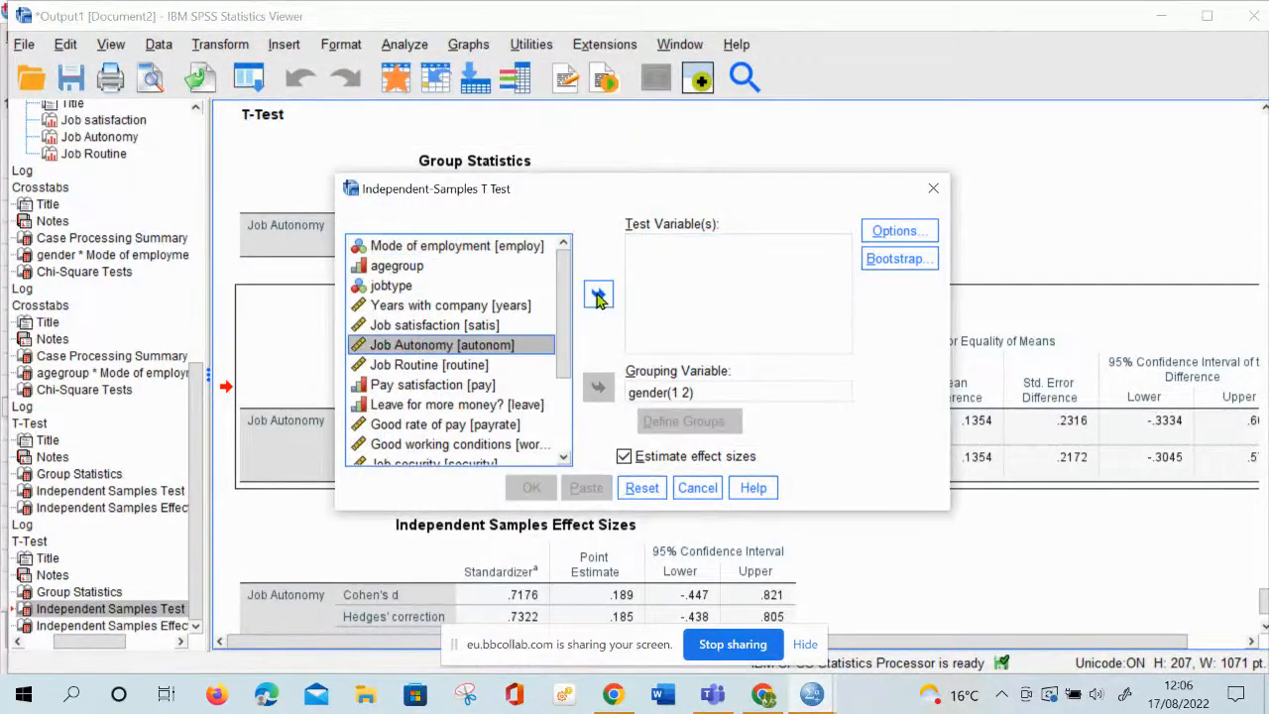
Replace gender with Mode of employment as the grouping variable and define its groups as 1 and 2
click(645, 394)
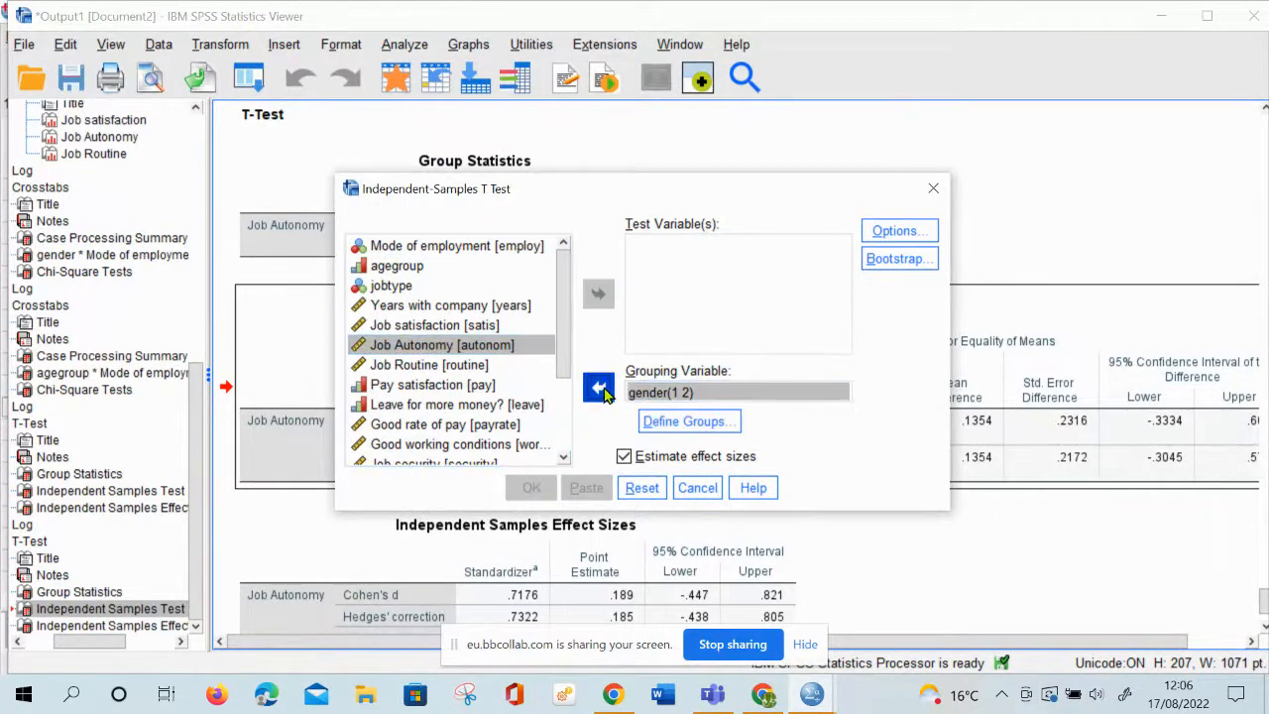
click(598, 387)
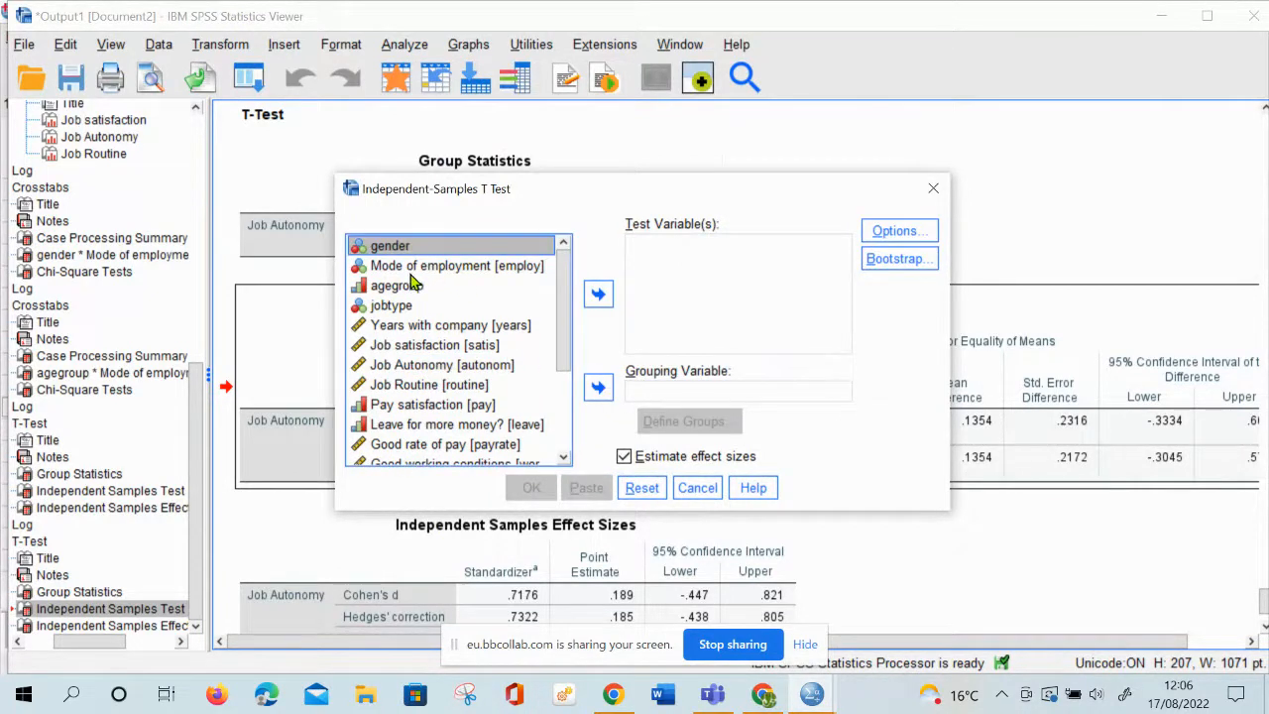
click(416, 267)
click(600, 390)
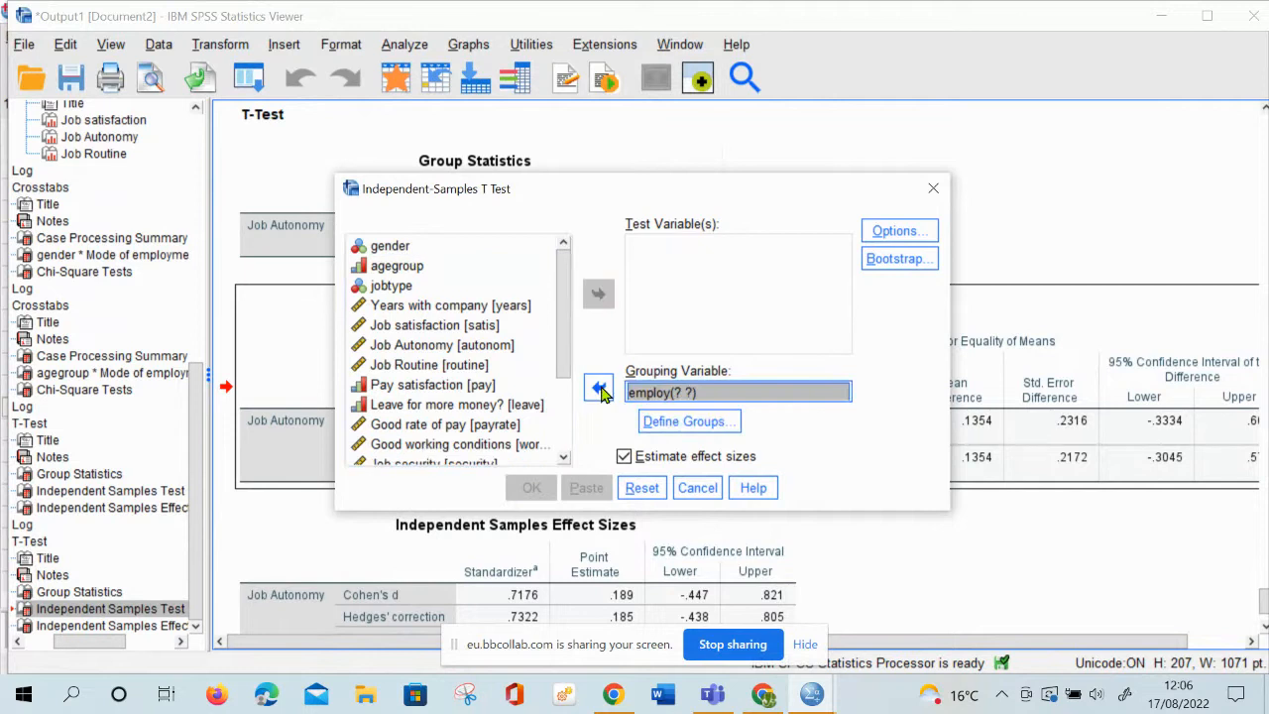
click(687, 421)
click(577, 417)
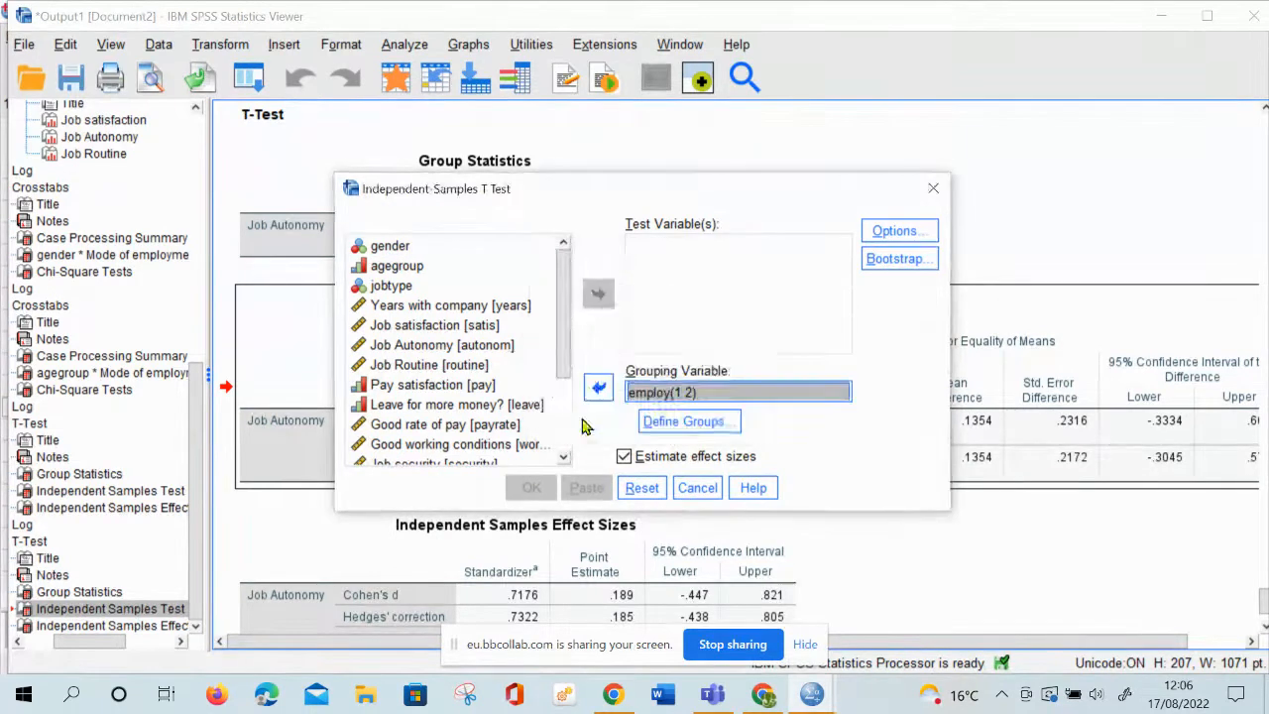
Add Job satisfaction, Job Autonomy, Job Routine and Pay satisfaction as the T test's test variables
double_click(462, 328)
click(461, 328)
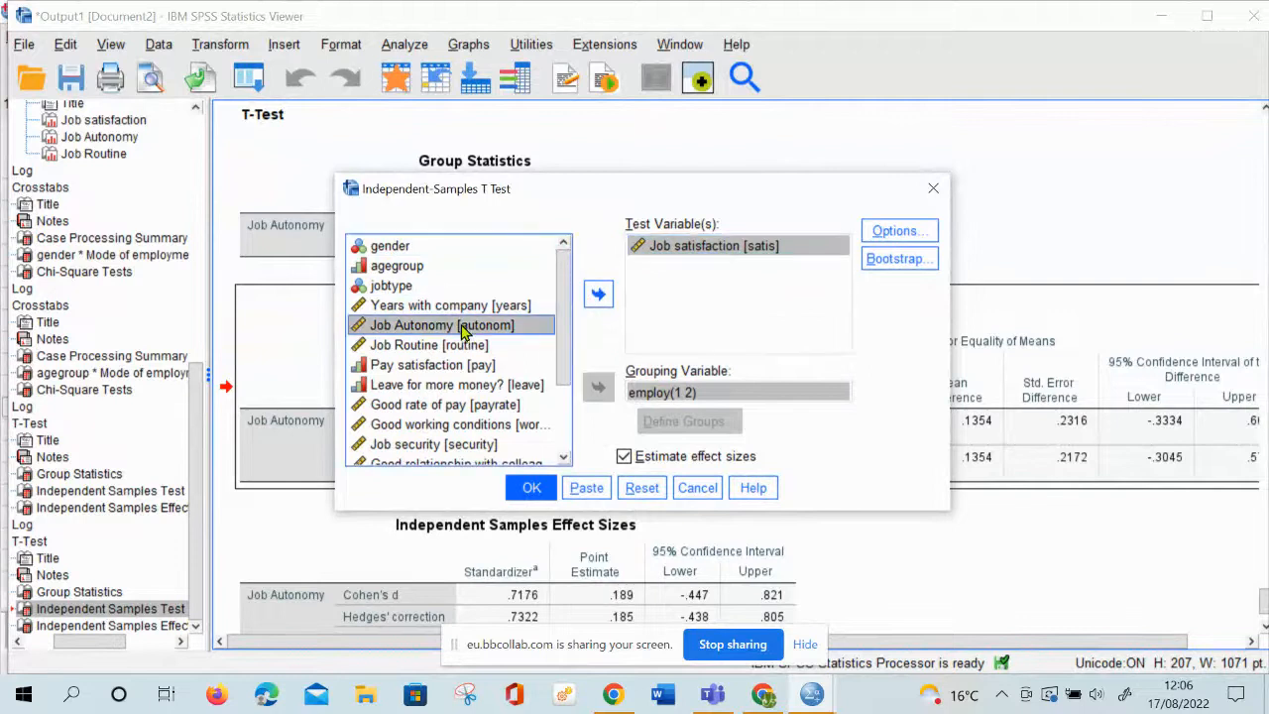
click(599, 294)
click(408, 327)
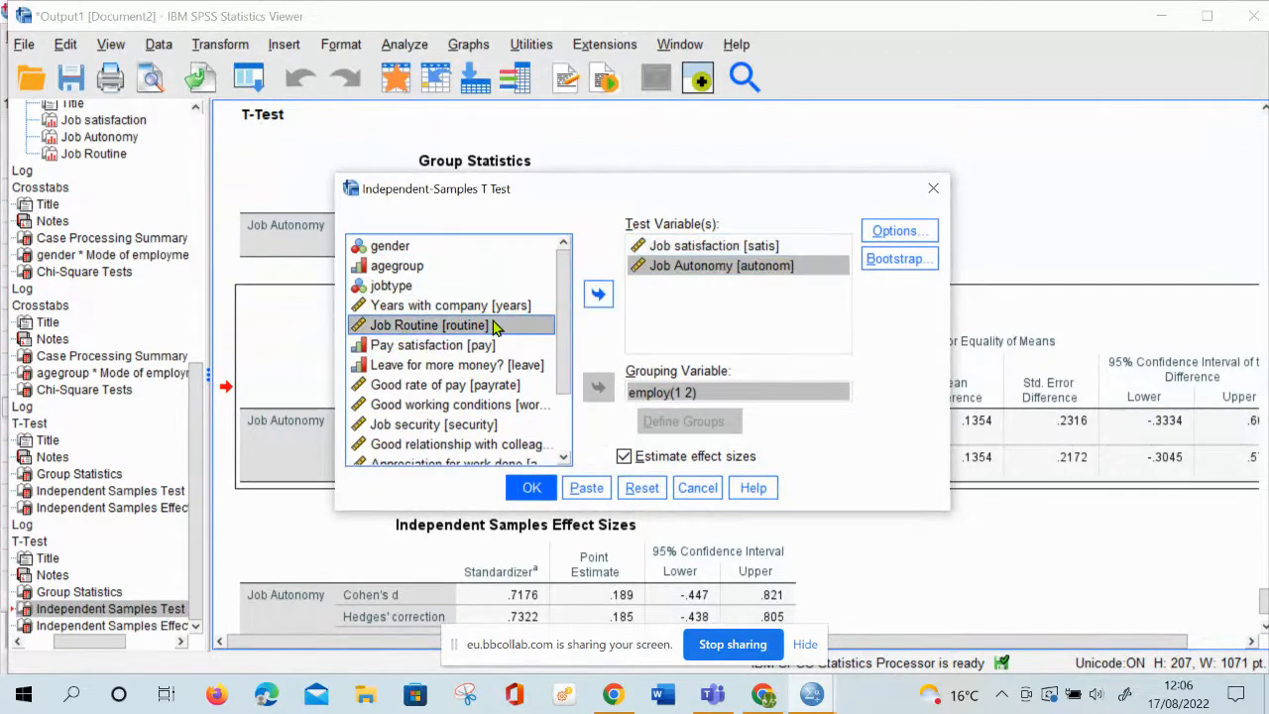
click(598, 294)
click(421, 327)
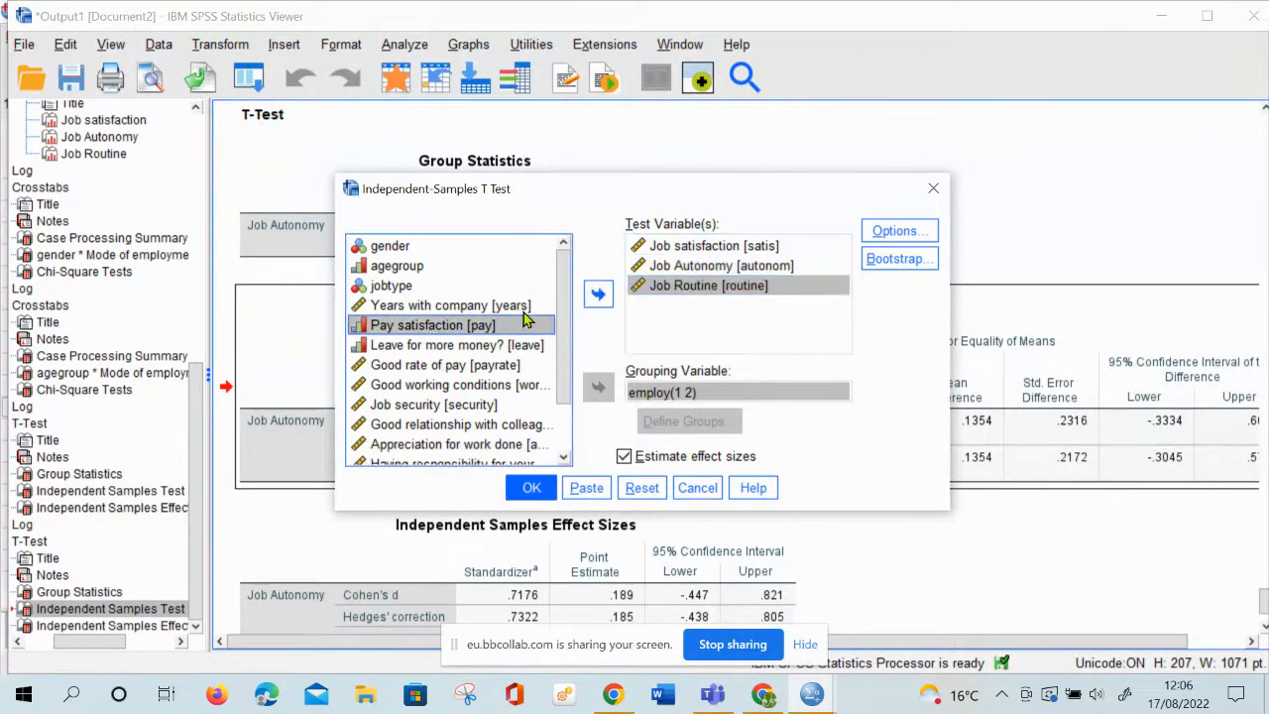
click(598, 294)
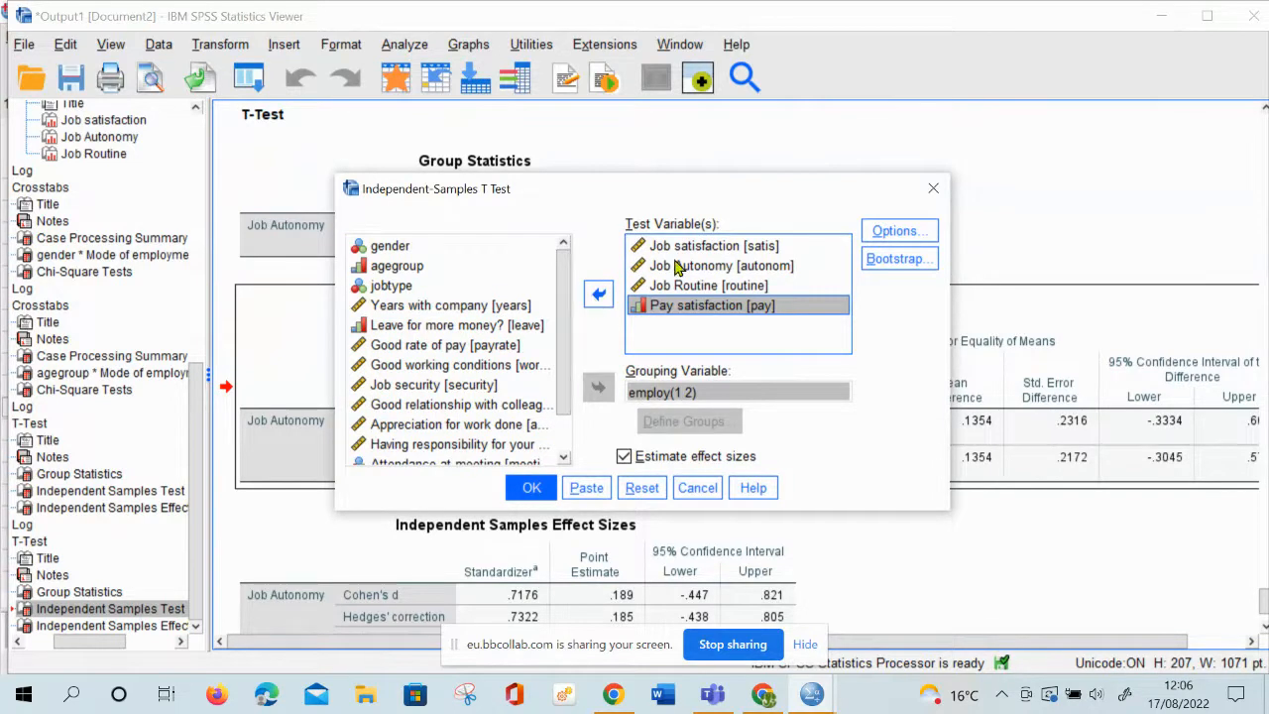
click(732, 306)
Run the T test by mode of employment and select the Independent Samples Test table in the output
click(532, 489)
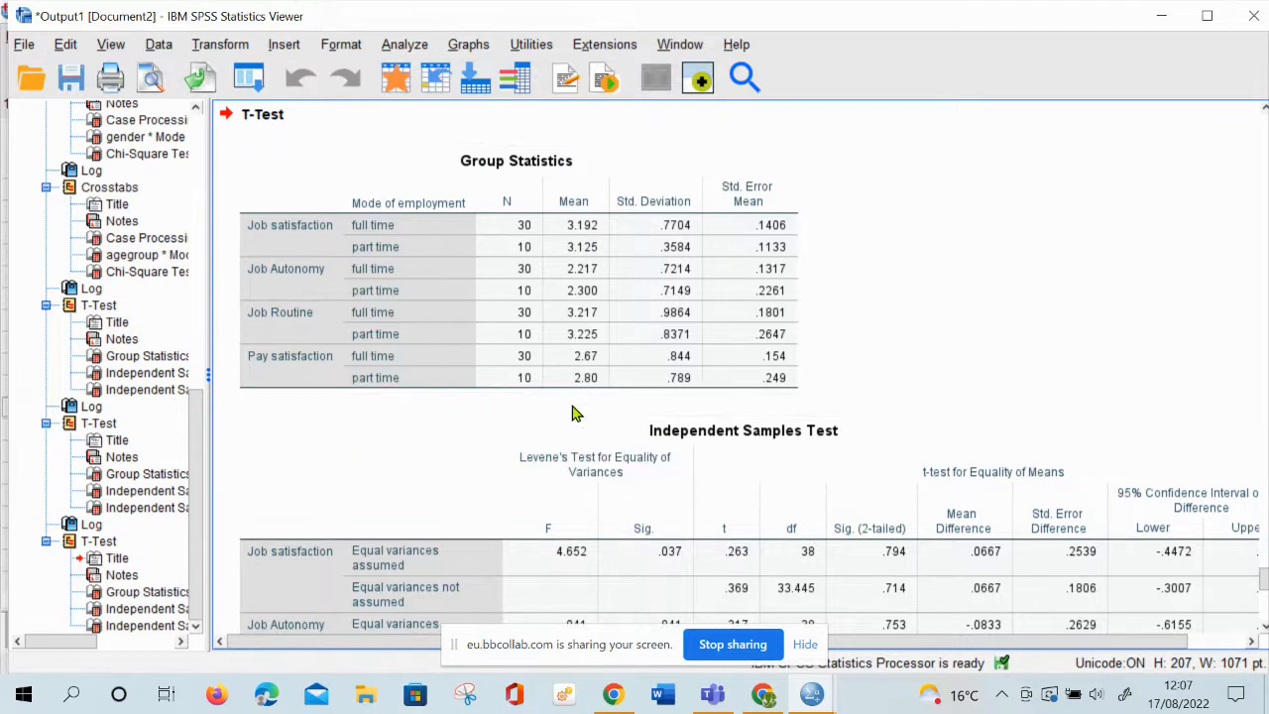
click(615, 530)
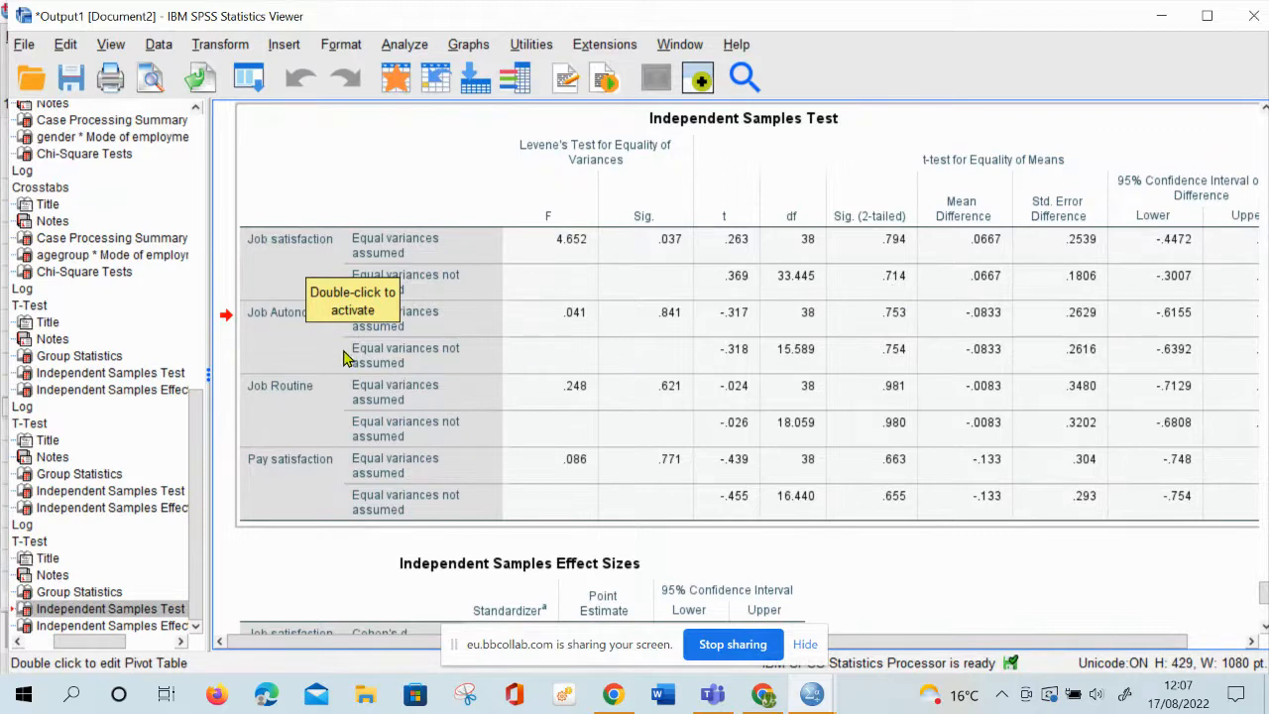
double_click(896, 367)
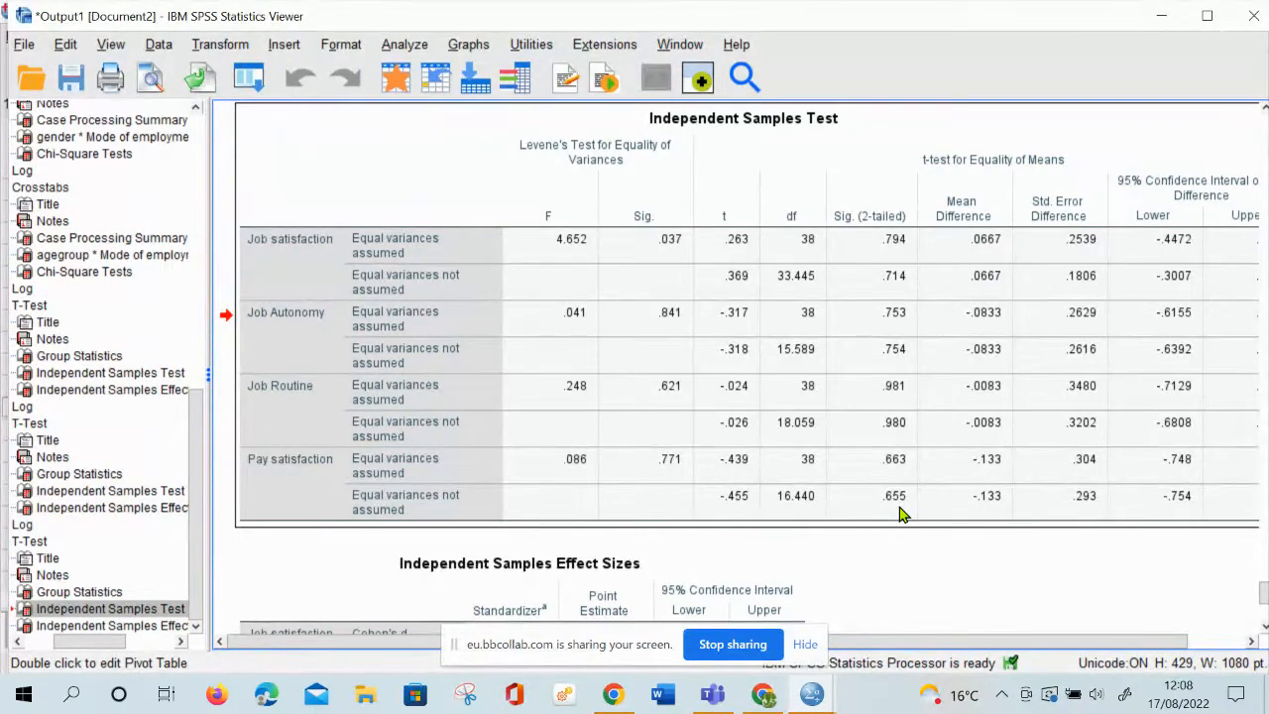
Switch to the Collaborate session in Chrome, move the screen-sharing bar out of the way and turn on the microphone
click(763, 696)
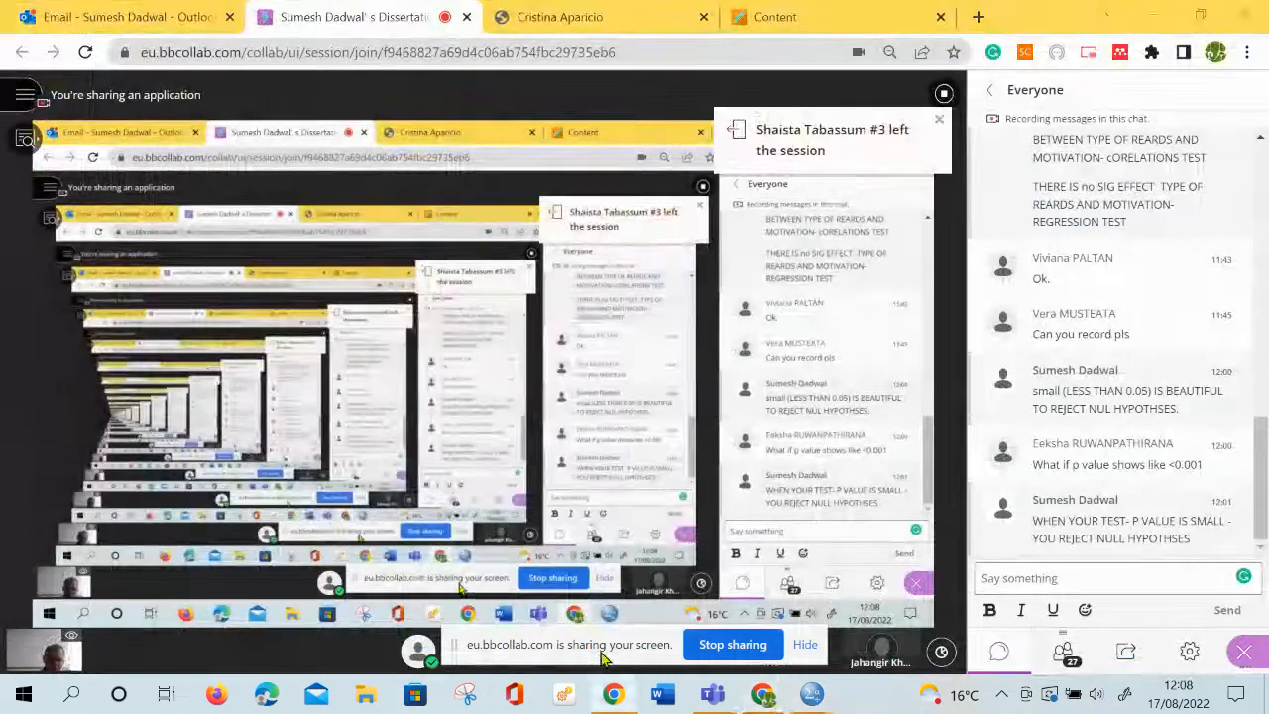
drag(605, 654, 865, 585)
click(464, 653)
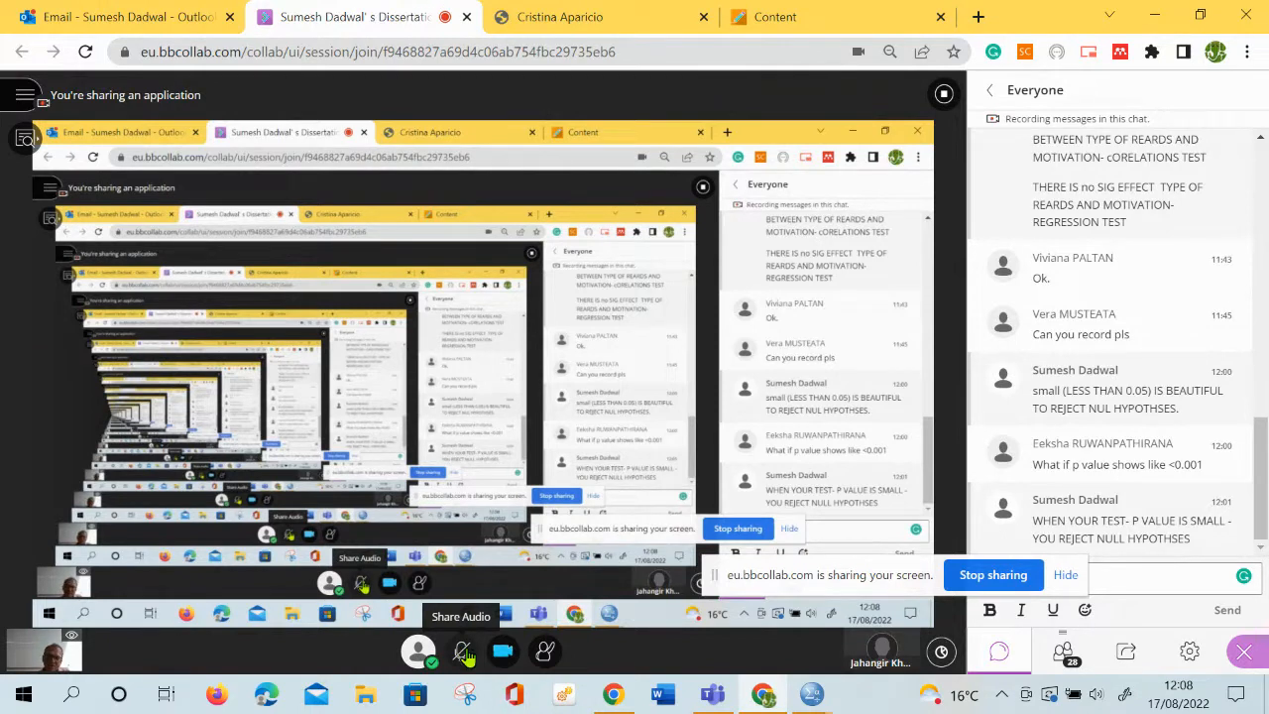
click(466, 663)
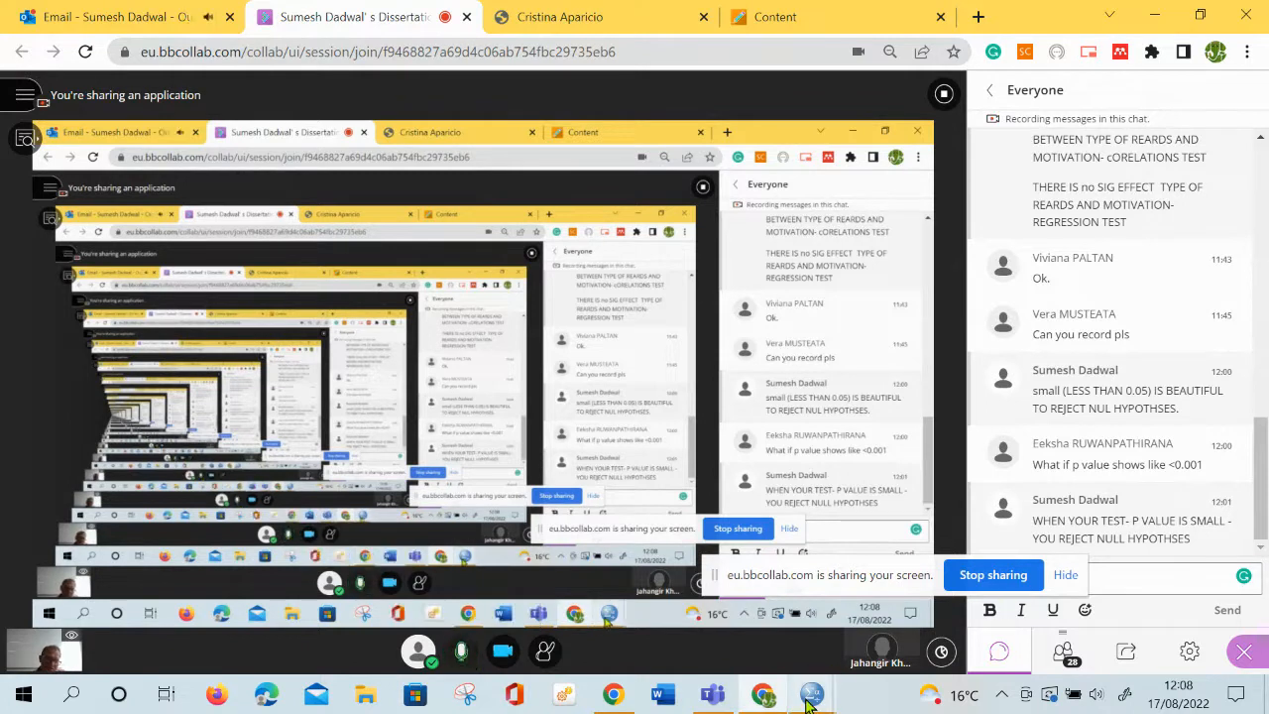
Switch back to the SPSS output and review the Independent Samples Test and Effect Sizes tables
mouse_move(808, 700)
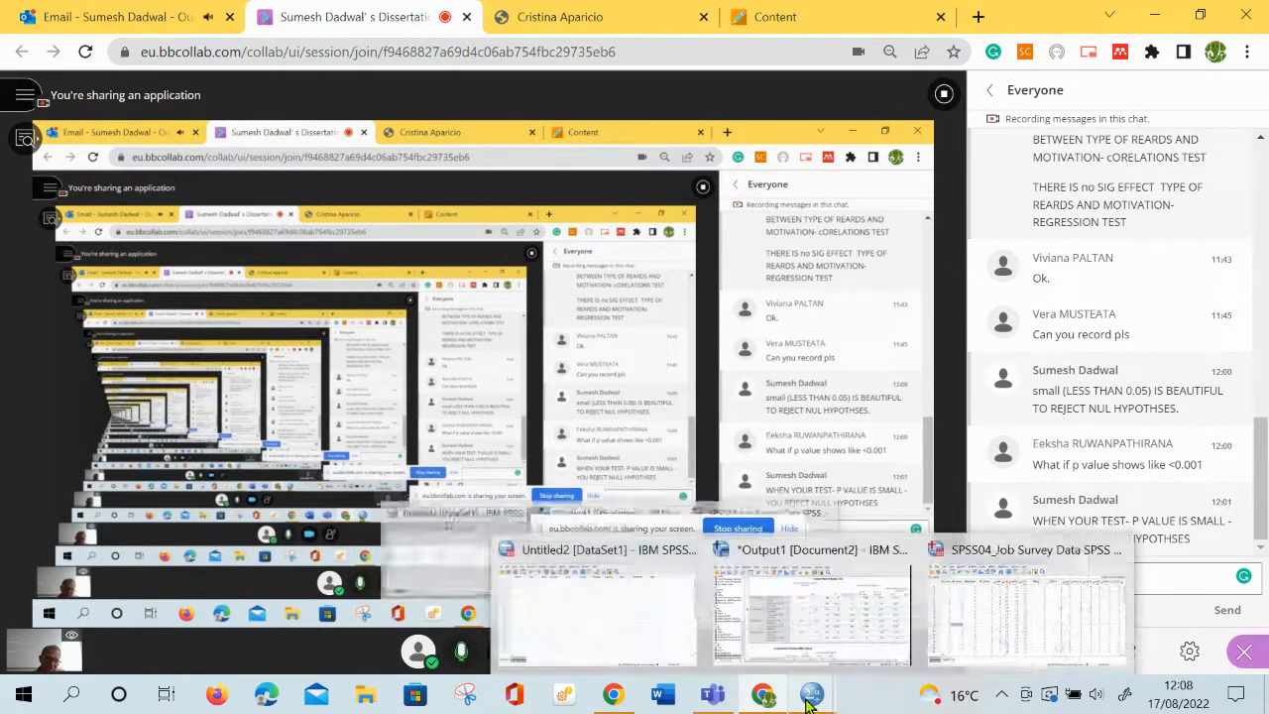
click(807, 643)
scroll(682, 501, down, 3)
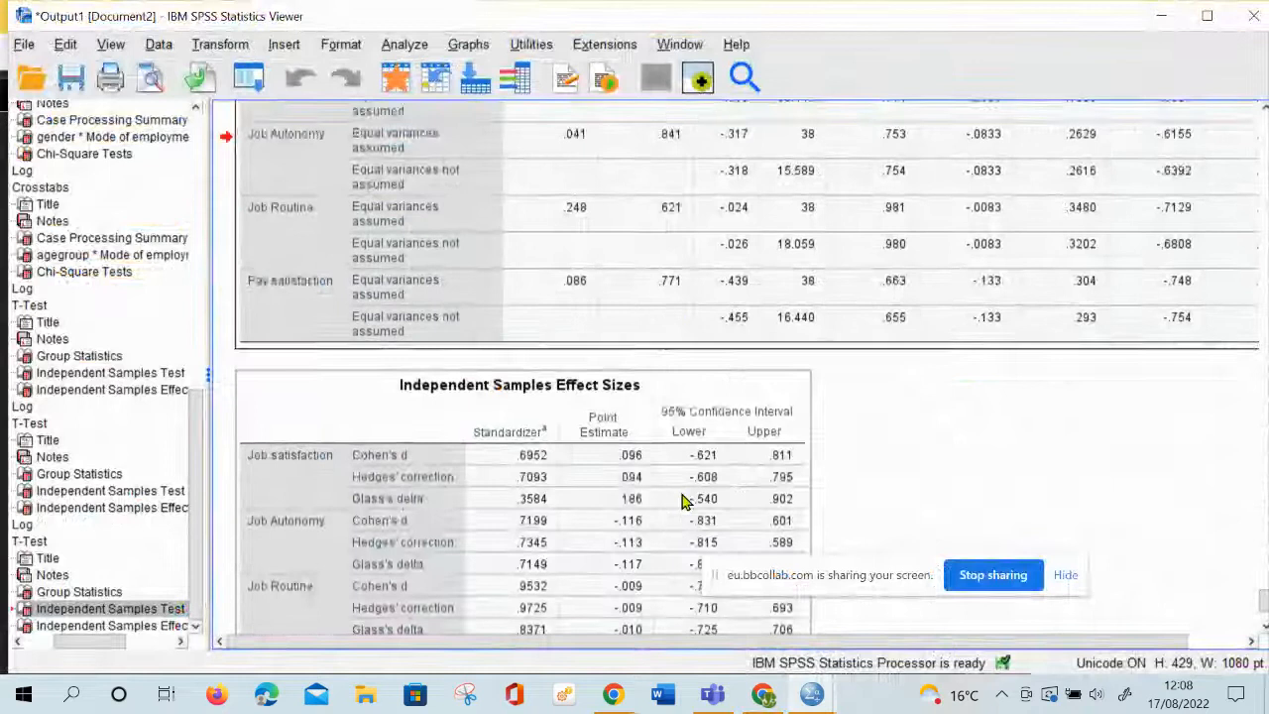
scroll(682, 501, down, 3)
scroll(683, 501, up, 4)
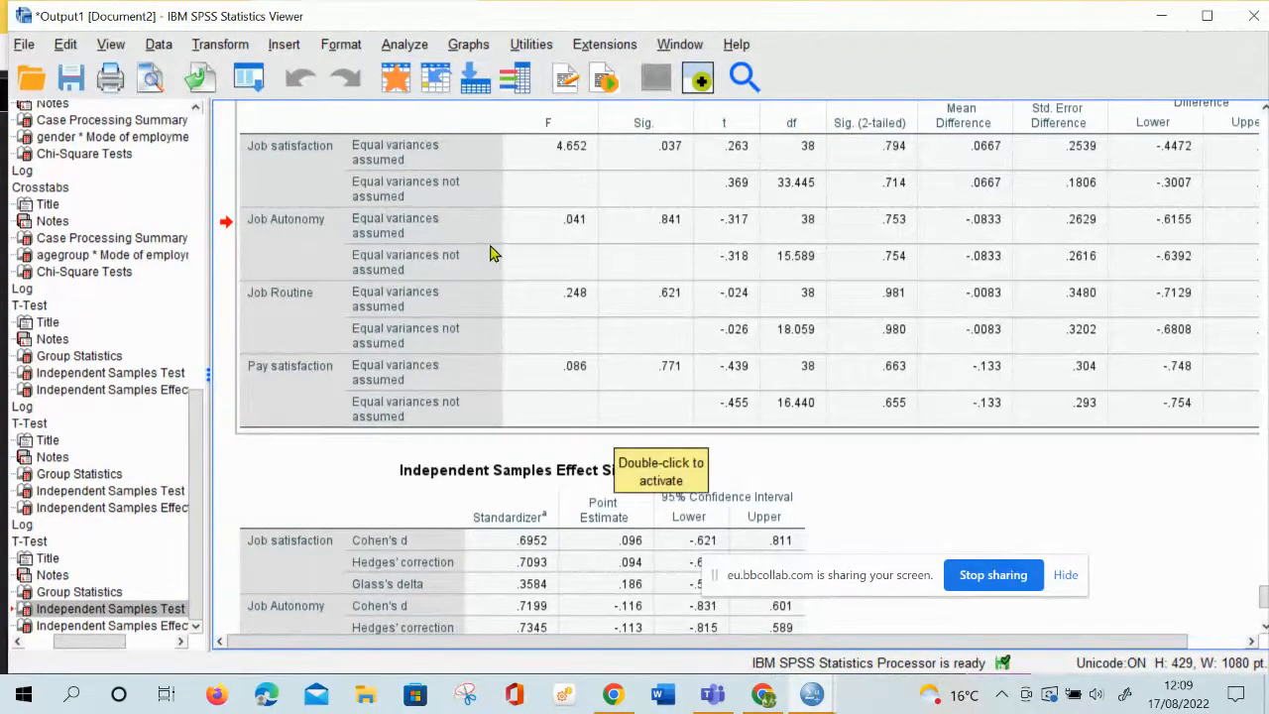
Start a One-Way ANOVA with Job satisfaction as the dependent variable
click(402, 45)
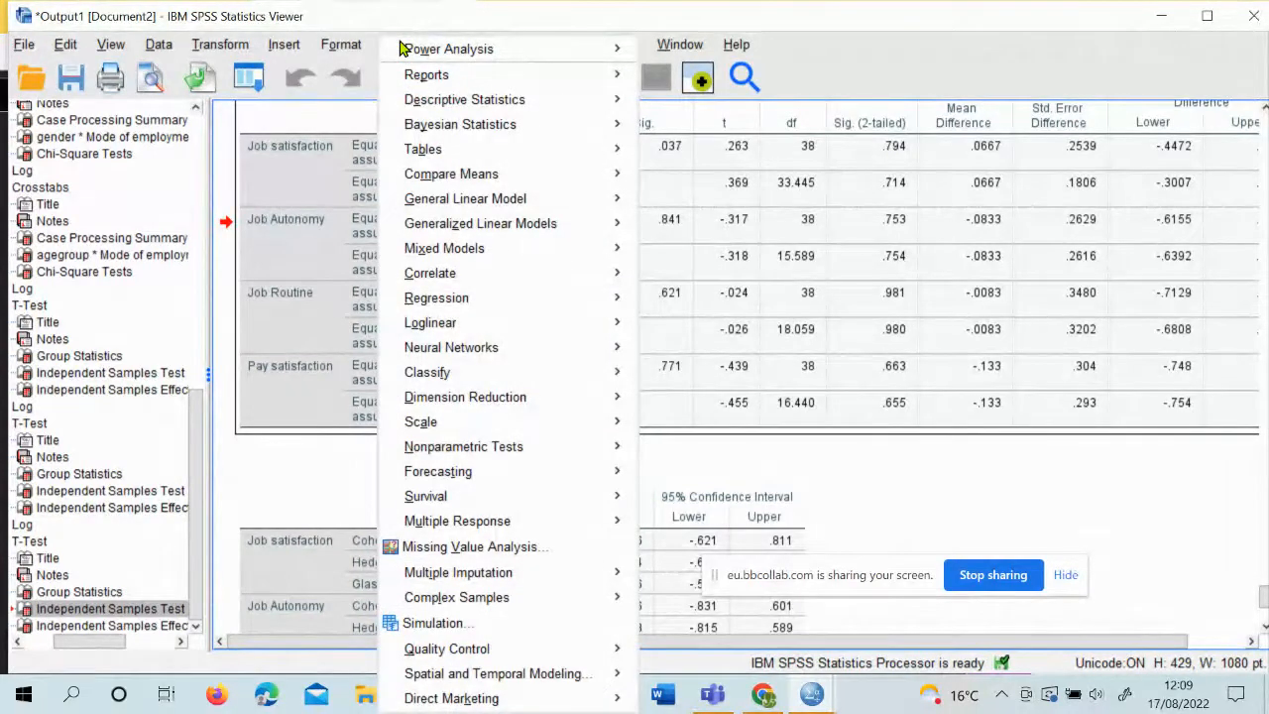
mouse_move(555, 176)
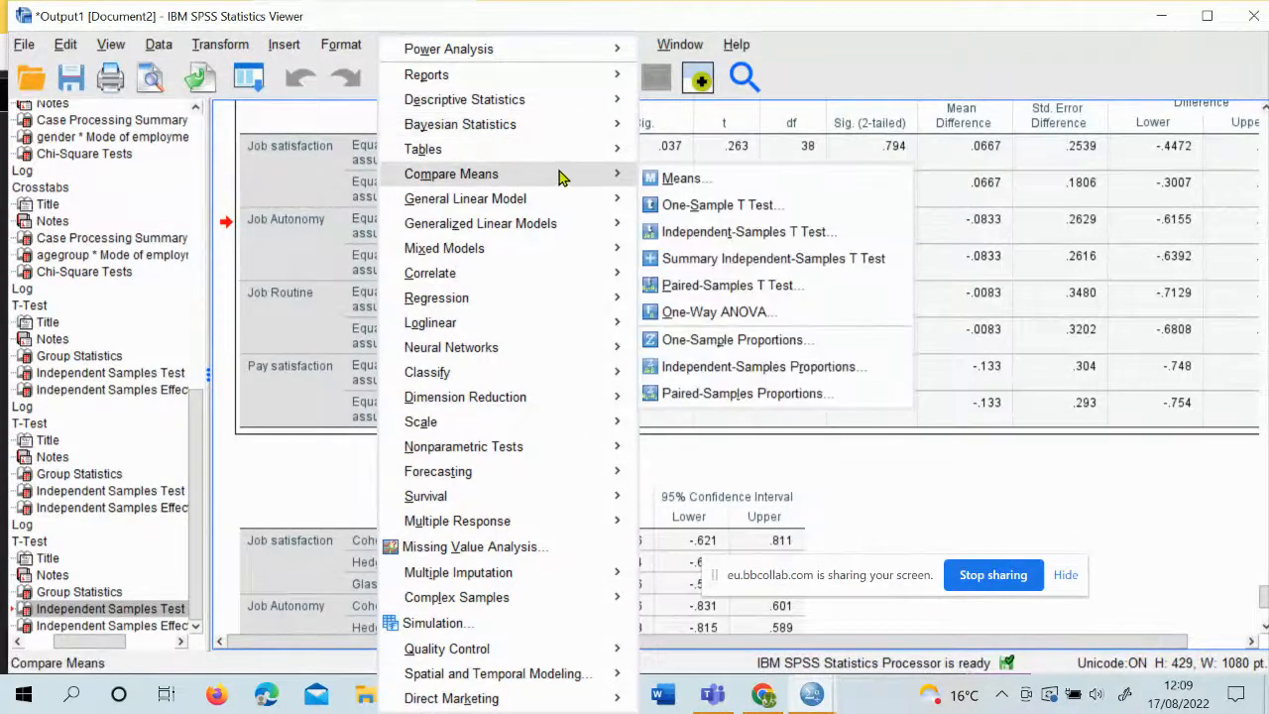
mouse_move(512, 200)
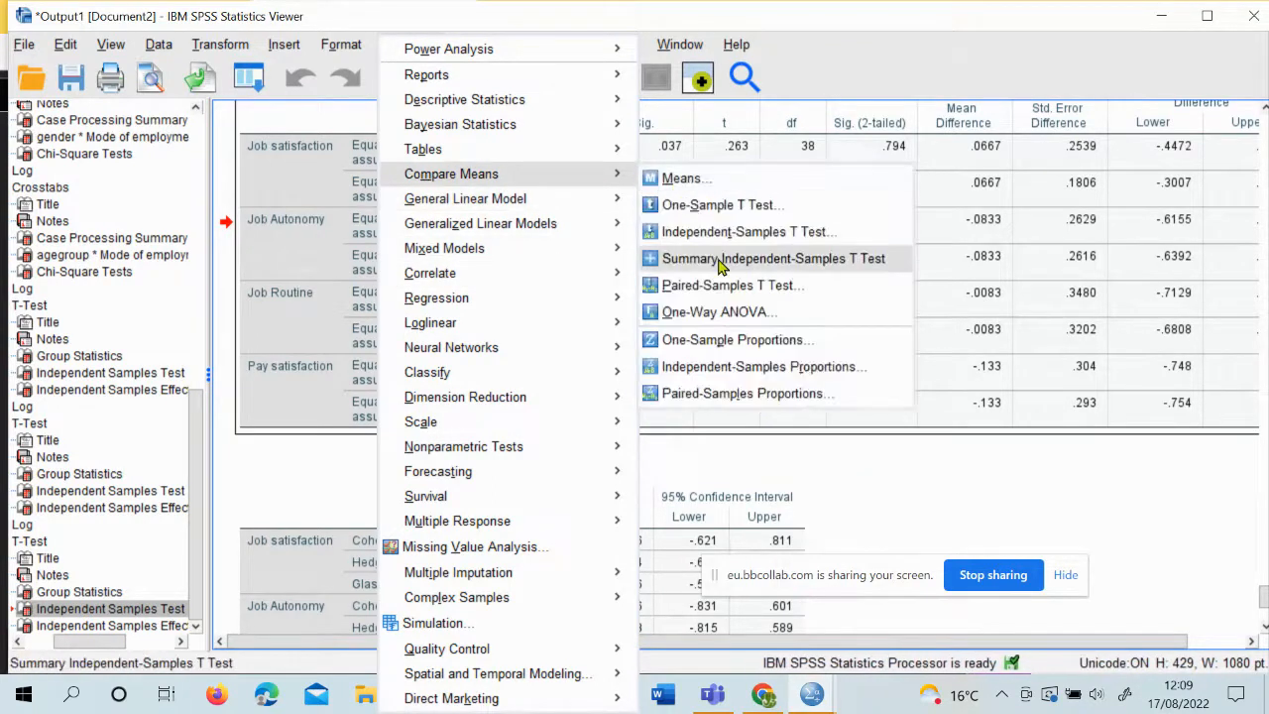
click(794, 327)
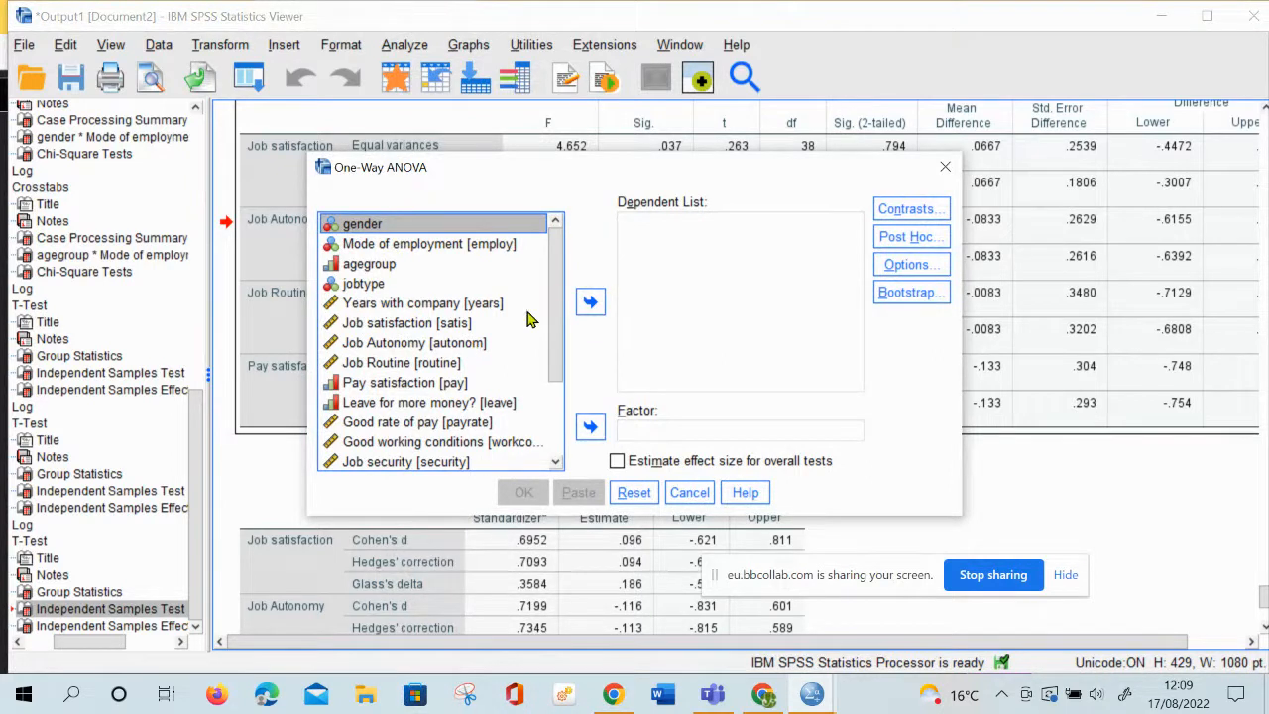
click(396, 336)
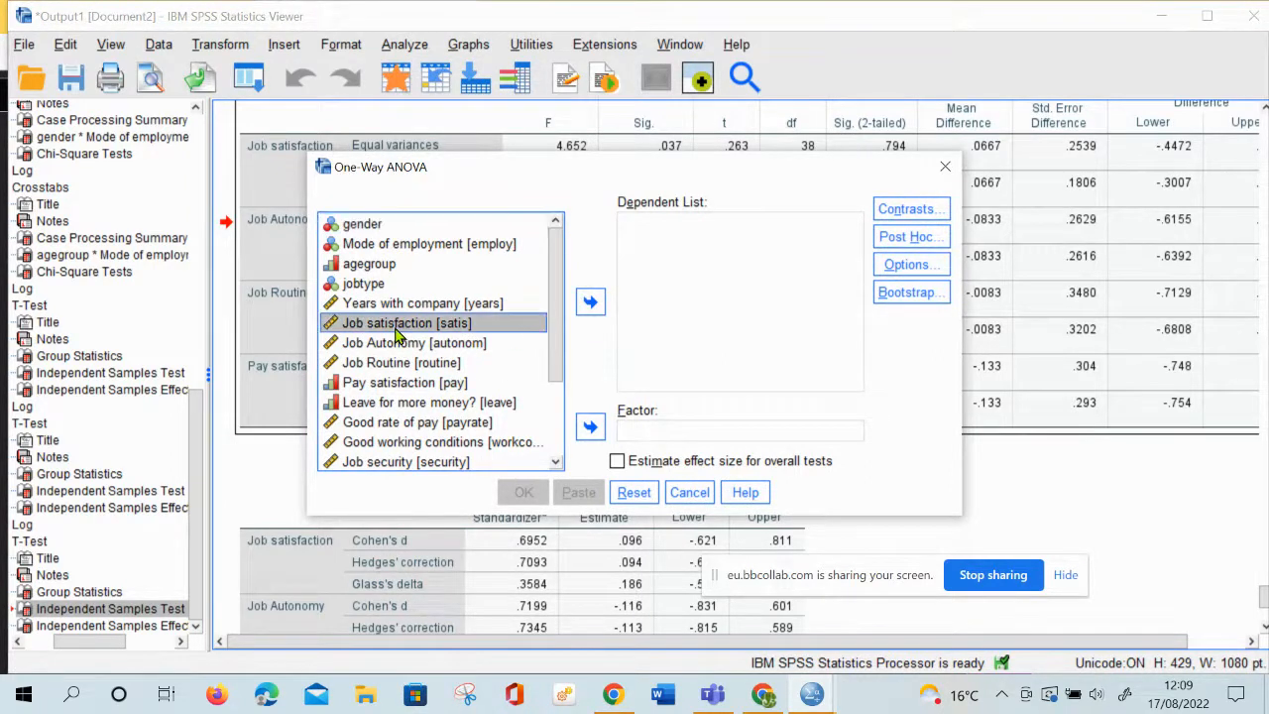
click(590, 302)
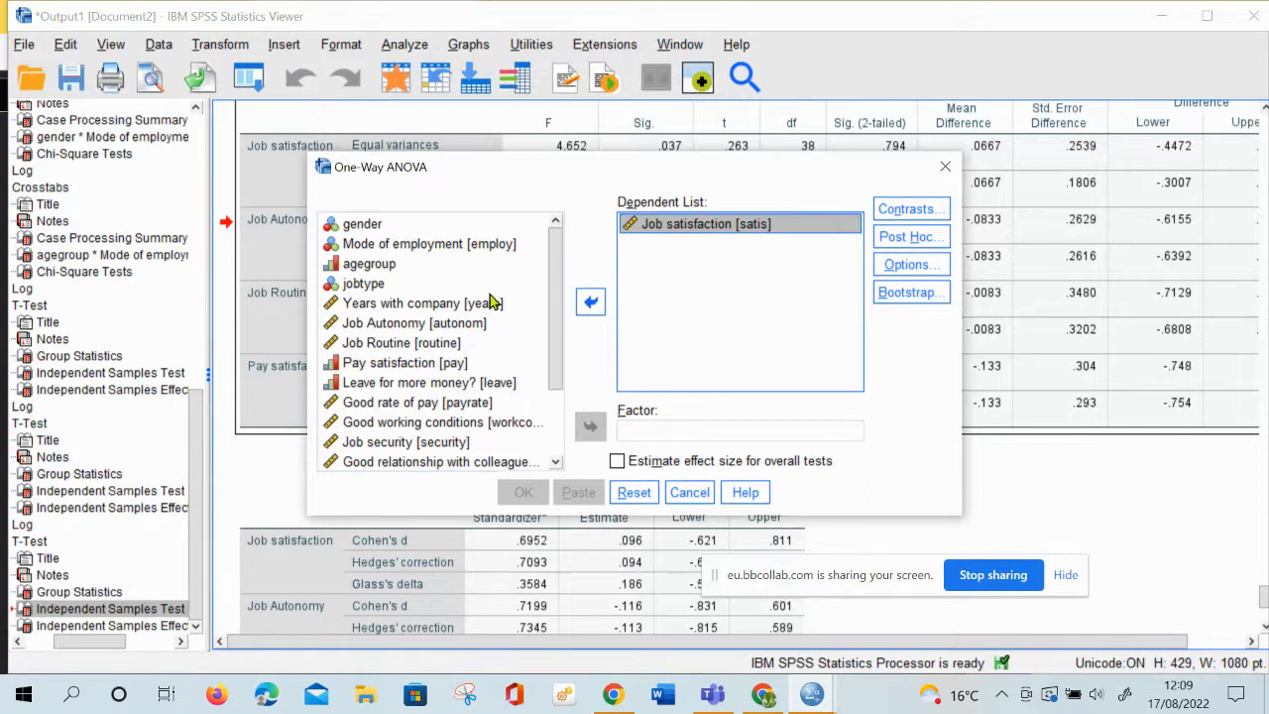
Set agegroup as the One-Way ANOVA's factor
click(380, 266)
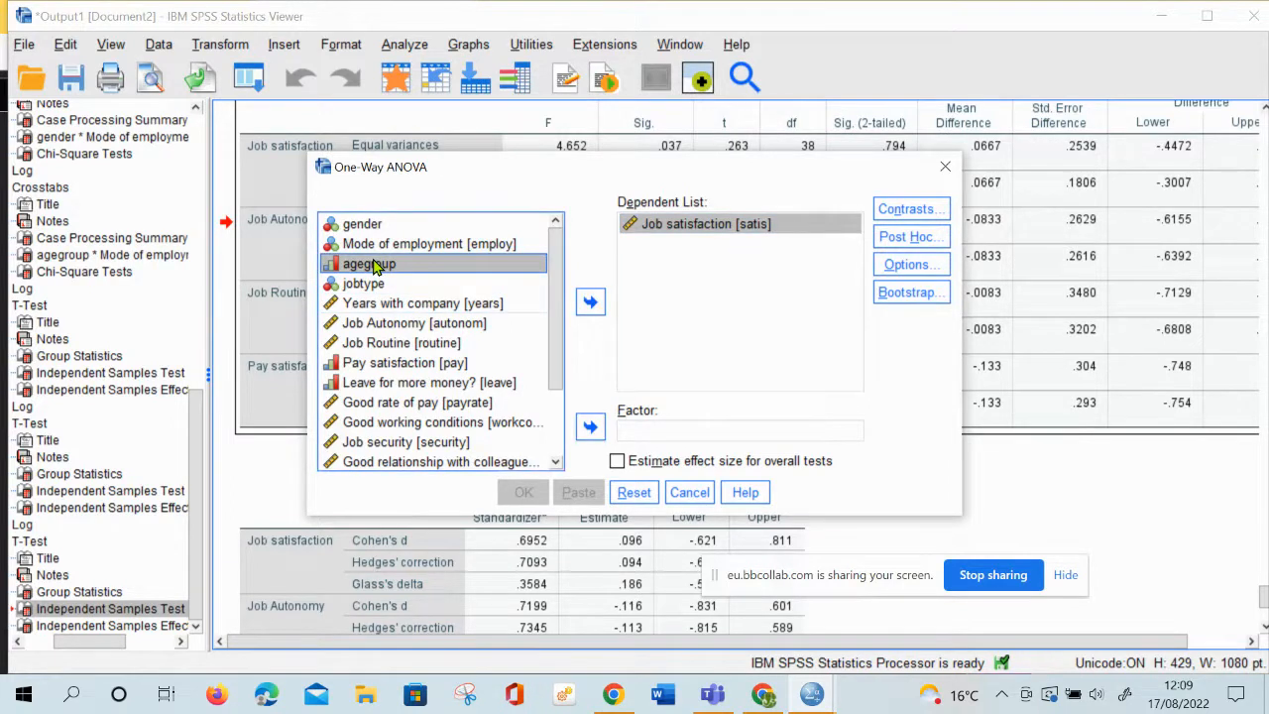
click(593, 430)
click(593, 430)
click(593, 431)
click(593, 430)
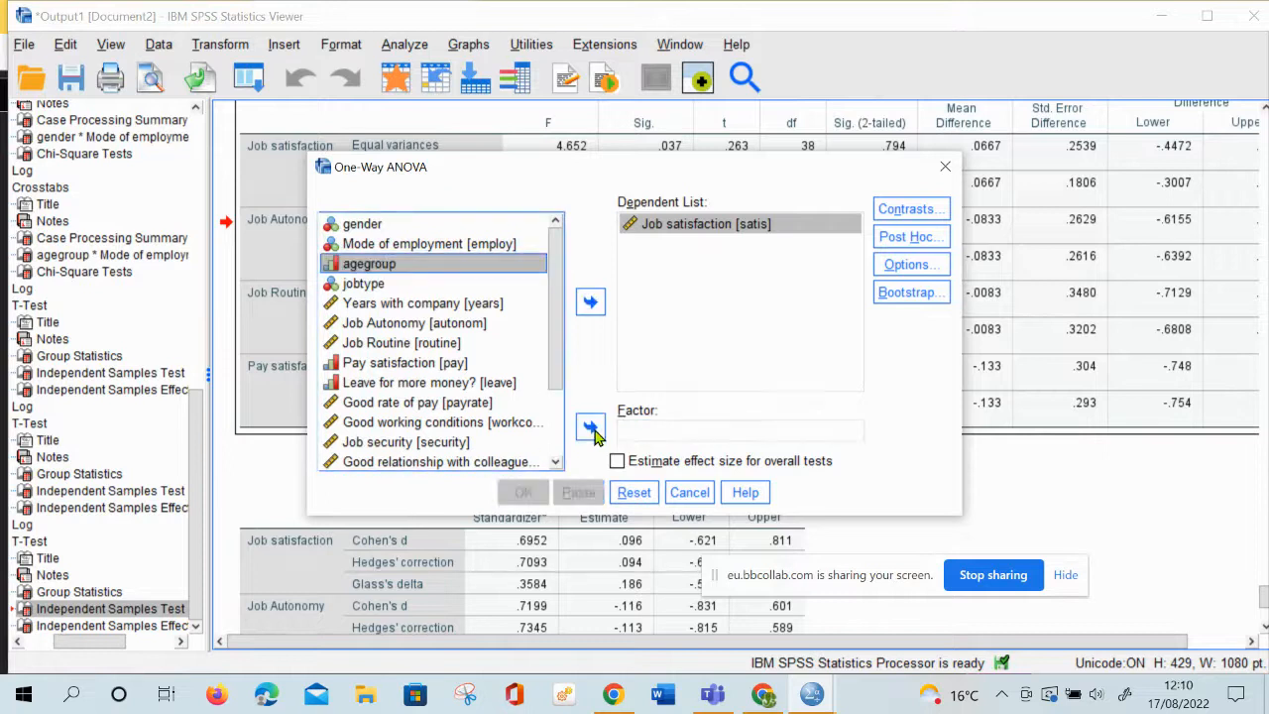
click(593, 430)
click(593, 430)
click(593, 430)
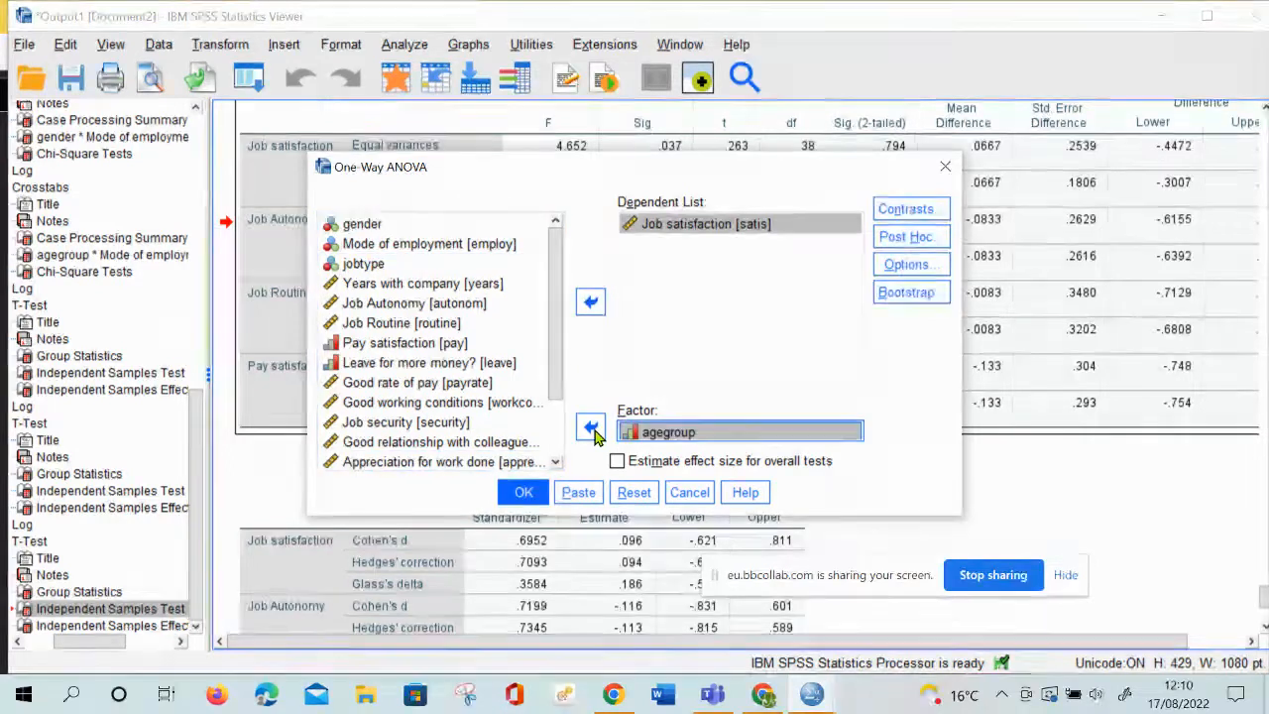
click(593, 430)
click(593, 431)
click(667, 248)
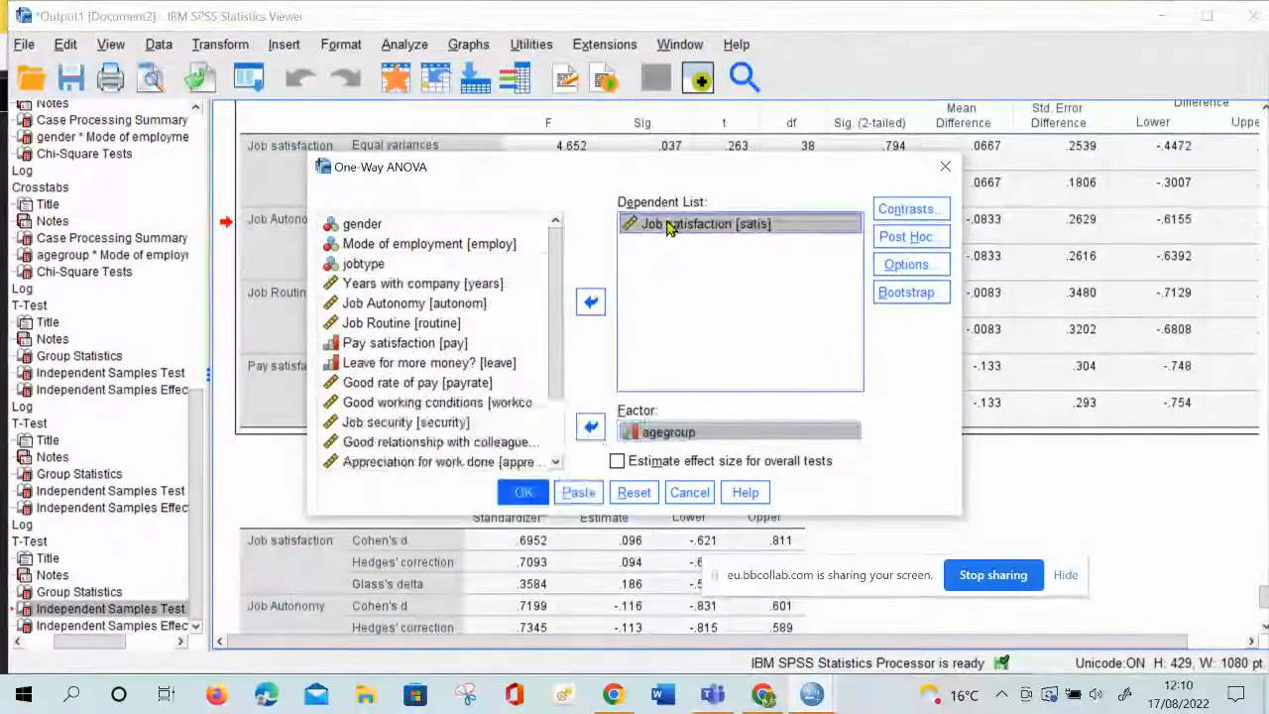
click(592, 302)
click(592, 302)
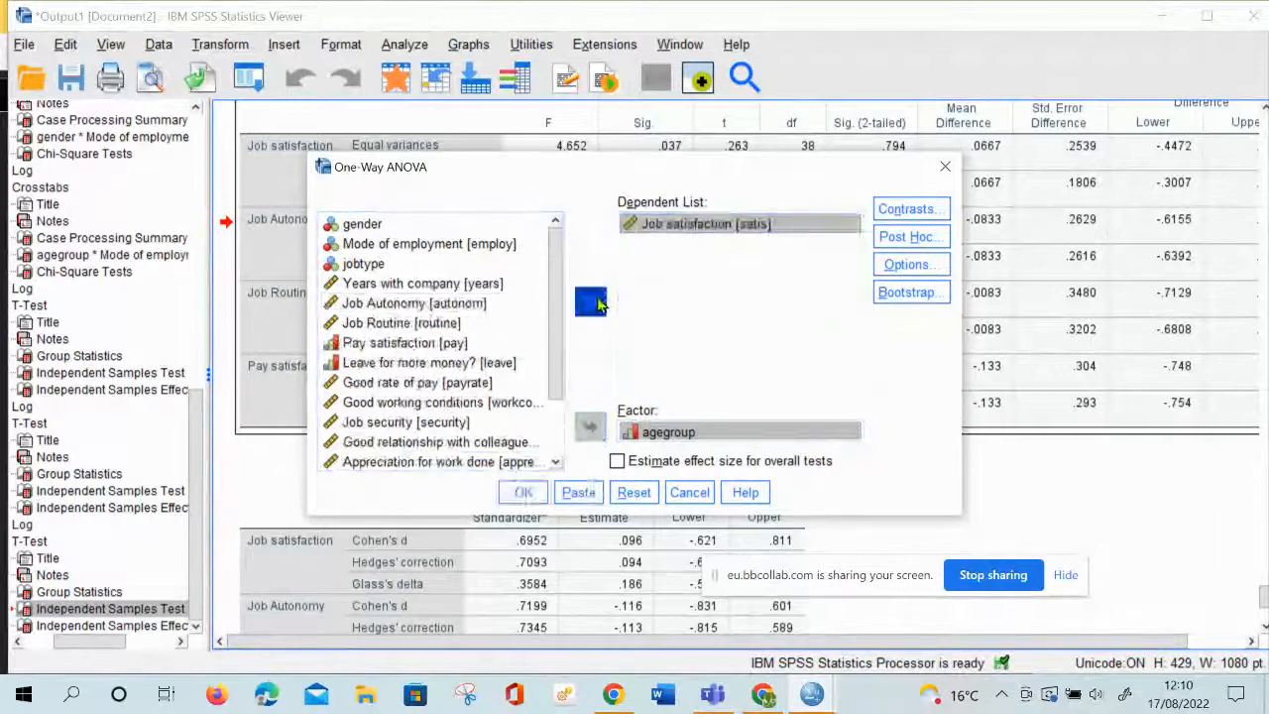
click(593, 302)
click(593, 302)
click(593, 302)
click(593, 302)
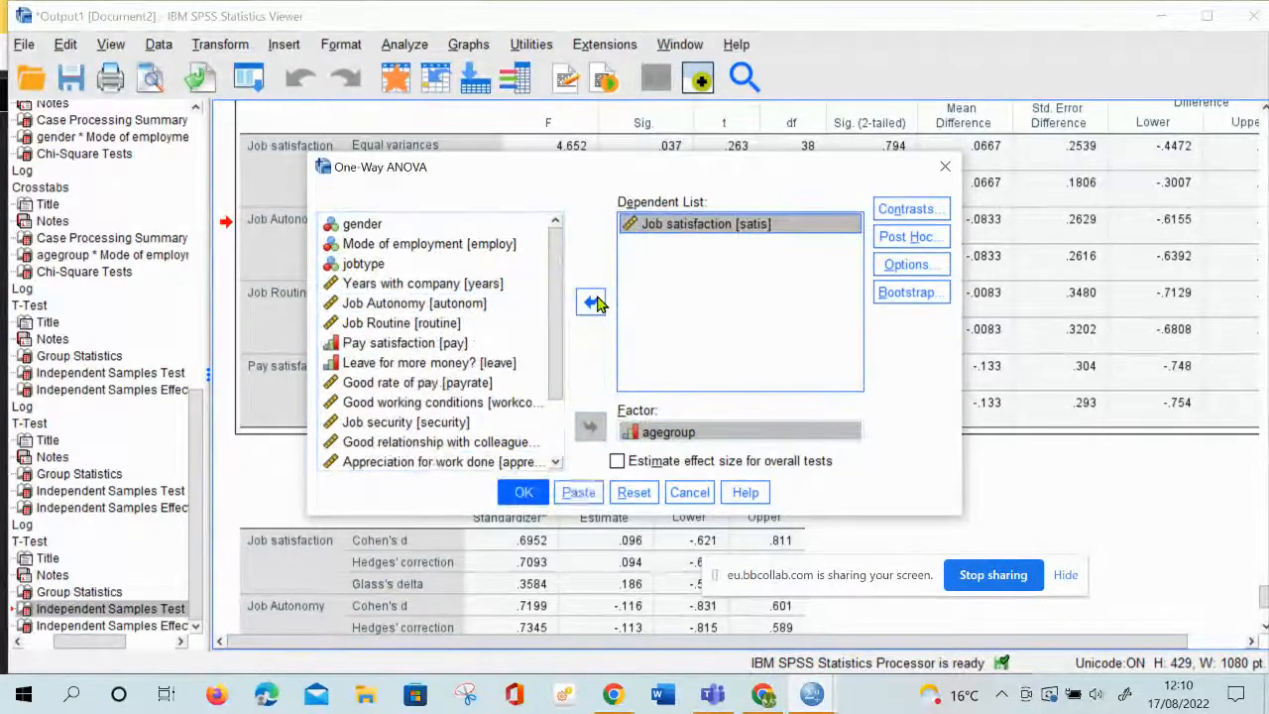
click(593, 302)
click(593, 302)
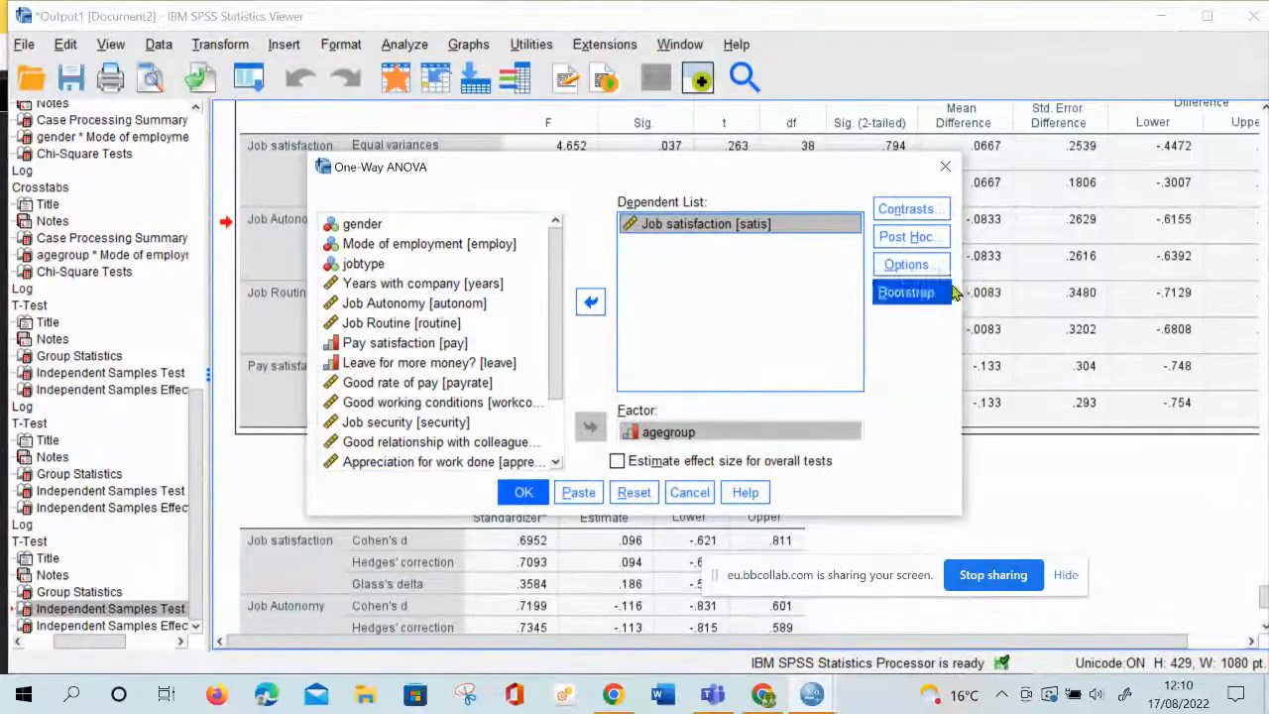
Request Descriptive statistics and a Means plot for the One-Way ANOVA and run it
click(910, 265)
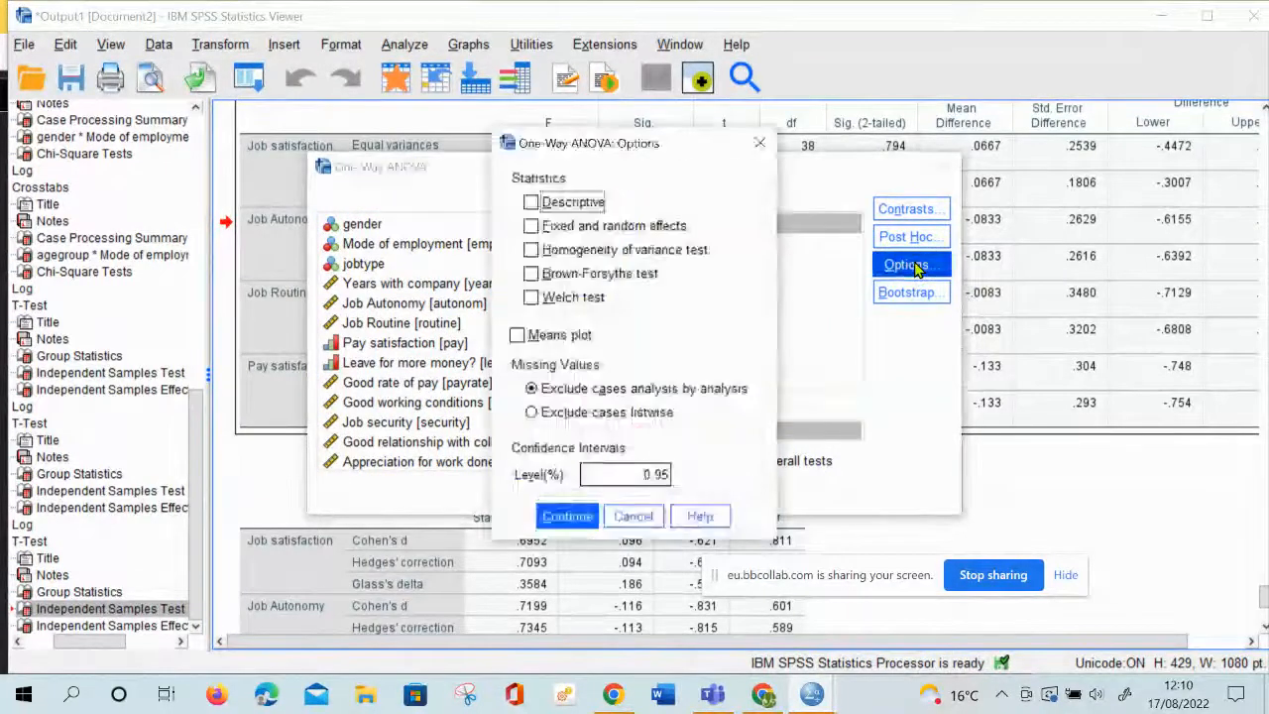
click(584, 205)
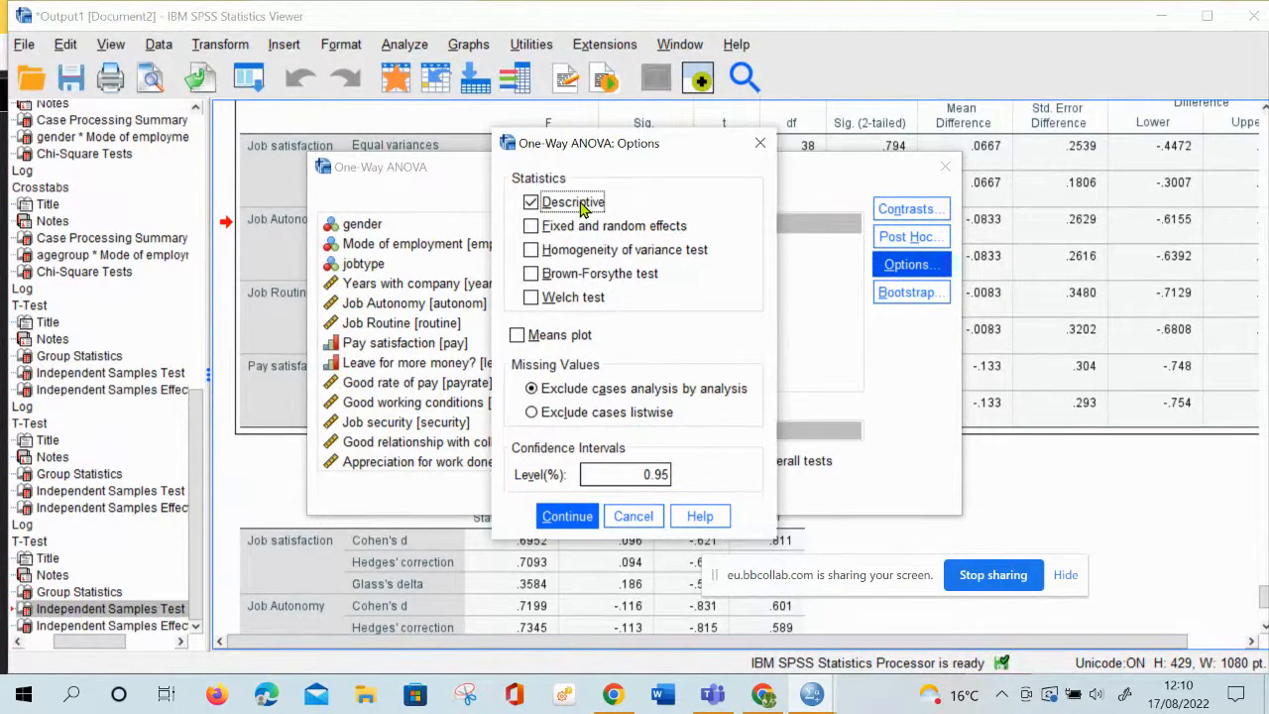
click(584, 205)
click(584, 205)
click(584, 205)
click(584, 206)
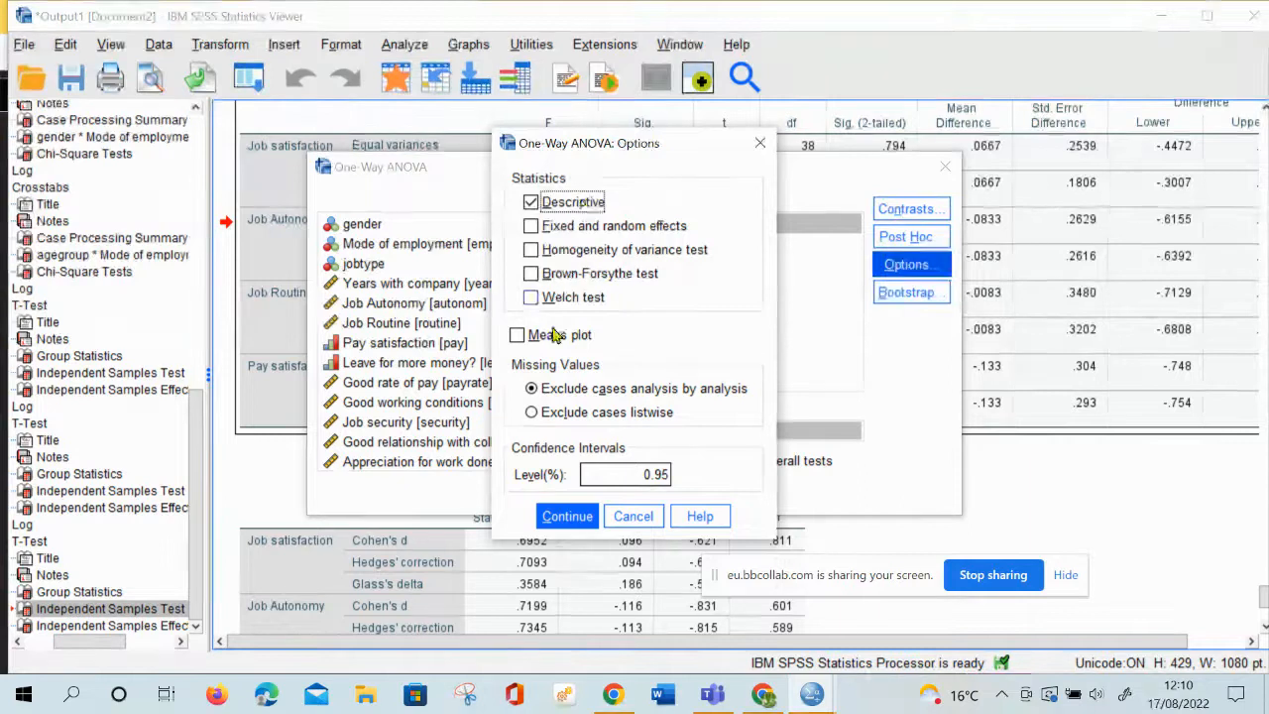
click(516, 337)
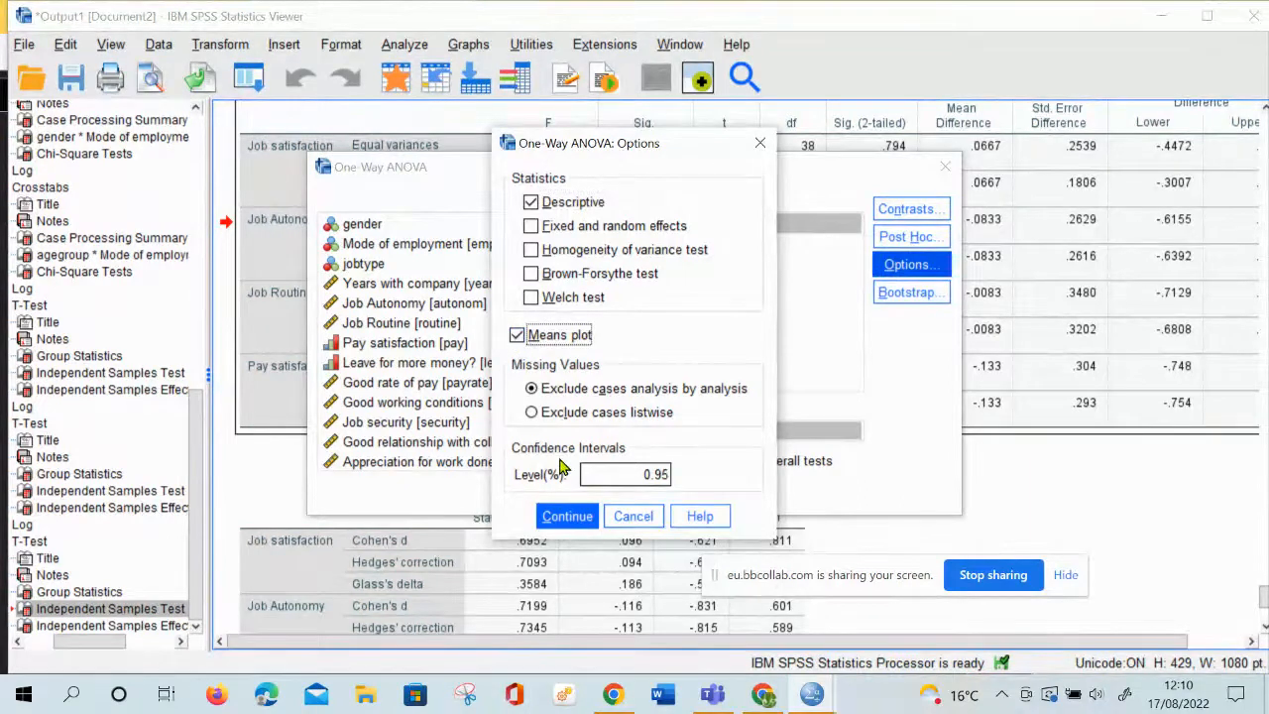
click(563, 515)
click(909, 263)
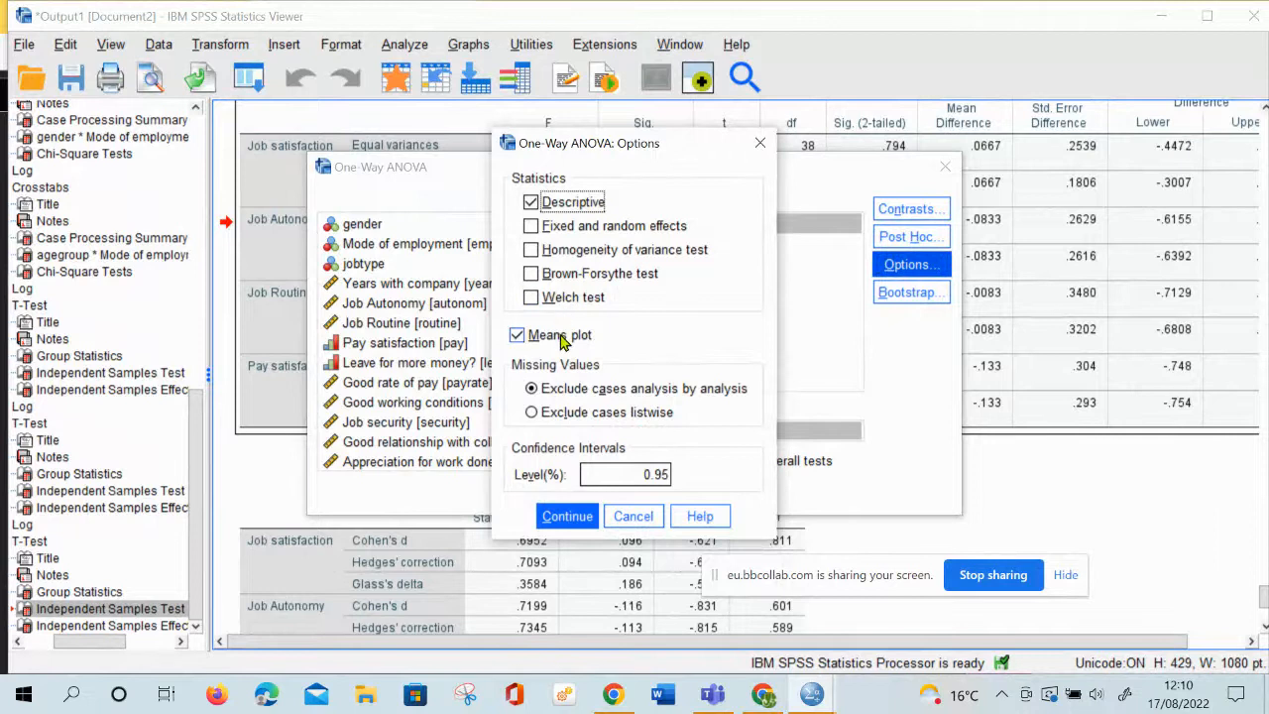
click(565, 520)
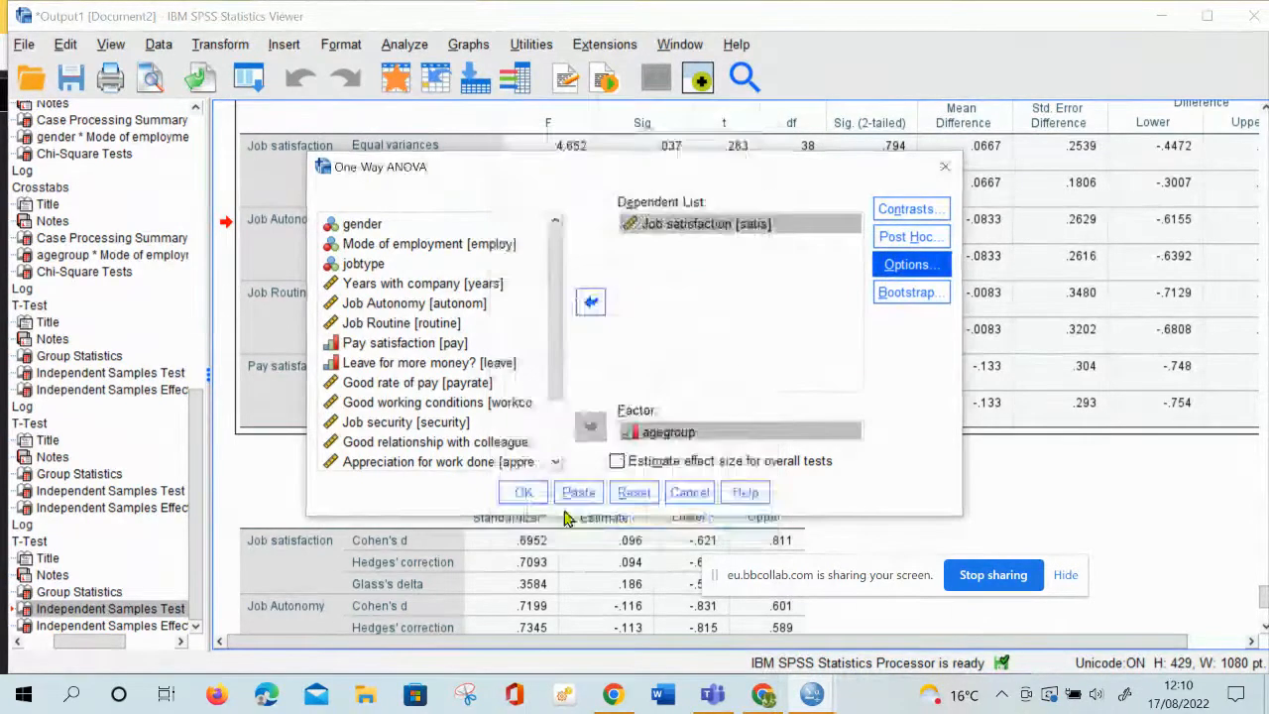
click(524, 492)
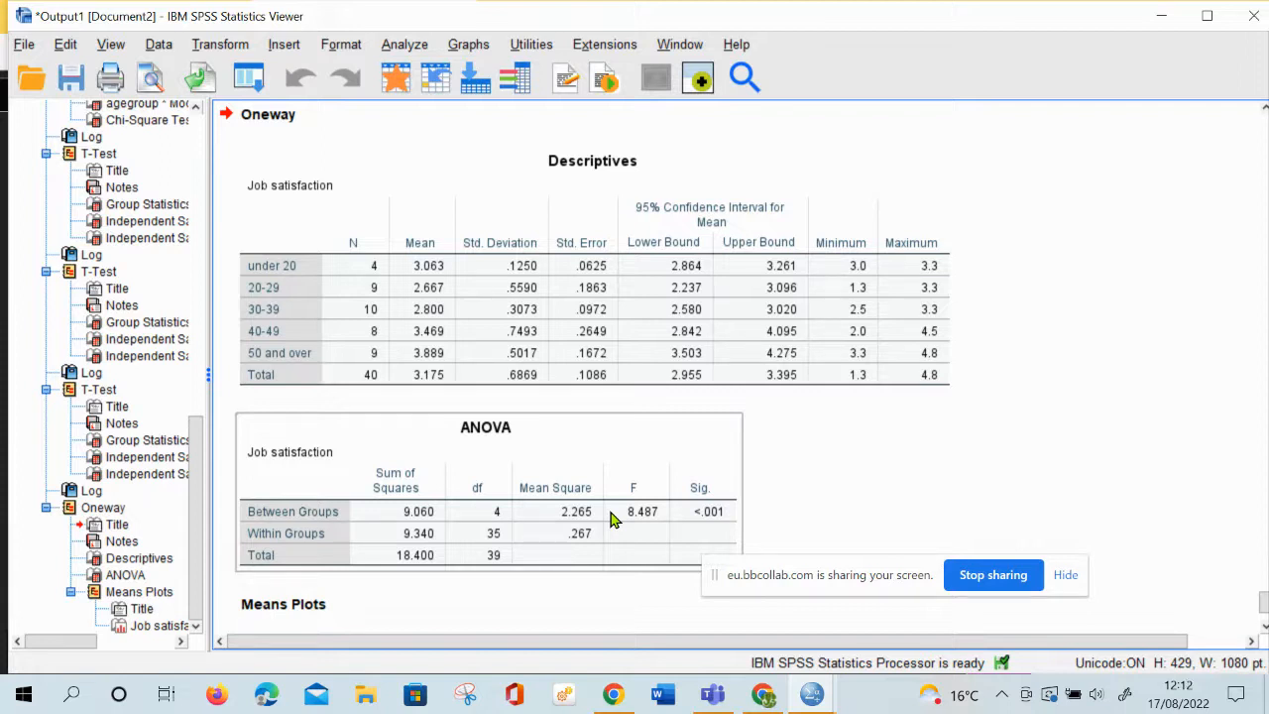
click(403, 45)
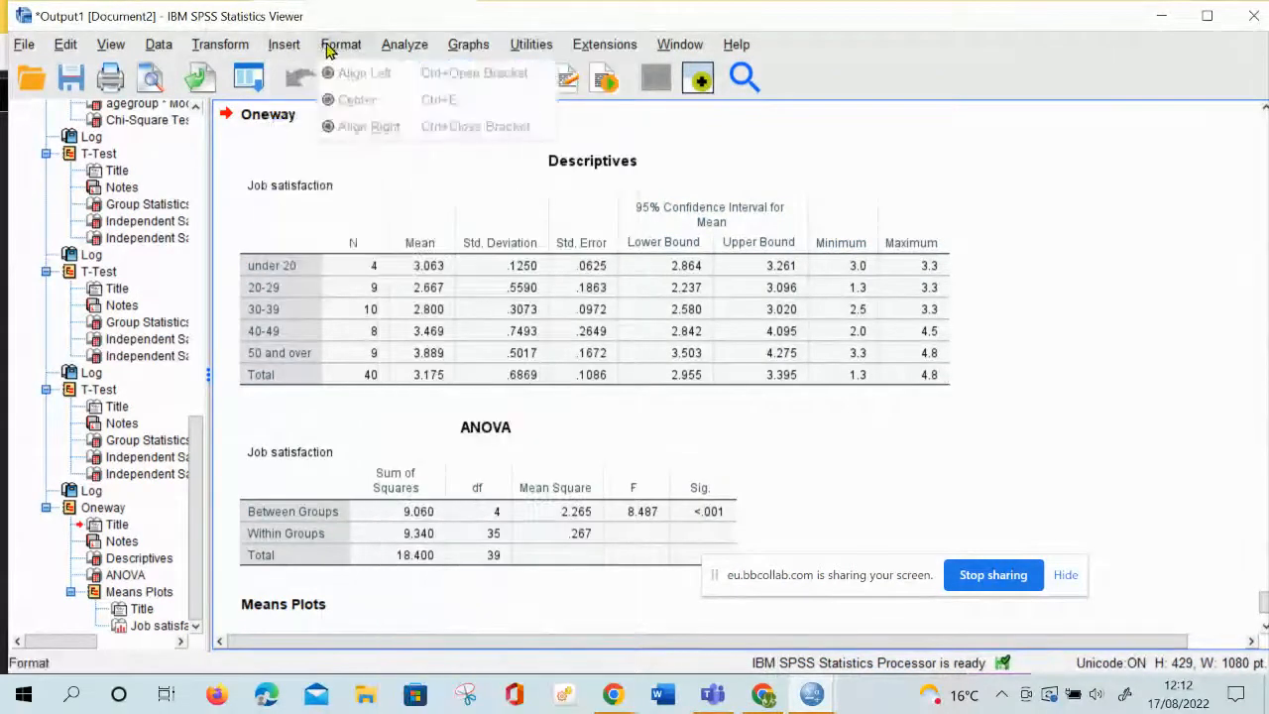
mouse_move(394, 47)
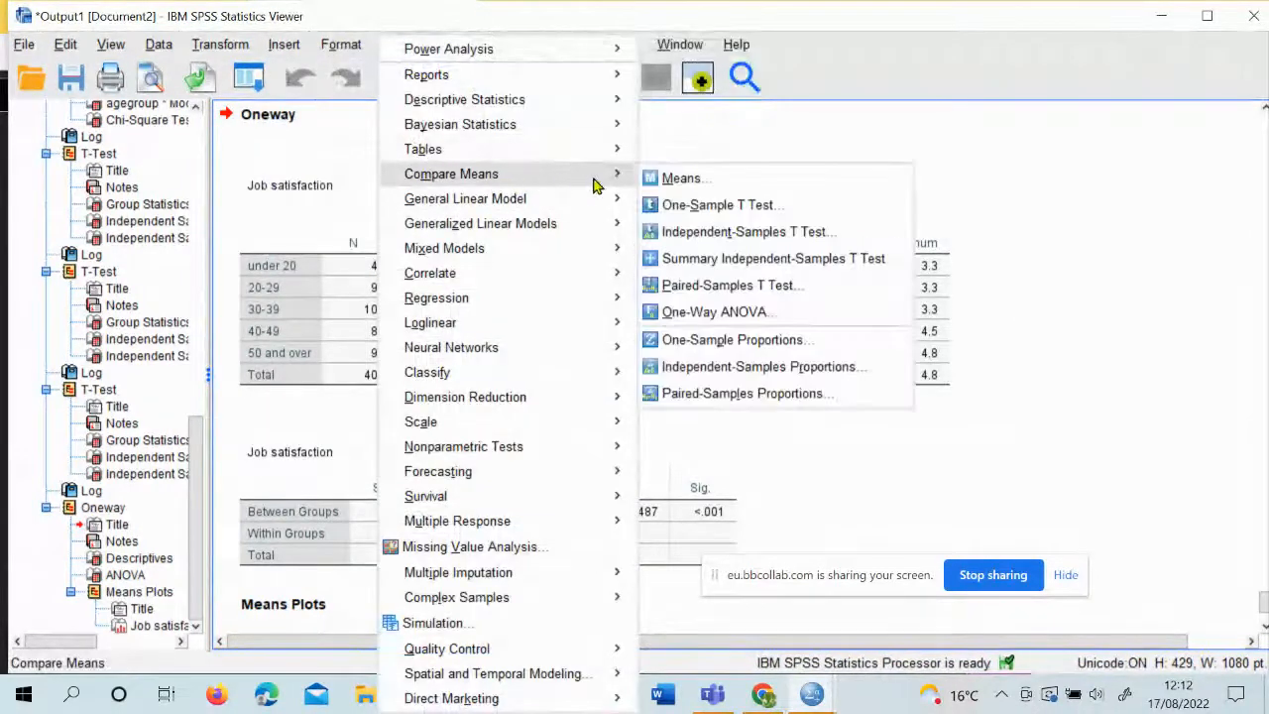
mouse_move(533, 179)
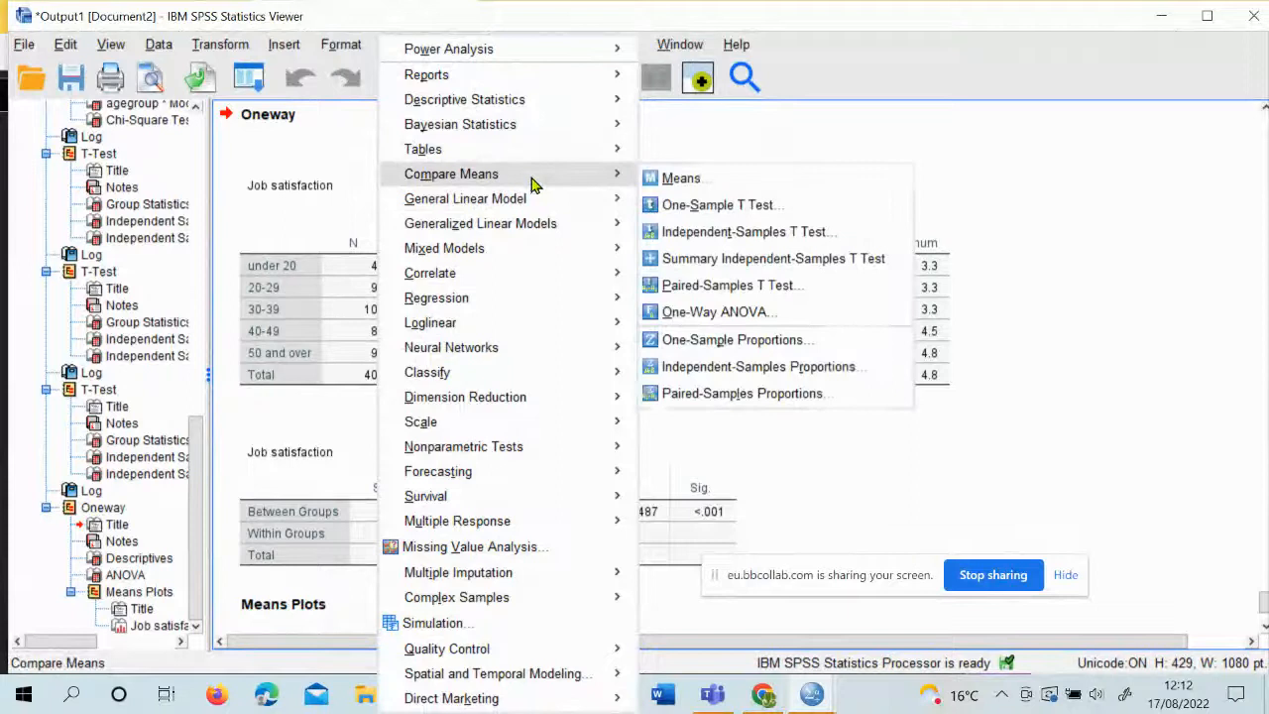
click(719, 285)
Reopen the One-Way ANOVA and replace the agegroup factor with jobtype, keeping Job satisfaction as the dependent variable
click(405, 43)
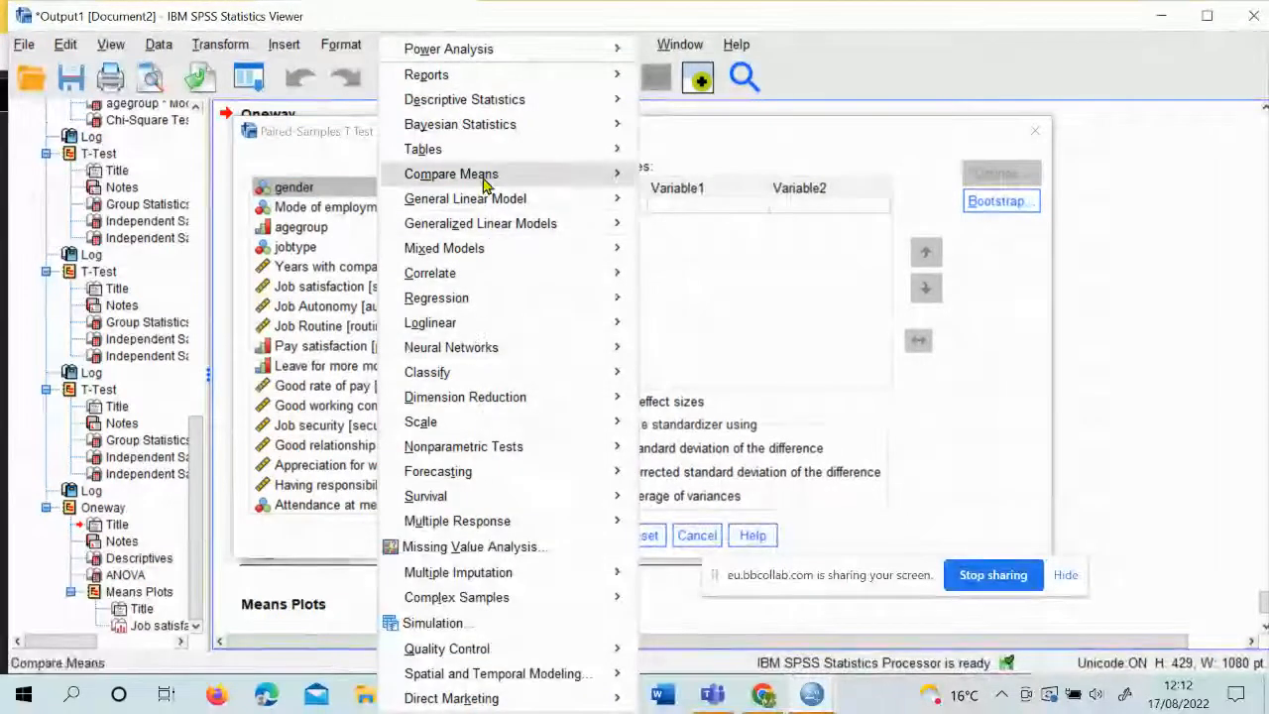
mouse_move(632, 178)
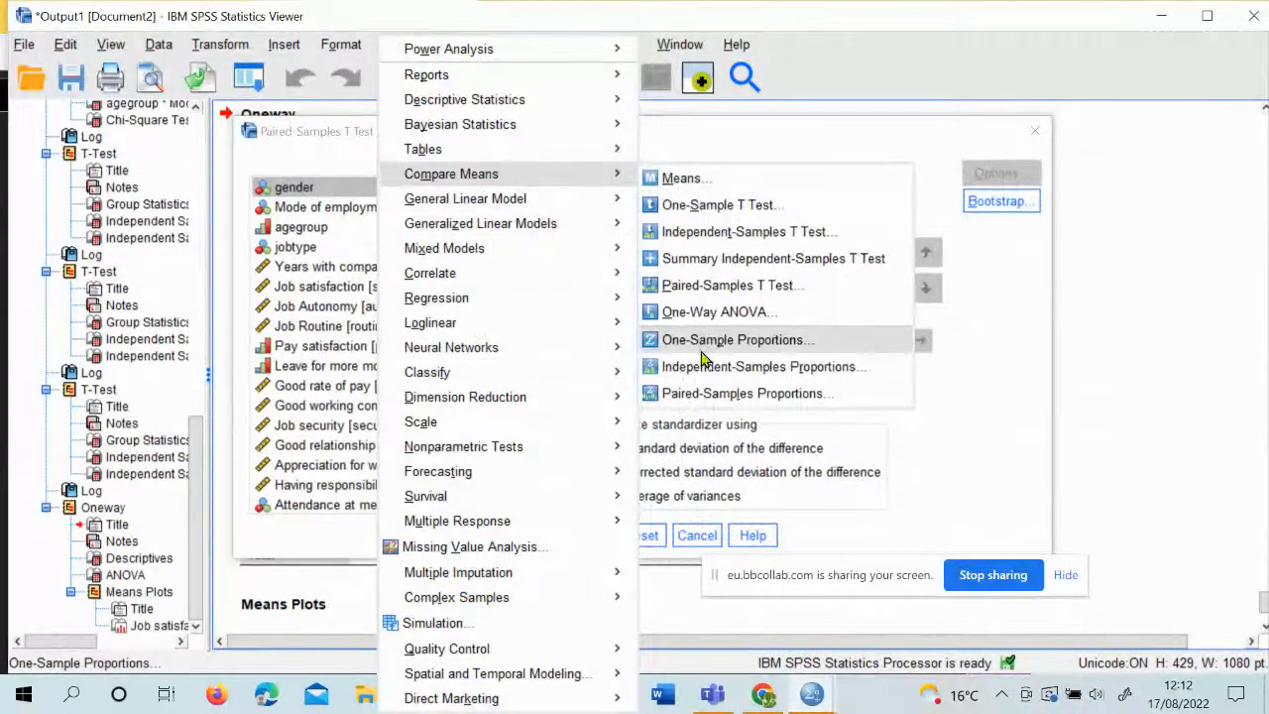
click(709, 311)
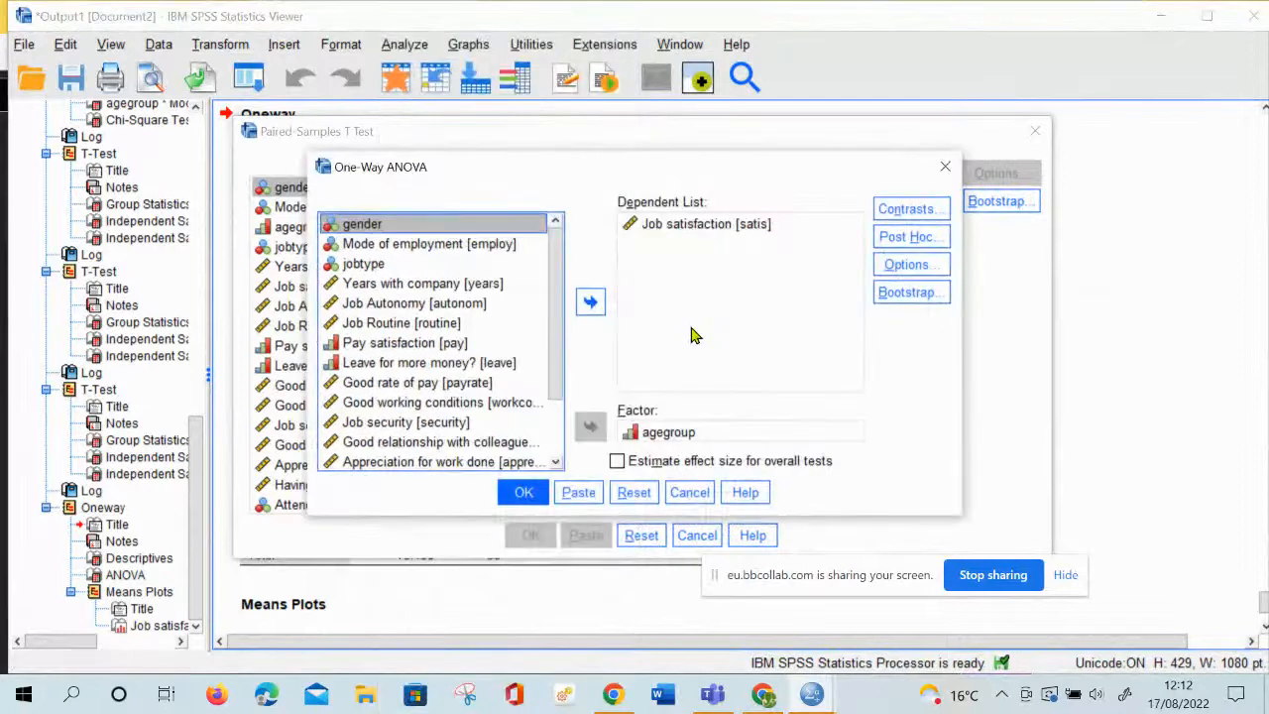
click(662, 434)
click(590, 426)
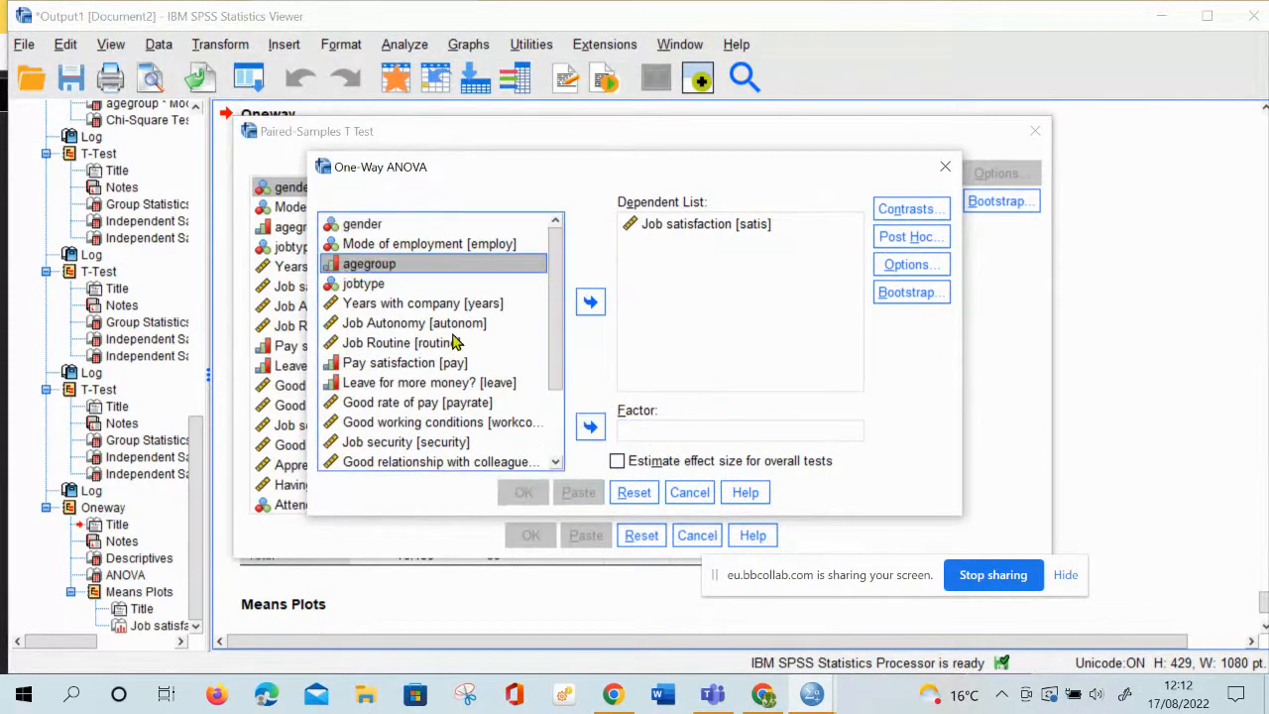
click(378, 287)
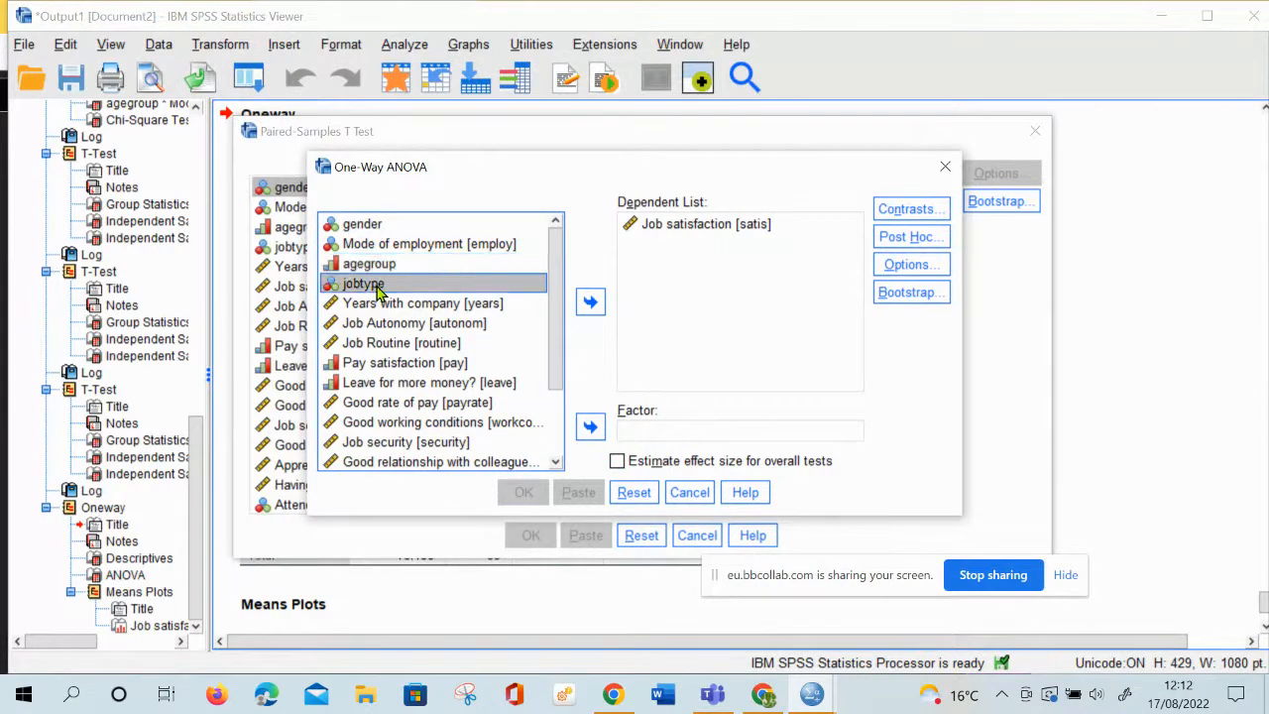
click(587, 428)
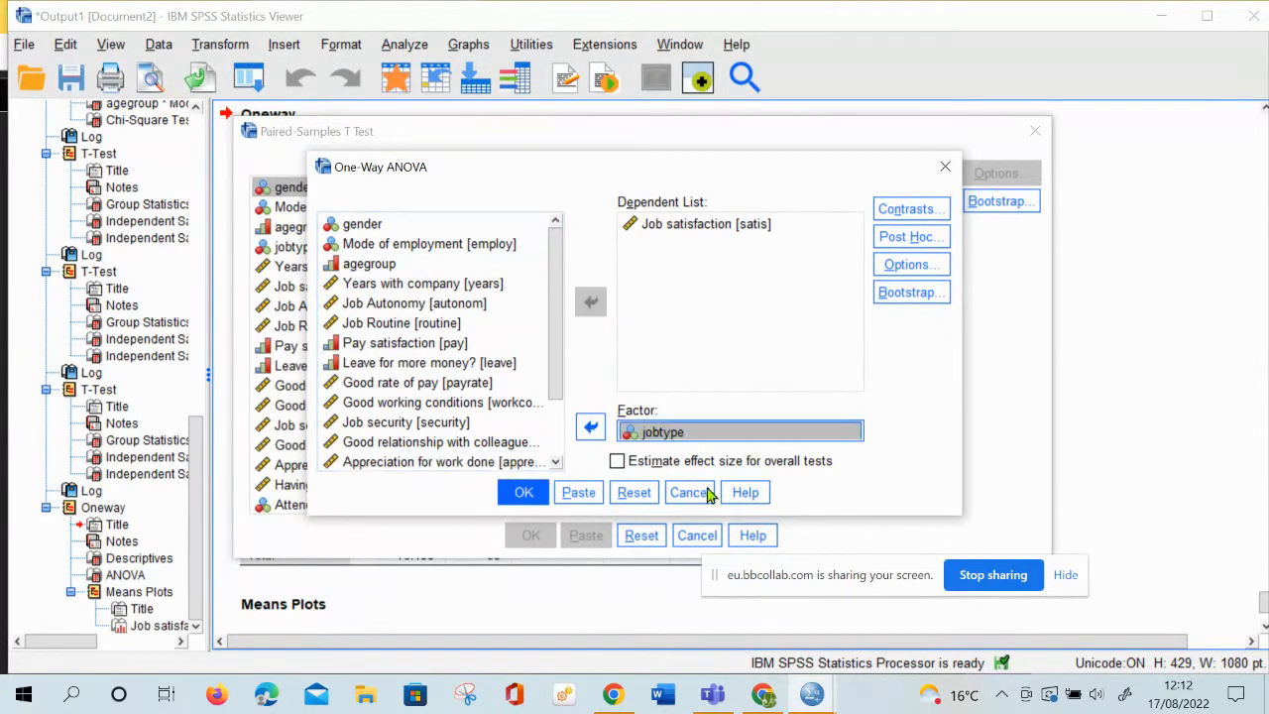
Run the ANOVA by jobtype, close the Paired-Samples T Test dialog and select the new ANOVA table in the output
click(524, 493)
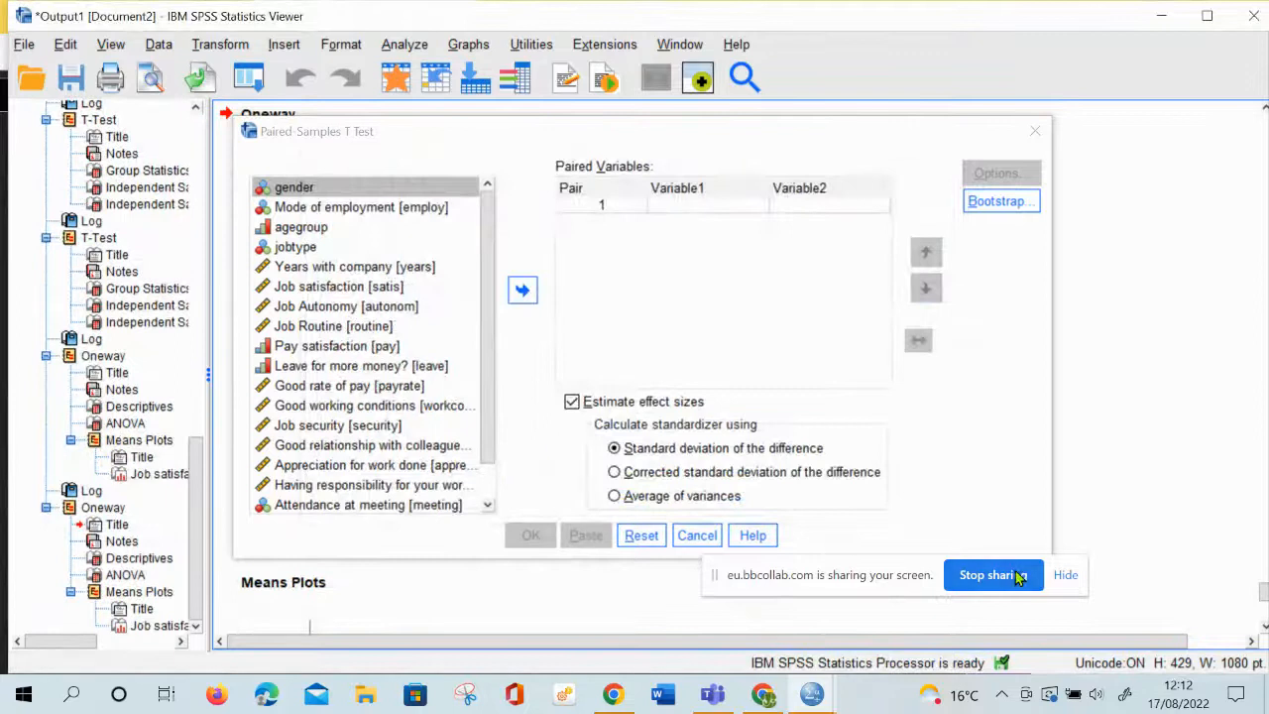
click(1034, 132)
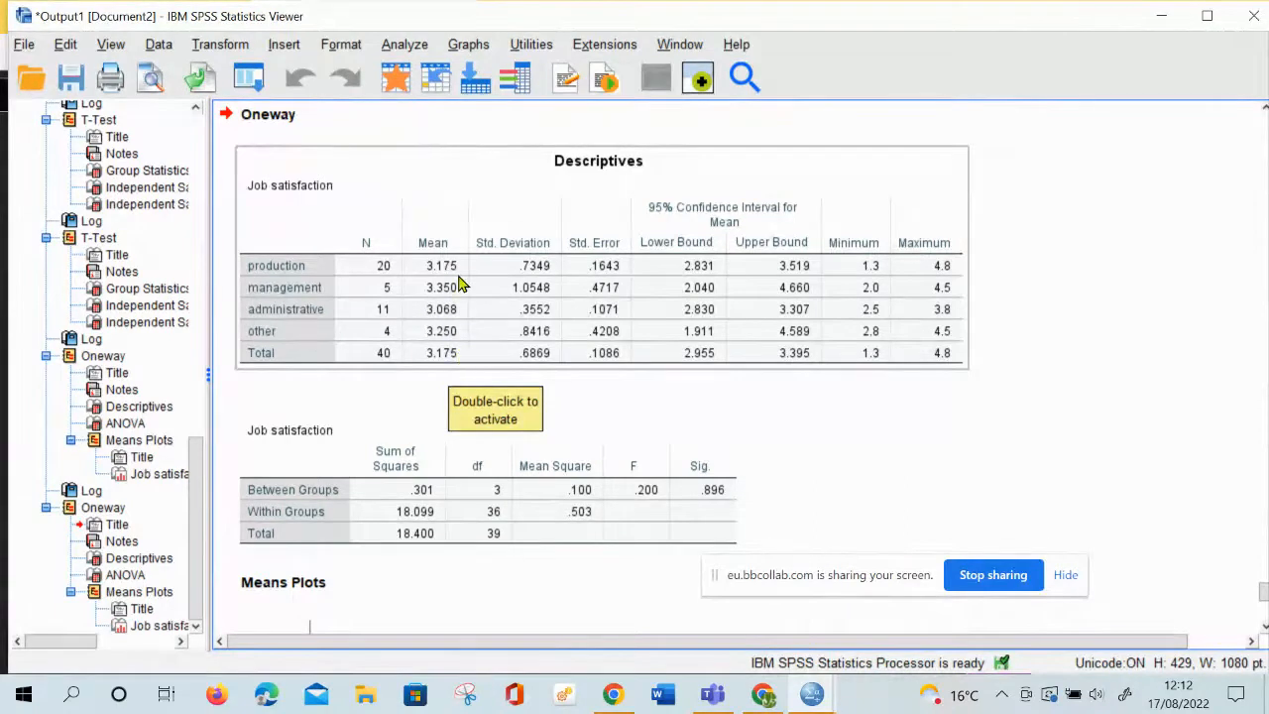
click(473, 416)
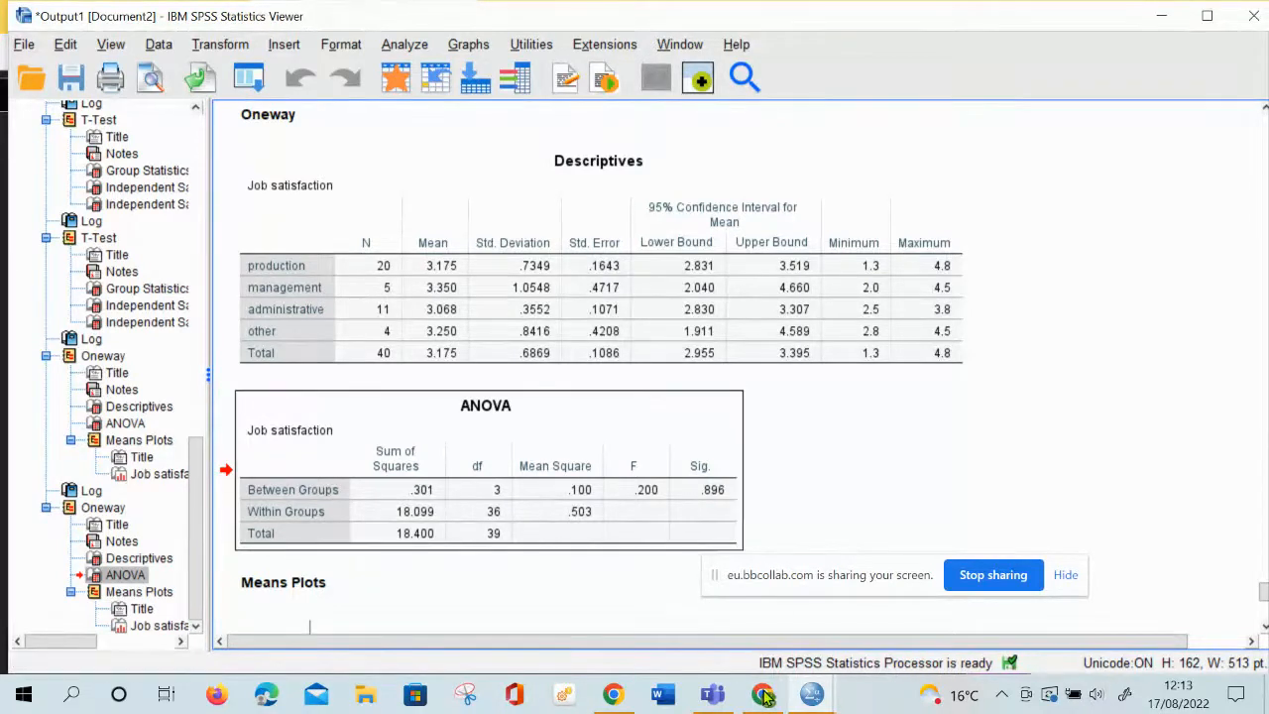
Switch to the Collaborate session in Chrome to check the class chat and return to the SPSS output window
mouse_move(763, 695)
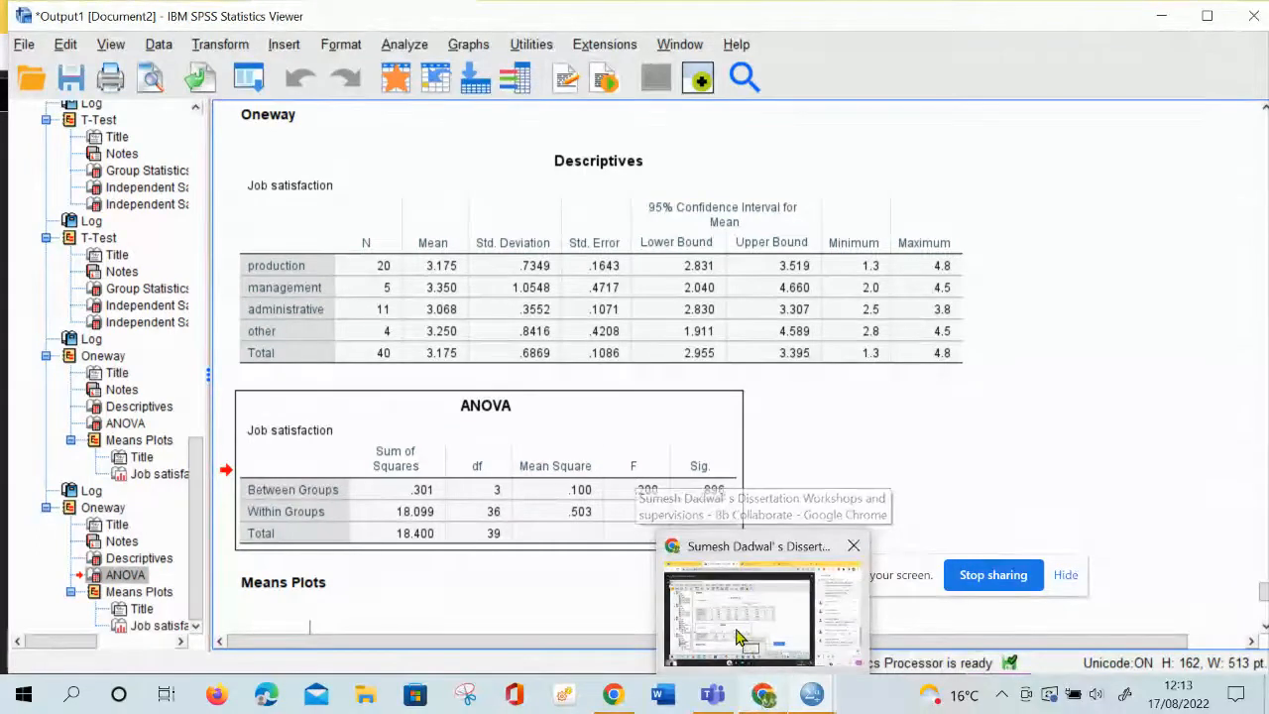
click(763, 697)
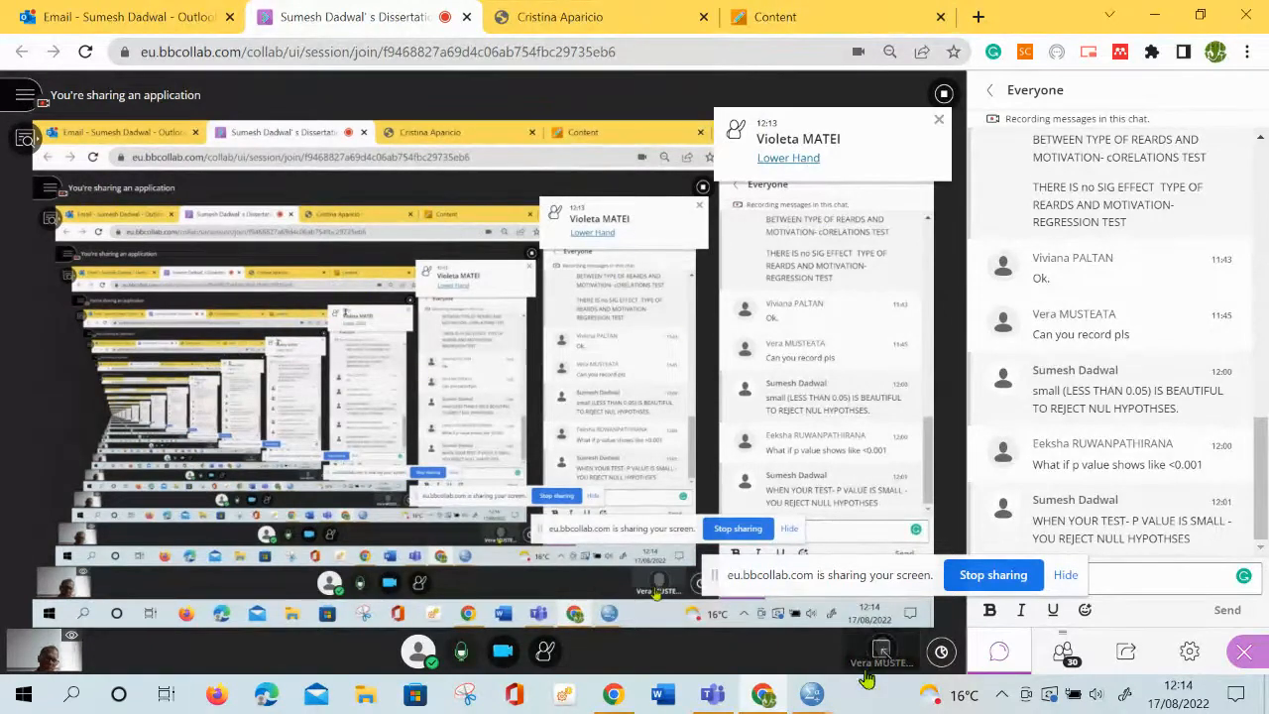
mouse_move(817, 698)
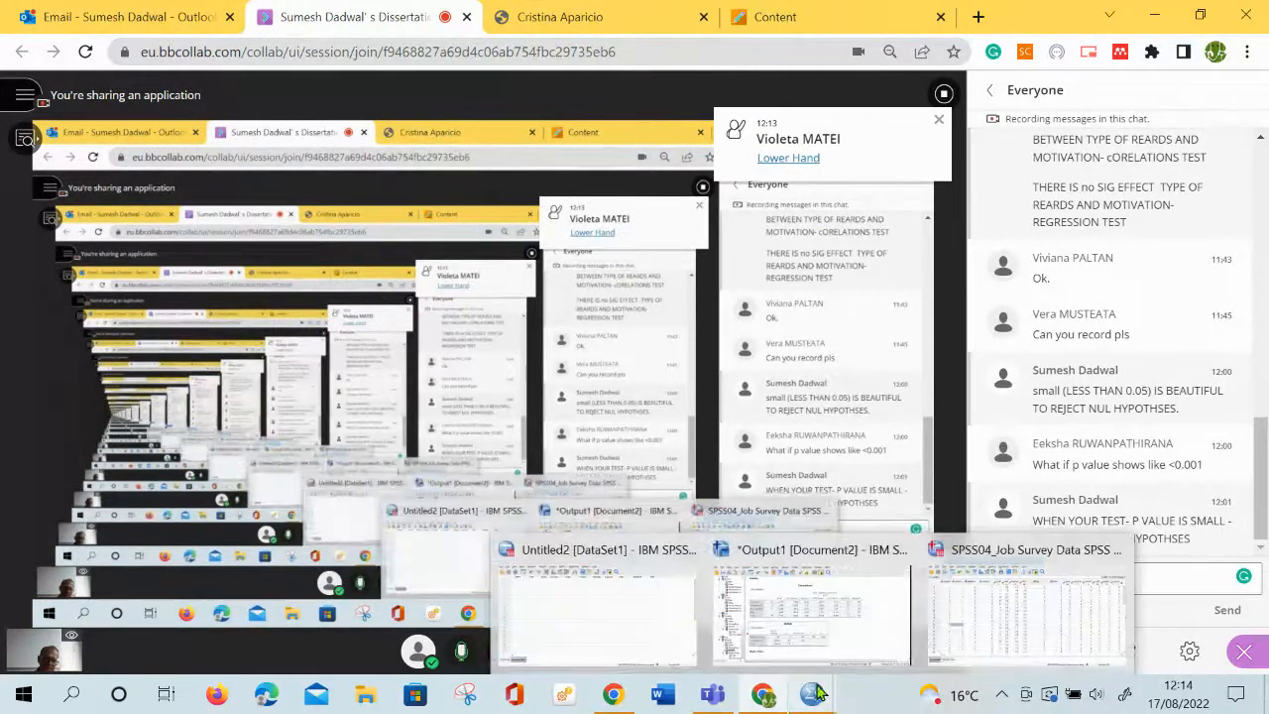
click(817, 646)
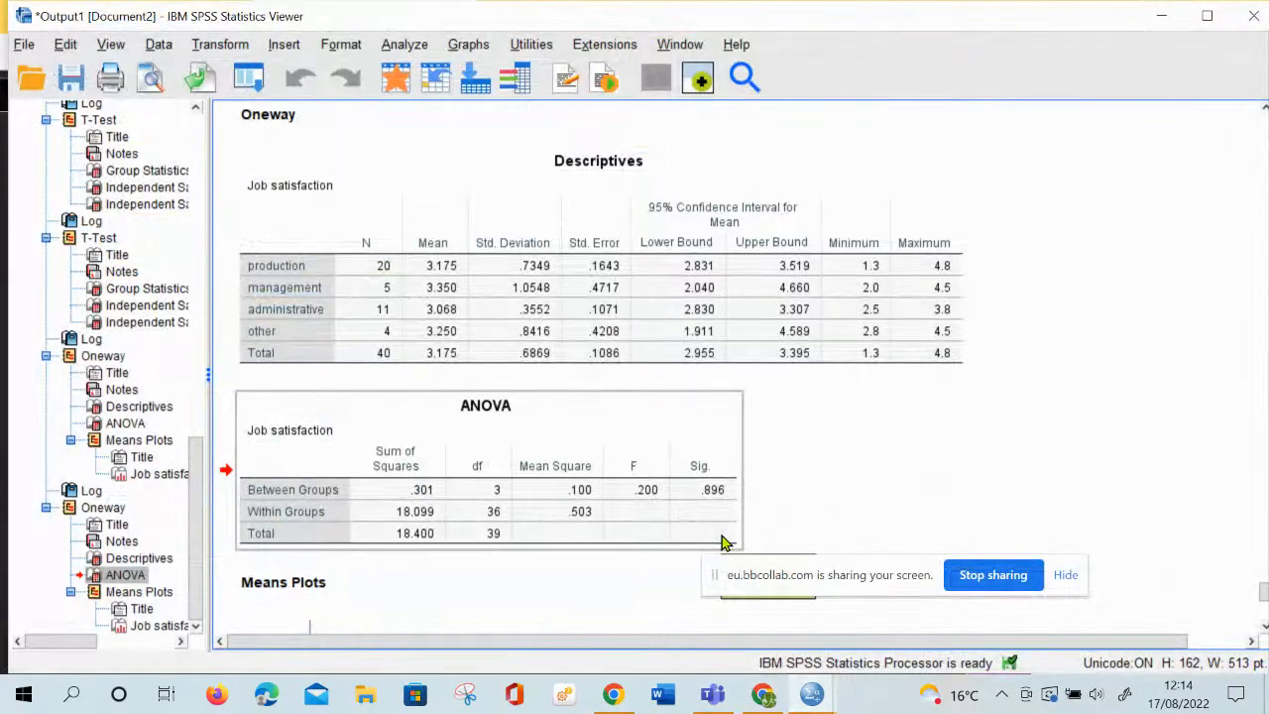
Run a two-tailed Pearson bivariate correlation between Job satisfaction and Job Autonomy
click(402, 46)
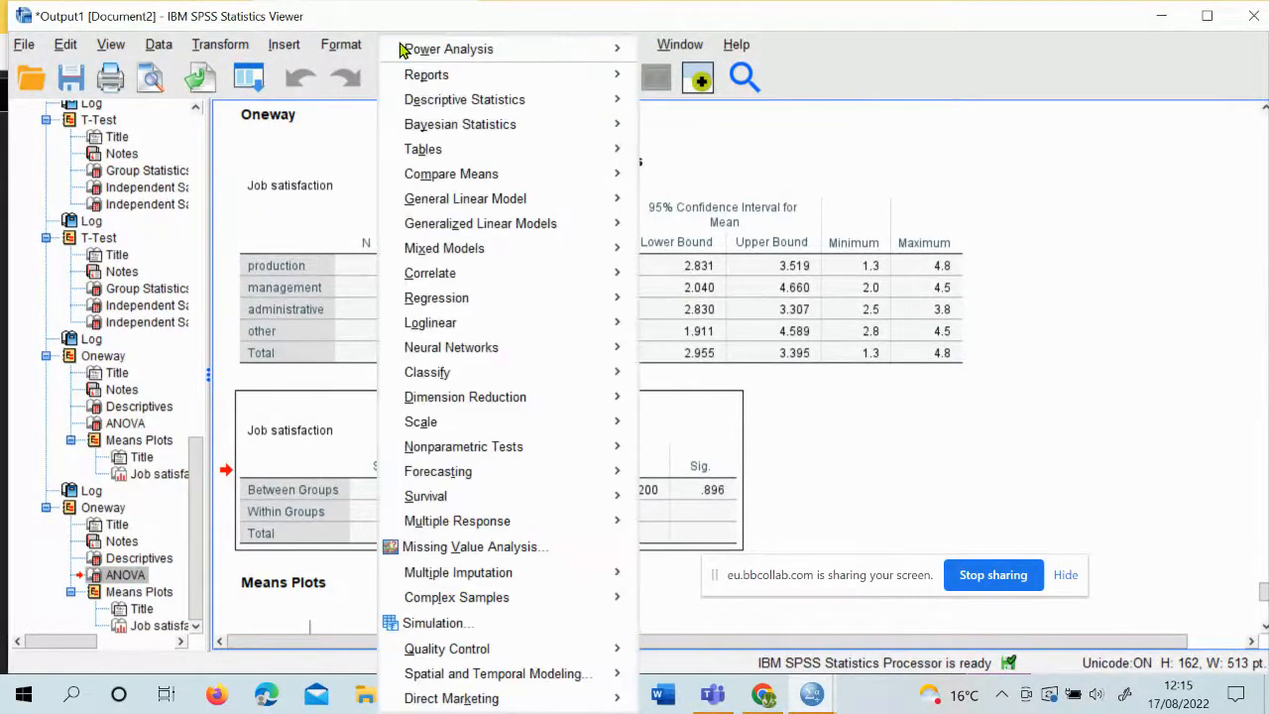
mouse_move(480, 285)
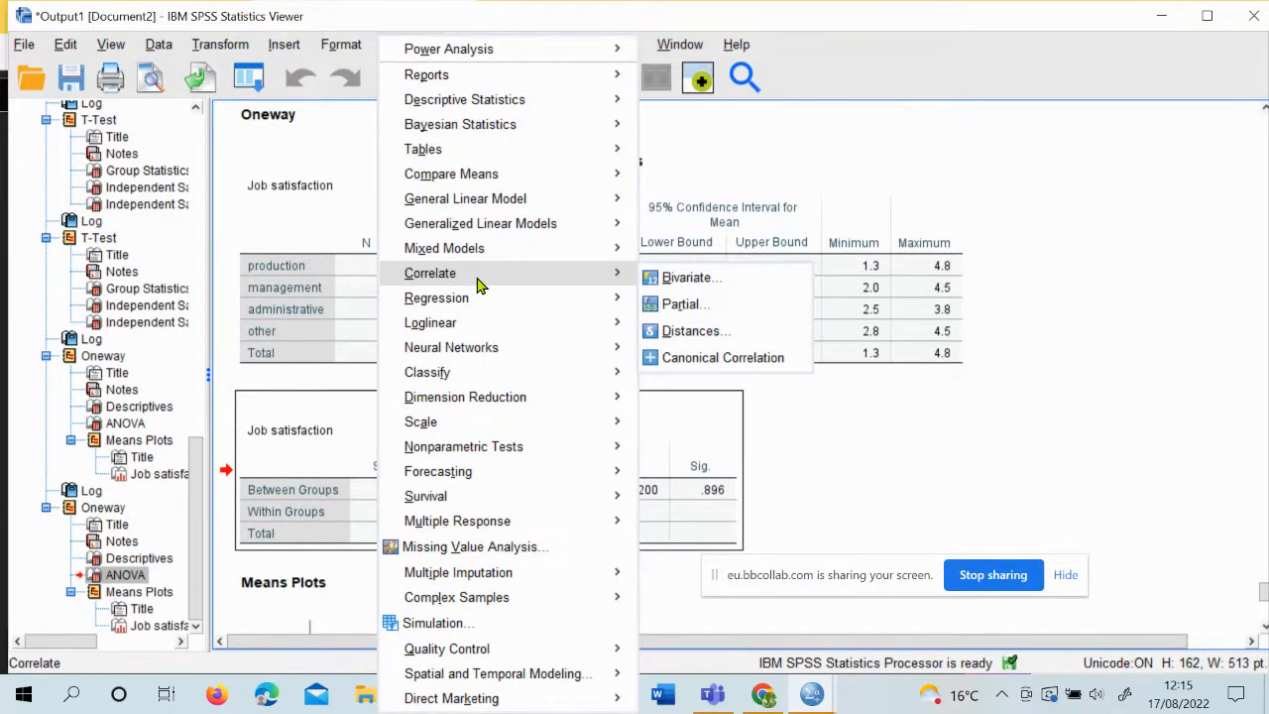
click(718, 289)
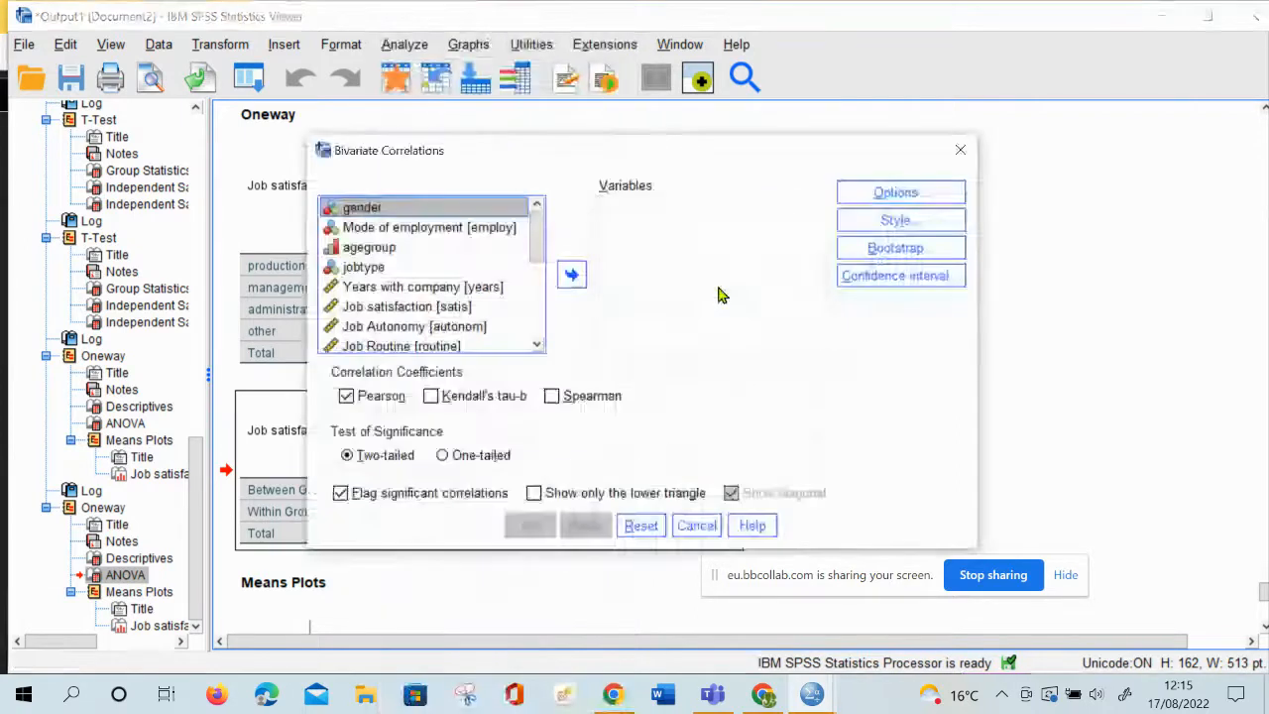
click(416, 311)
click(572, 278)
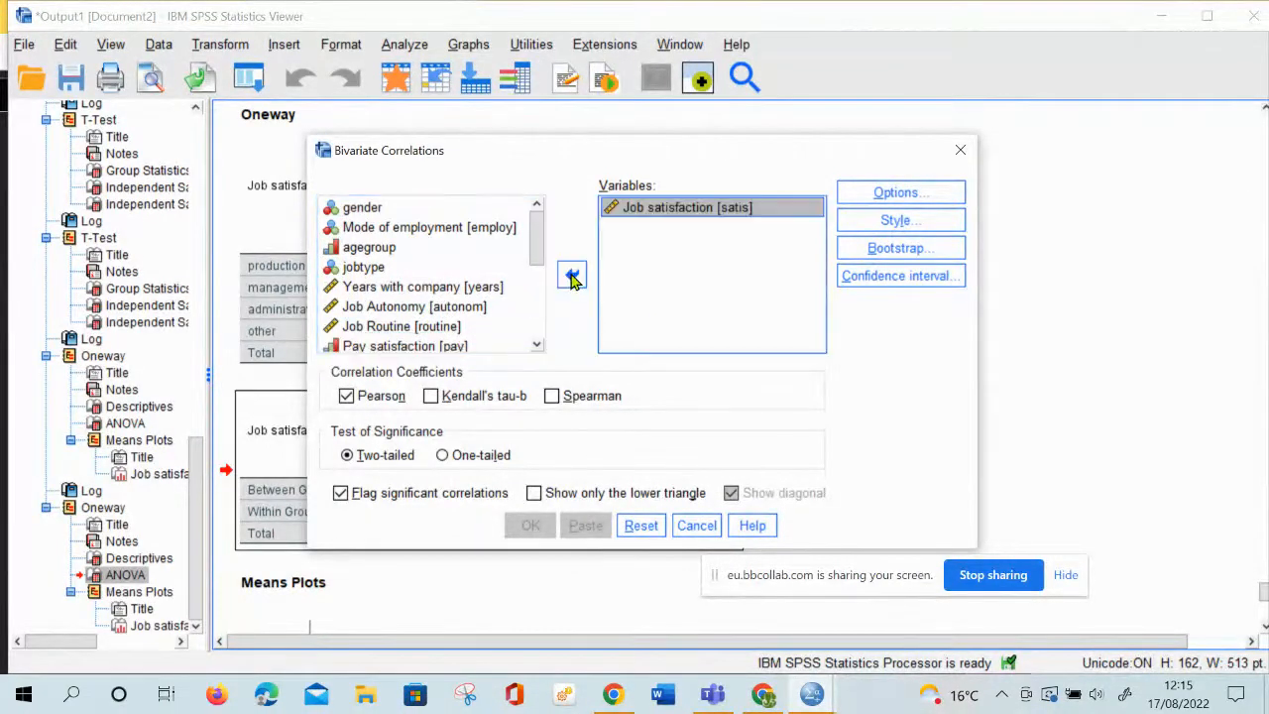
click(416, 310)
click(572, 277)
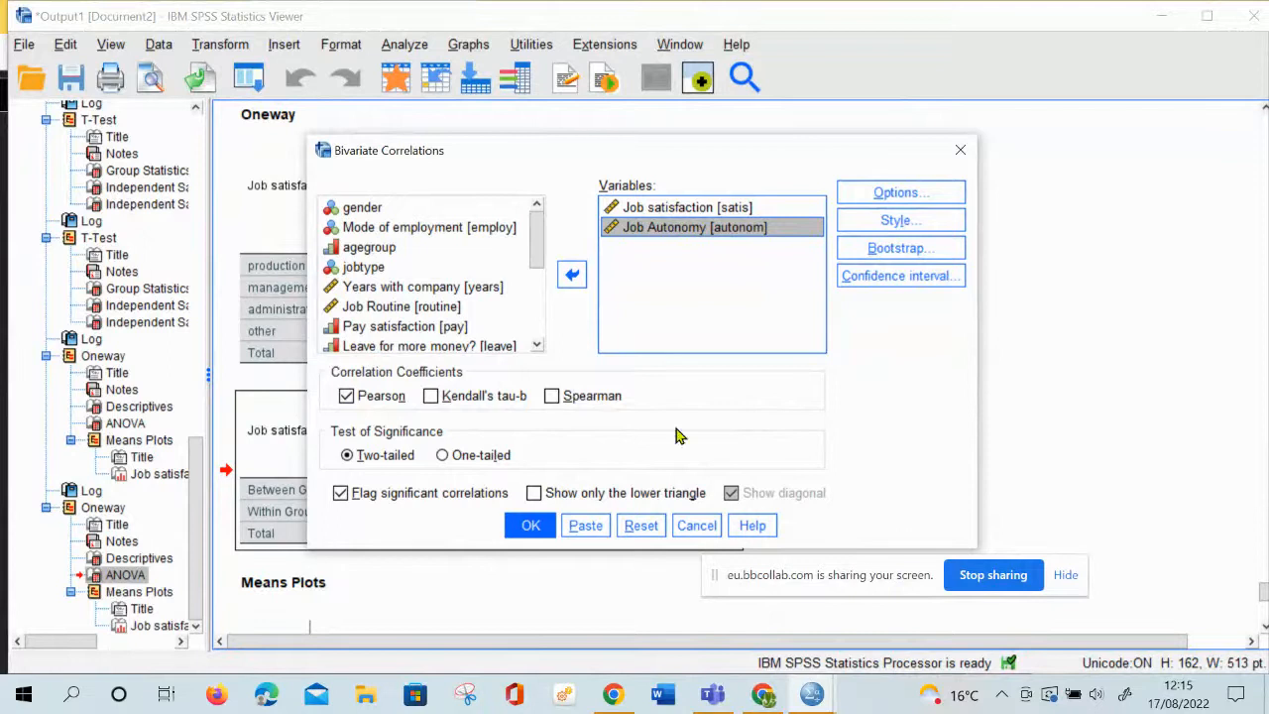
click(529, 528)
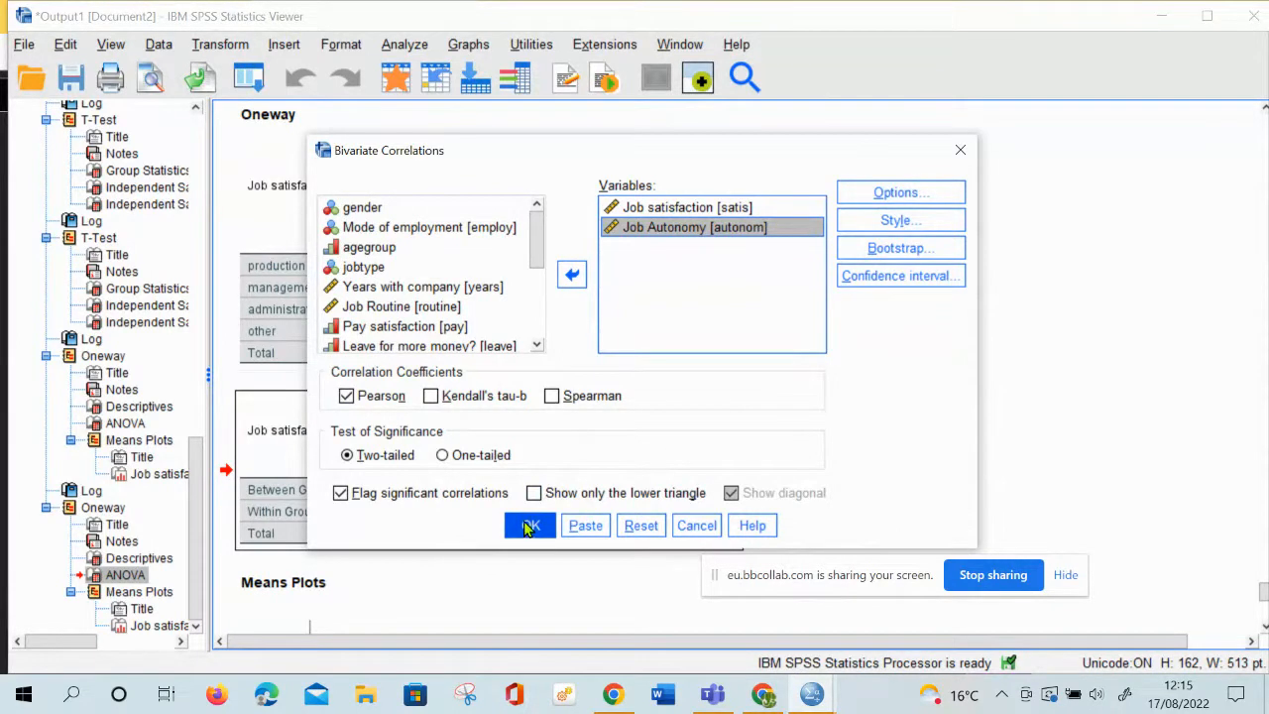
Reopen Bivariate Correlations and rerun it with the same two variables, Job satisfaction and Job Autonomy
click(407, 44)
mouse_move(499, 282)
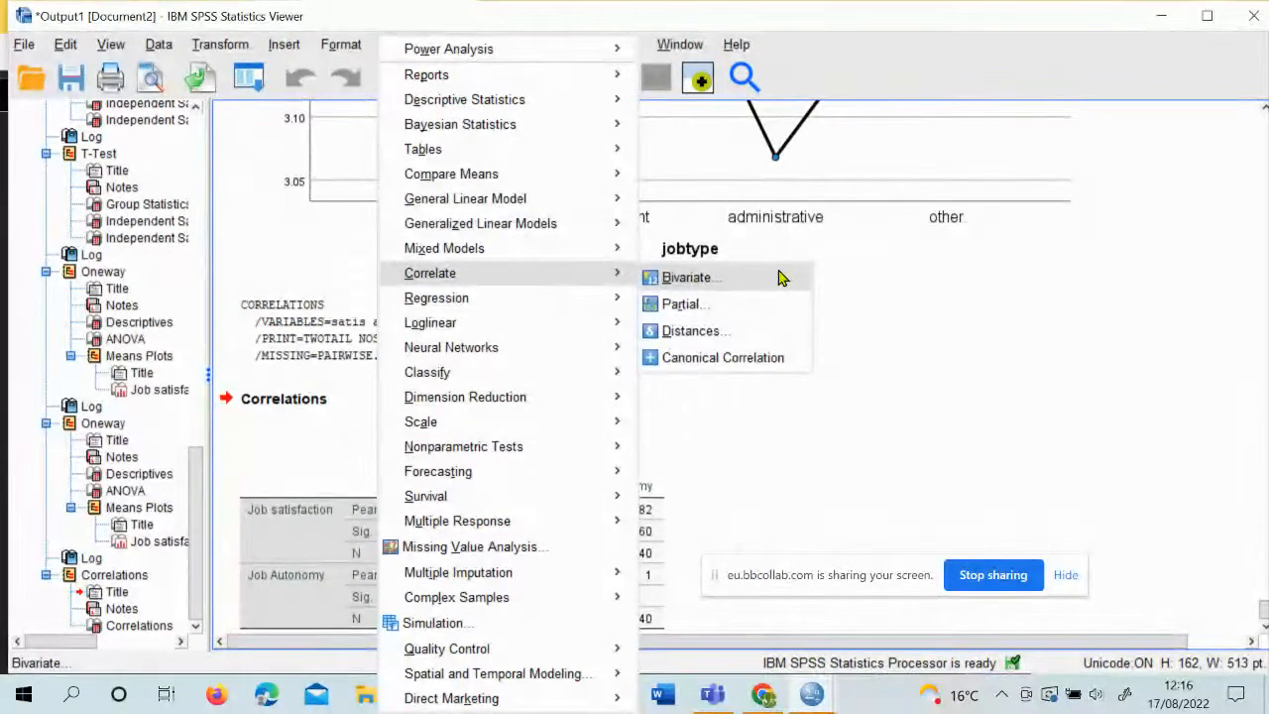
click(748, 282)
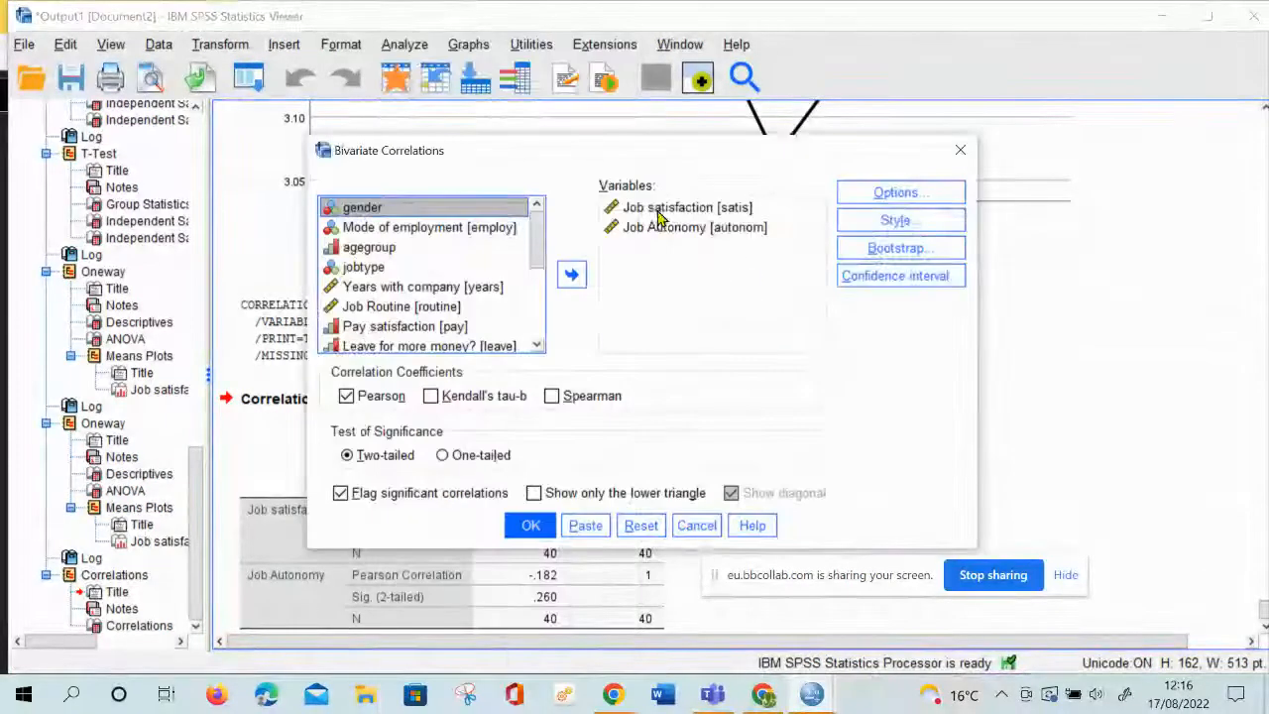
click(657, 228)
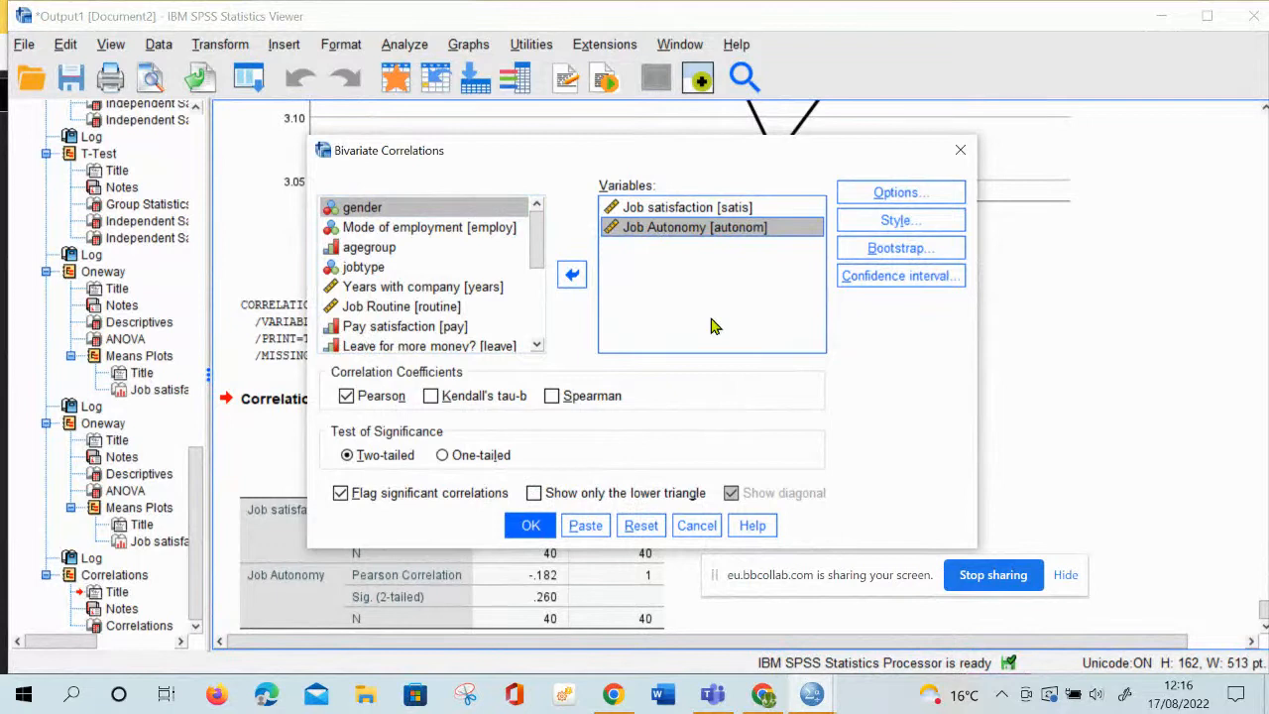
click(534, 524)
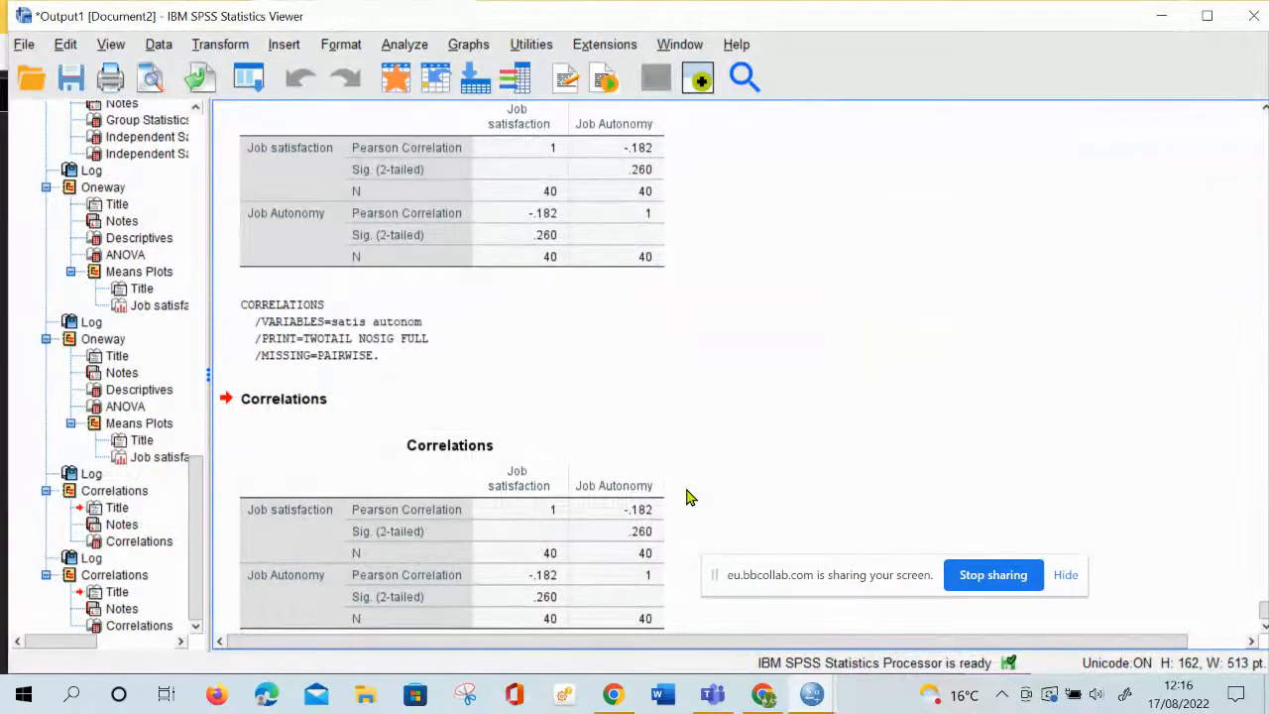
click(413, 549)
Reopen Bivariate Correlations and add Job Routine and Pay satisfaction to the variables
click(404, 44)
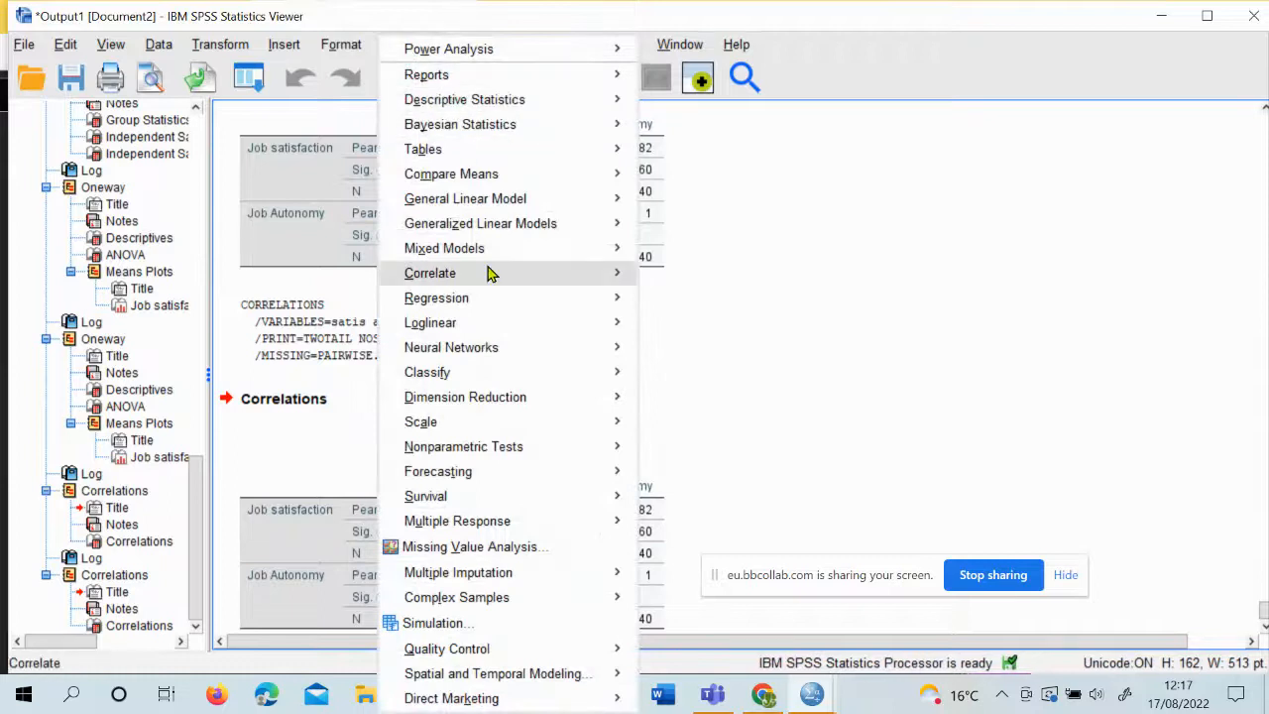
mouse_move(523, 275)
click(683, 277)
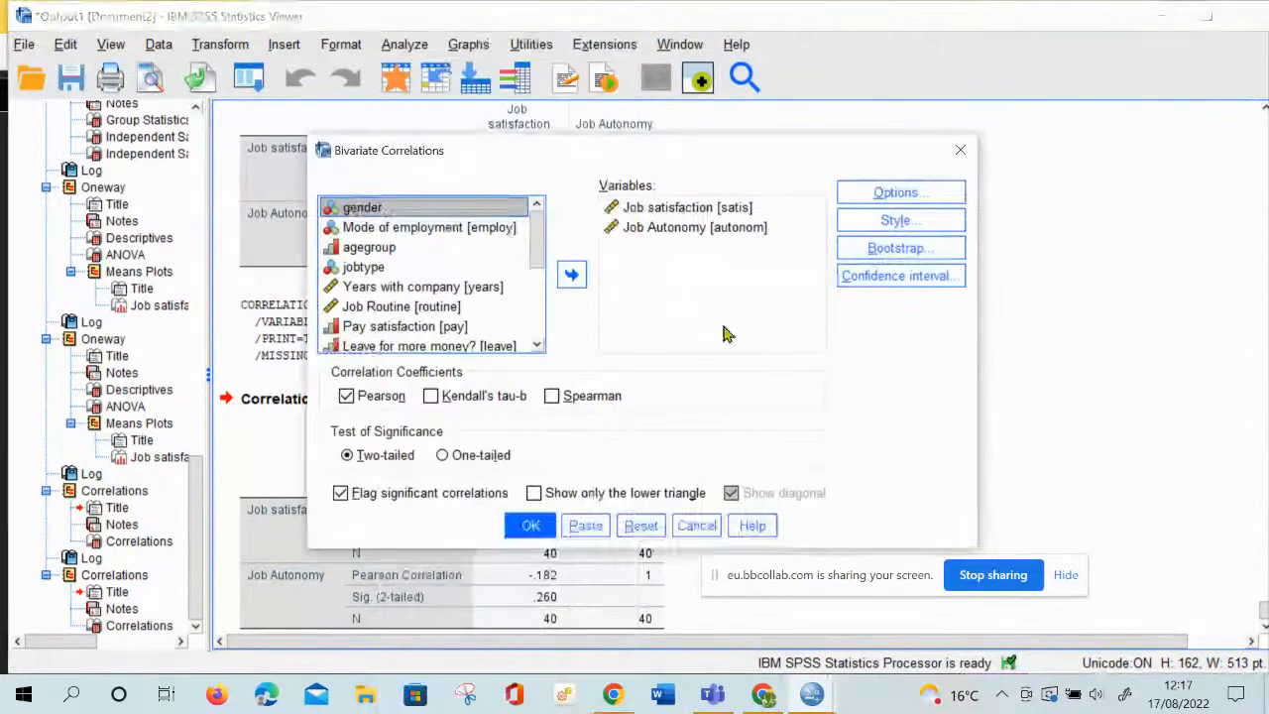
click(401, 307)
click(572, 274)
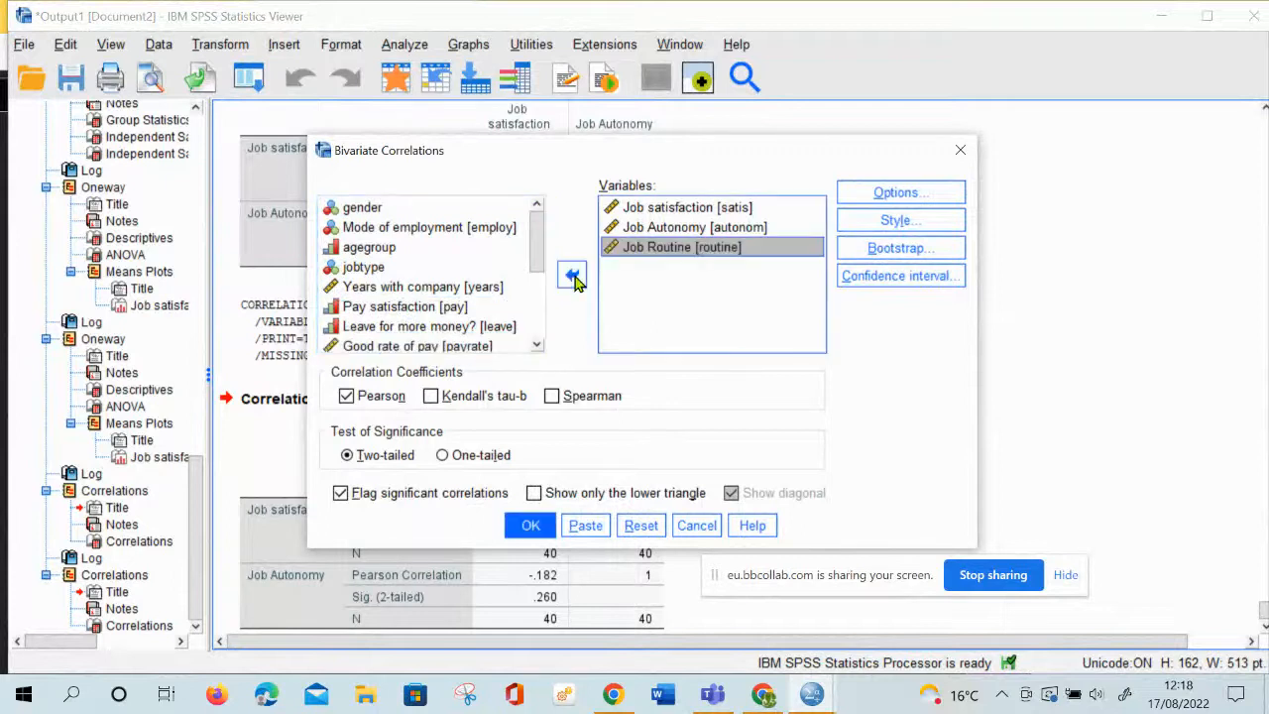
click(440, 309)
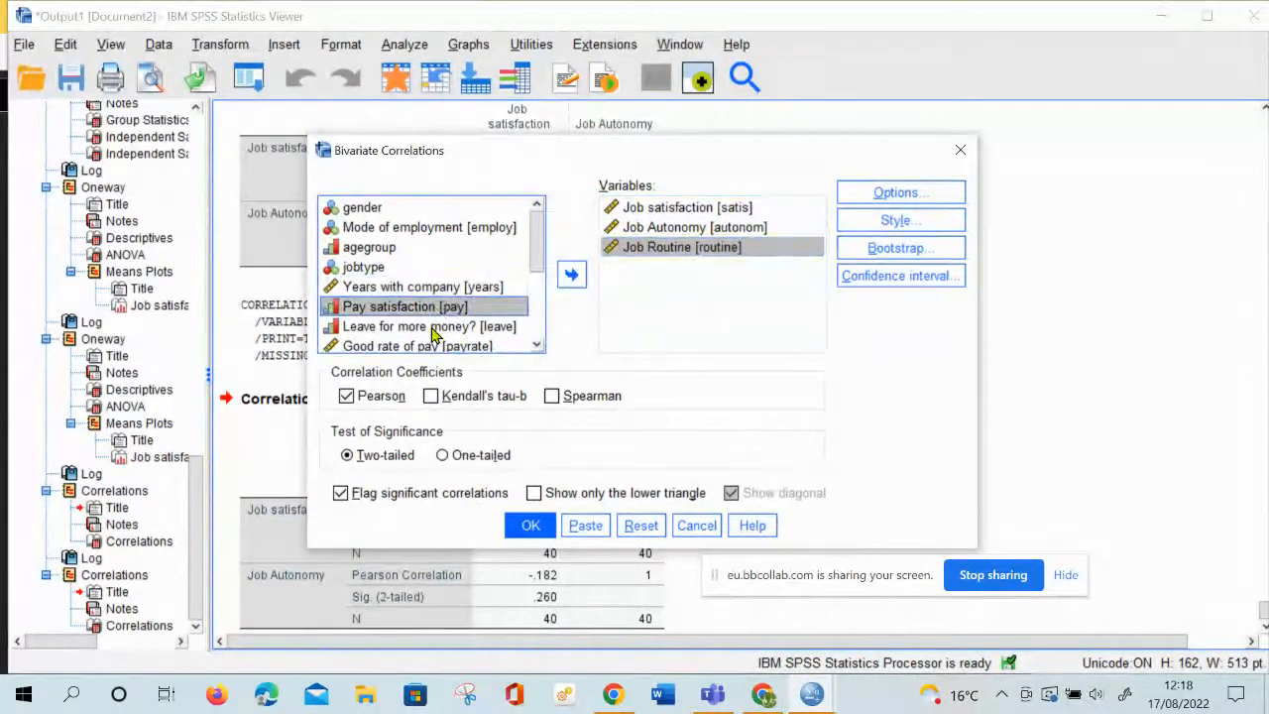
click(432, 327)
click(434, 309)
click(571, 275)
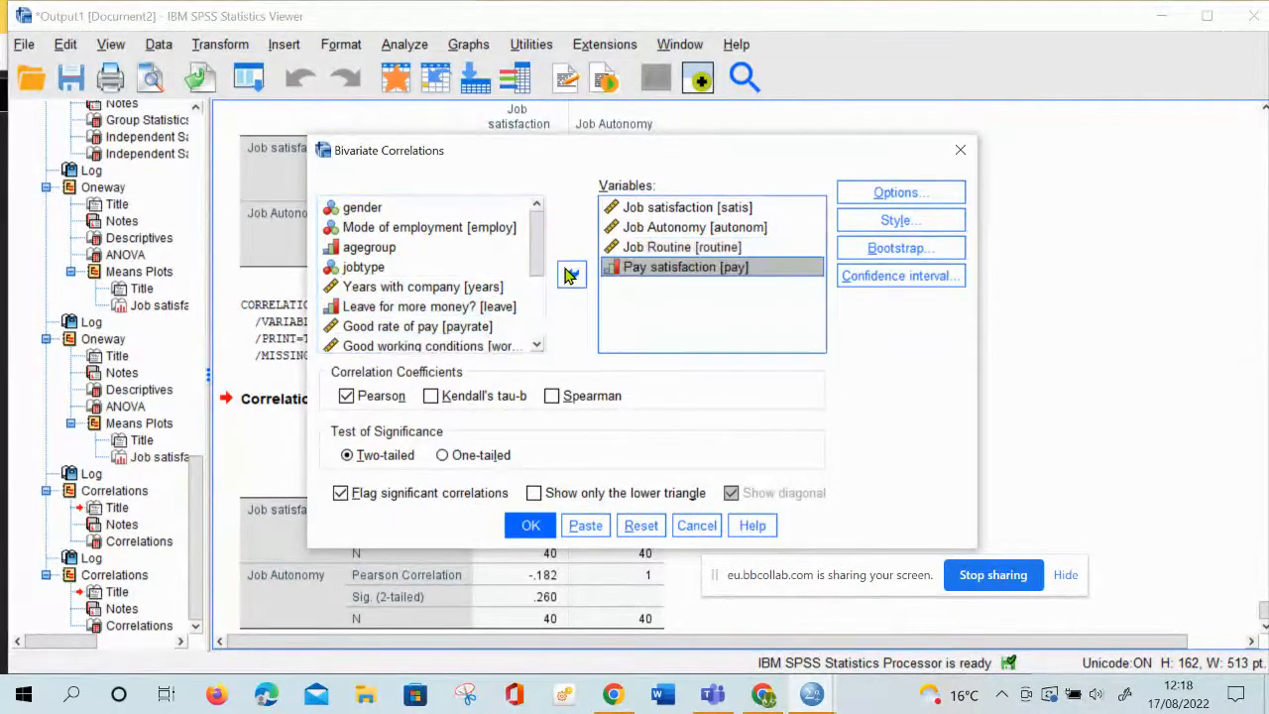
Add Leave for more money? to the correlation variables and run the analysis
click(456, 308)
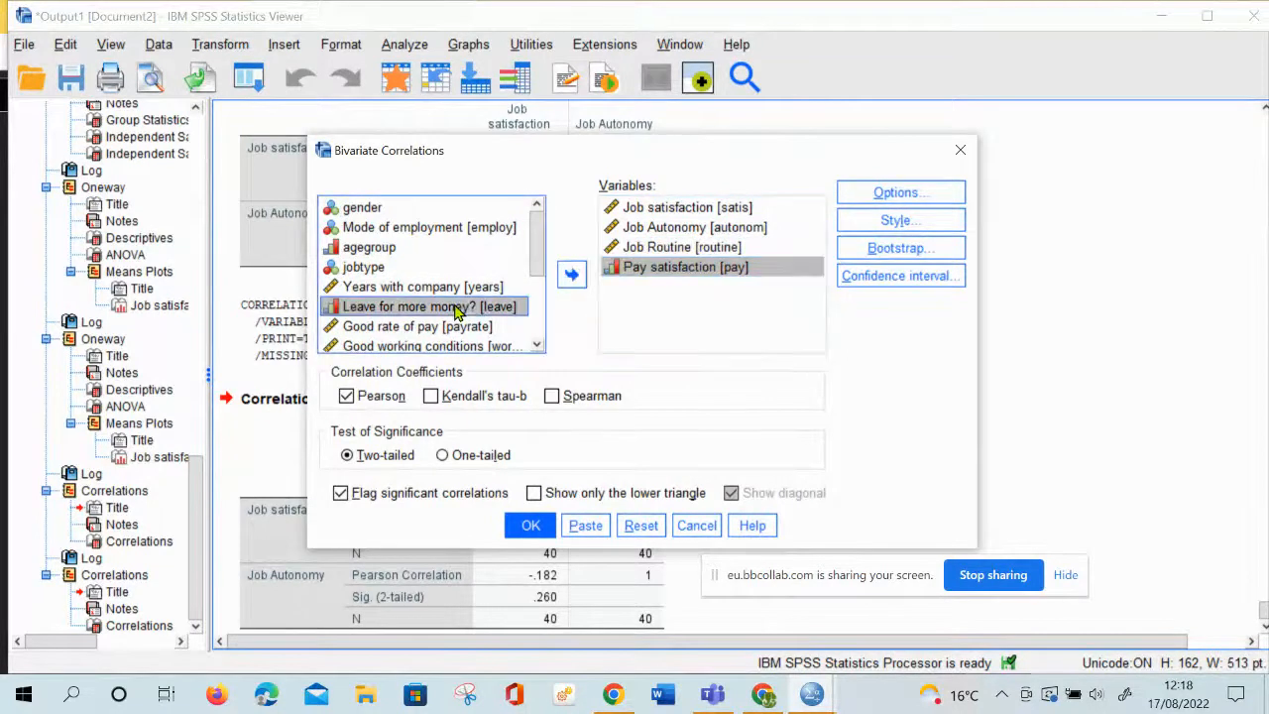
click(571, 275)
click(529, 526)
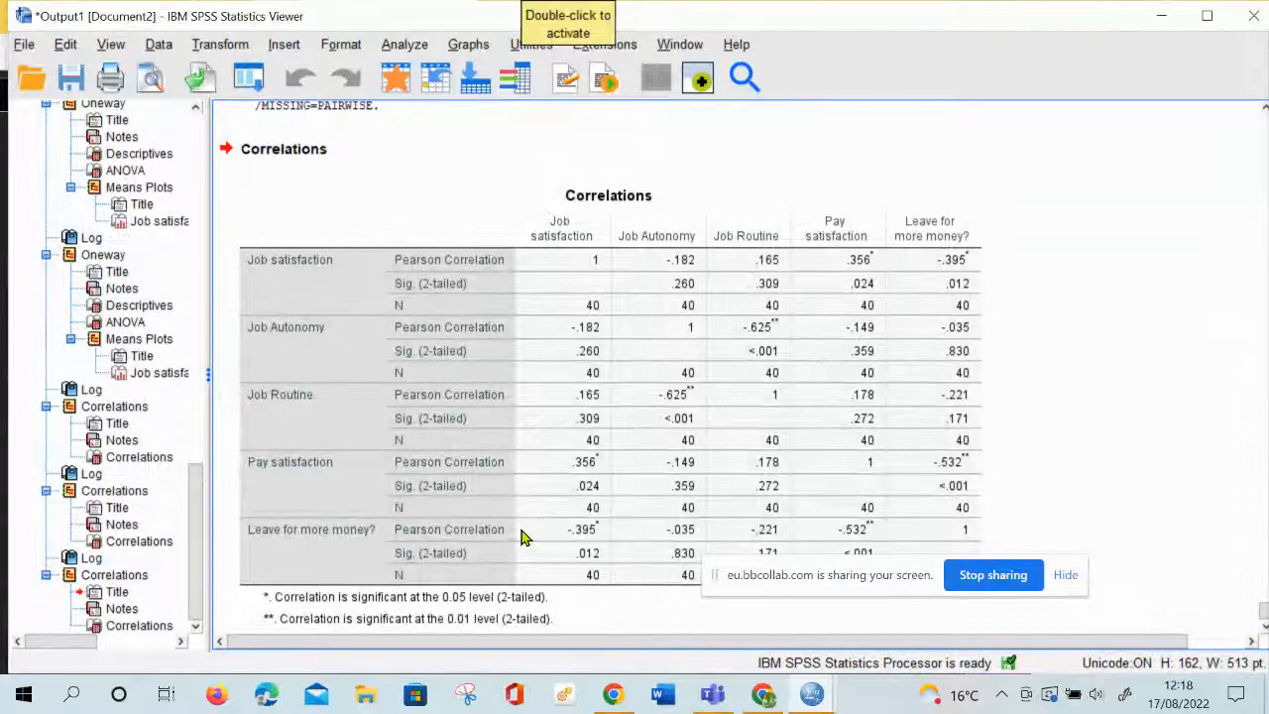
click(524, 536)
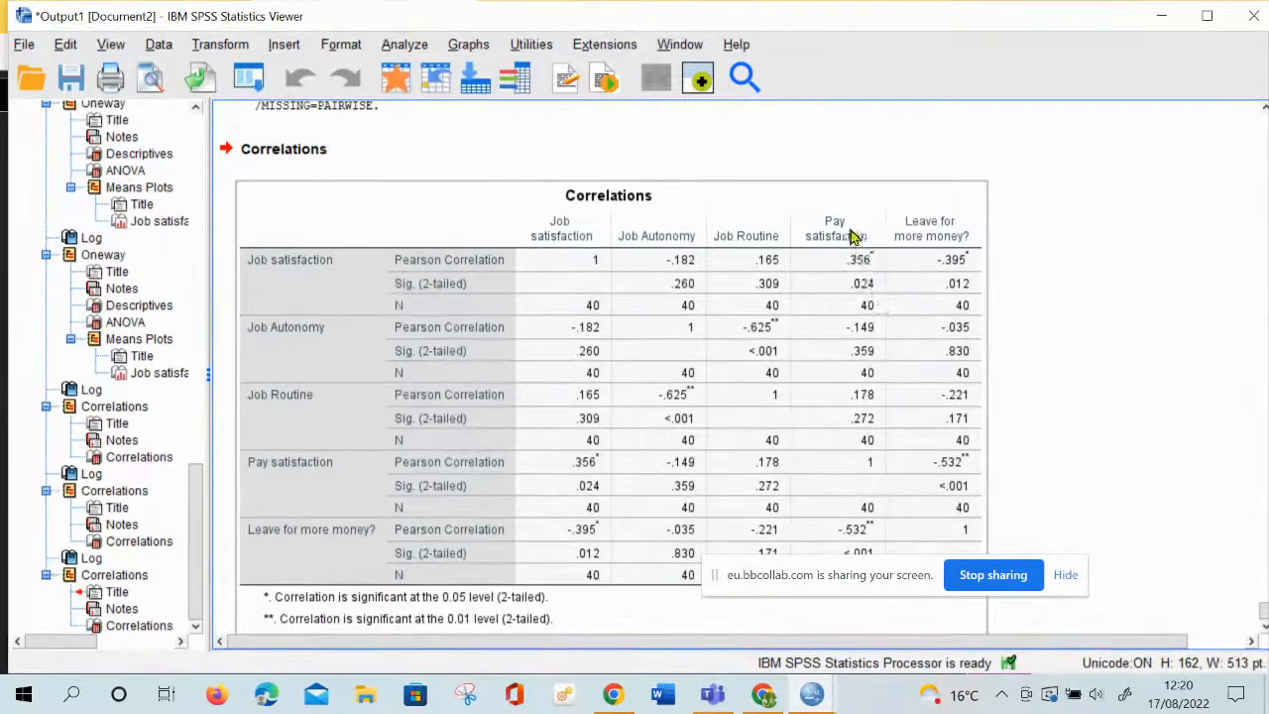
Set up a Linear Regression with Job Autonomy as the independent variable and Job satisfaction as the dependent variable
click(404, 44)
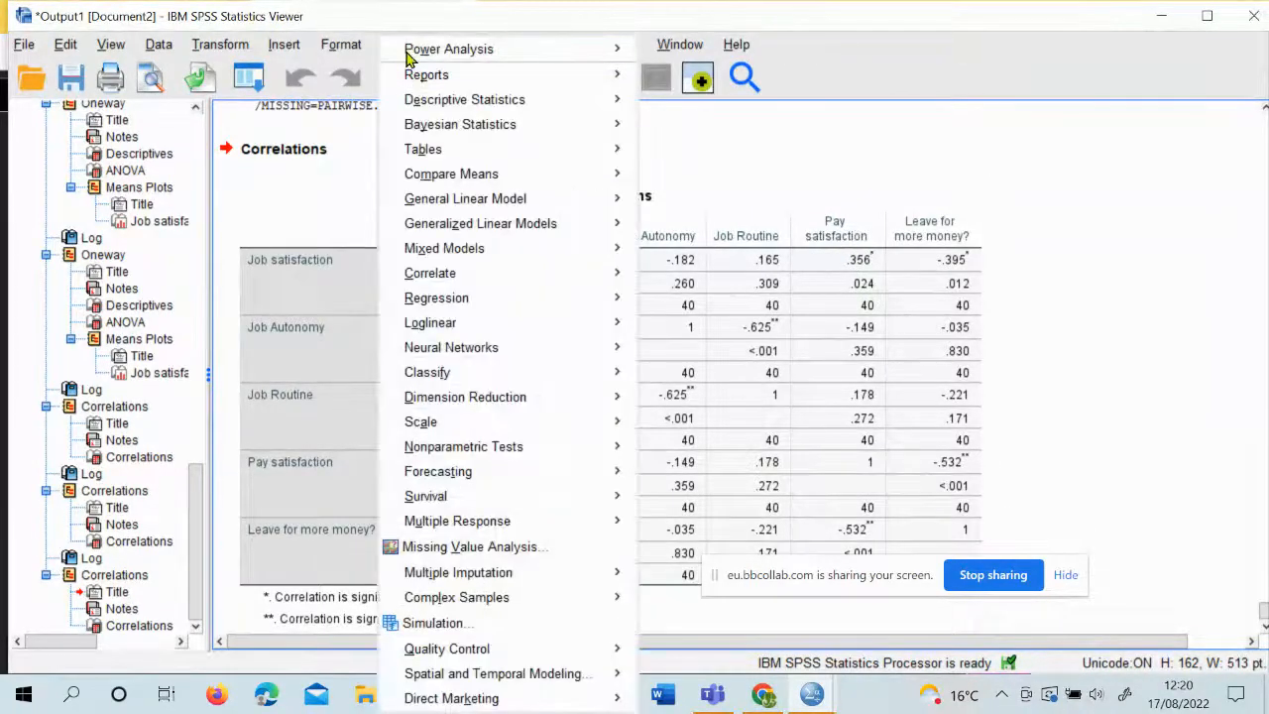
mouse_move(498, 303)
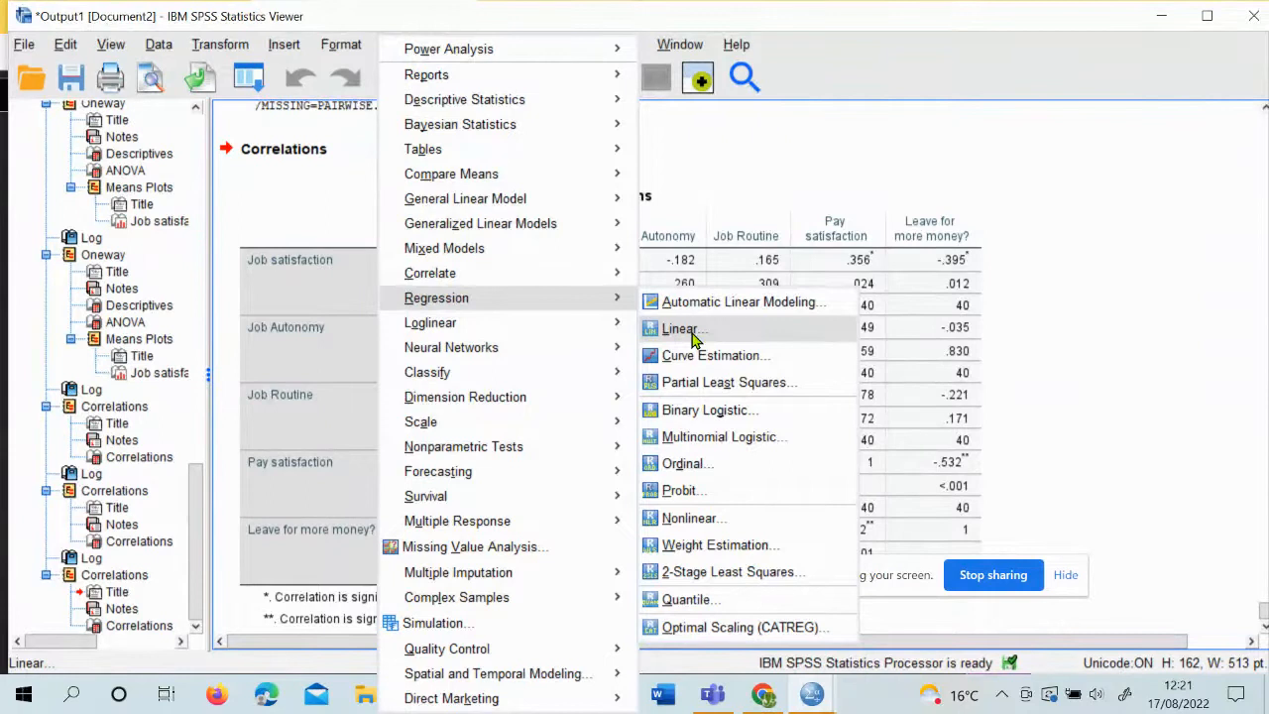
click(681, 329)
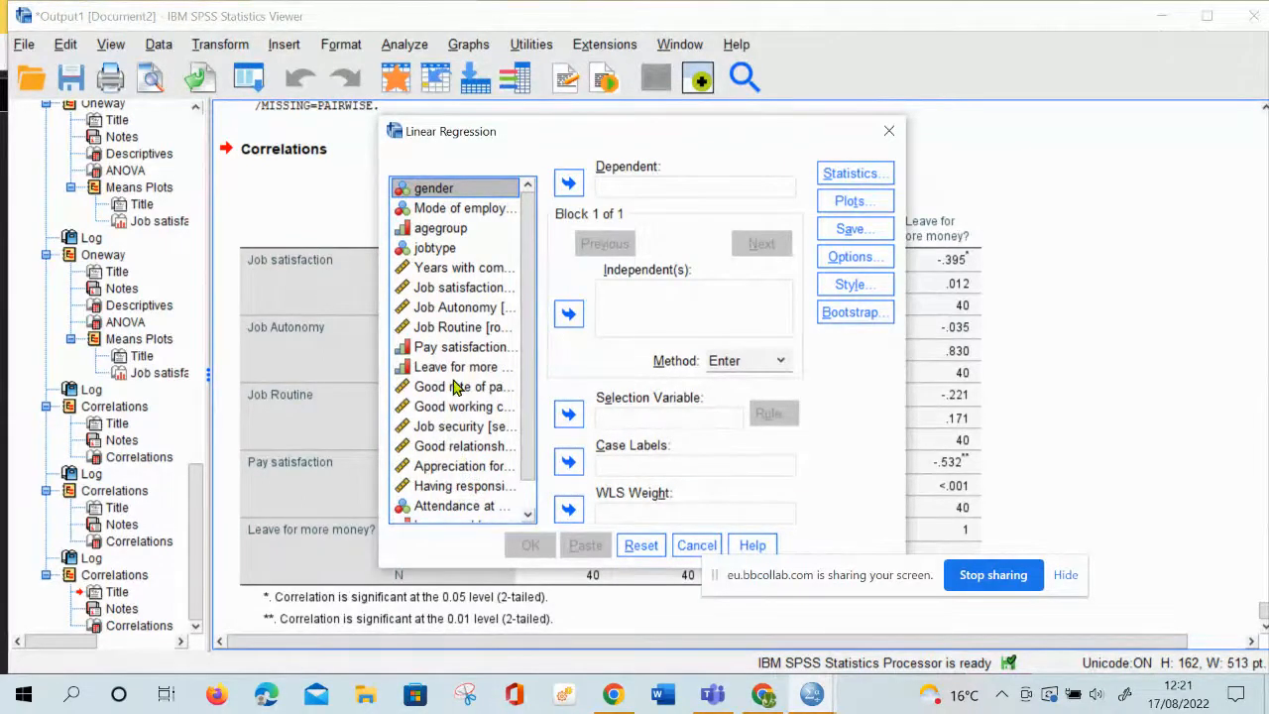
click(461, 309)
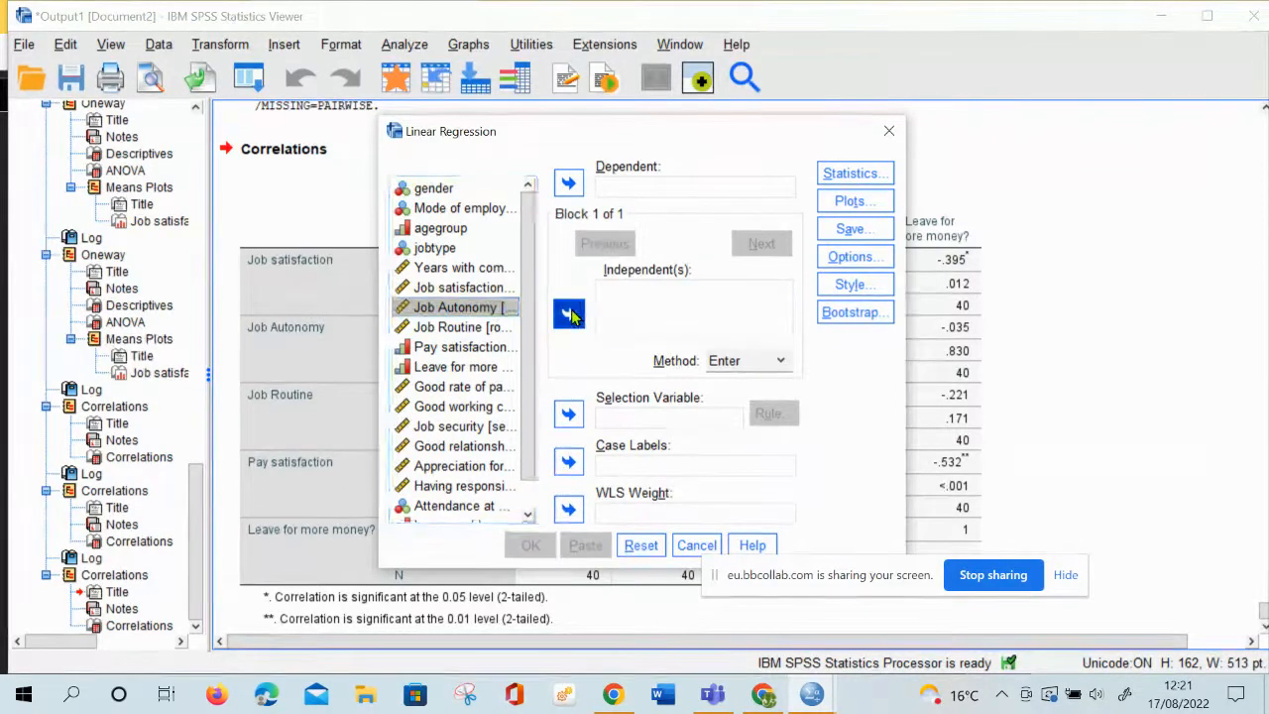
click(569, 313)
click(491, 287)
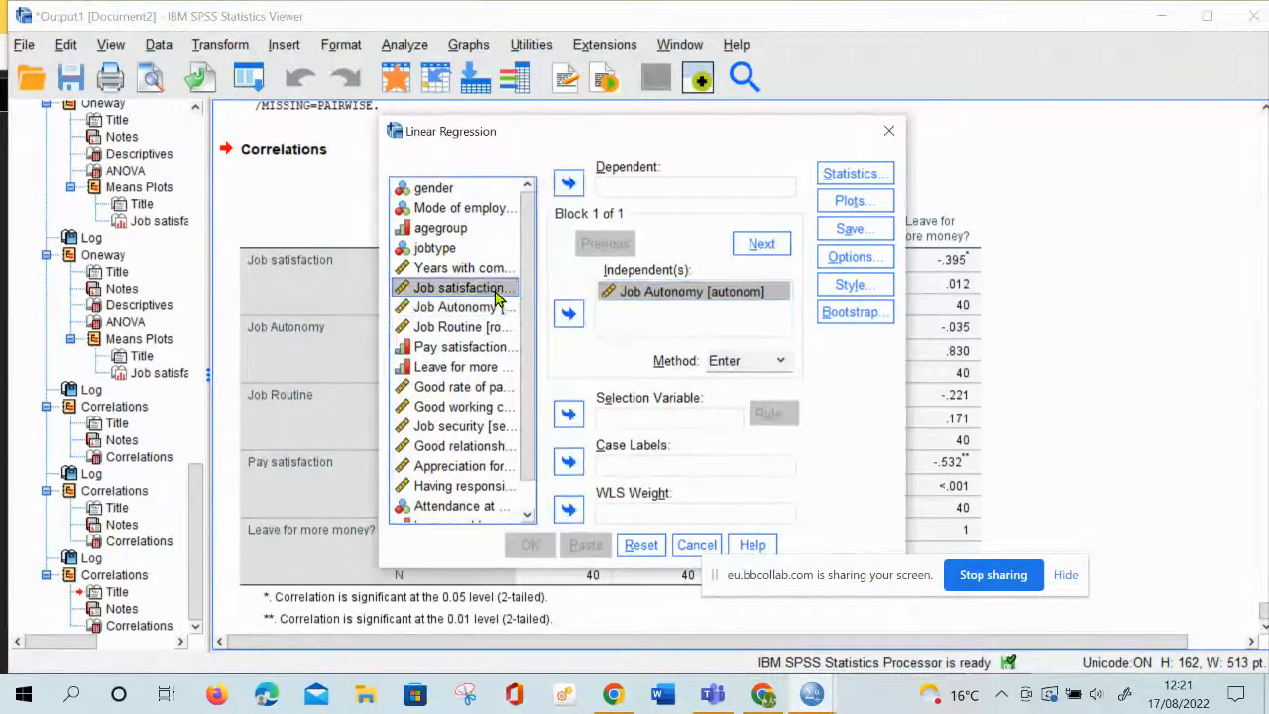
click(569, 181)
click(569, 184)
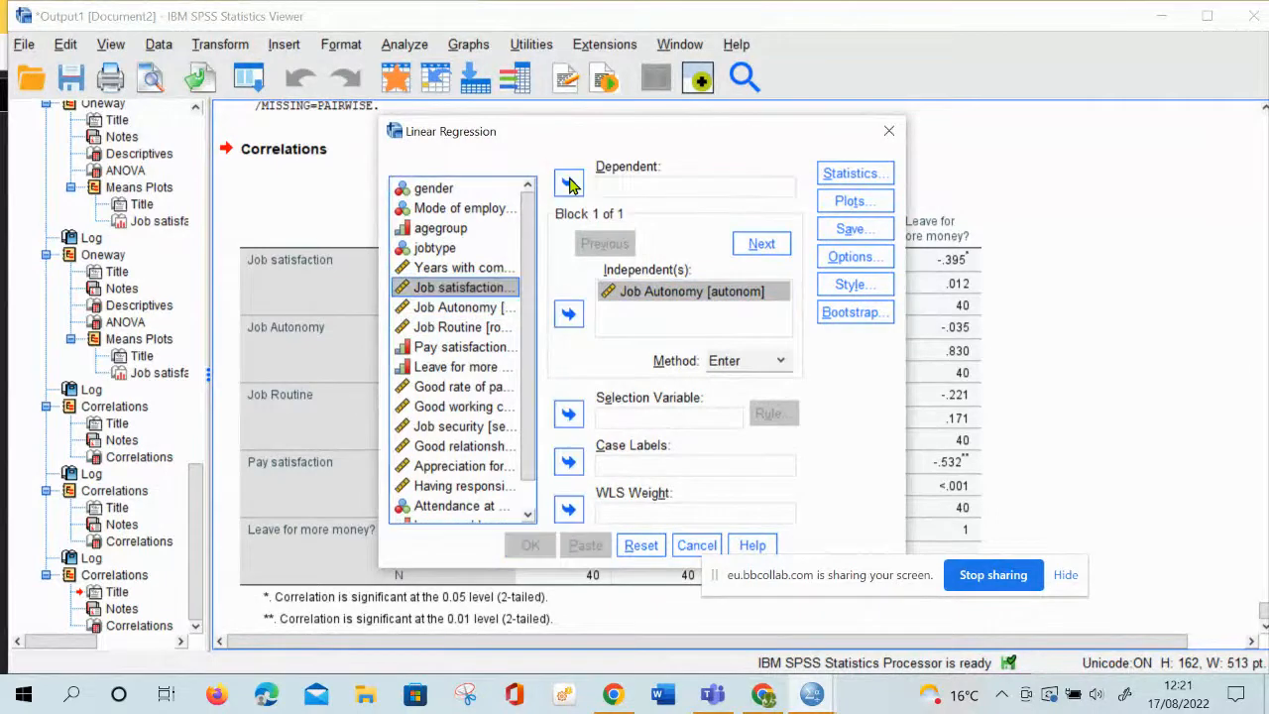
click(569, 183)
click(625, 294)
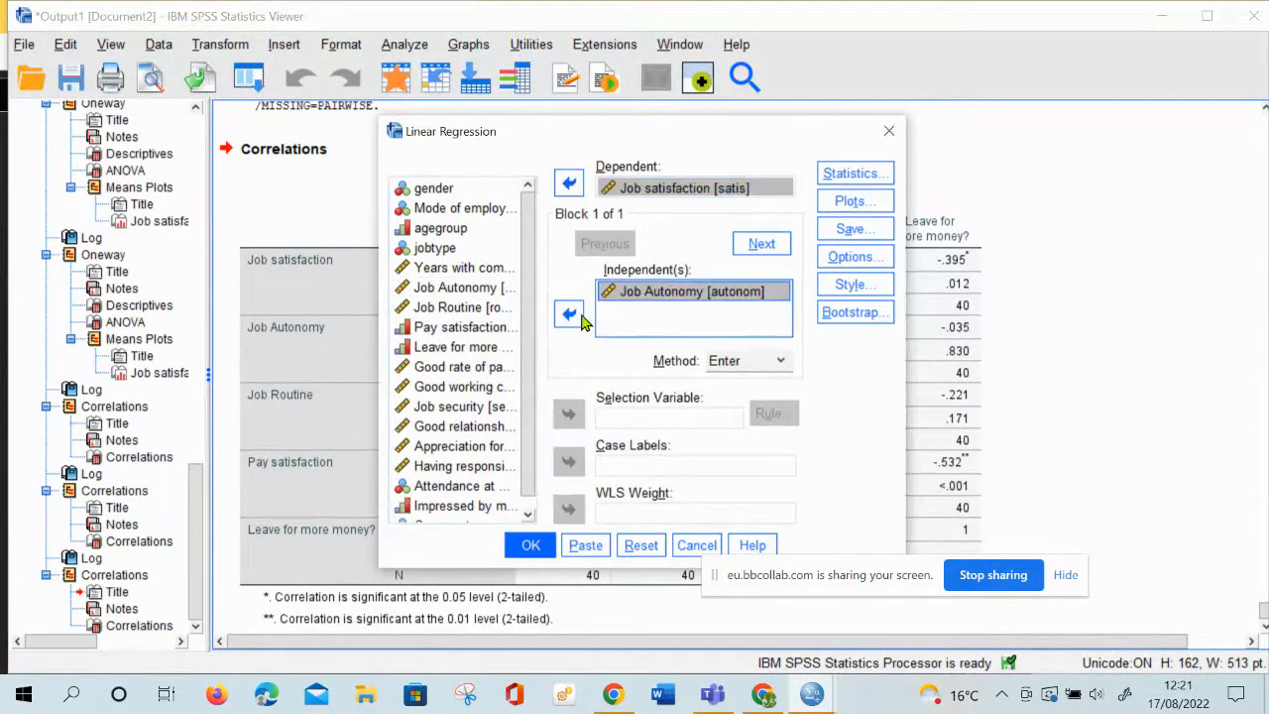
click(571, 317)
click(571, 317)
click(647, 190)
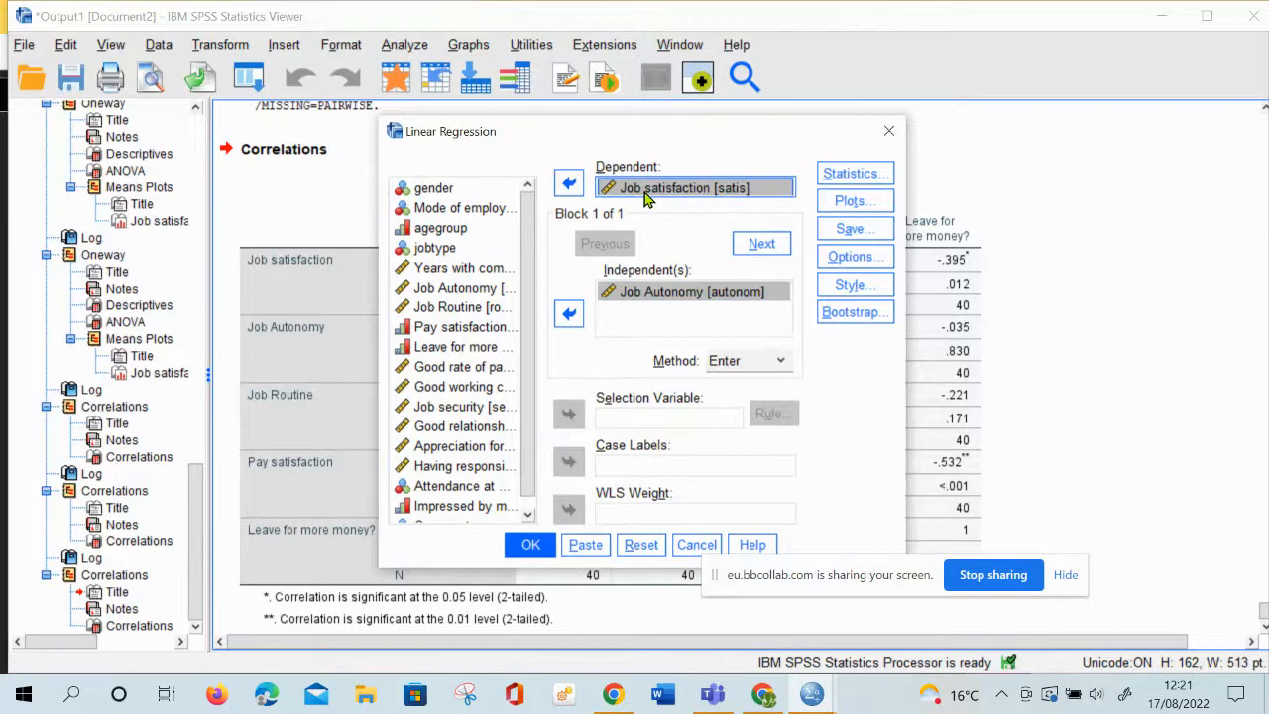
click(581, 189)
click(582, 188)
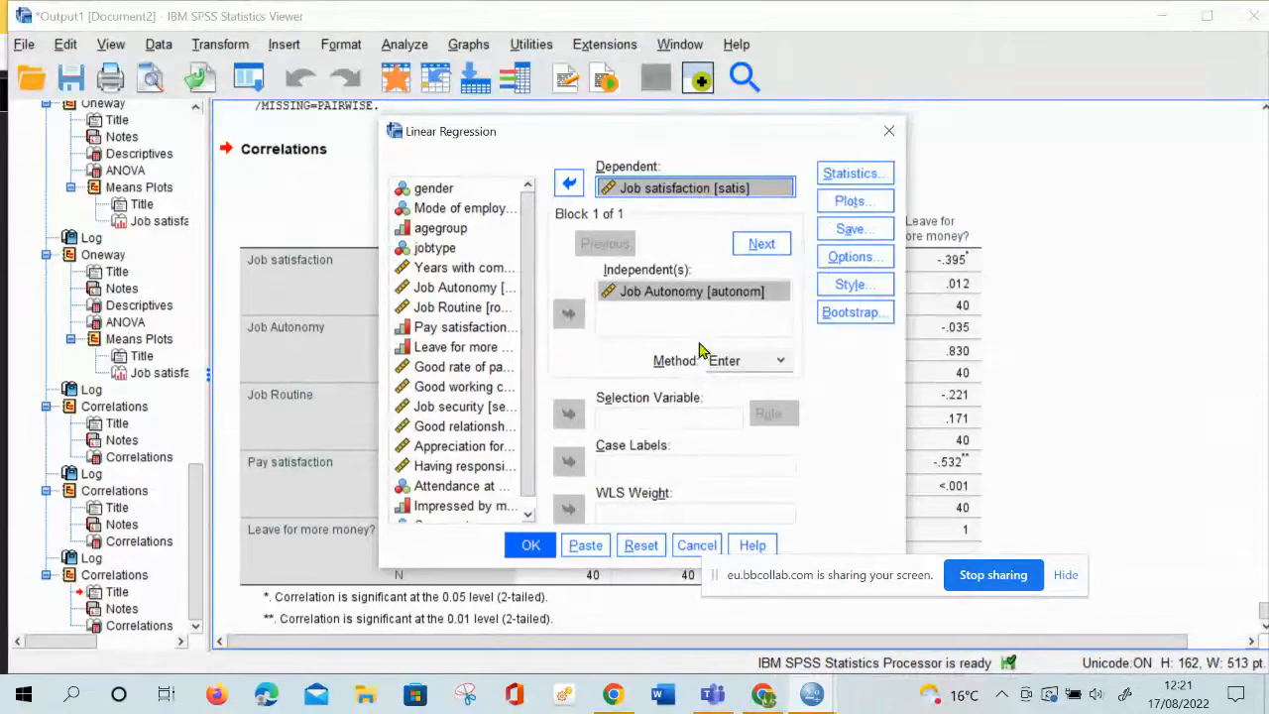
Run the linear regression with the Enter method and bring its ANOVA and Coefficients tables fully into view, uncovered by the screen-sharing notice
click(533, 546)
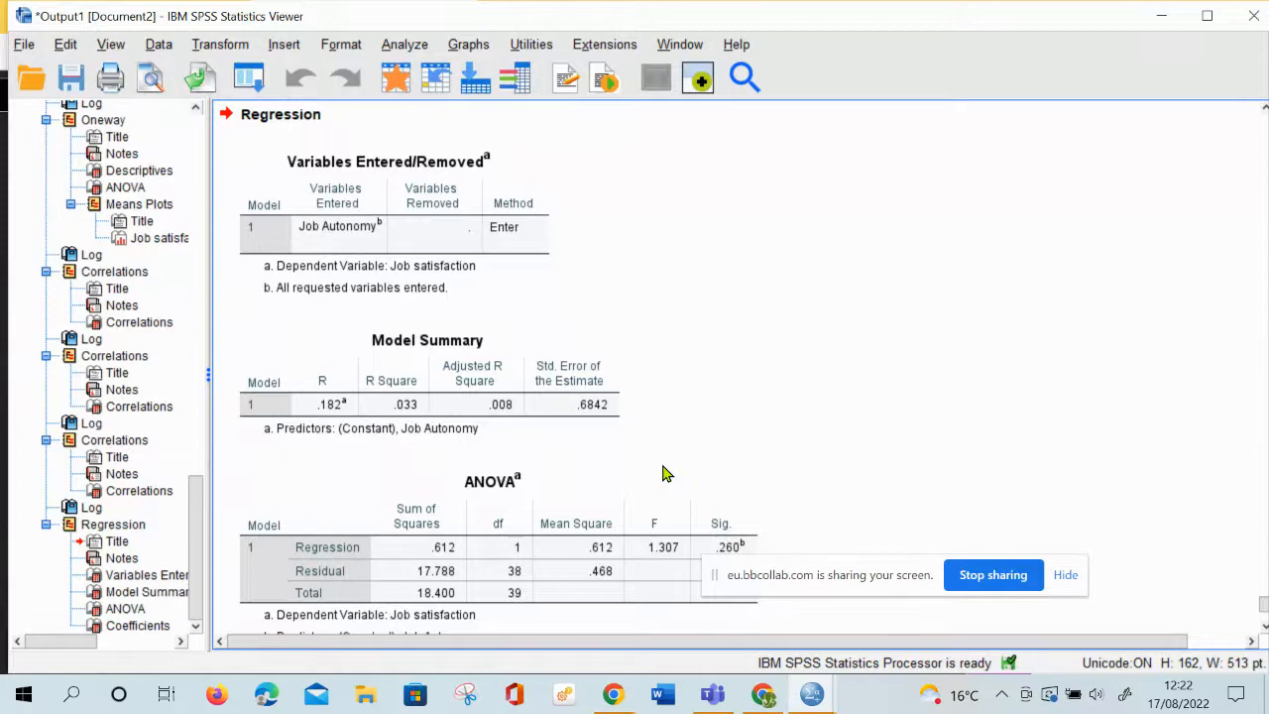
scroll(665, 474, down, 2)
scroll(731, 487, down, 1)
click(734, 392)
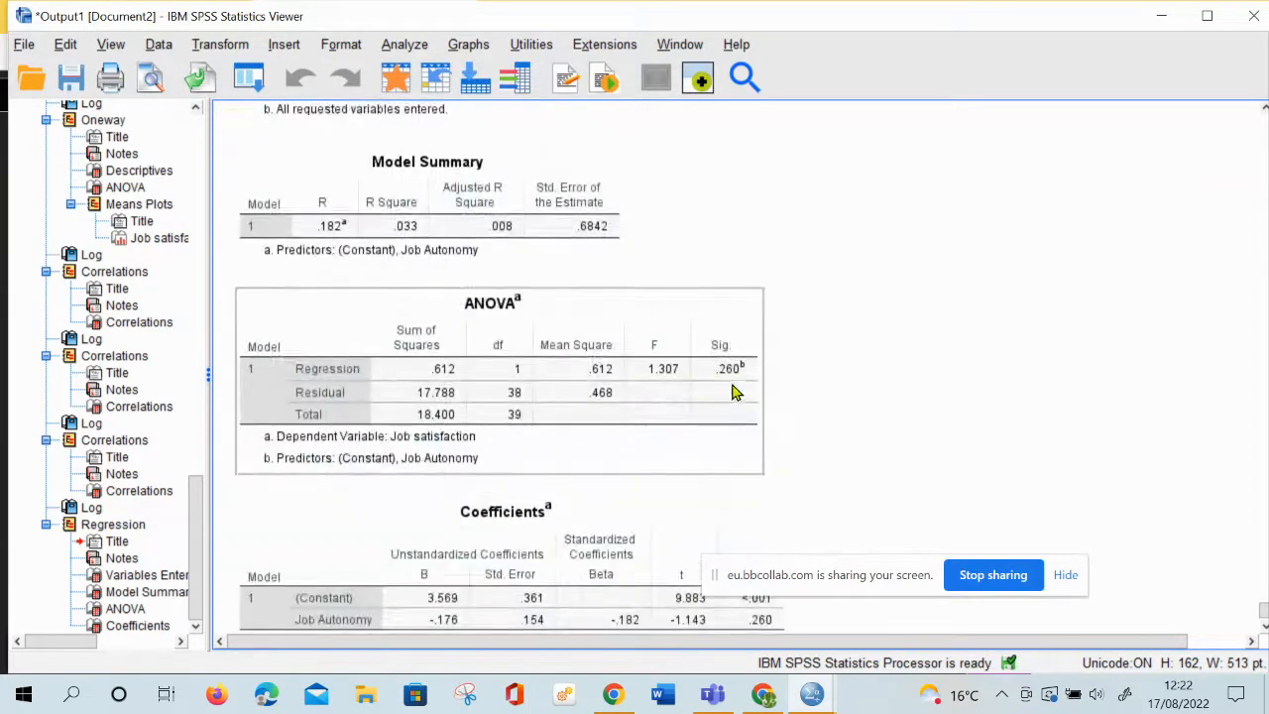
scroll(734, 396, down, 1)
click(738, 555)
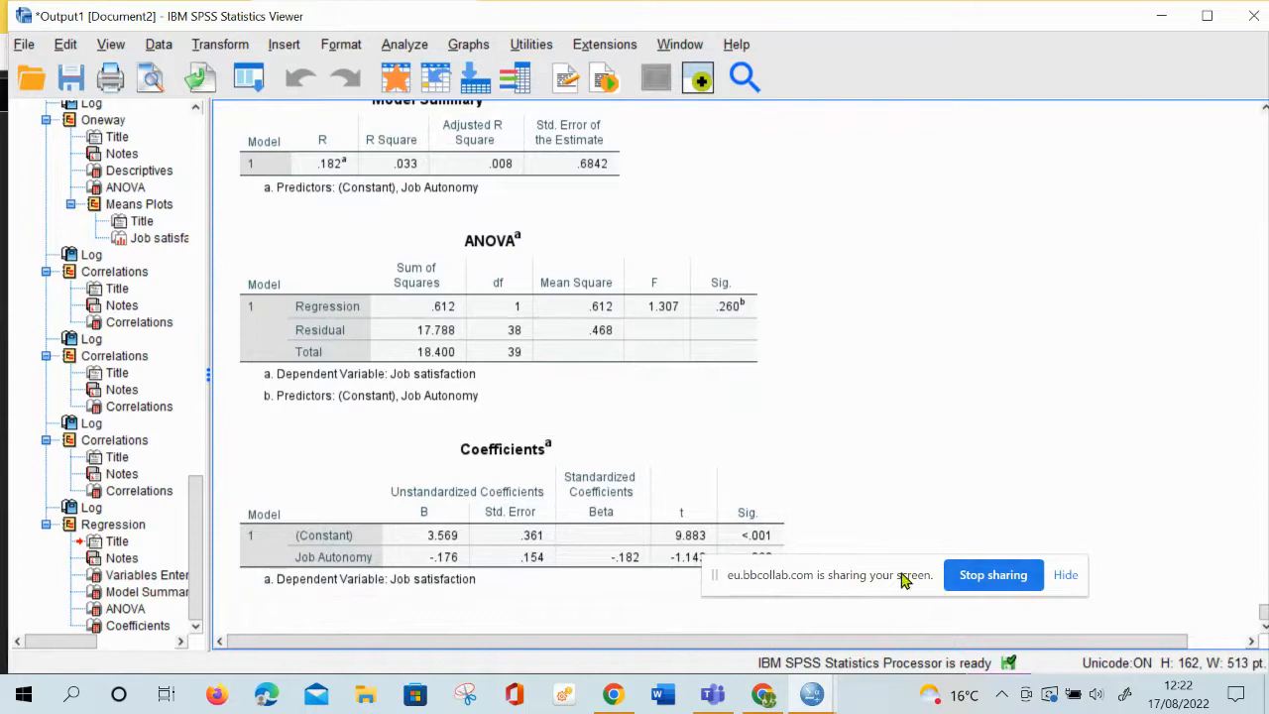
drag(904, 580, 1111, 456)
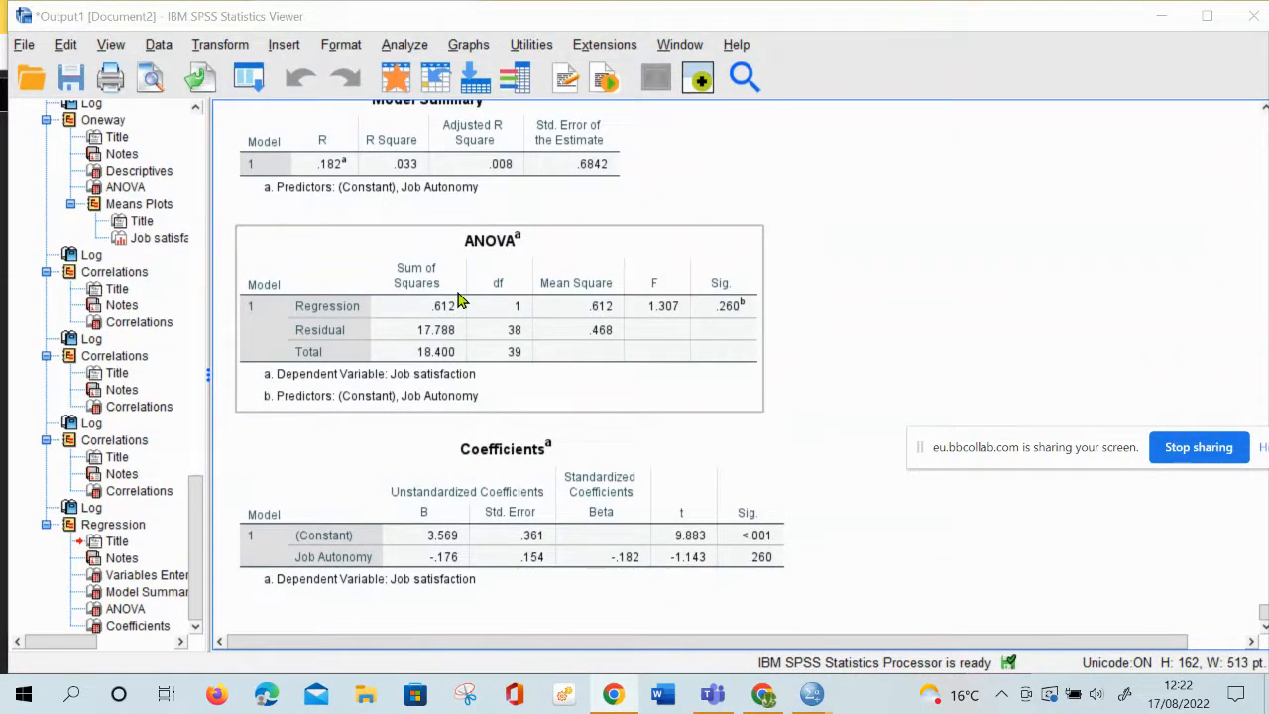
Reopen Linear Regression and replace Job Autonomy with Pay satisfaction as the independent variable for Job satisfaction
click(417, 49)
mouse_move(504, 176)
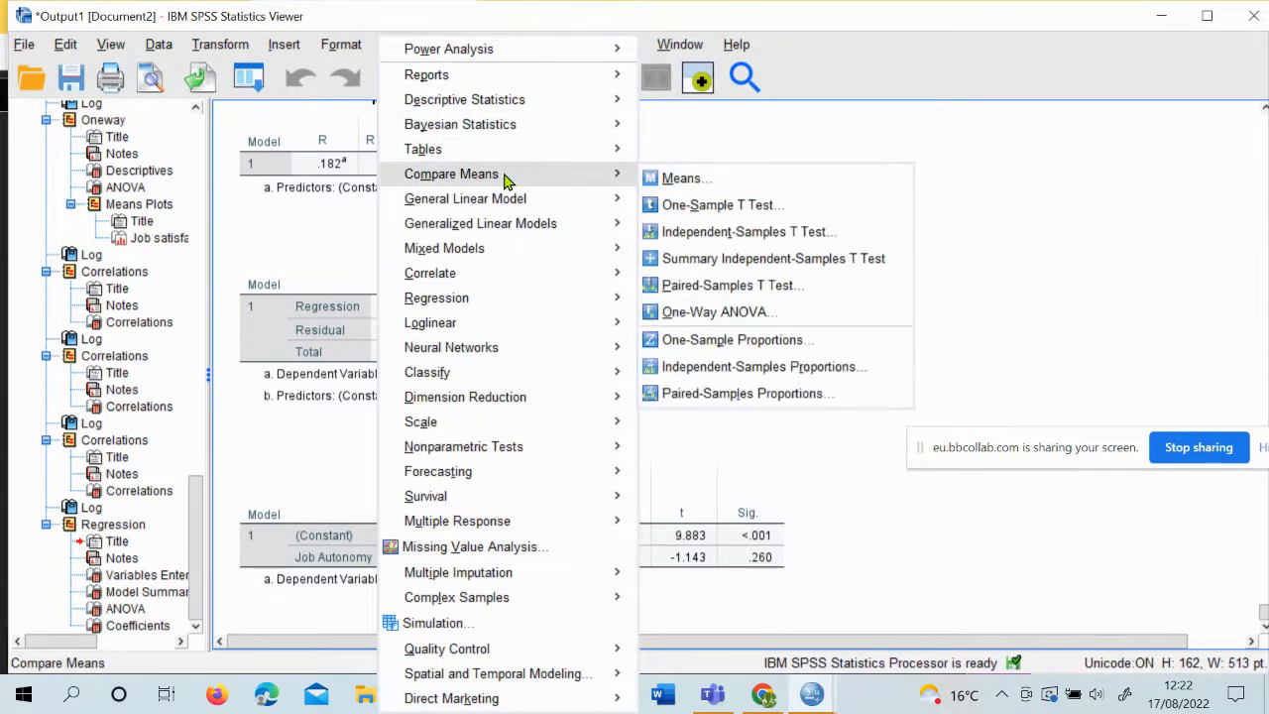
mouse_move(513, 278)
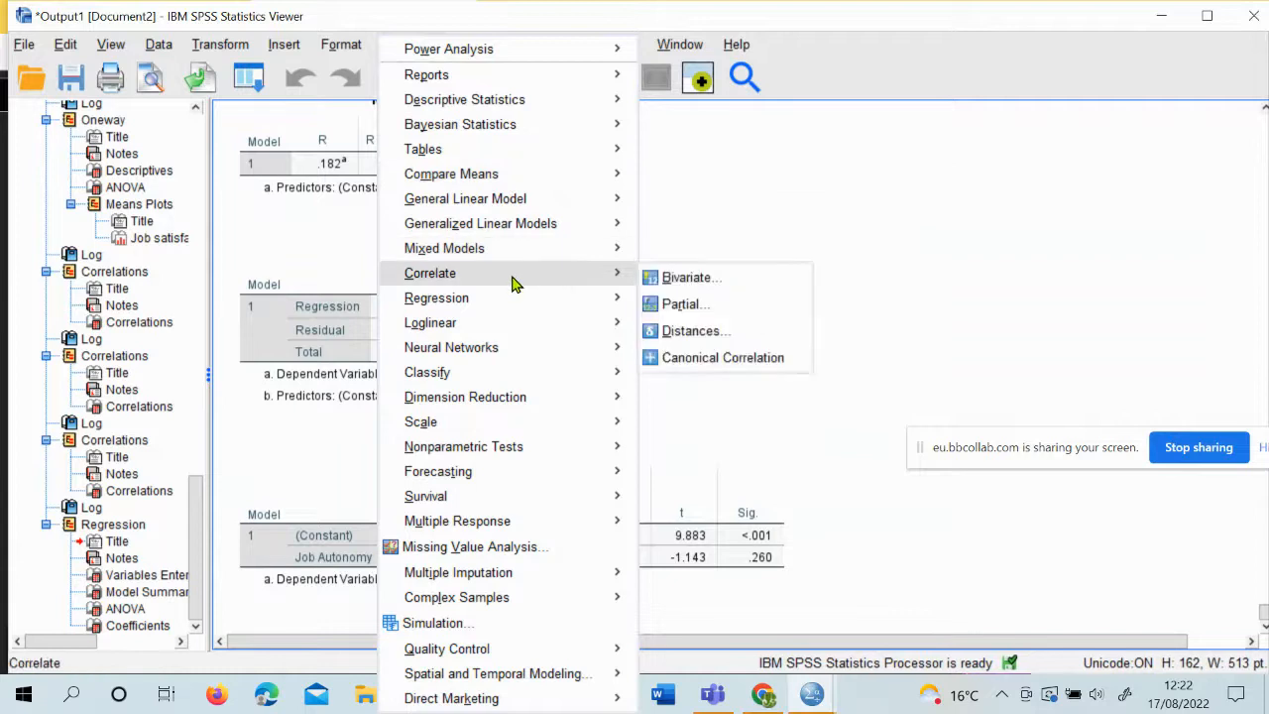
mouse_move(528, 314)
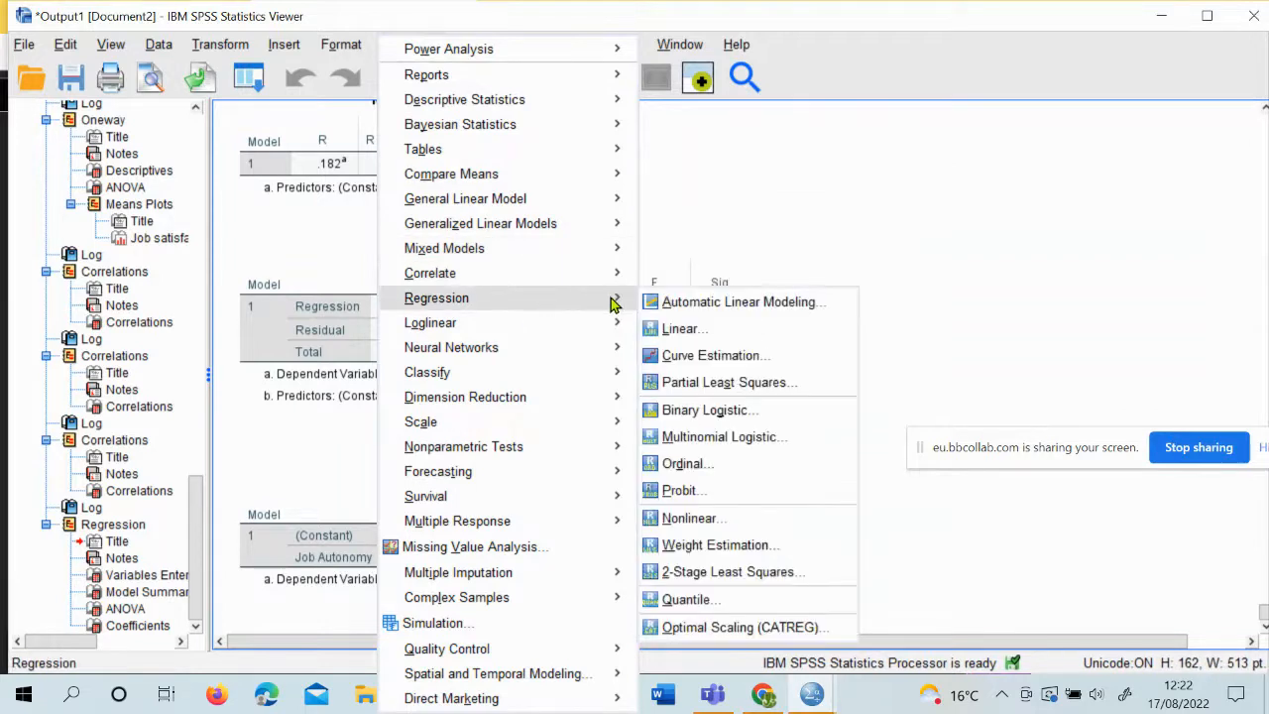
click(684, 328)
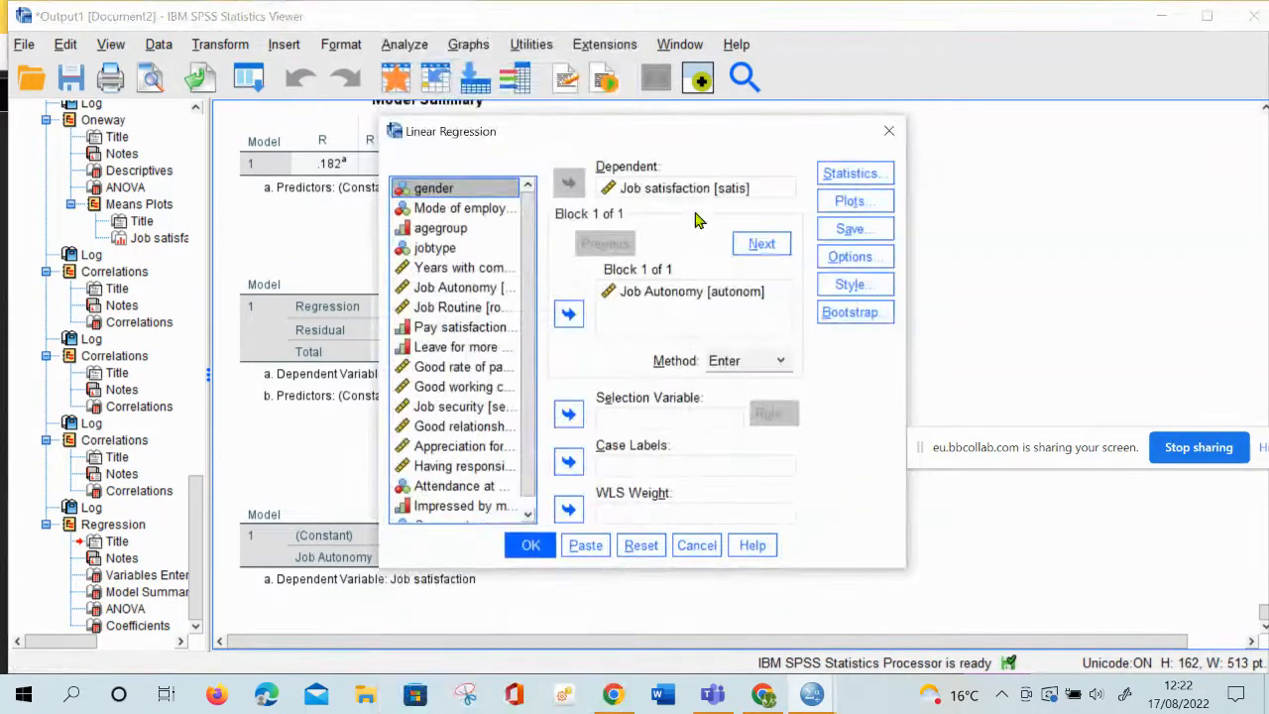
click(646, 297)
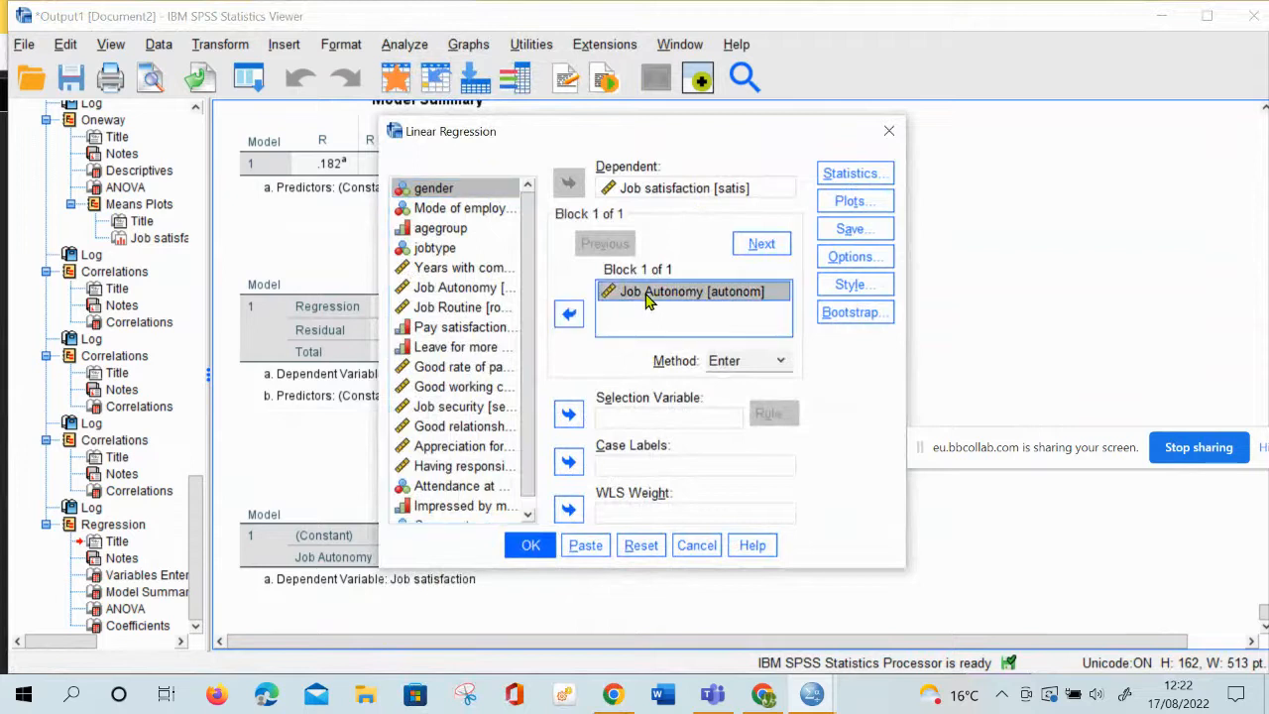
click(568, 313)
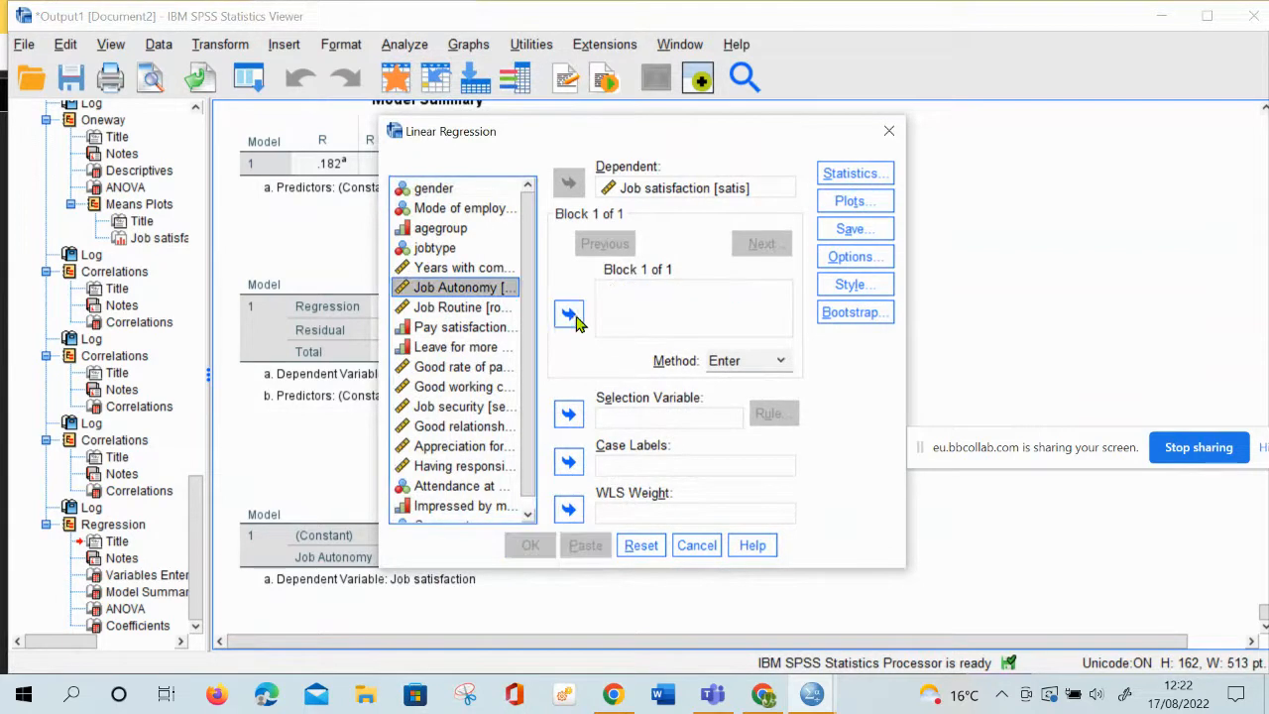
click(482, 330)
click(574, 321)
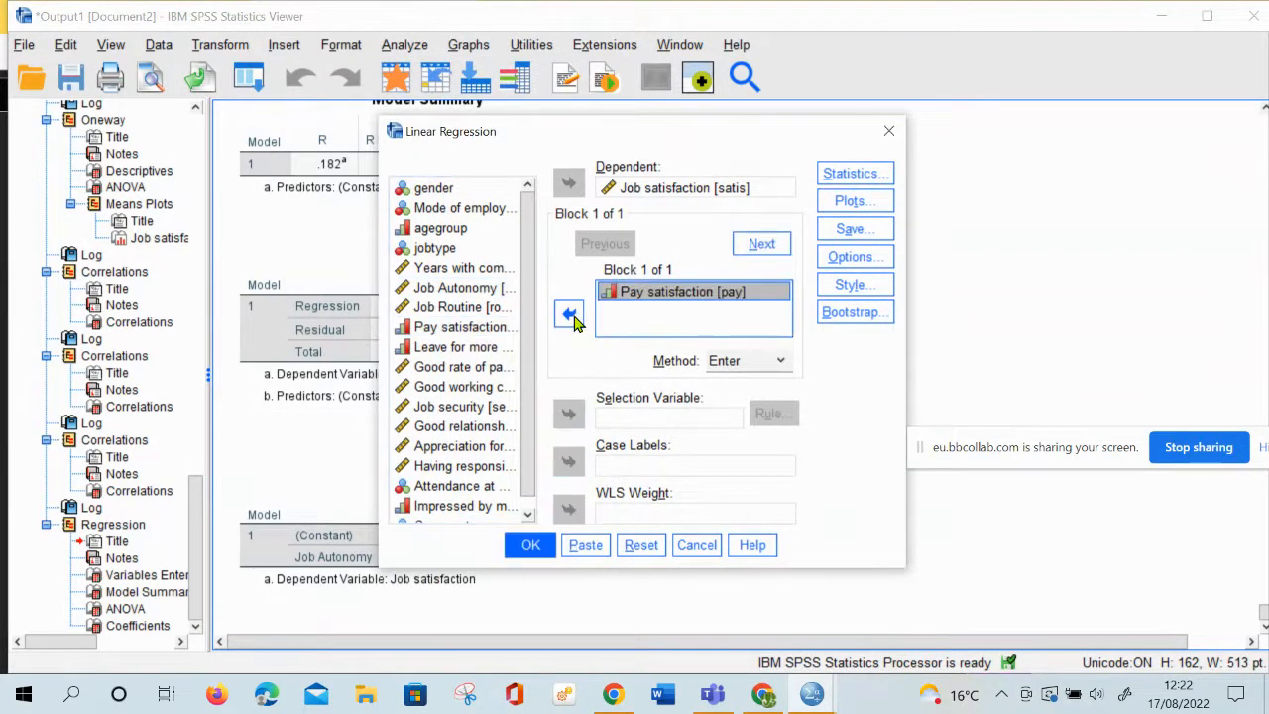
Run the Pay satisfaction regression with the Enter method and examine its Model Summary, ANOVA and Coefficients tables
click(532, 546)
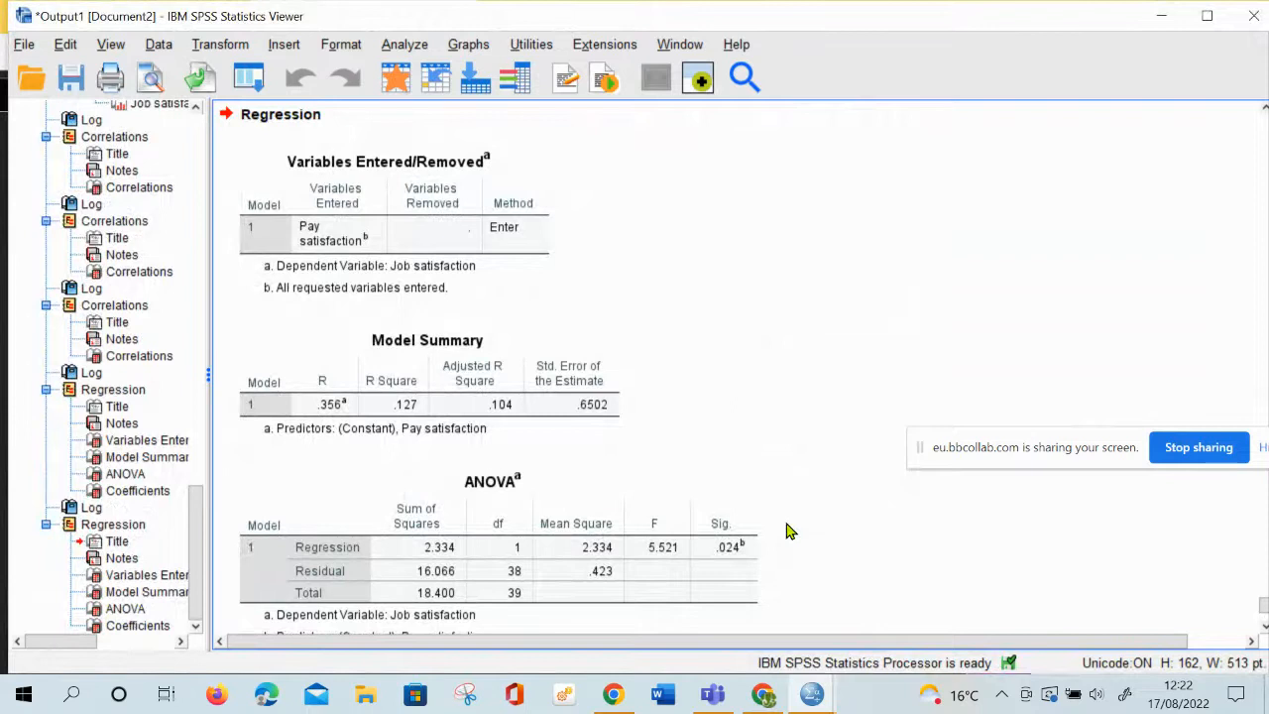
click(431, 425)
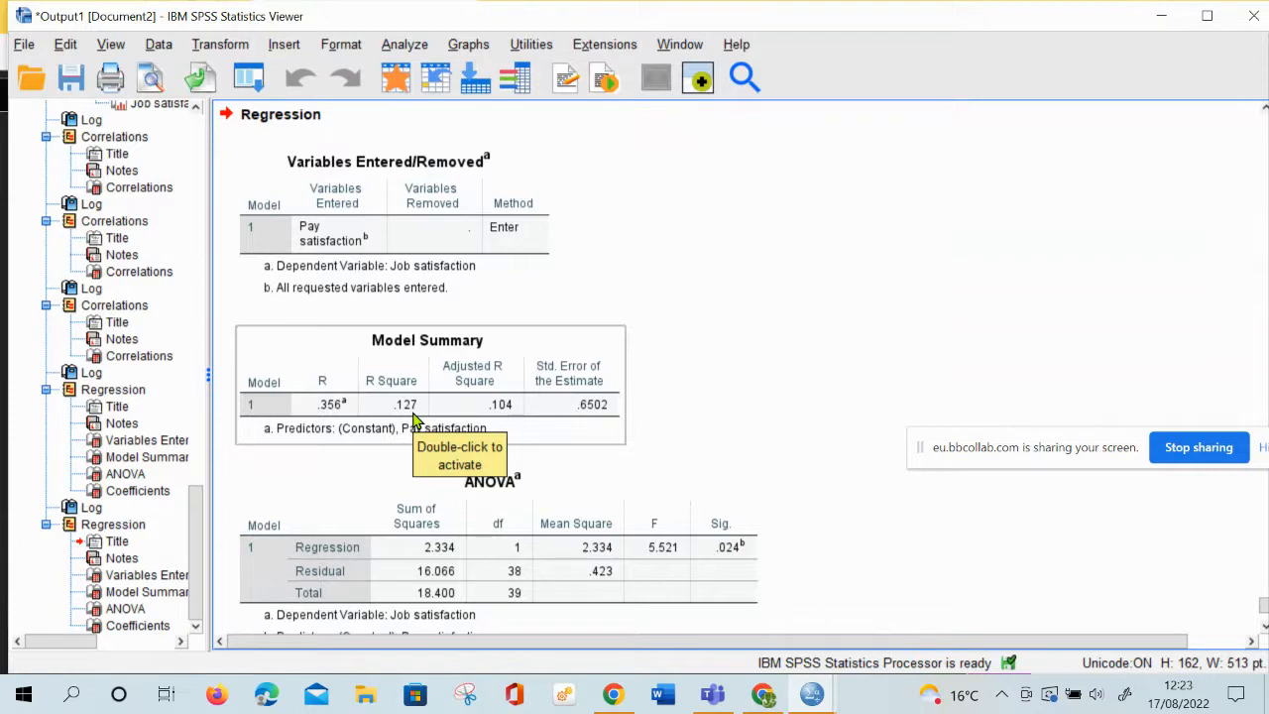
scroll(417, 417, down, 1)
click(419, 396)
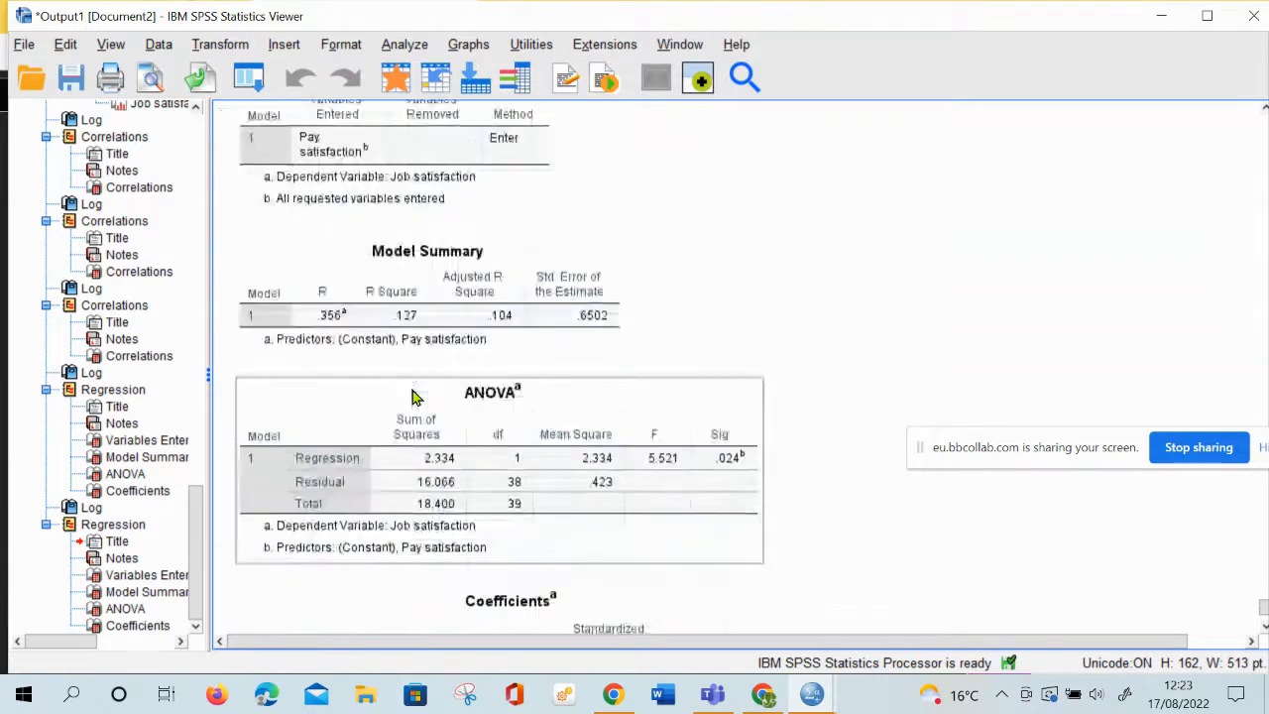
scroll(734, 486, down, 2)
click(734, 486)
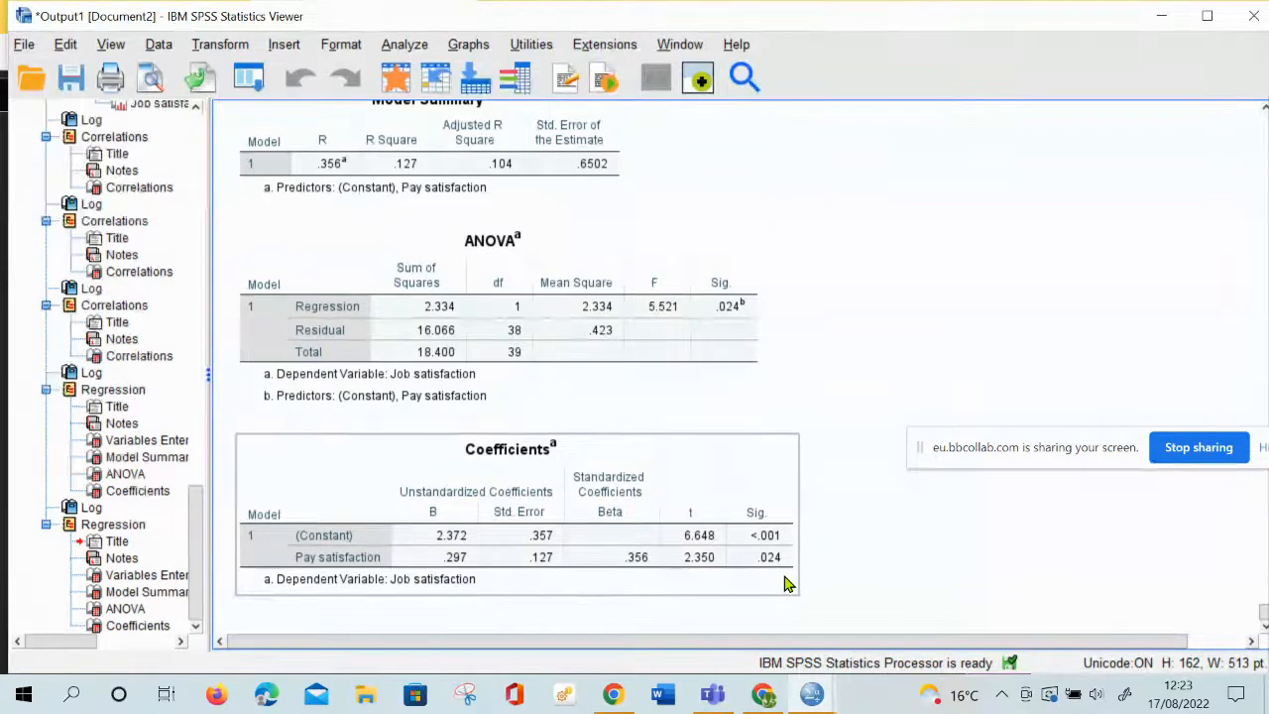
Reopen Linear Regression and add Job Routine and Leave for more money? as independent variables alongside Pay satisfaction
click(405, 46)
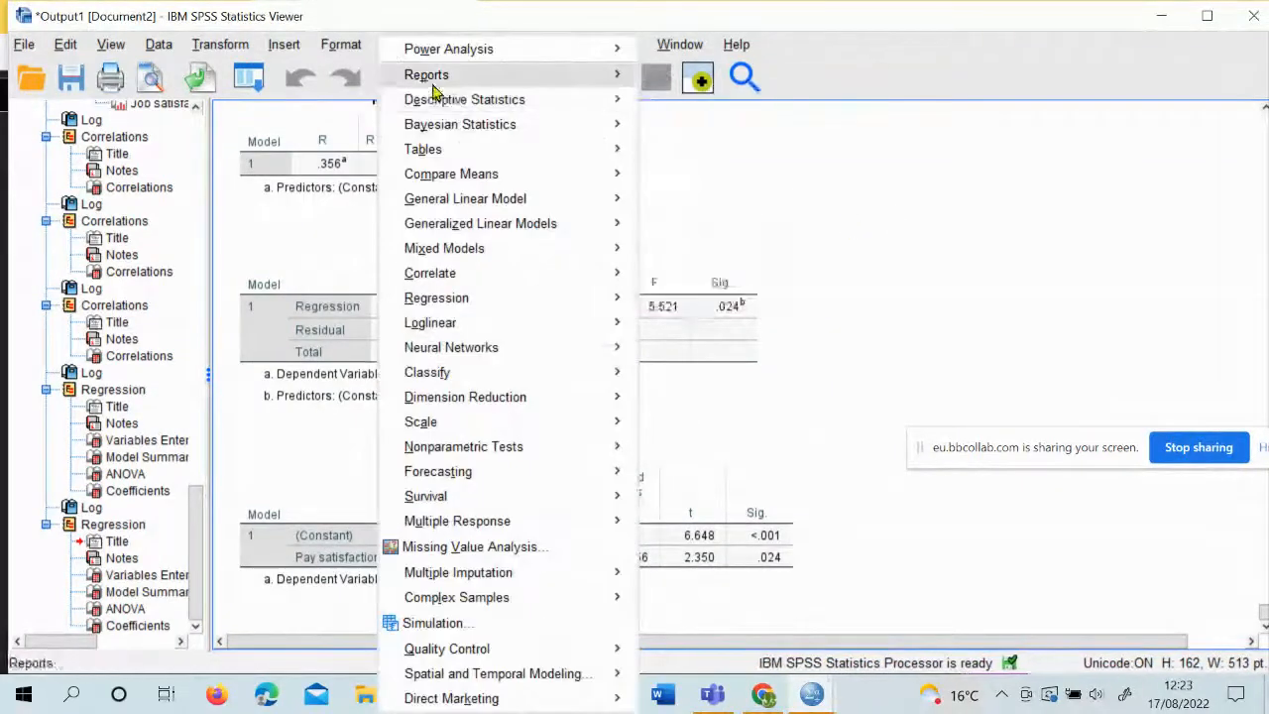
click(902, 244)
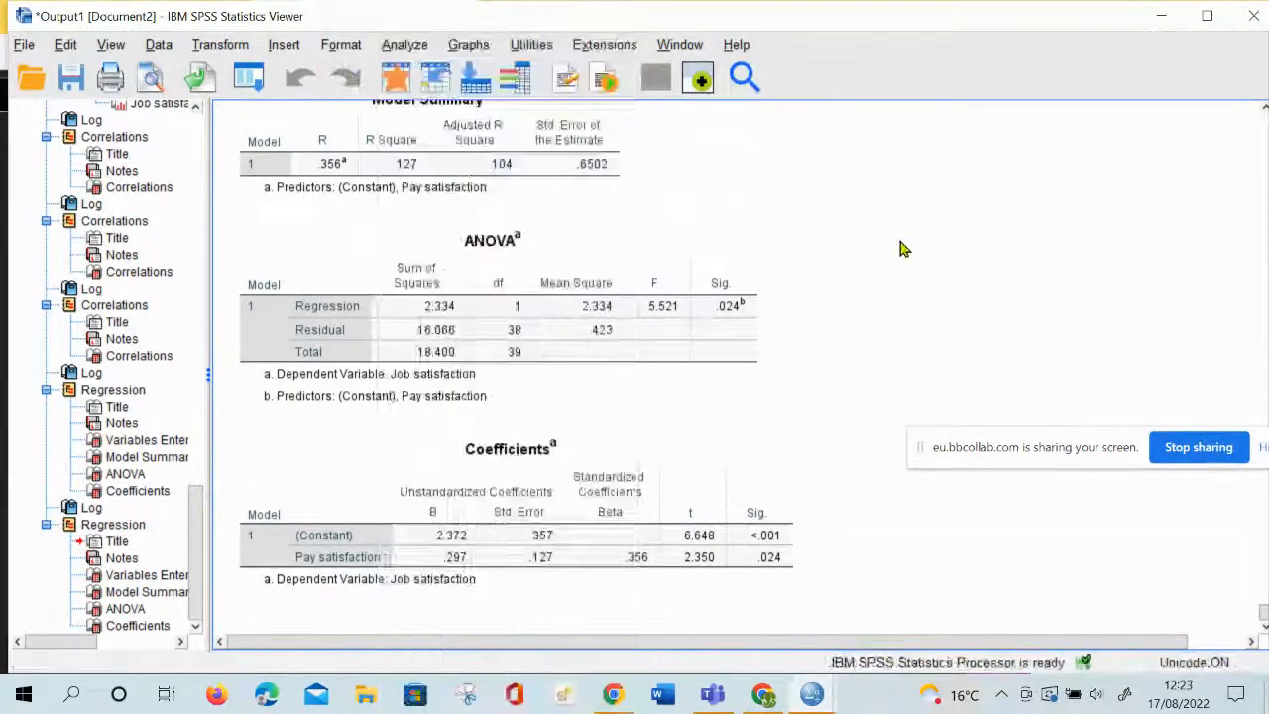
click(405, 46)
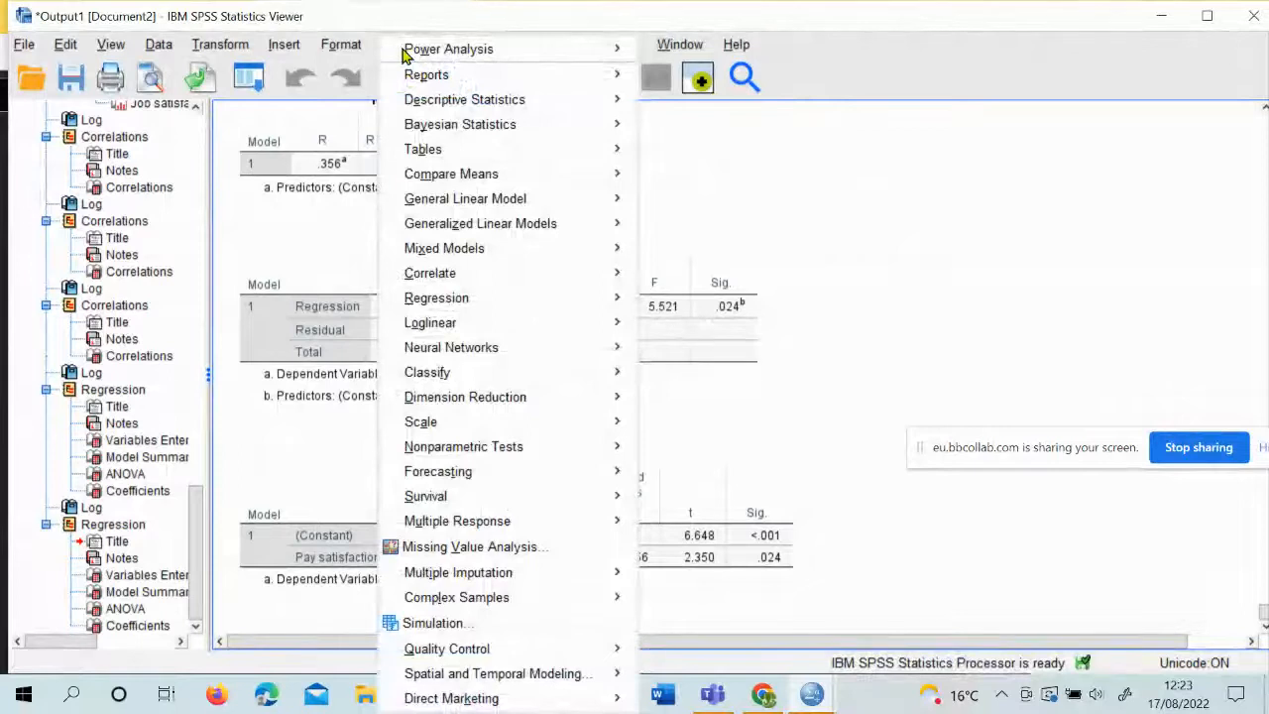
mouse_move(487, 306)
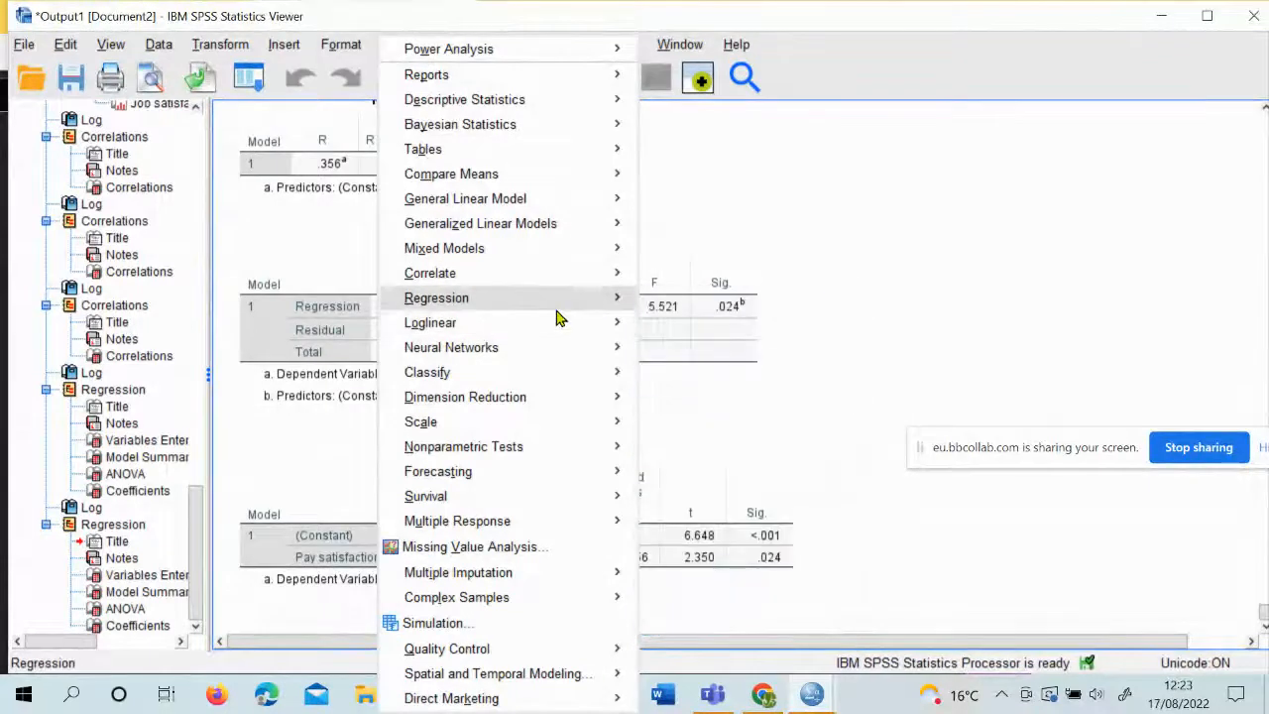
mouse_move(553, 307)
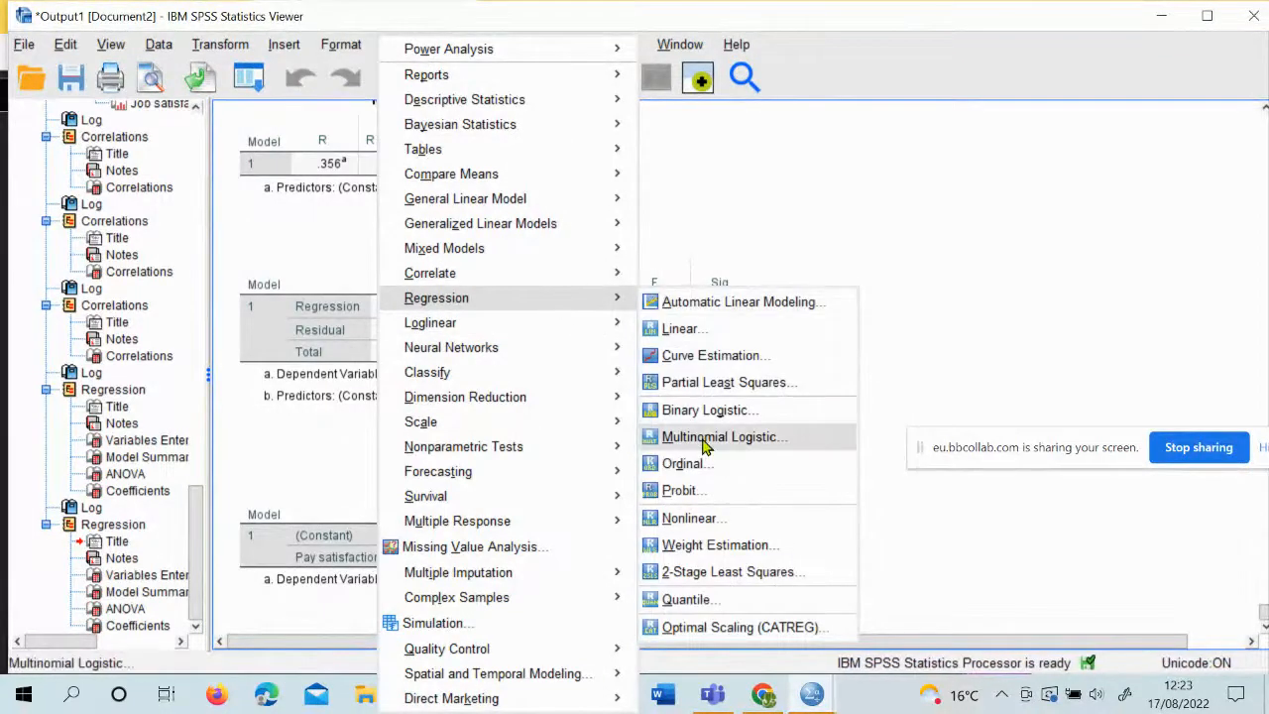
click(685, 328)
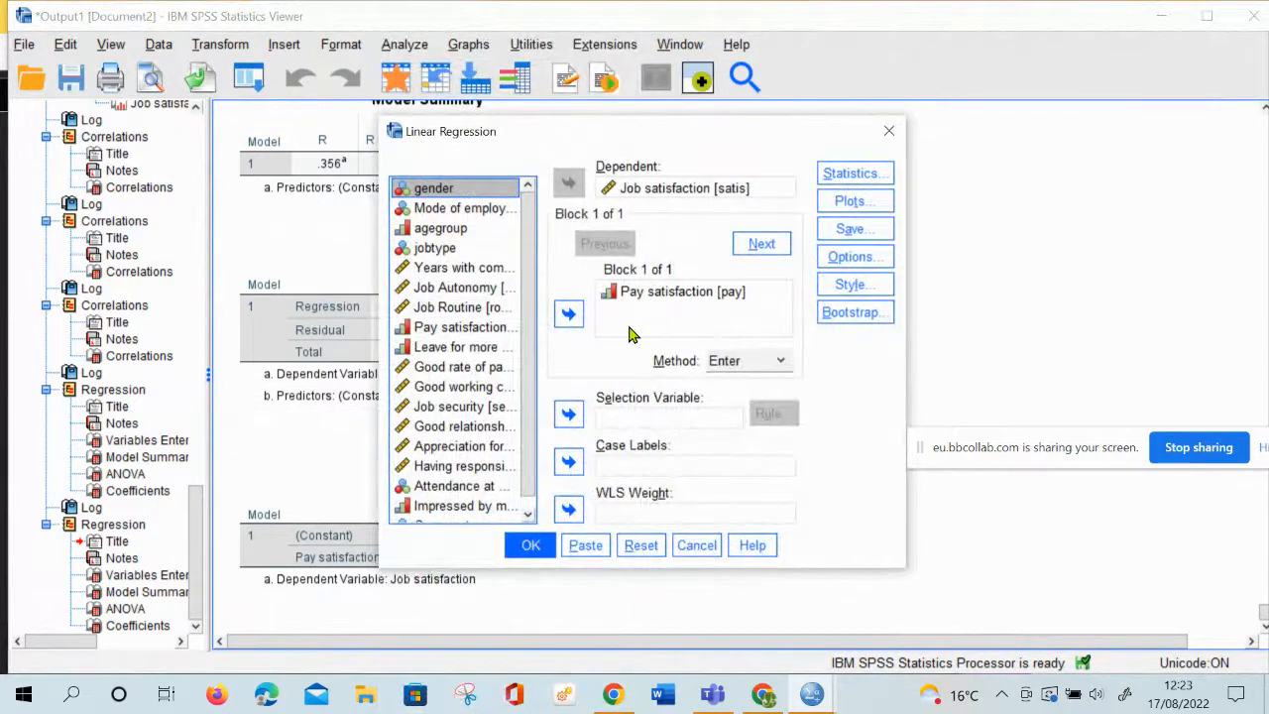
click(472, 313)
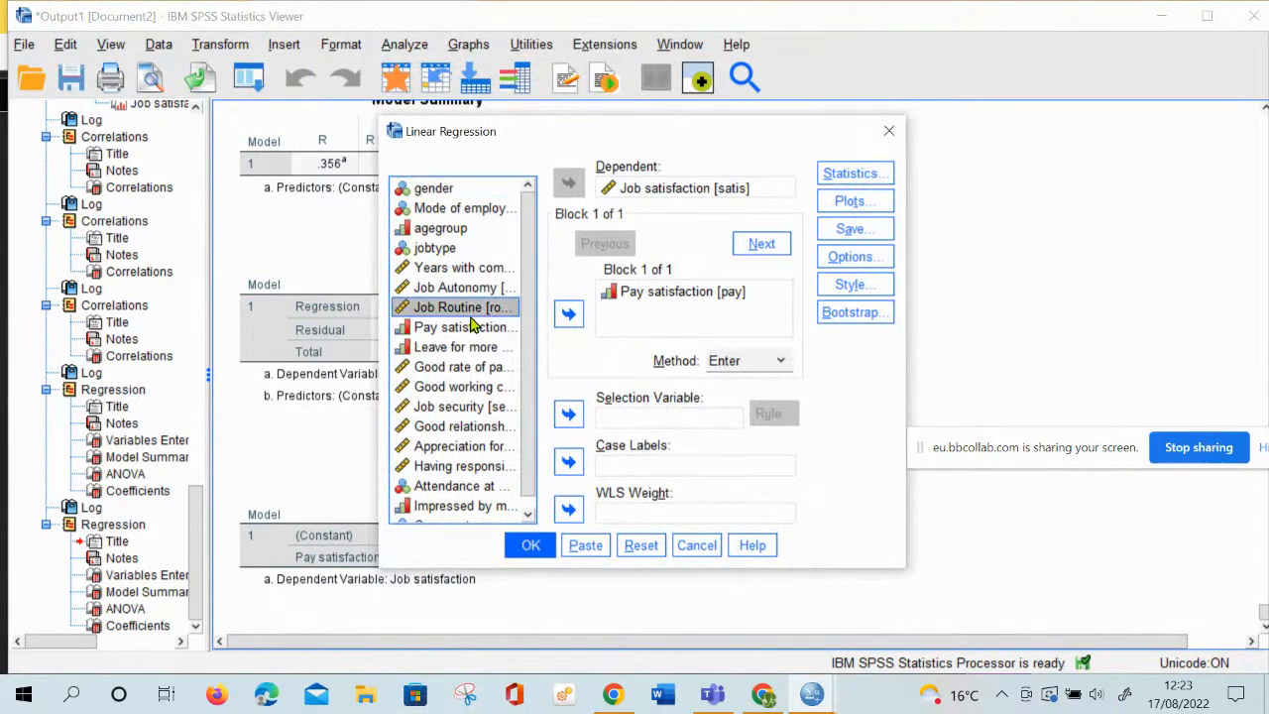
click(569, 314)
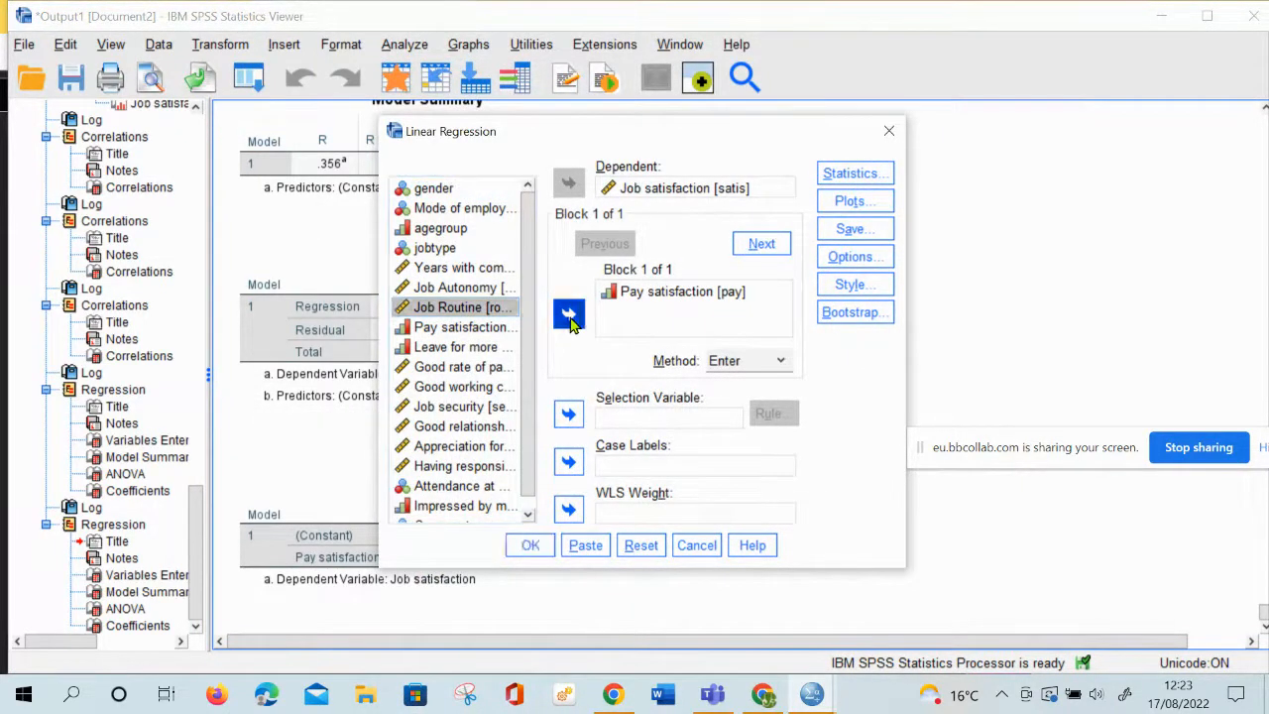
click(476, 348)
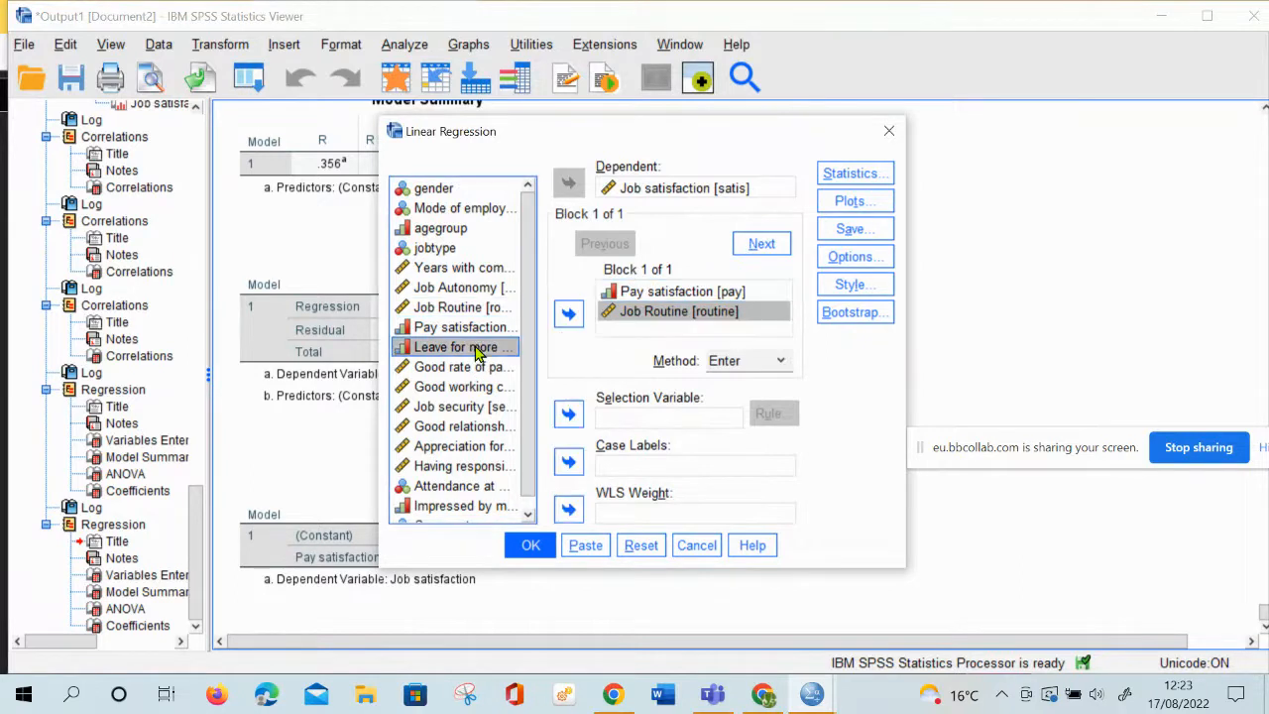
click(565, 322)
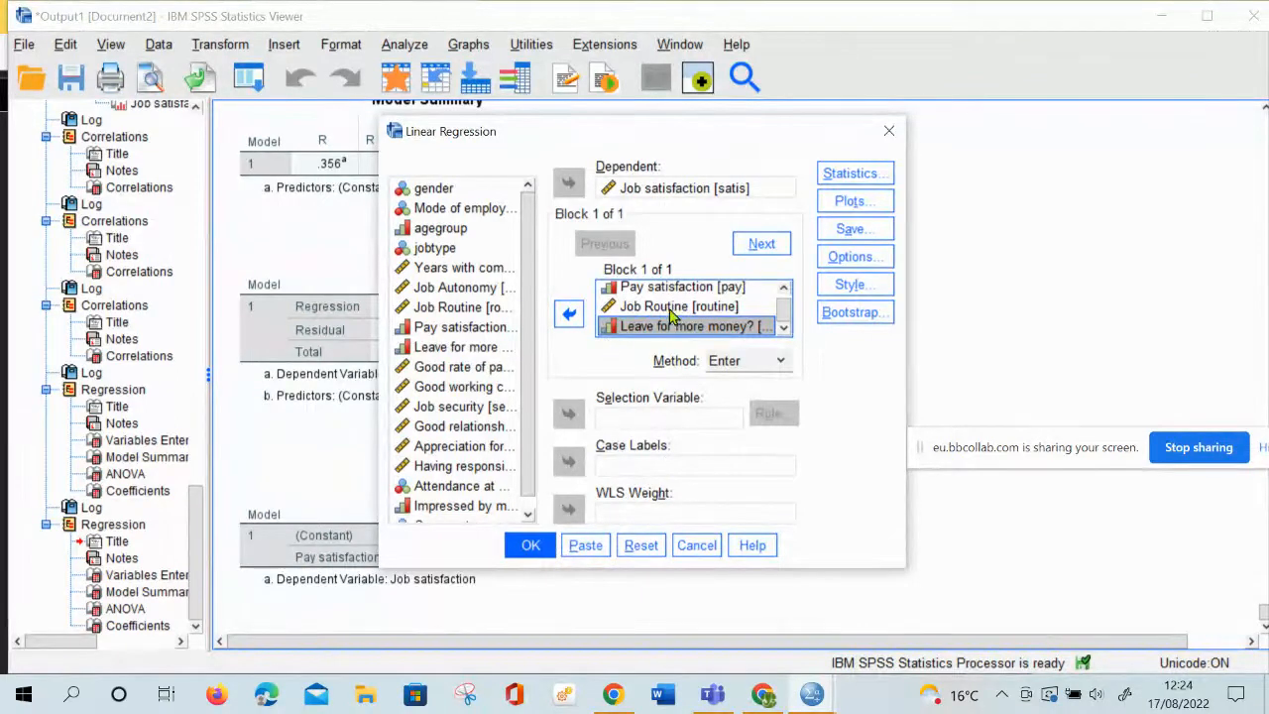
Run the regression with the three predictors and examine its Model Summary, ANOVA and Coefficients tables
click(533, 551)
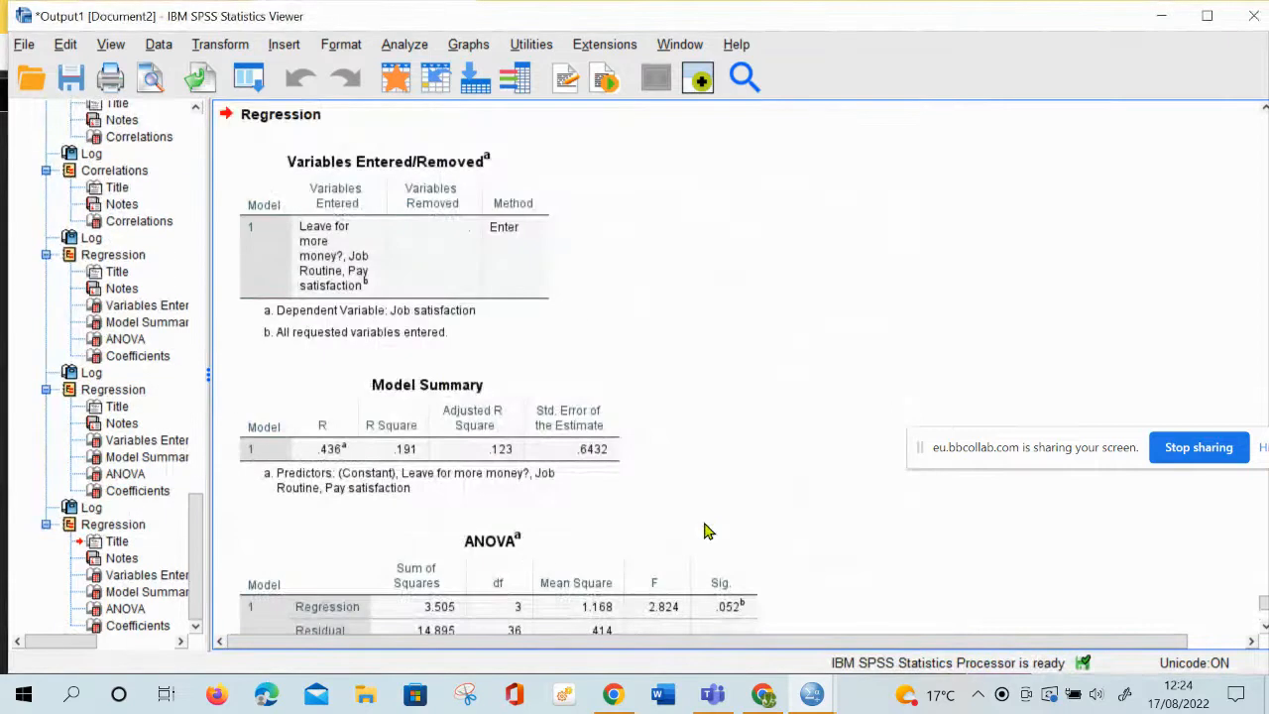
click(518, 488)
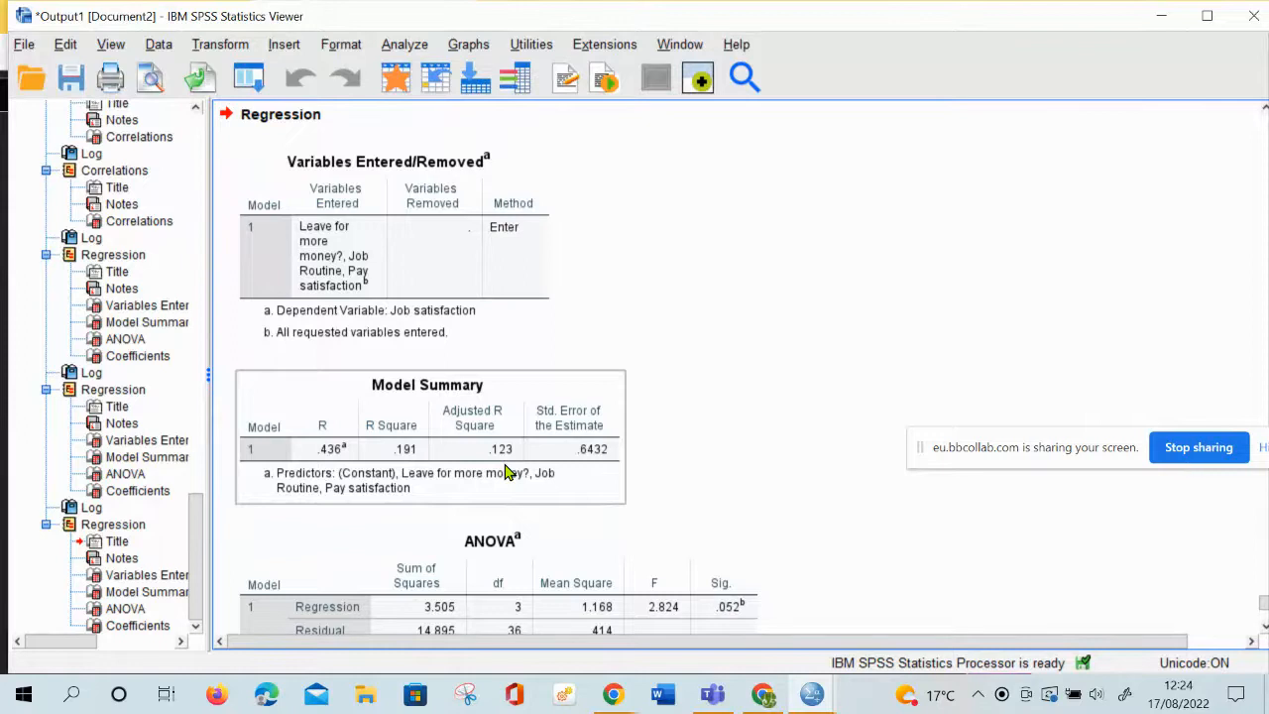
scroll(506, 473, down, 3)
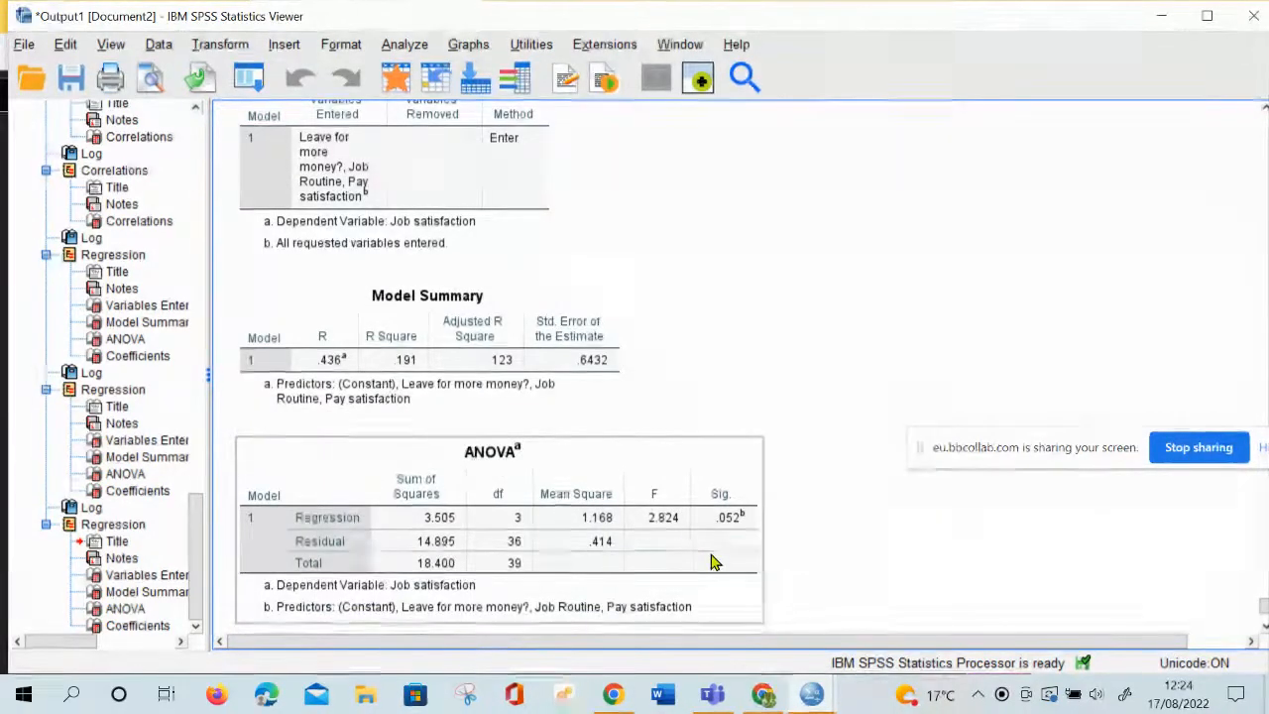
scroll(712, 562, down, 8)
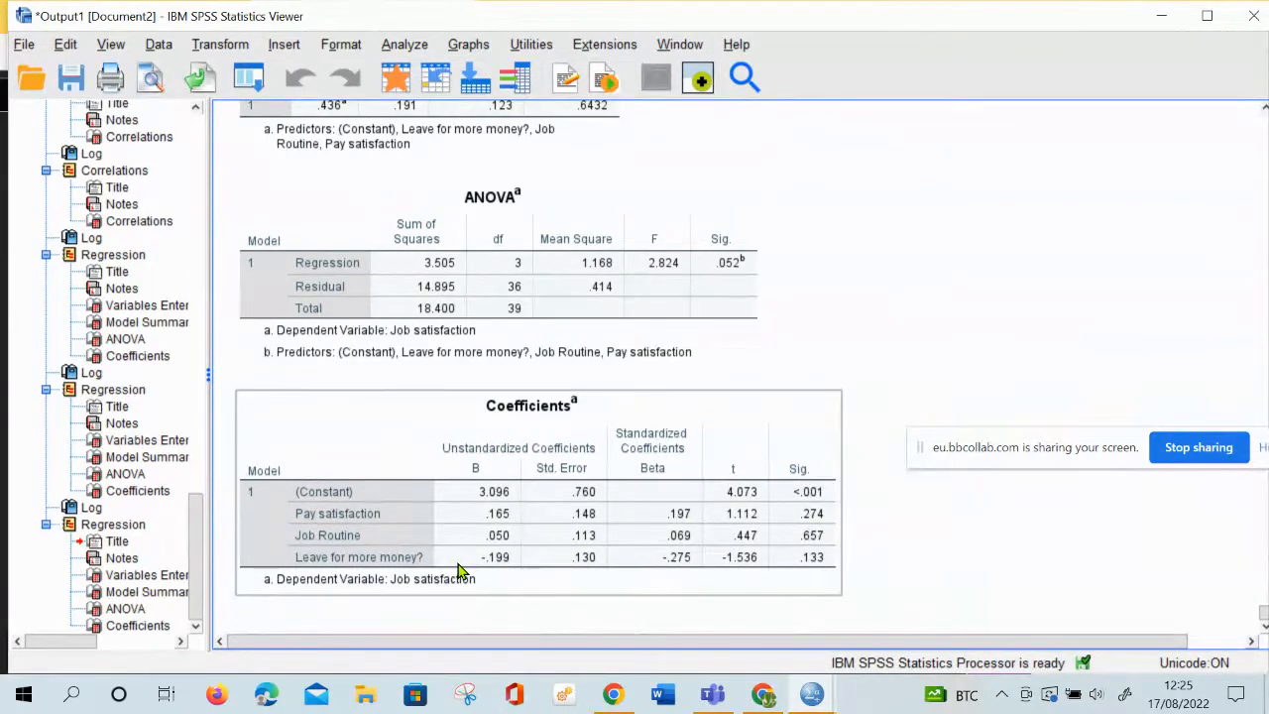
Return to the start of the output and review the Frequencies tables and the gender and agegroup by Mode of employment crosstabs with chi-square tests
scroll(459, 570, up, 20)
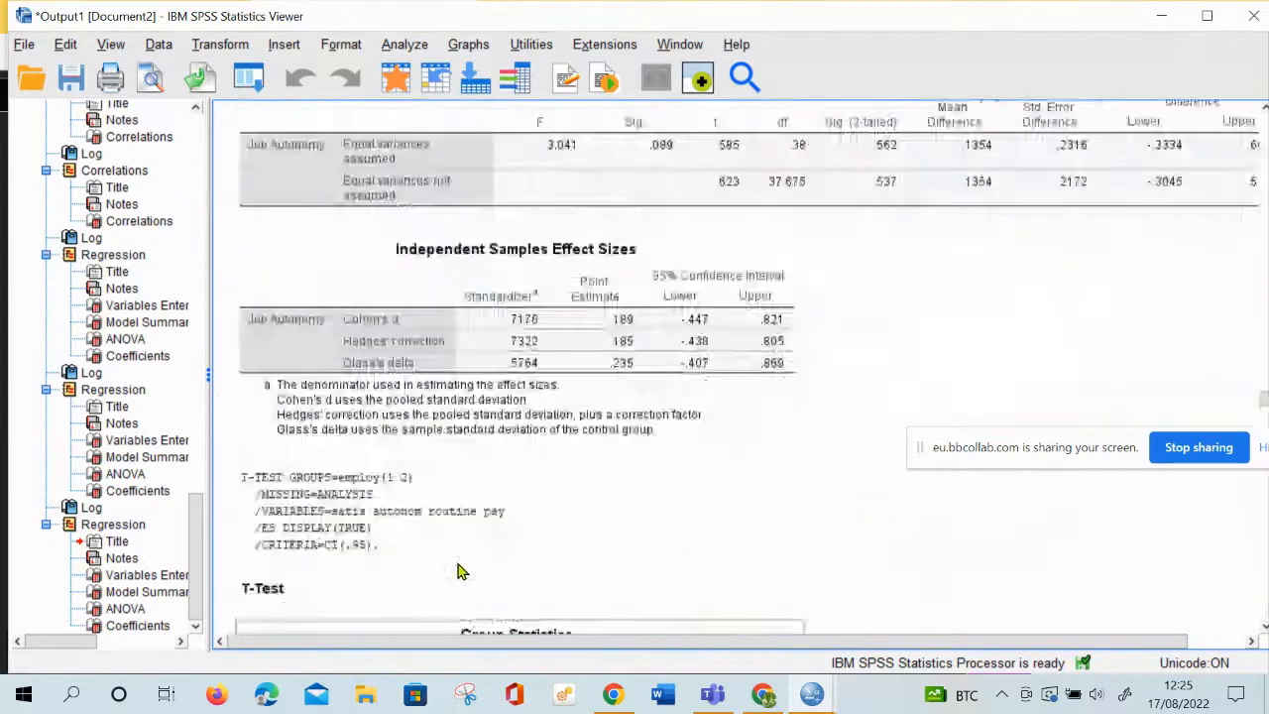
scroll(459, 566, down, 3)
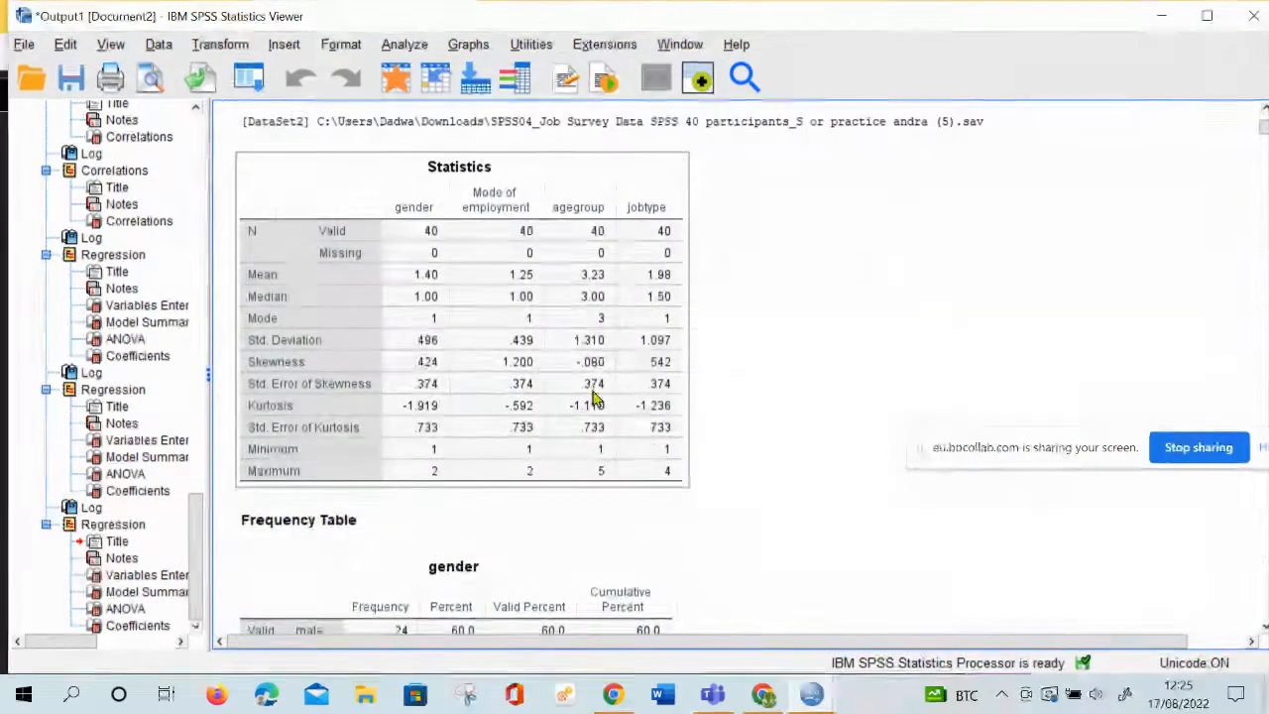
scroll(512, 437, down, 20)
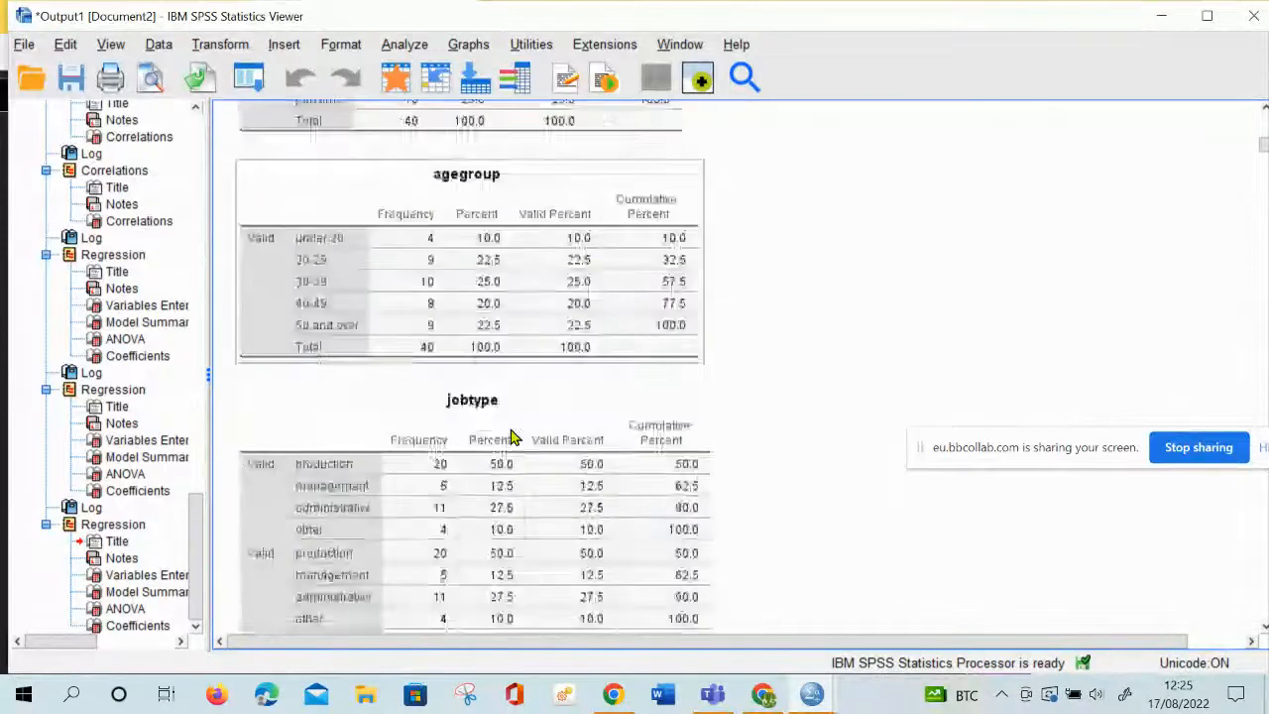
scroll(512, 436, down, 20)
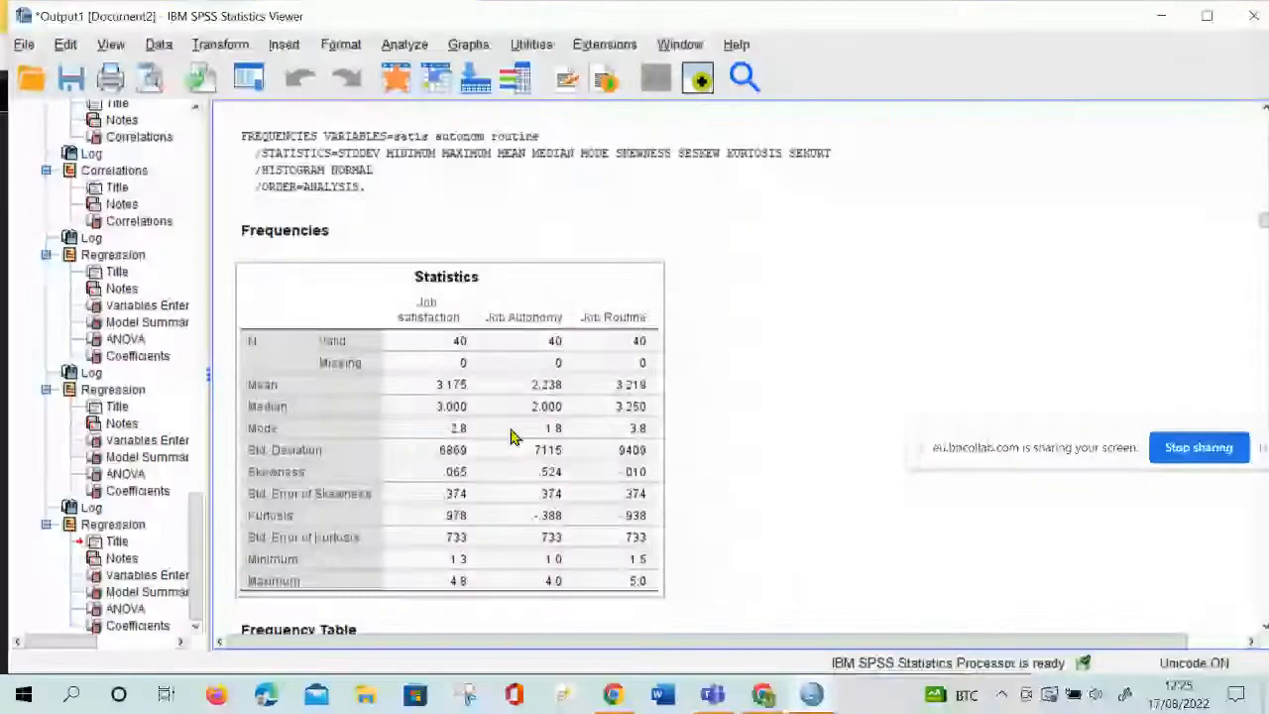
scroll(511, 436, down, 20)
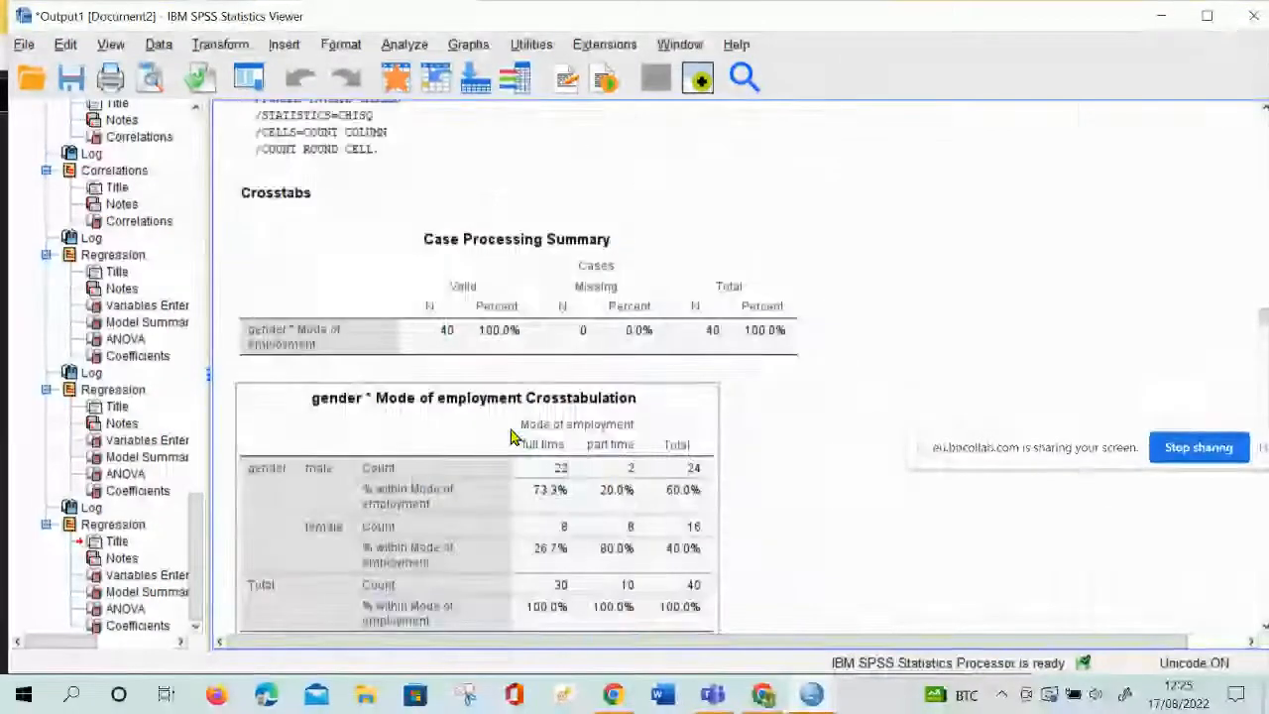
scroll(512, 436, up, 2)
scroll(547, 461, up, 2)
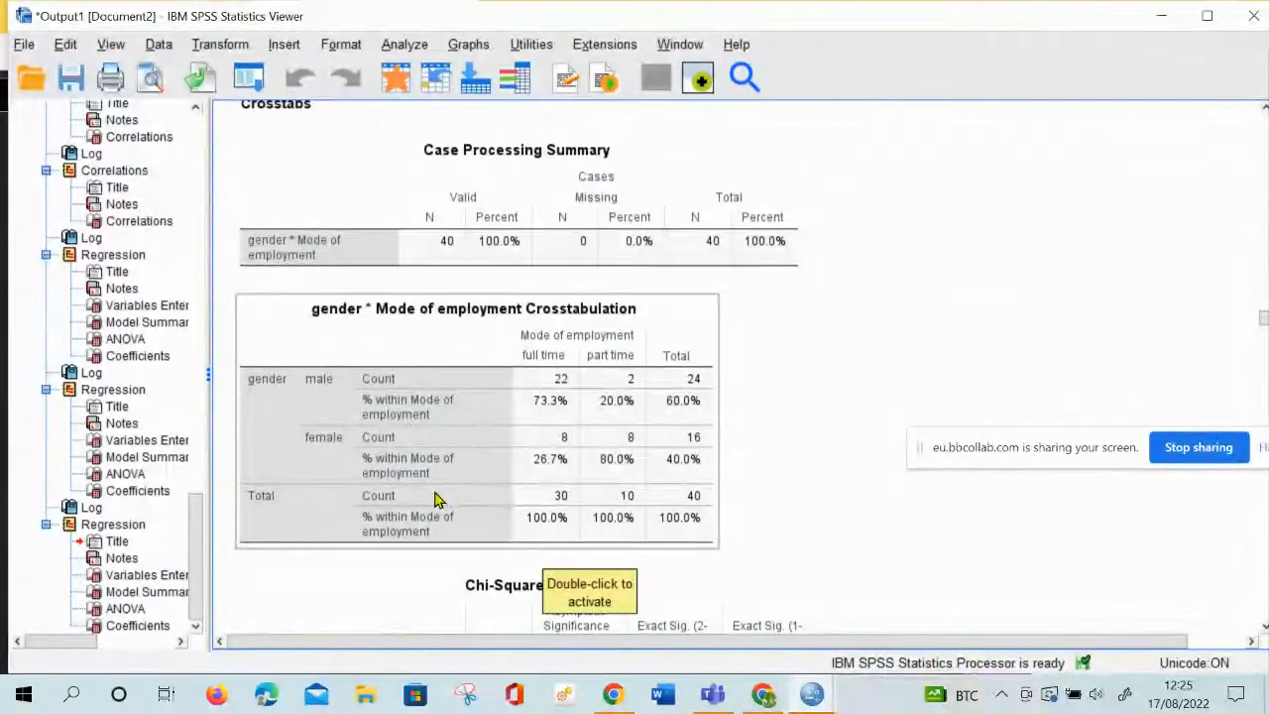
scroll(558, 482, down, 3)
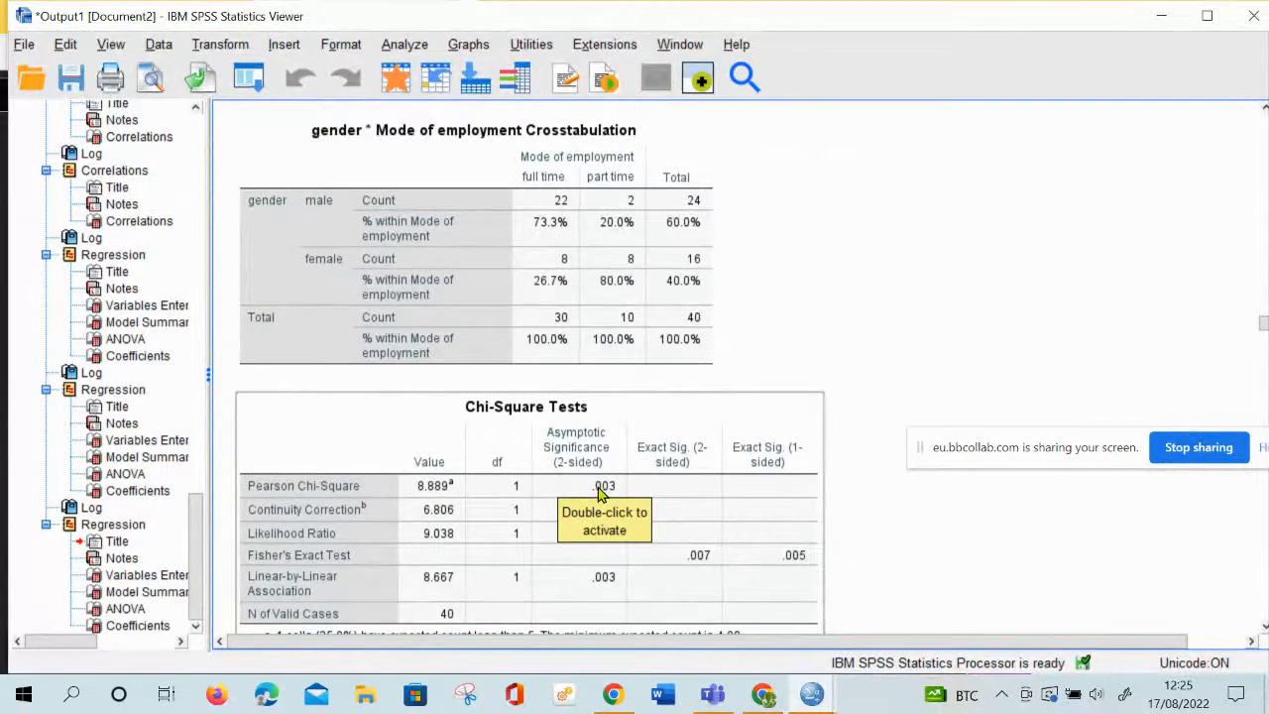
scroll(665, 545, down, 8)
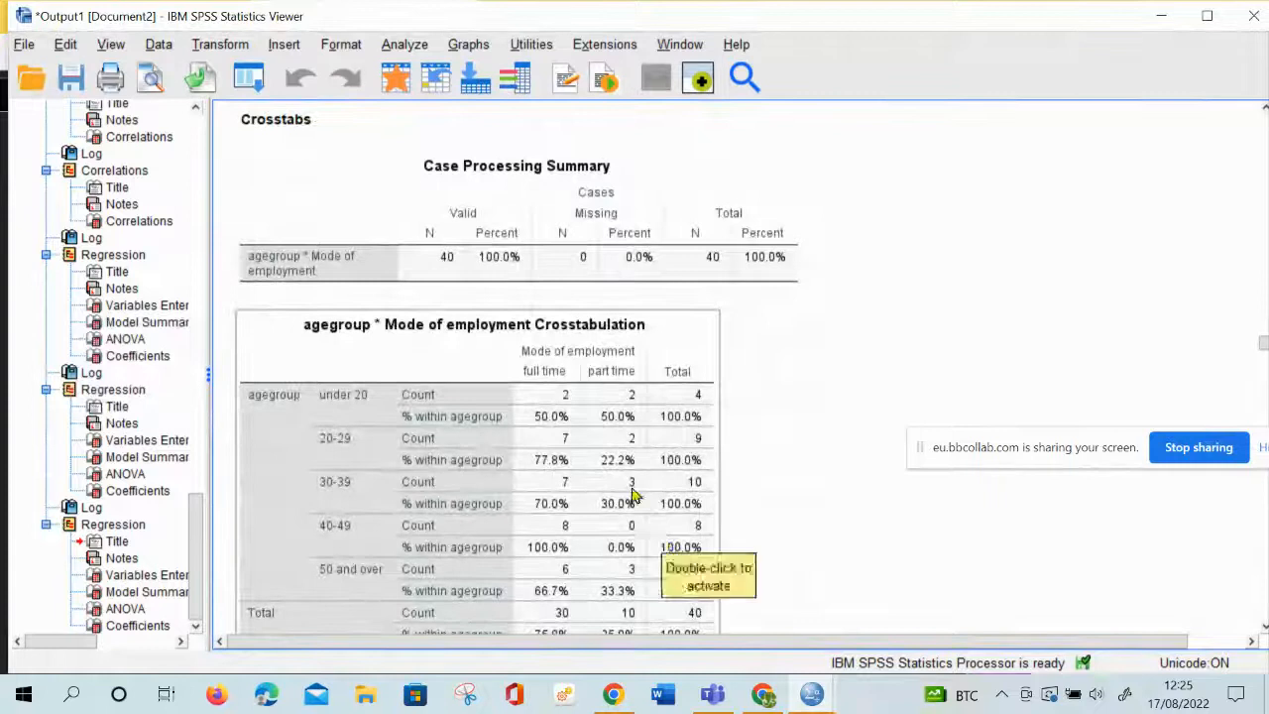
Review the gender T tests for Job satisfaction and Job Autonomy, comparing group means and two-tailed significance
scroll(605, 519, down, 14)
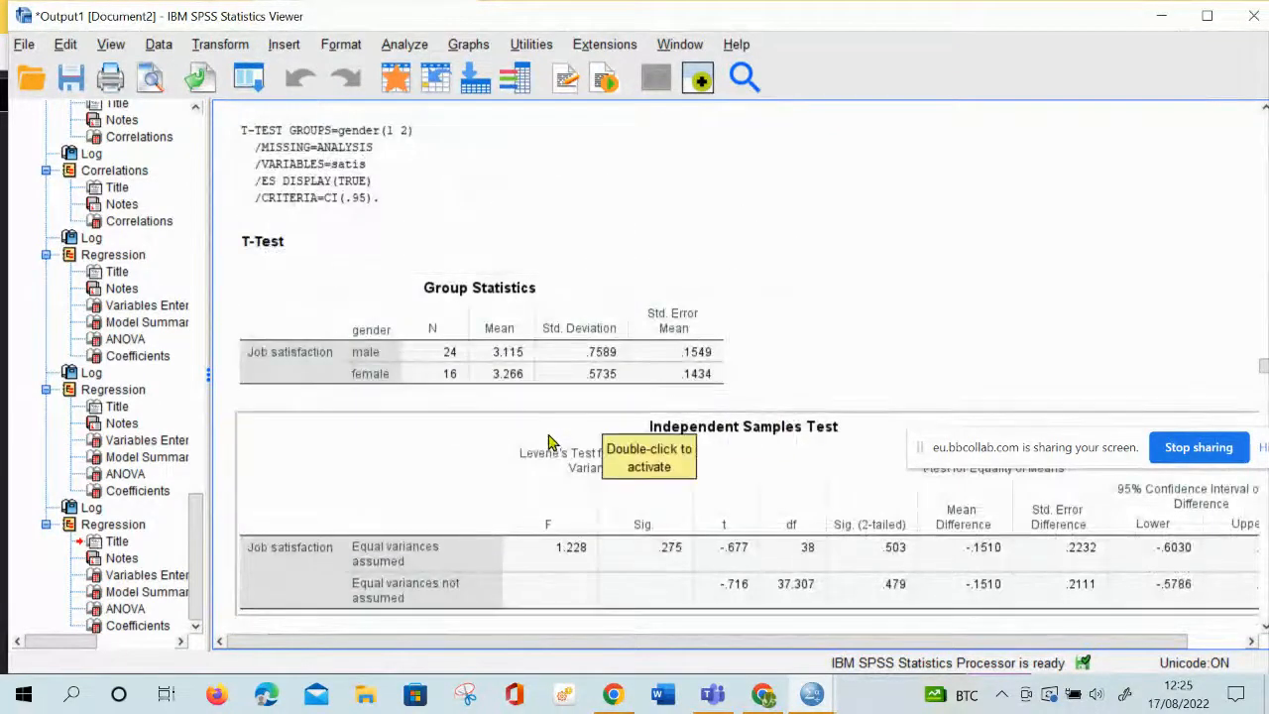
scroll(538, 519, down, 5)
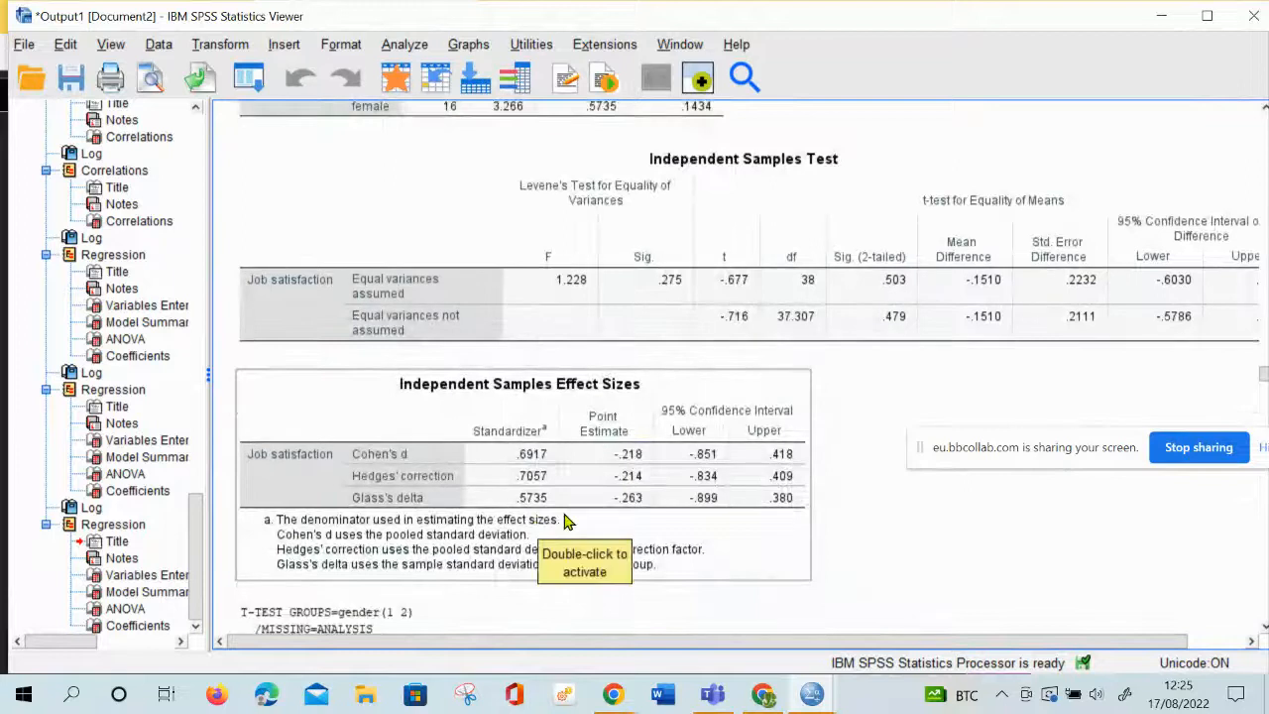
scroll(565, 520, up, 7)
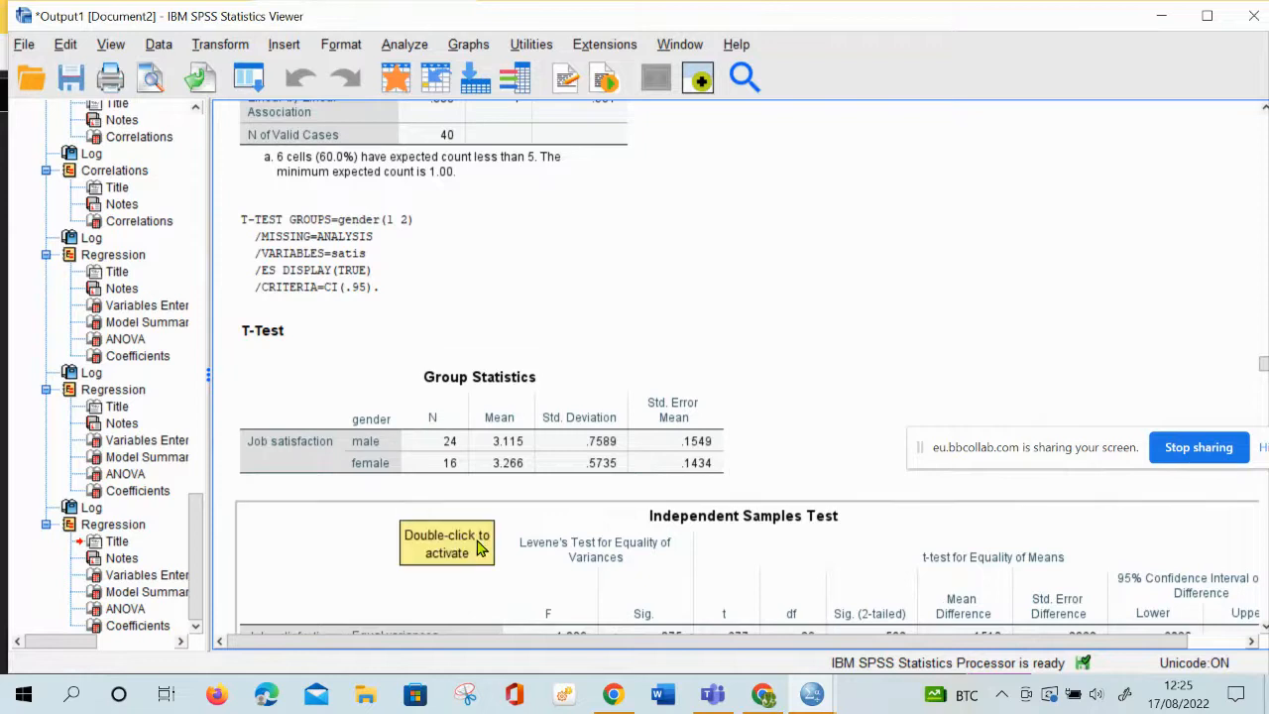
scroll(600, 451, down, 5)
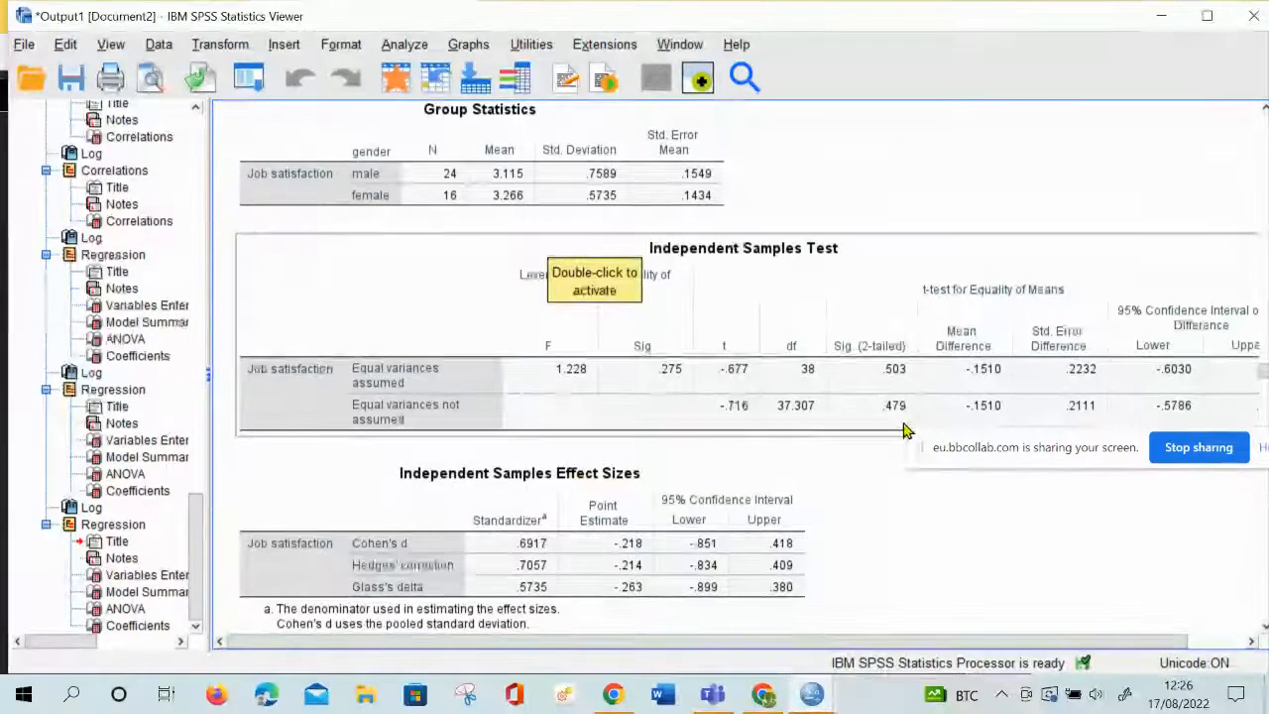
scroll(903, 428, down, 4)
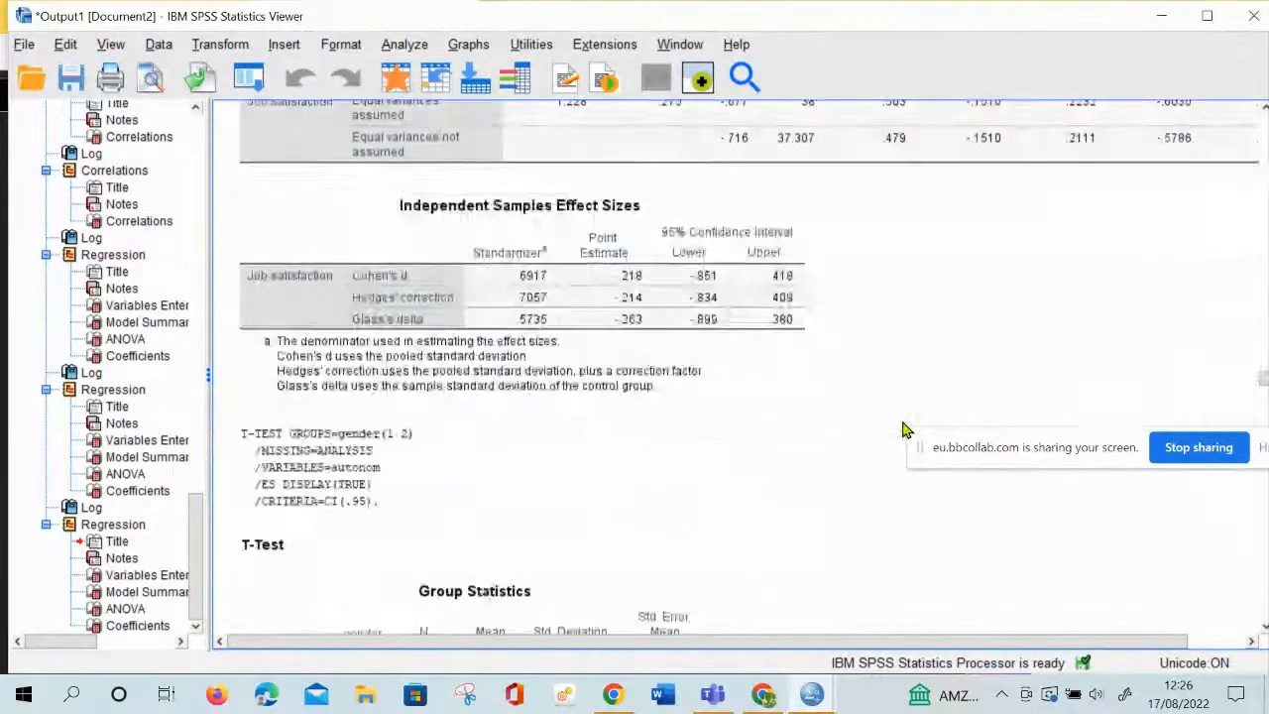
scroll(773, 476, down, 3)
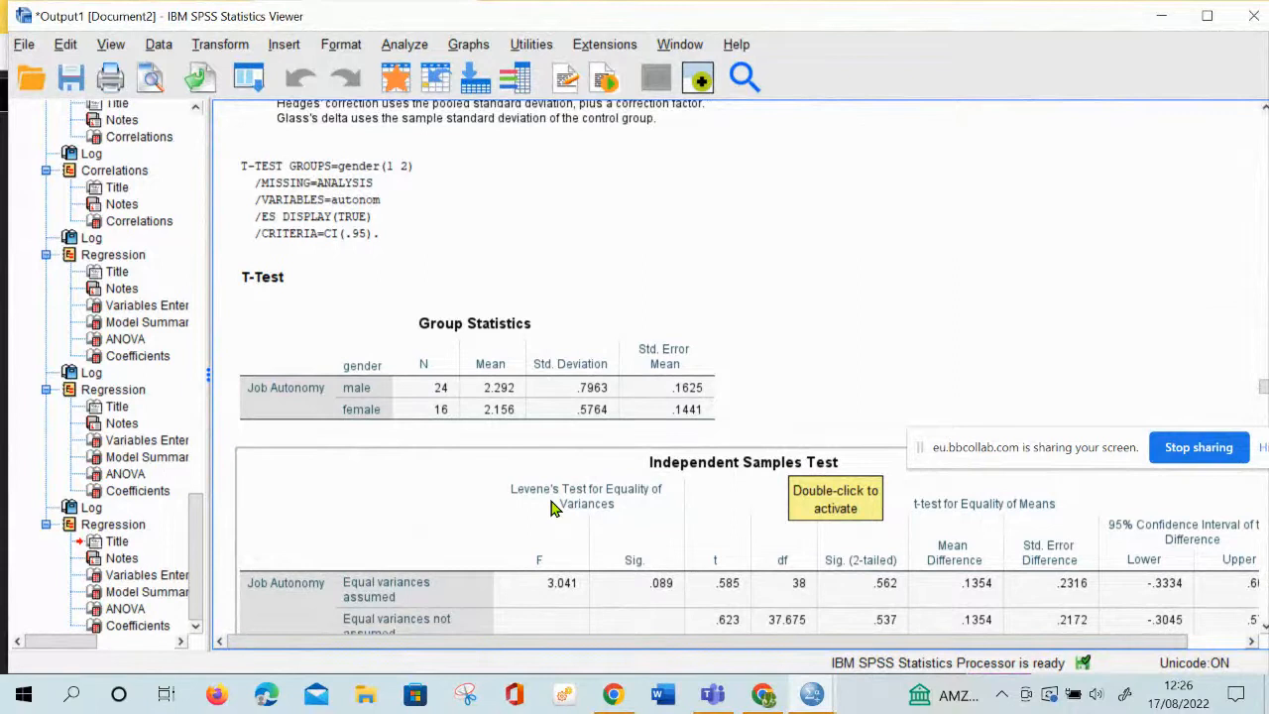
scroll(555, 508, down, 2)
scroll(585, 514, down, 2)
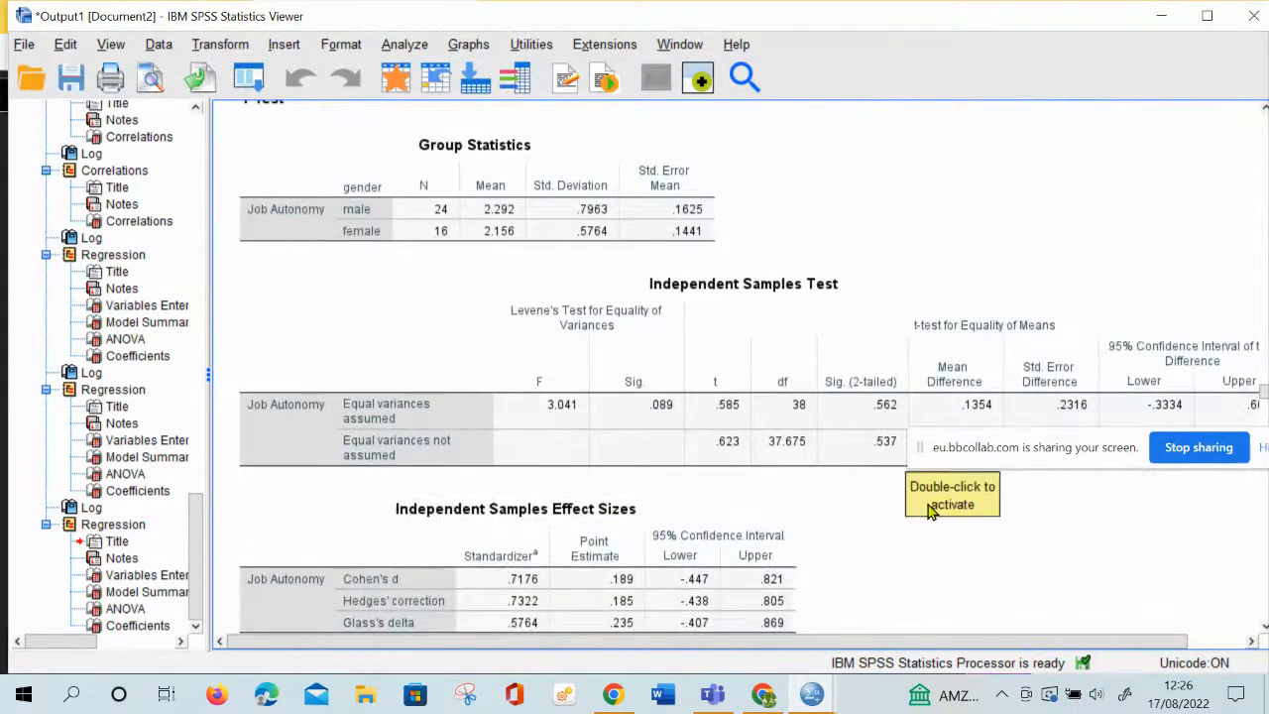
Review the Mode of employment T test for Job satisfaction, Job Autonomy, Job Routine and Pay satisfaction, including its Group Statistics
scroll(932, 511, down, 6)
scroll(929, 510, down, 6)
scroll(932, 511, down, 9)
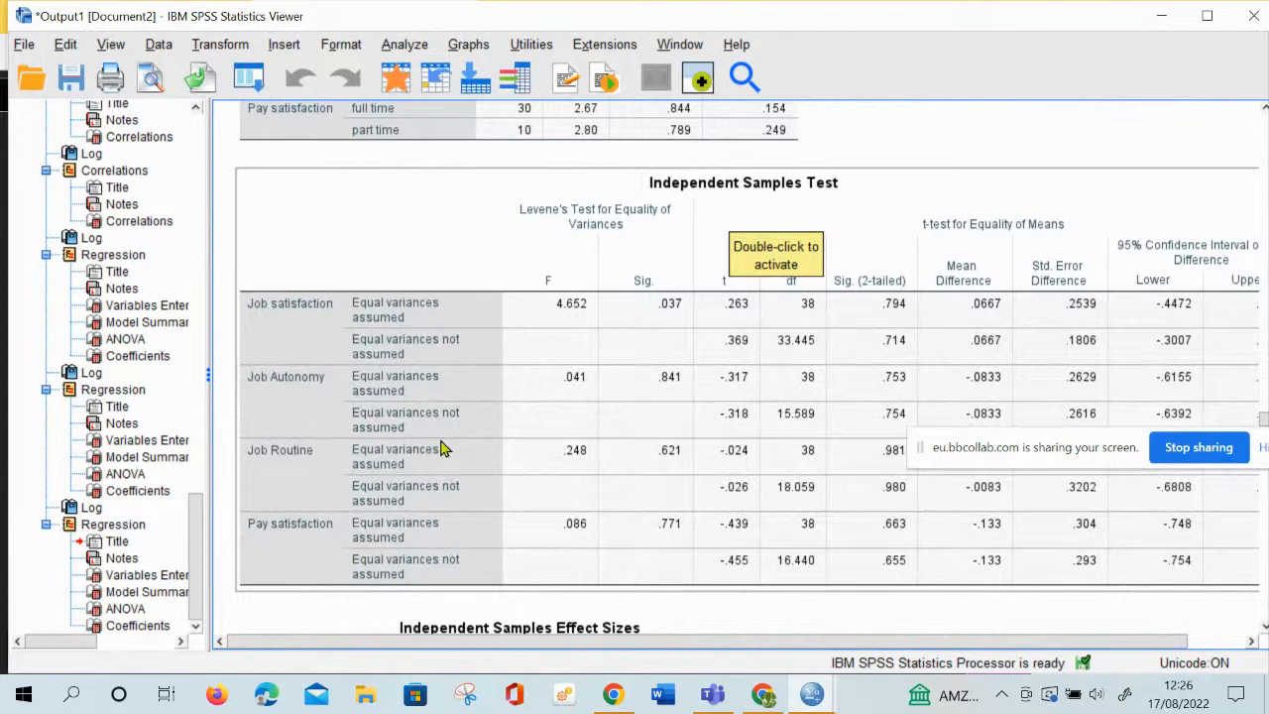
scroll(520, 398, up, 2)
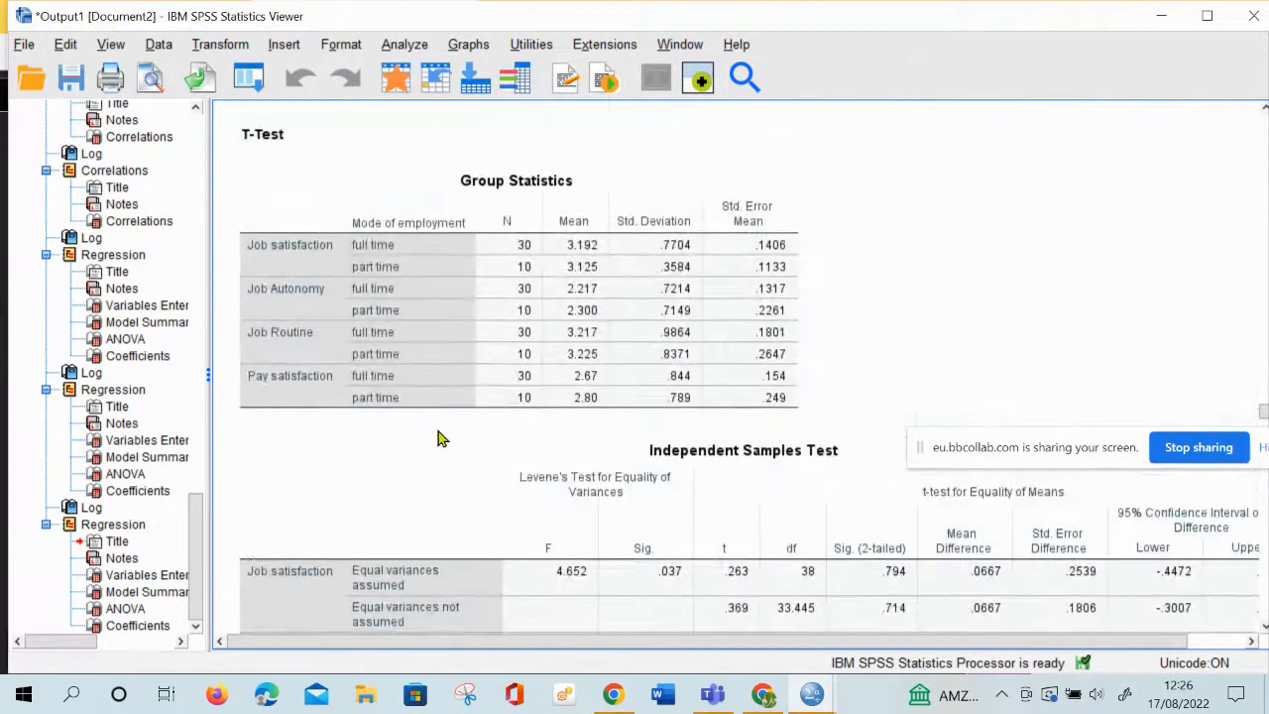
scroll(439, 436, down, 1)
scroll(439, 437, down, 2)
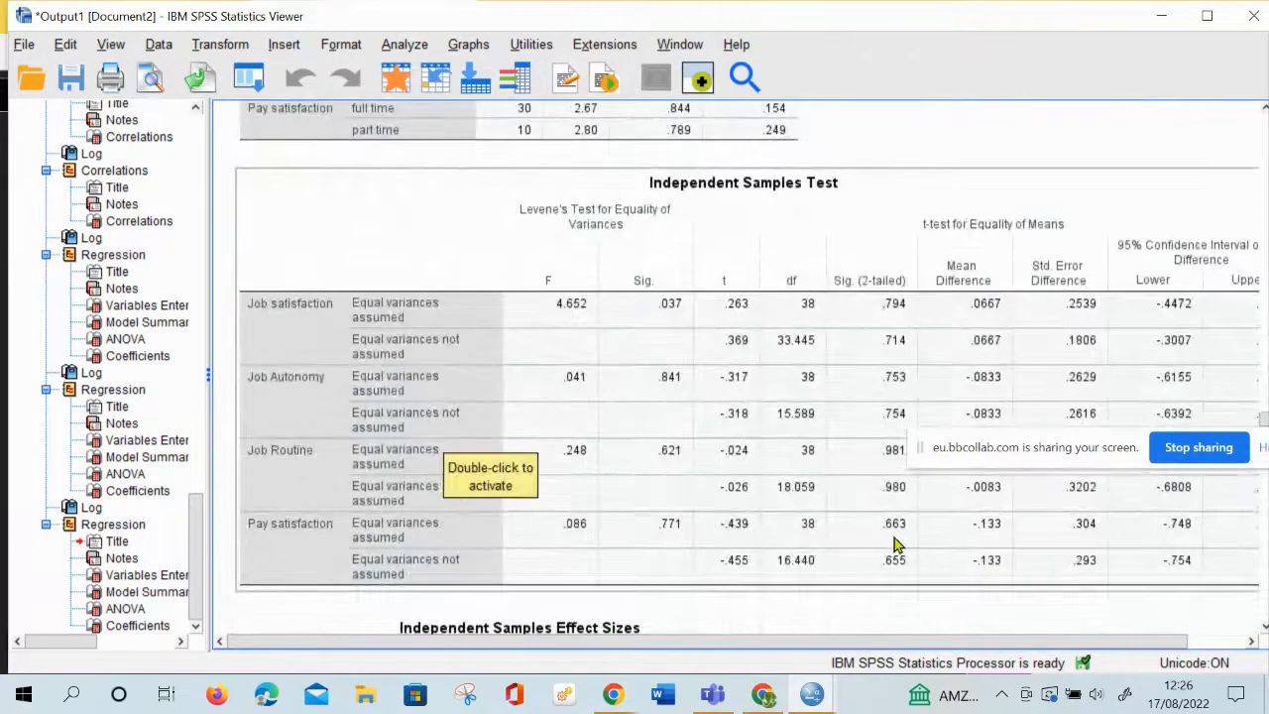
Review the one-way ANOVAs of Job satisfaction by agegroup and jobtype, with their Descriptives and Means Plots
scroll(681, 572, down, 12)
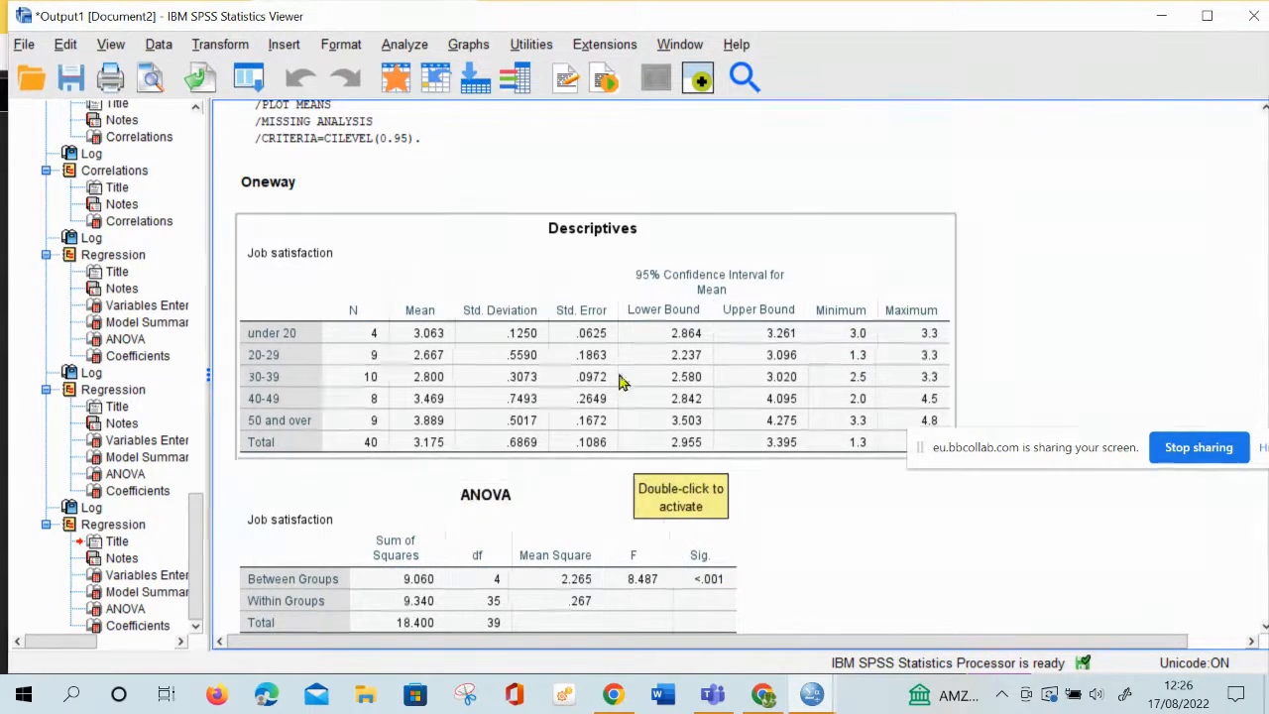
scroll(694, 417, down, 3)
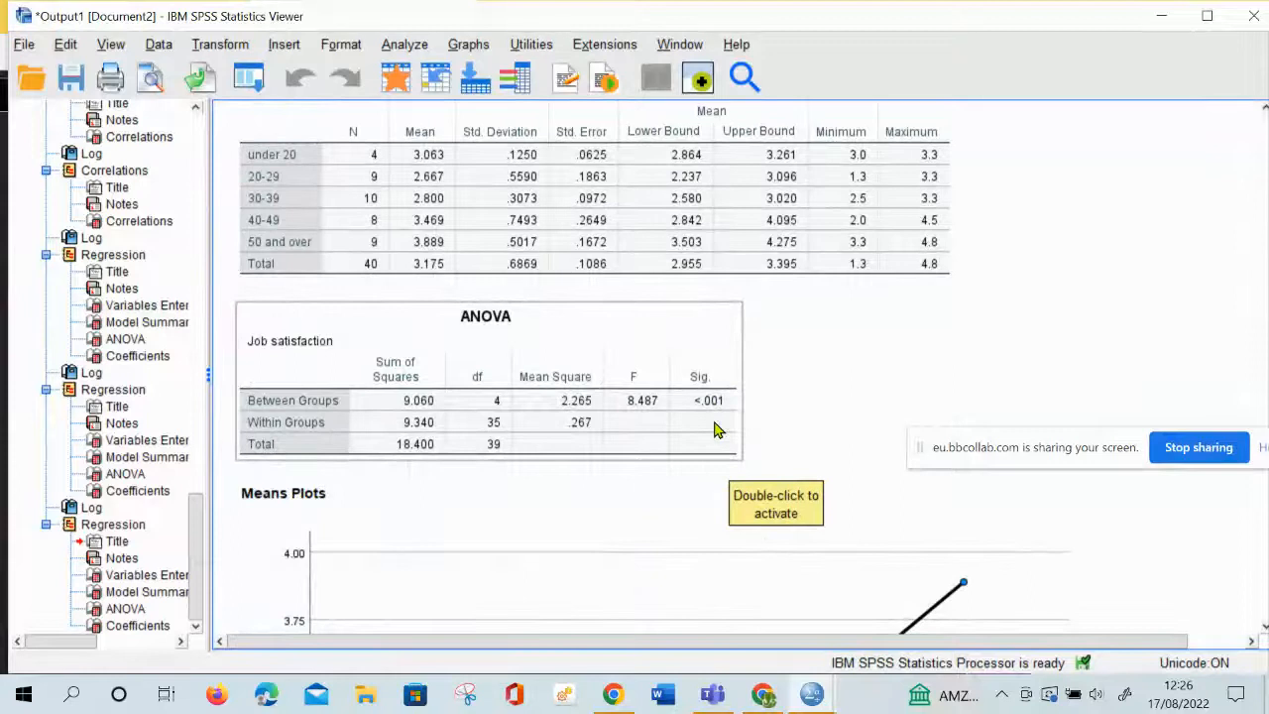
scroll(702, 430, down, 9)
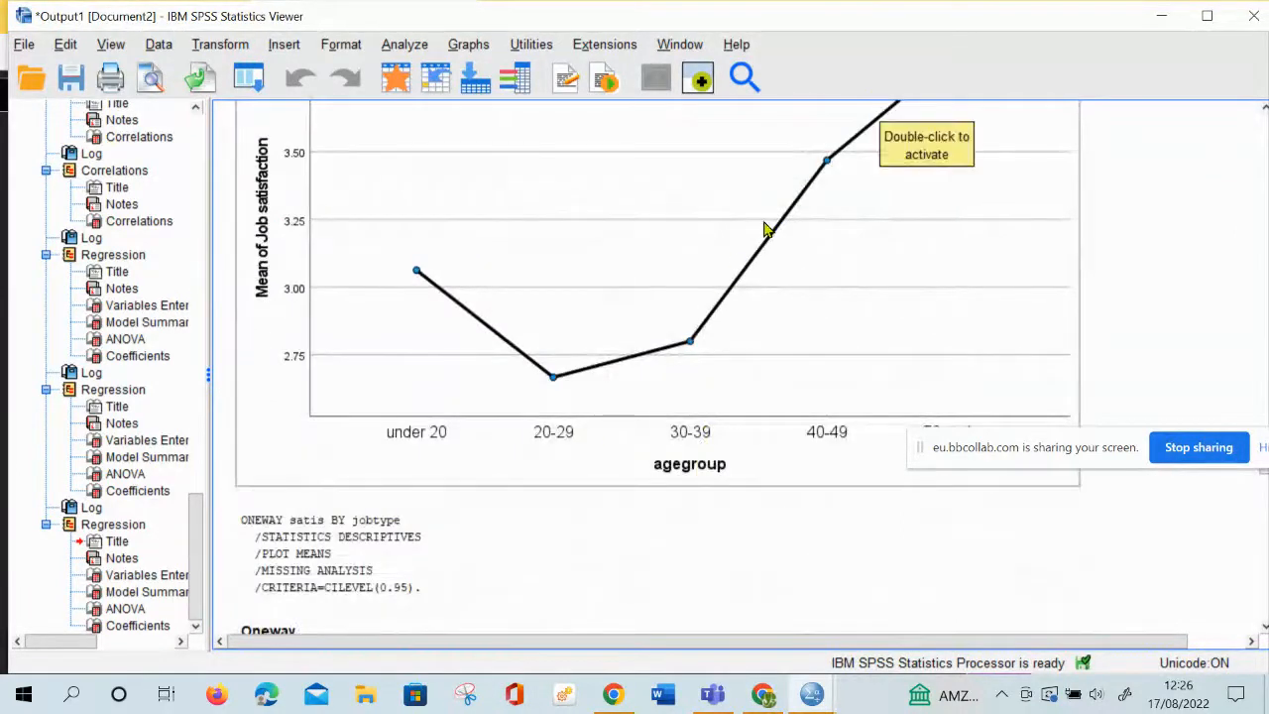
scroll(684, 533, down, 11)
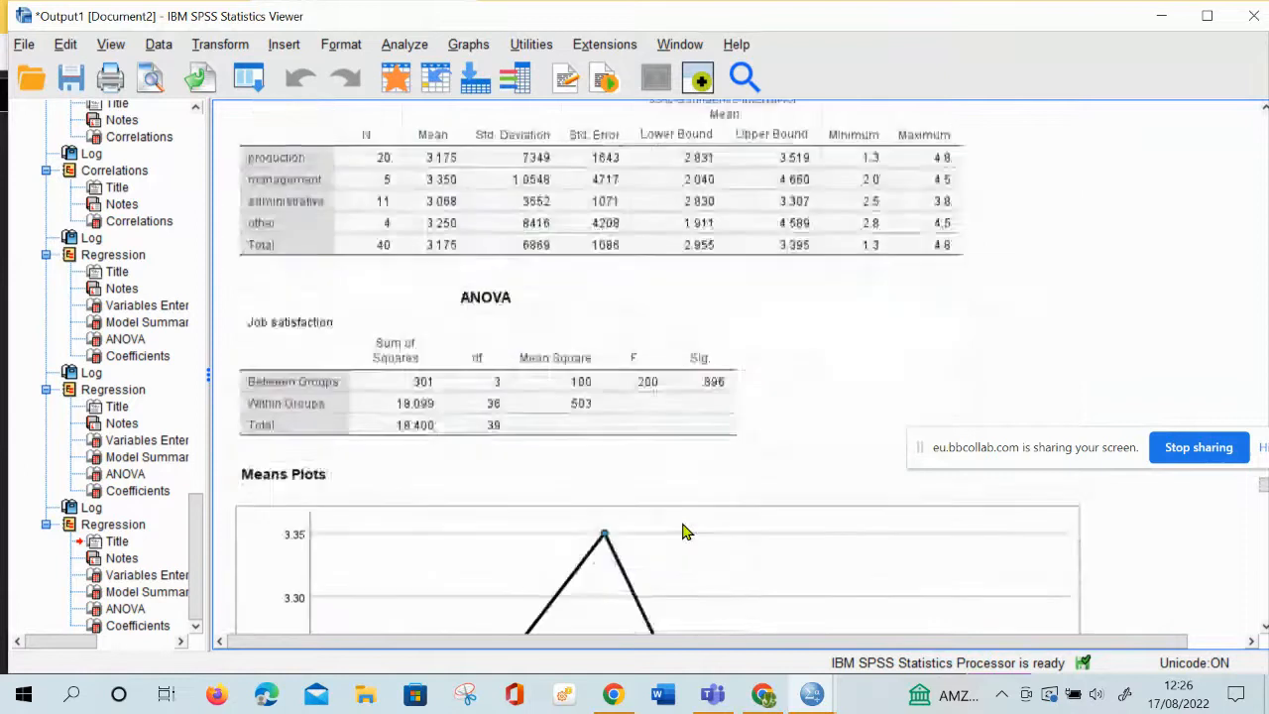
Review the Job satisfaction and Job Autonomy correlation and the five-variable correlation matrix for coefficients and significance
scroll(684, 533, down, 15)
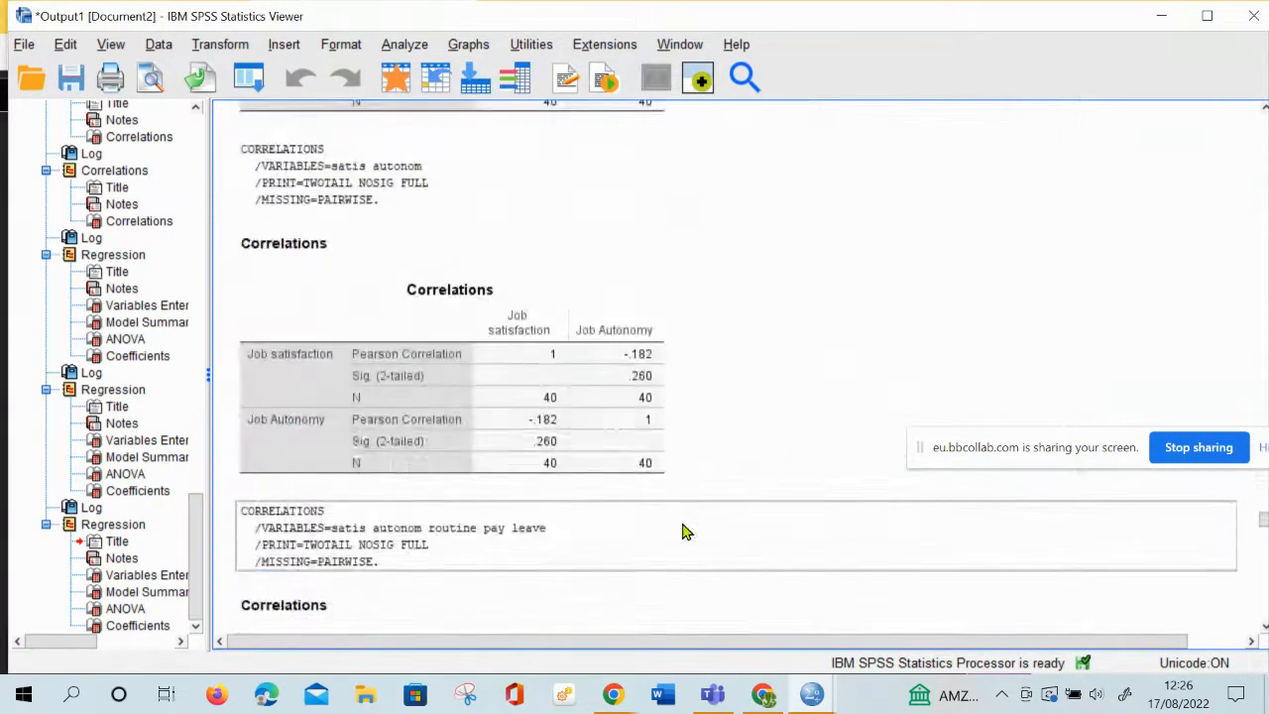
scroll(684, 533, down, 8)
scroll(684, 532, up, 10)
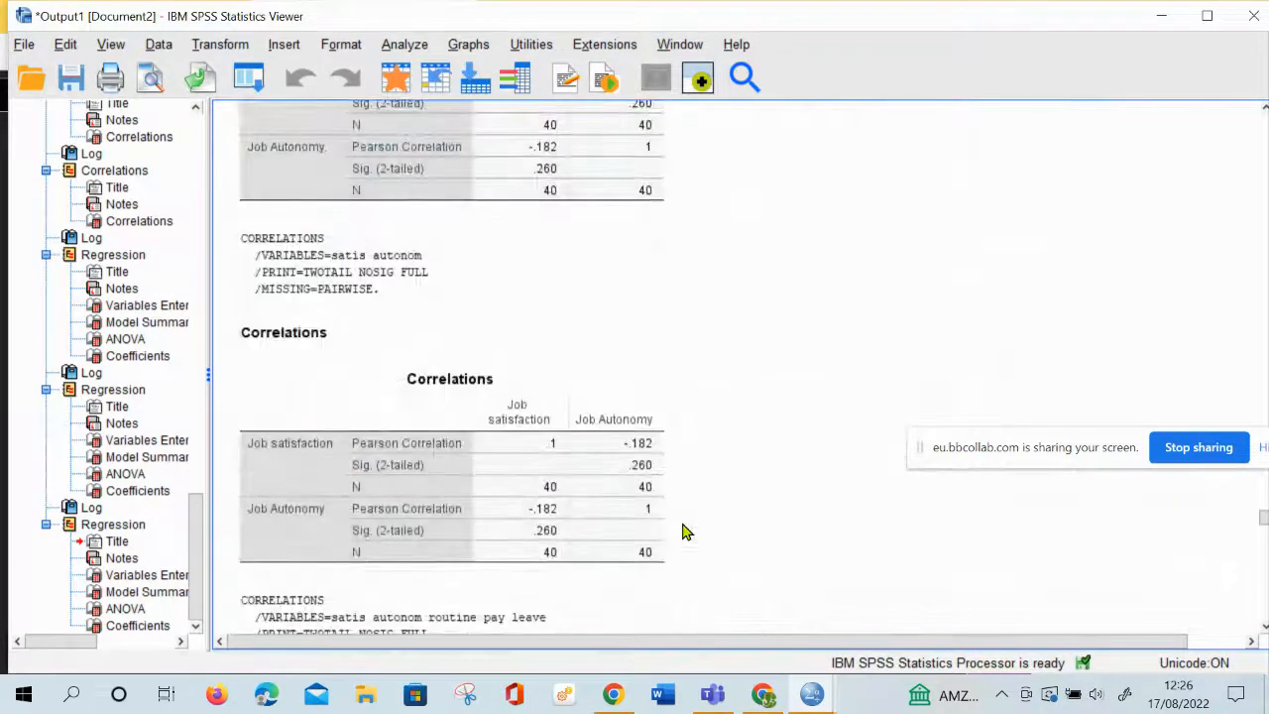
click(536, 506)
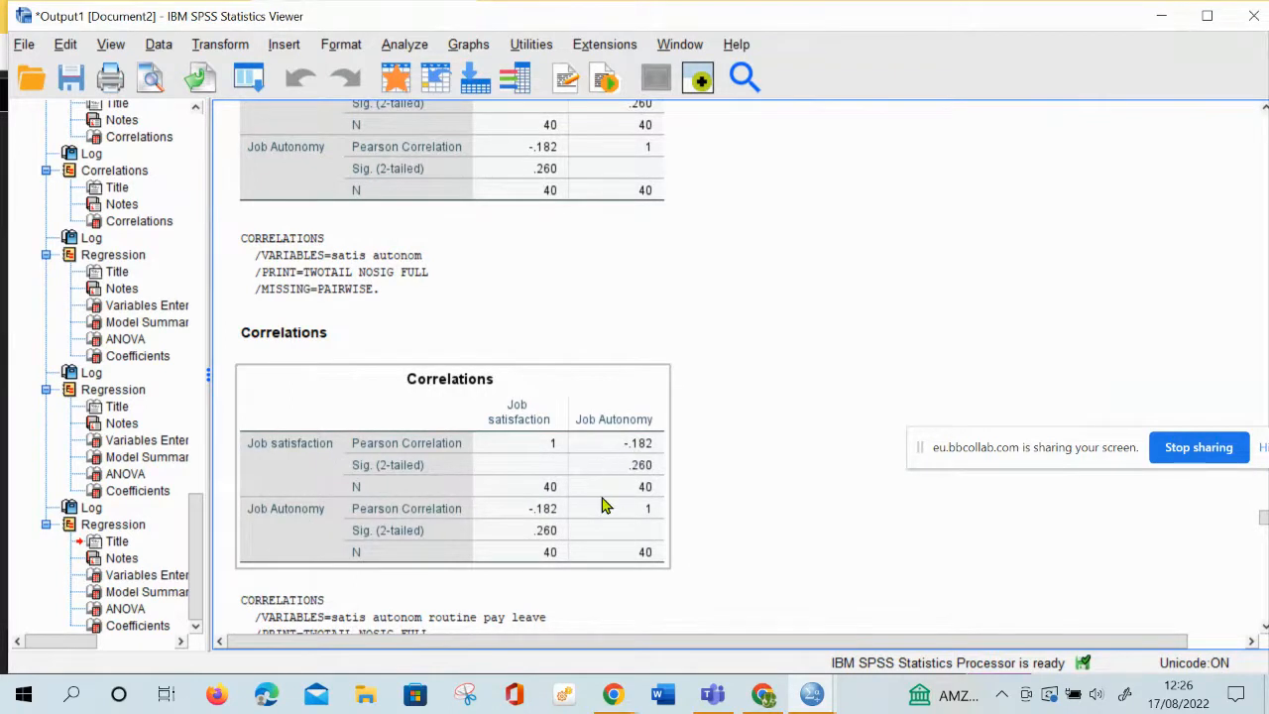
scroll(606, 505, down, 3)
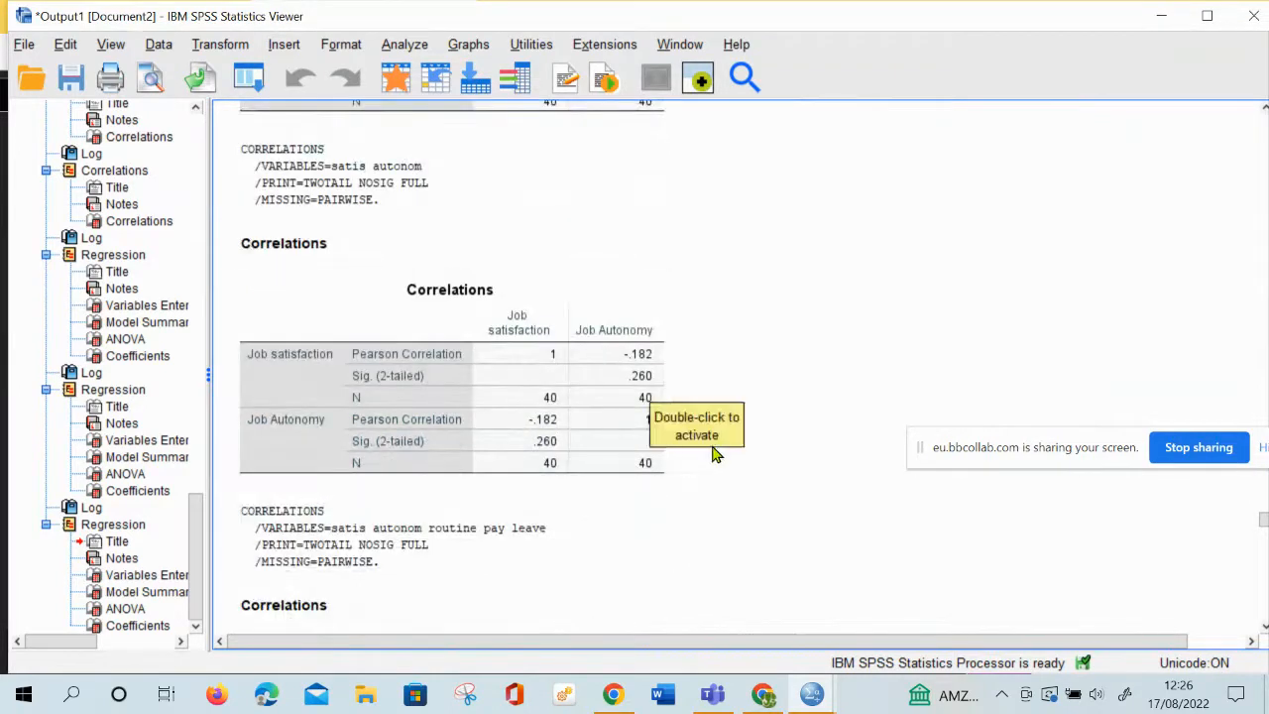
scroll(714, 456, down, 20)
scroll(716, 456, up, 15)
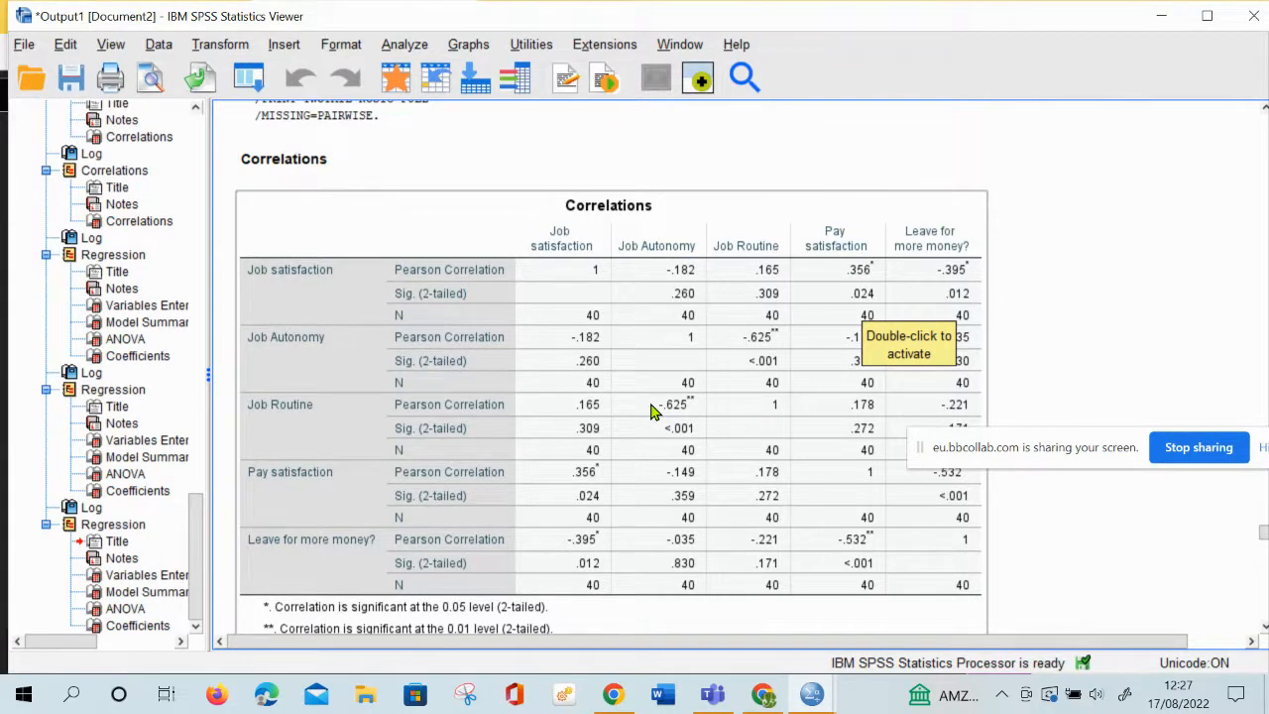
Review the Model Summary, ANOVA and Coefficients tables of the Job Autonomy, Pay satisfaction and three-predictor regressions
scroll(652, 411, down, 10)
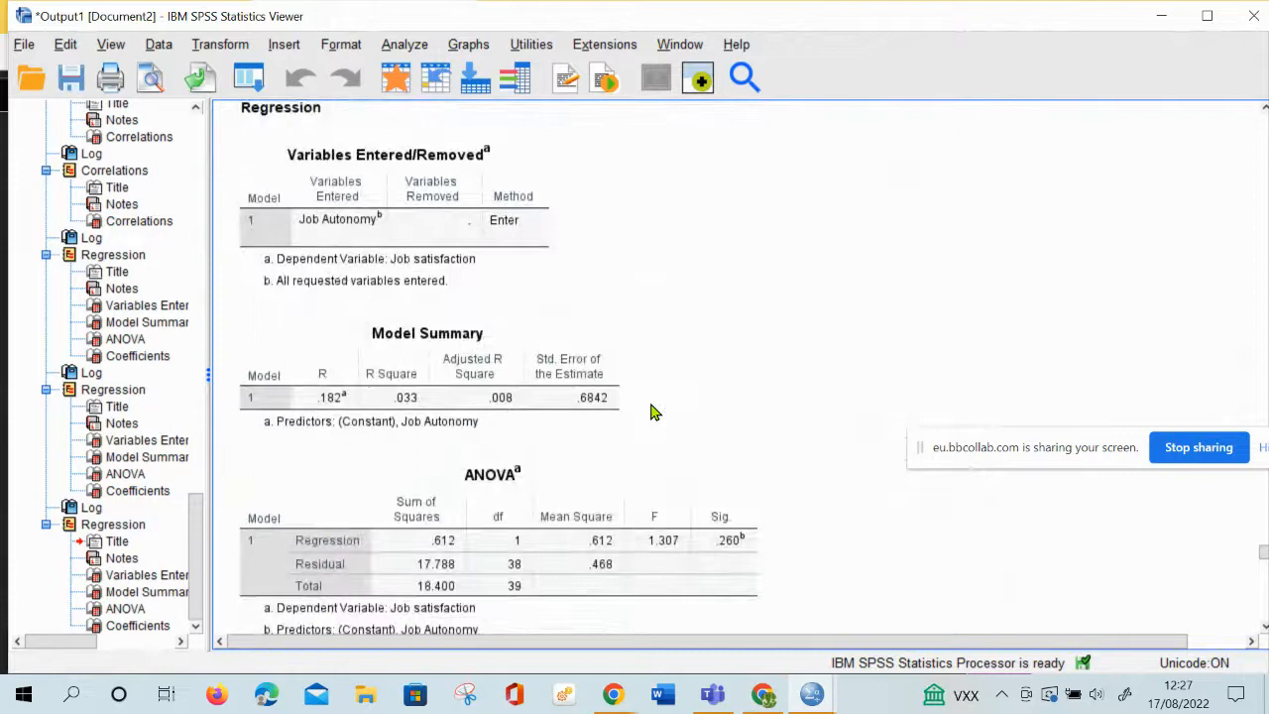
scroll(652, 412, down, 3)
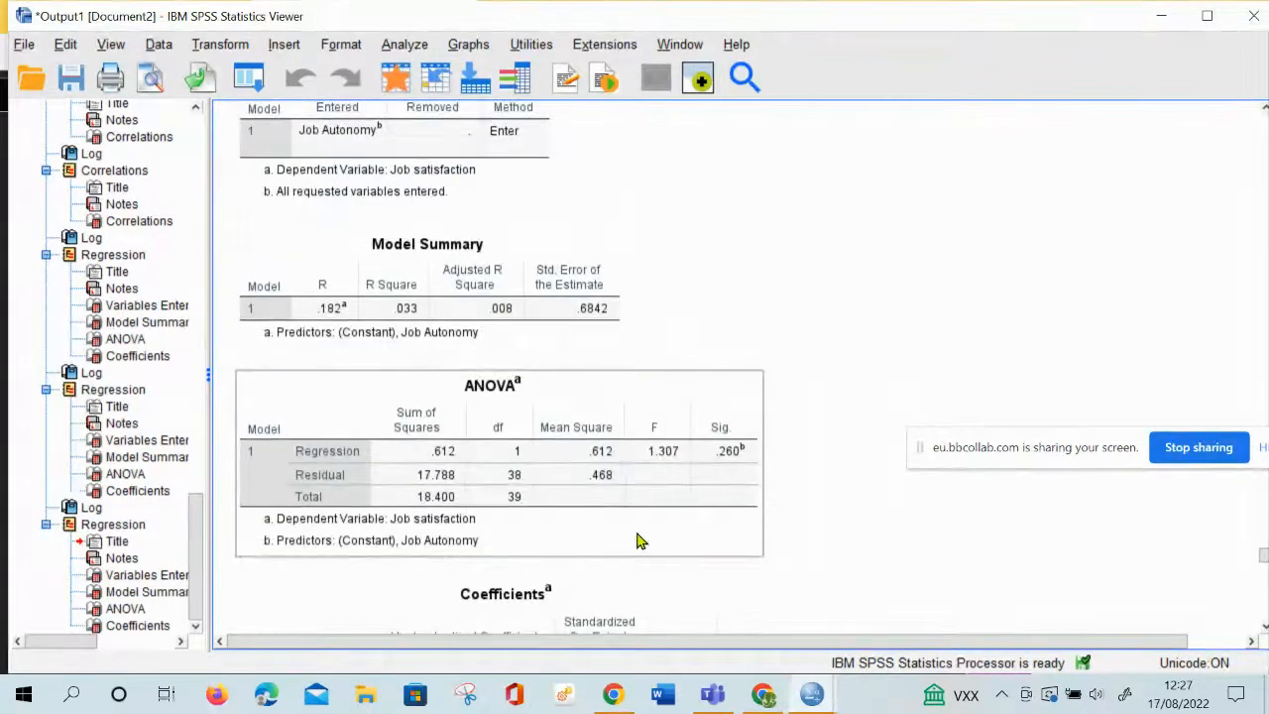
scroll(638, 538, up, 3)
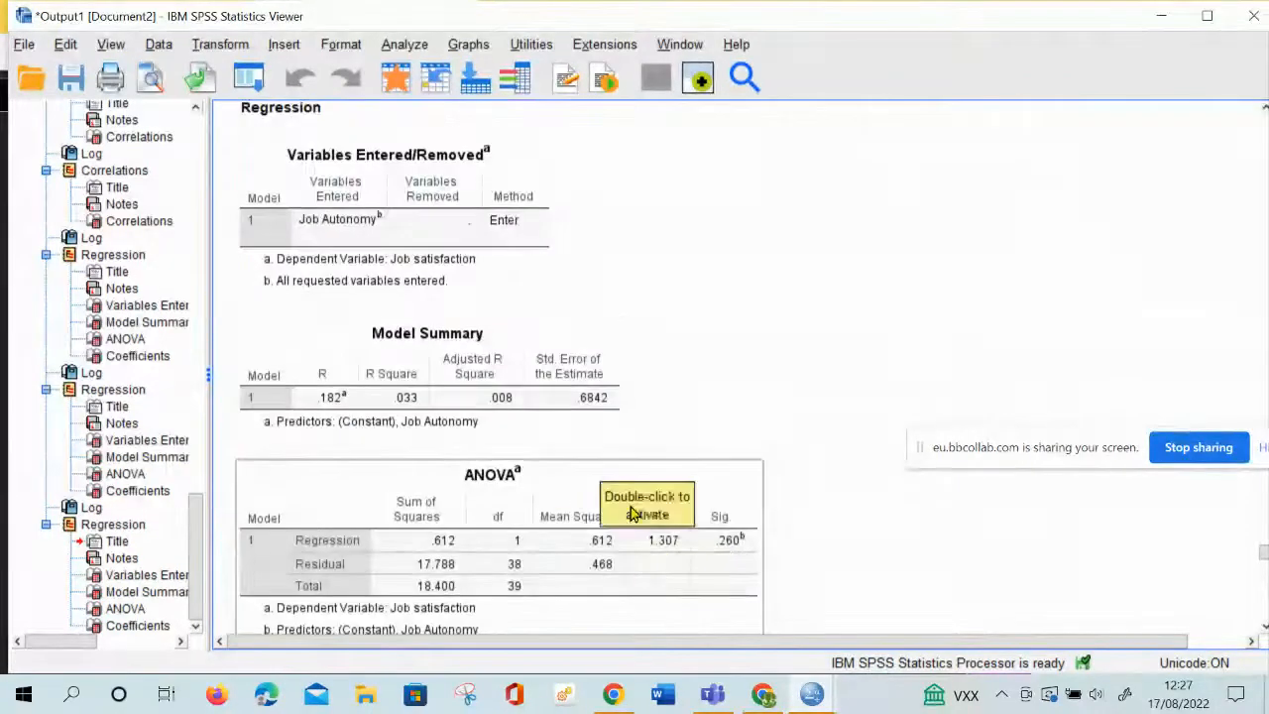
scroll(635, 513, down, 15)
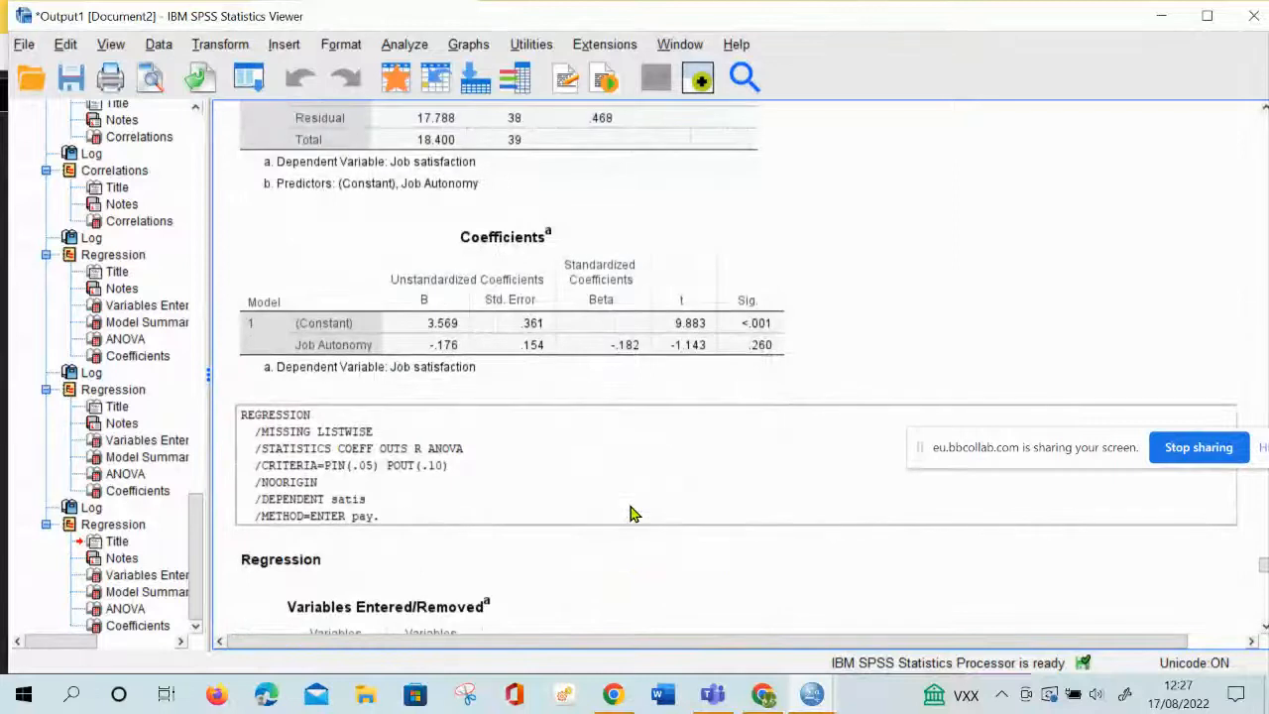
scroll(635, 513, down, 18)
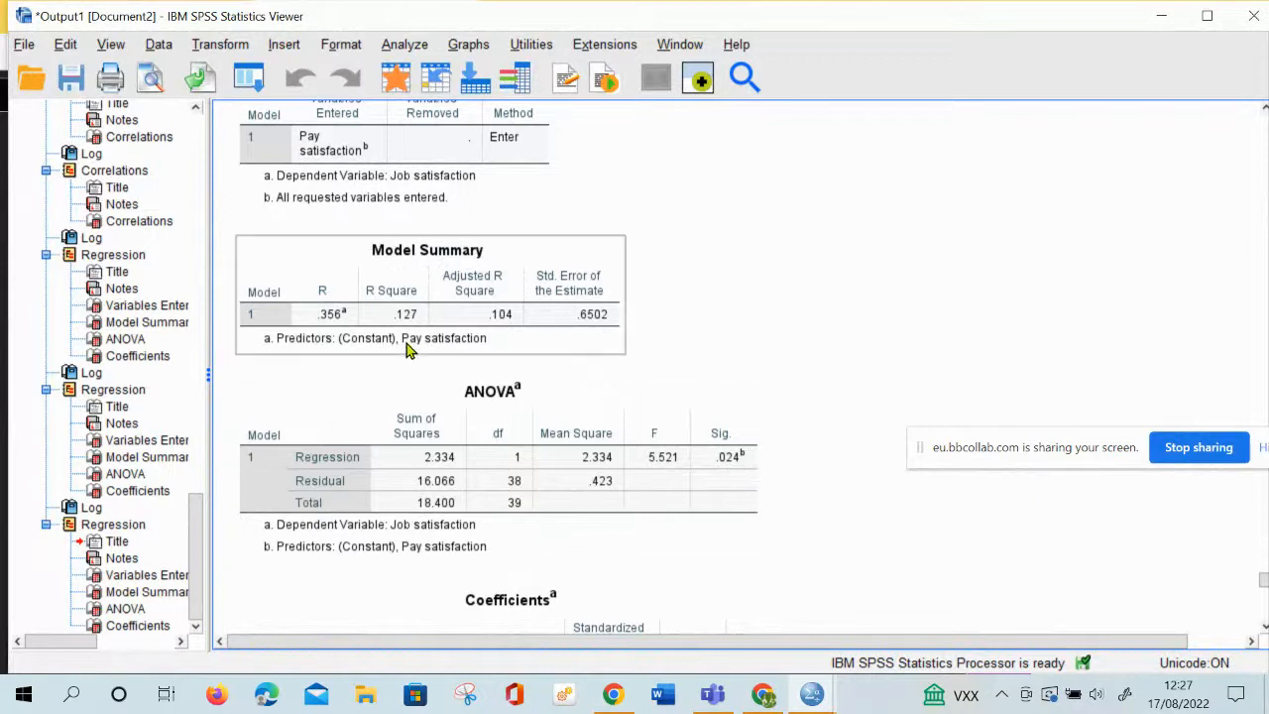
scroll(483, 552, down, 20)
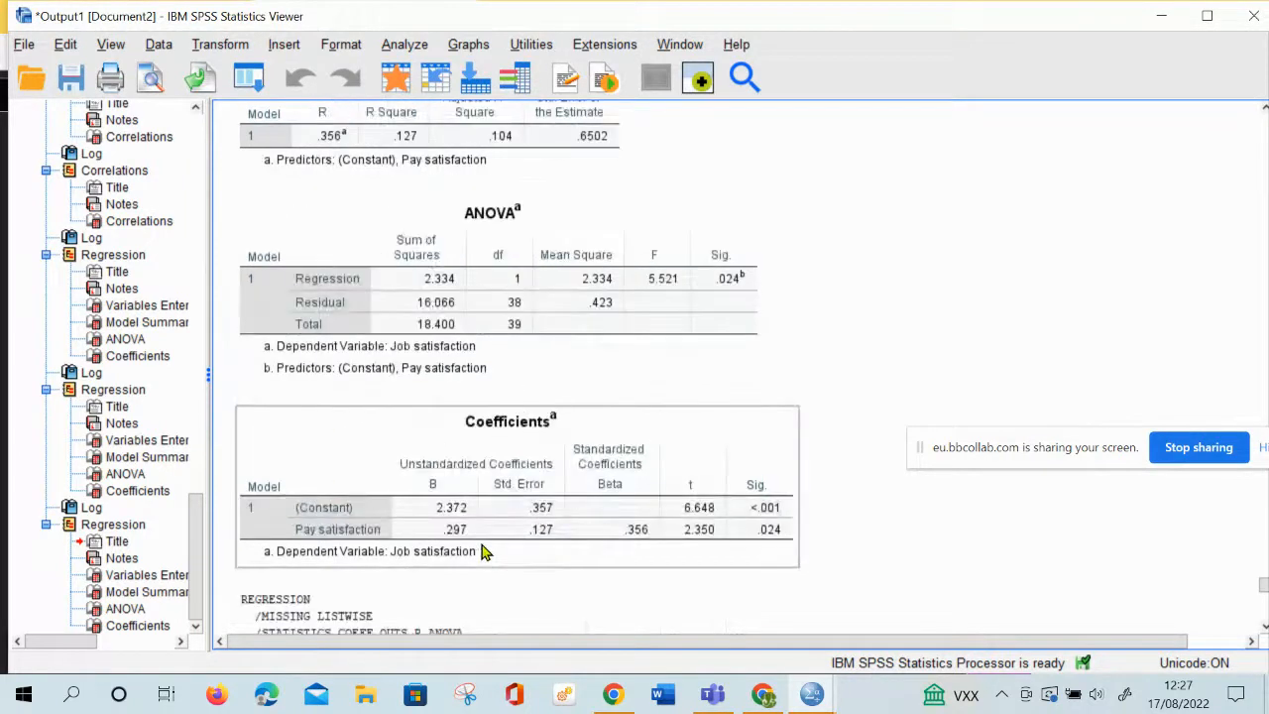
scroll(483, 552, down, 5)
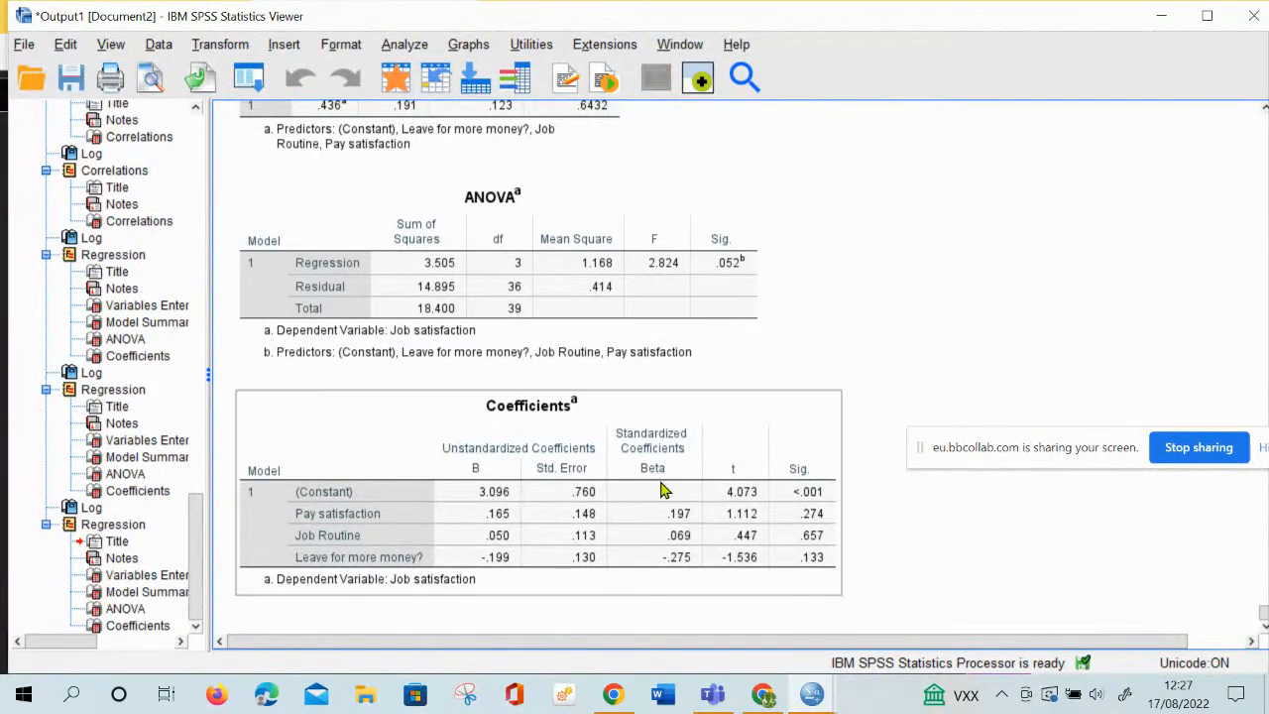
Switch to the Blackboard Collaborate session in Chrome and stop sharing the screen
mouse_move(809, 698)
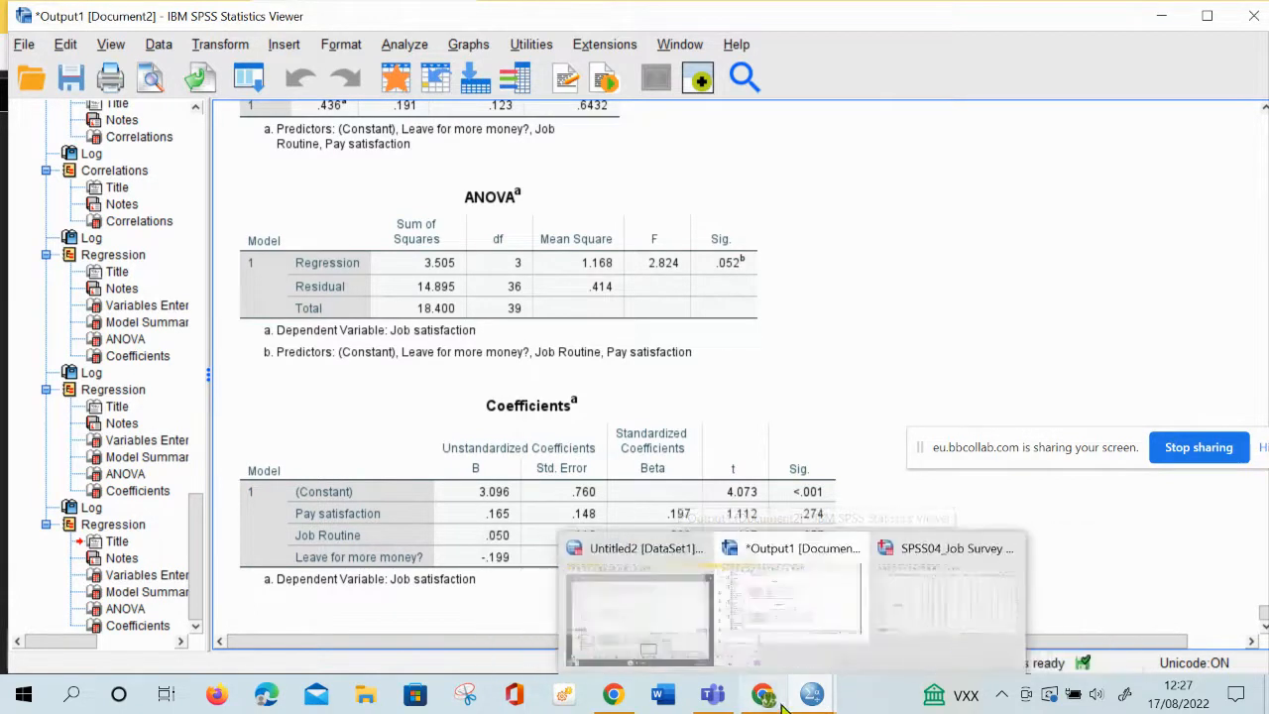
mouse_move(763, 694)
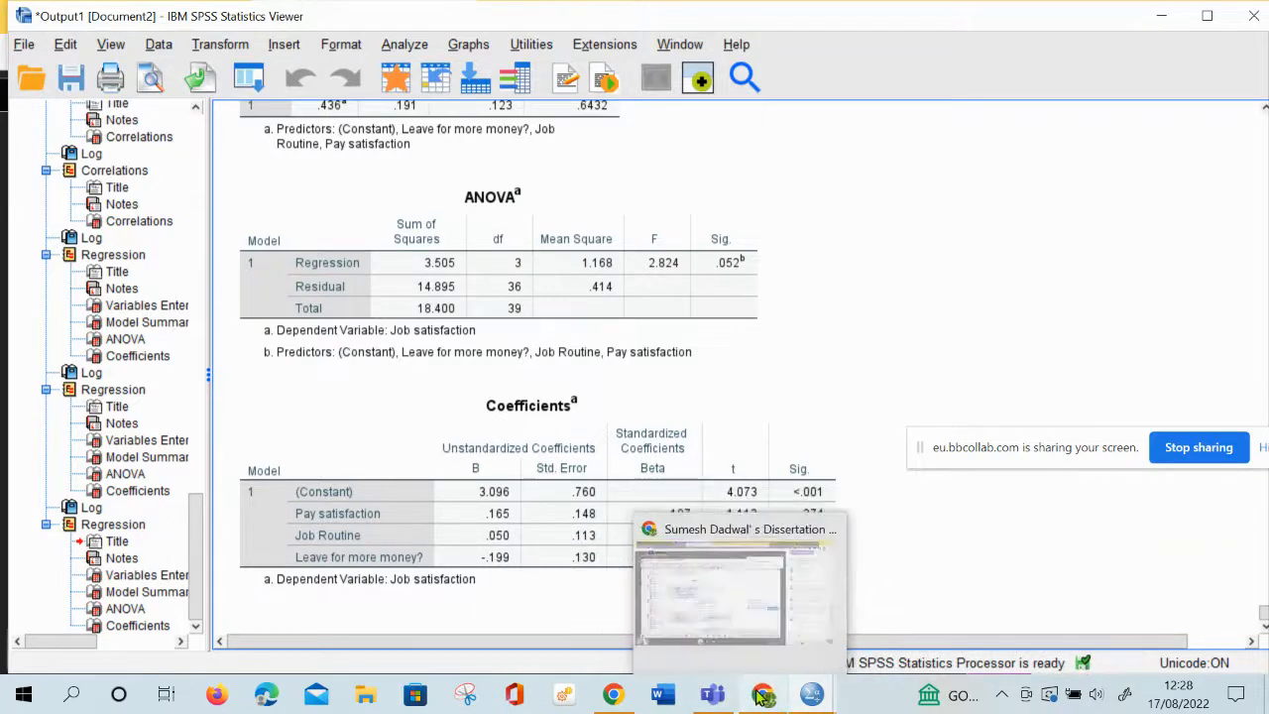
click(725, 632)
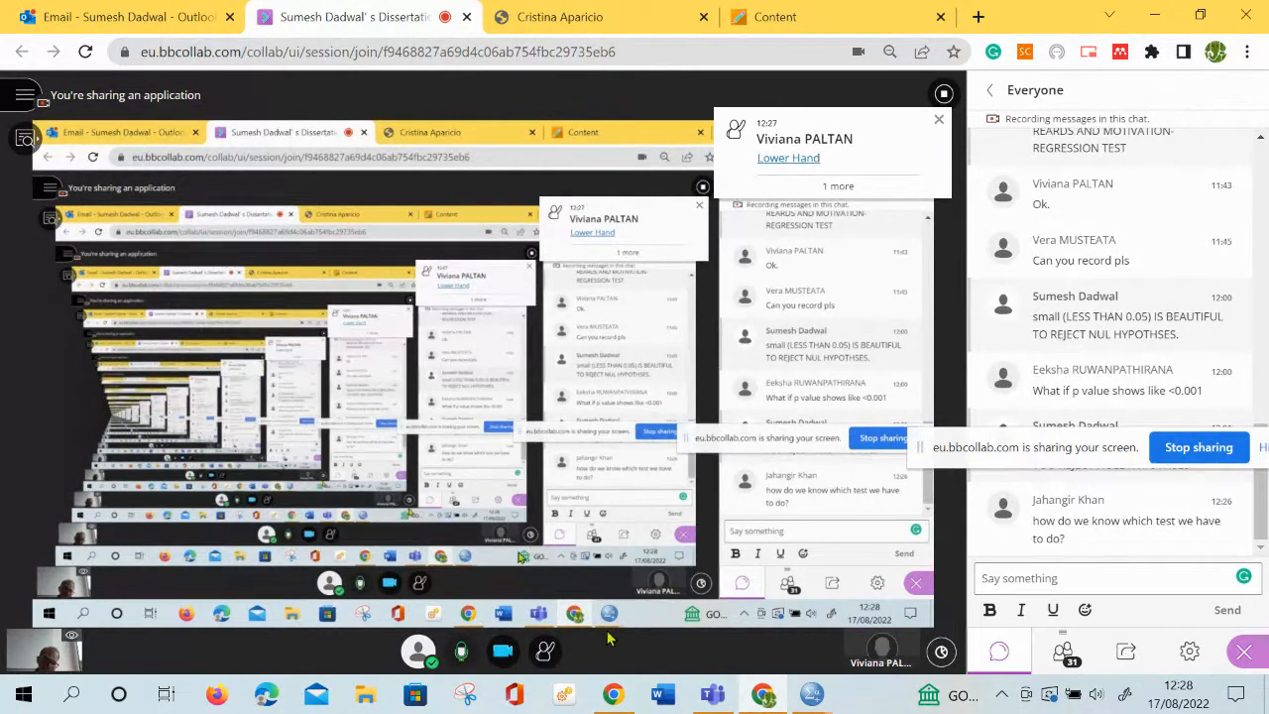
click(1207, 447)
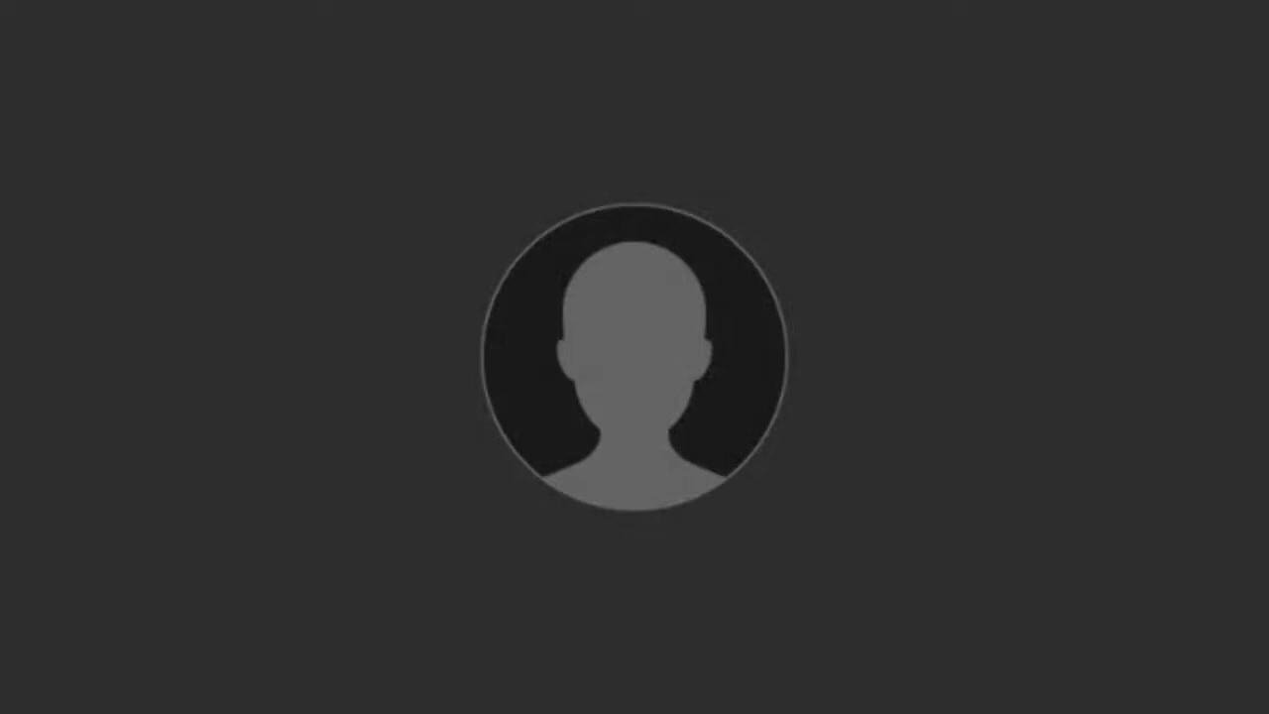